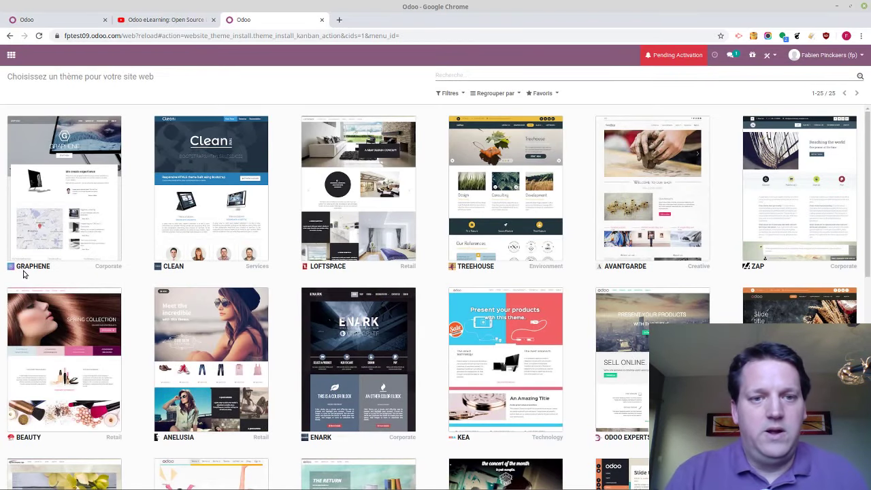
Apply the Clean theme so the site's home page loads with its welcome message
mouse_move(59, 212)
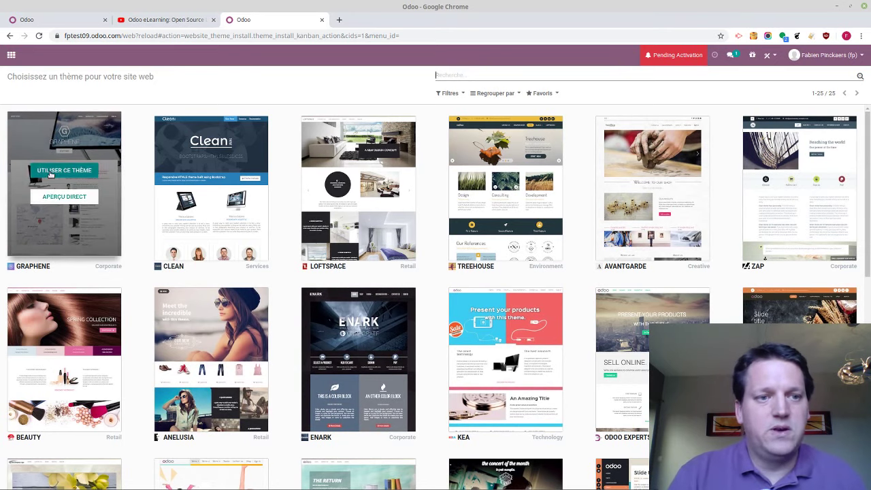
mouse_move(191, 356)
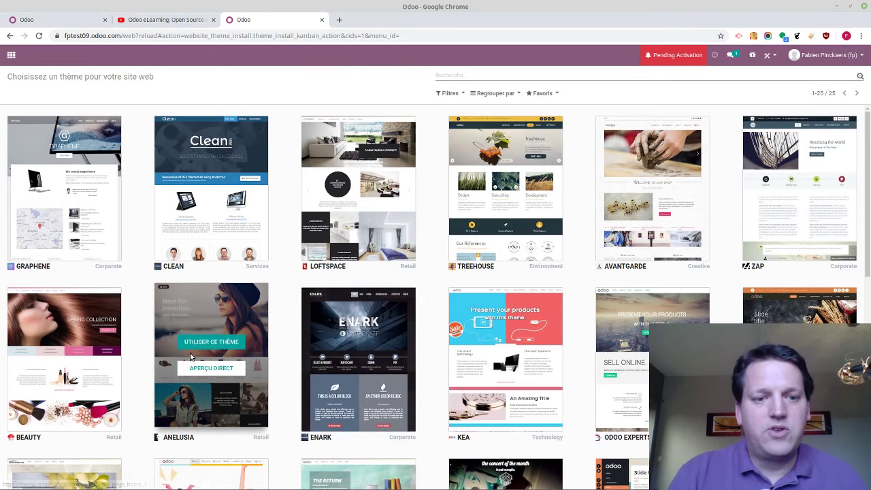
left_click(216, 175)
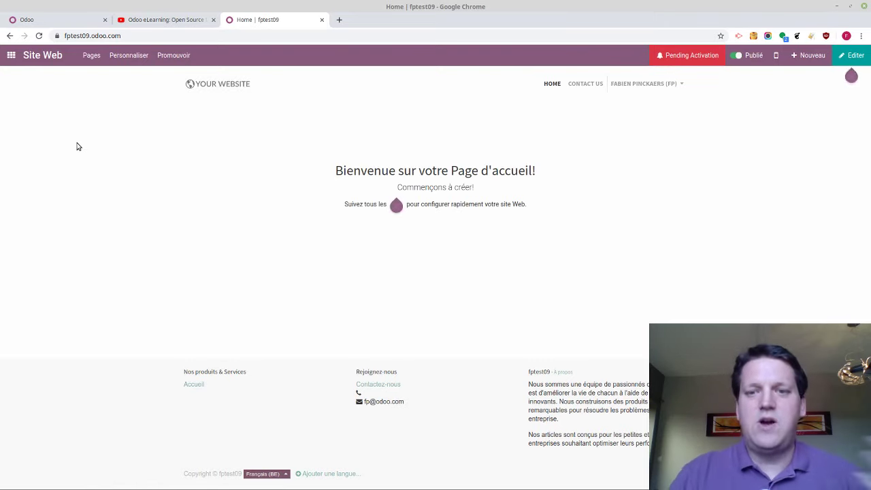
Add a Cover block to the home page in the editor
left_click(860, 56)
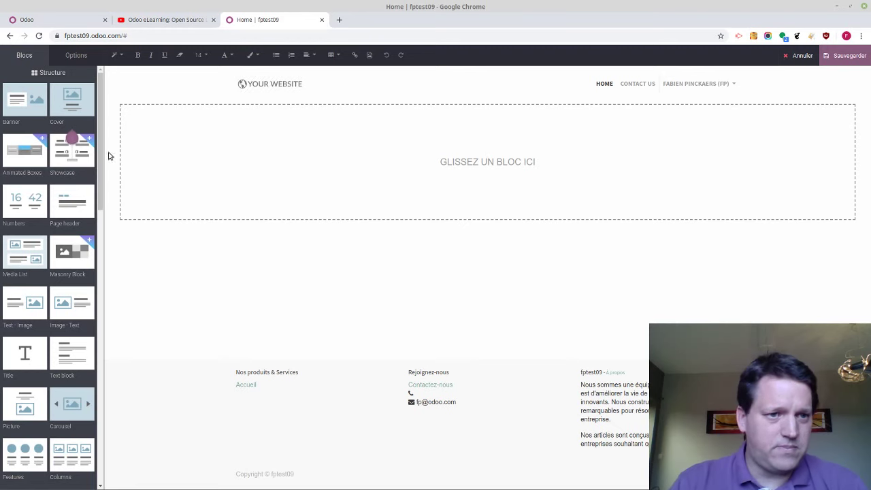
left_click_drag(71, 102, 264, 143)
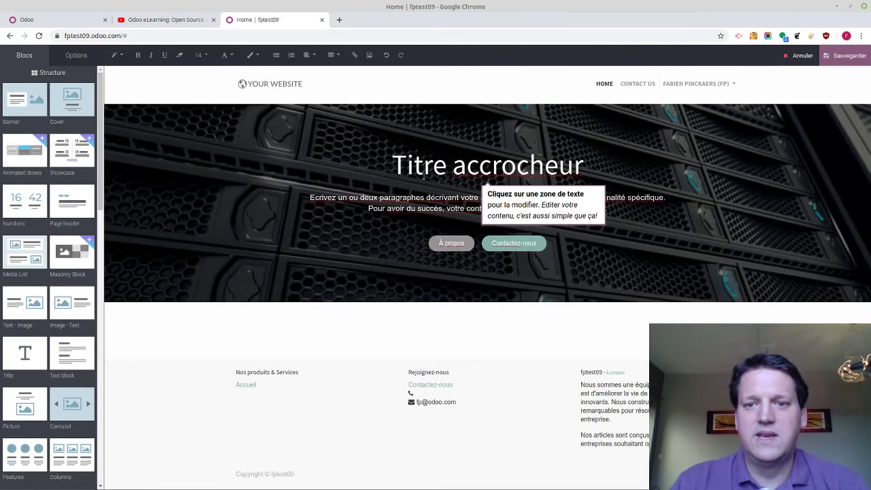
left_click(420, 190)
Replace the cover title with 'Mobilier pour bureaux'
left_click(422, 176)
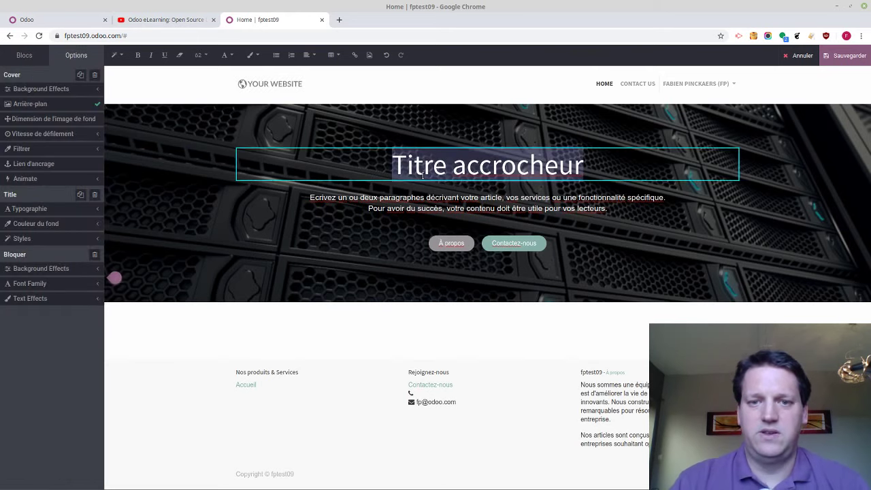
triple_click(422, 176)
type("%")
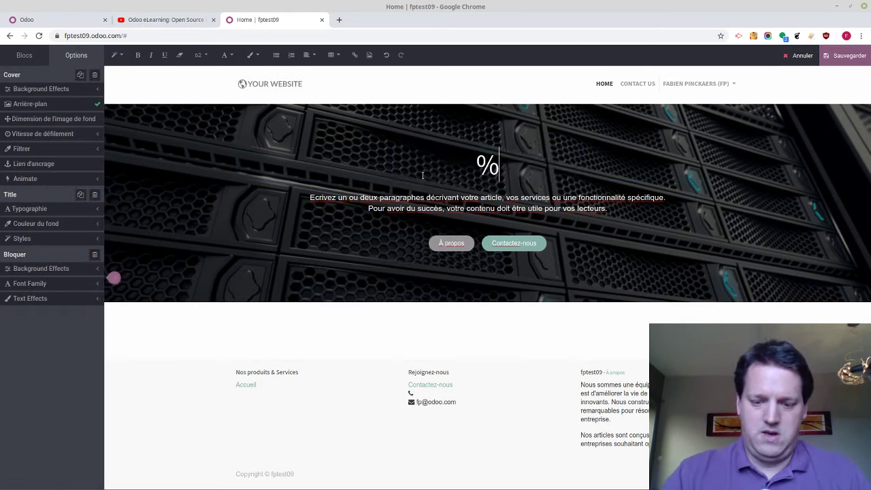
key("BackSpace")
type("Mobilier")
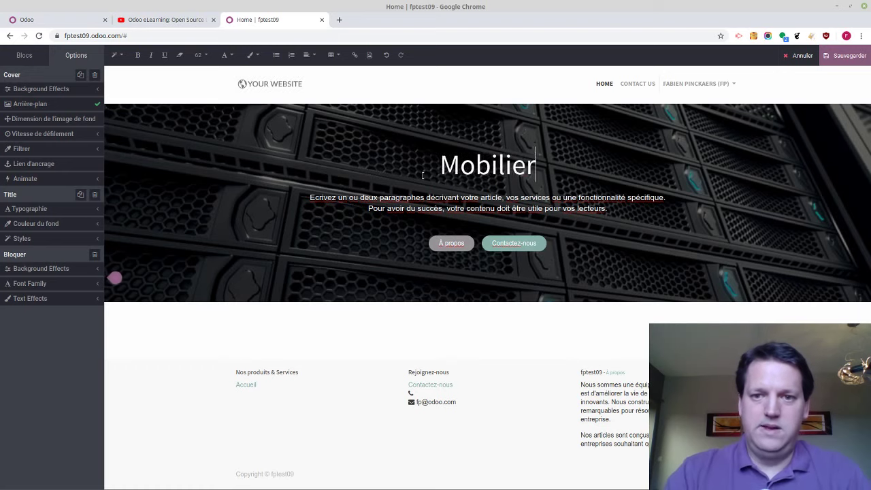
type(" pour bureaux")
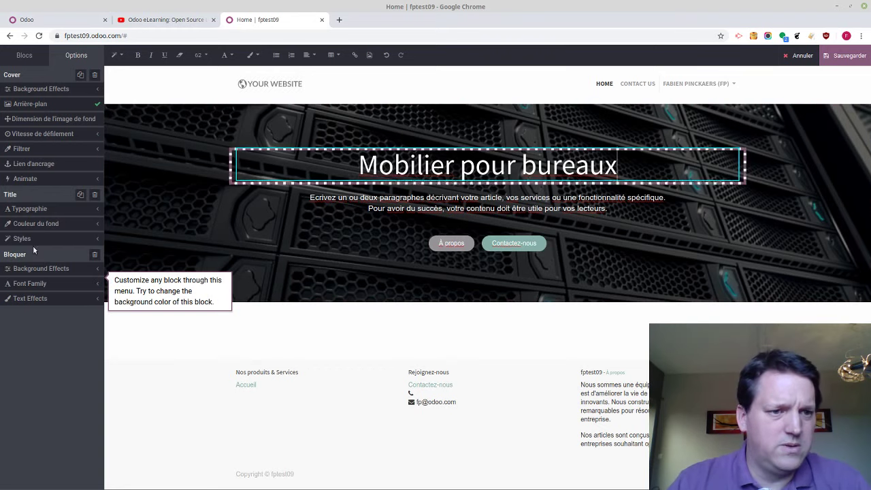
Pick an Unsplash 'office' photo of hands near a laptop for the cover background
left_click(31, 105)
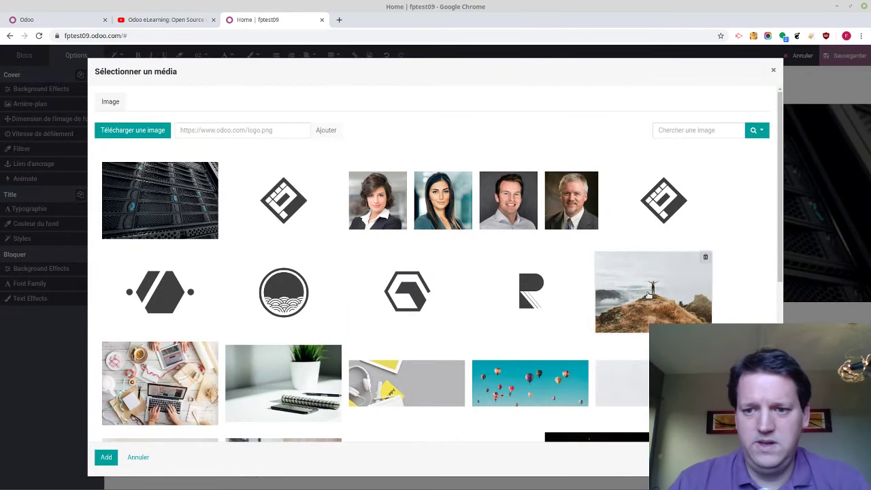
left_click(675, 134)
type("bureaux")
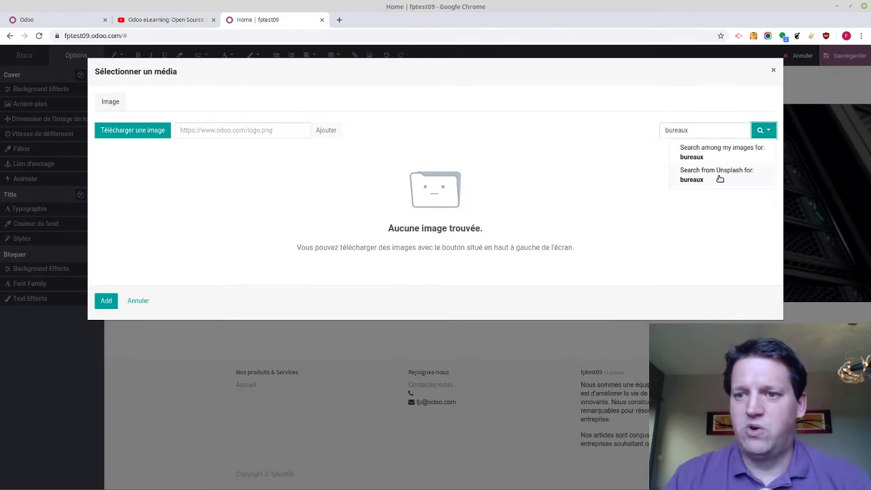
left_click(719, 177)
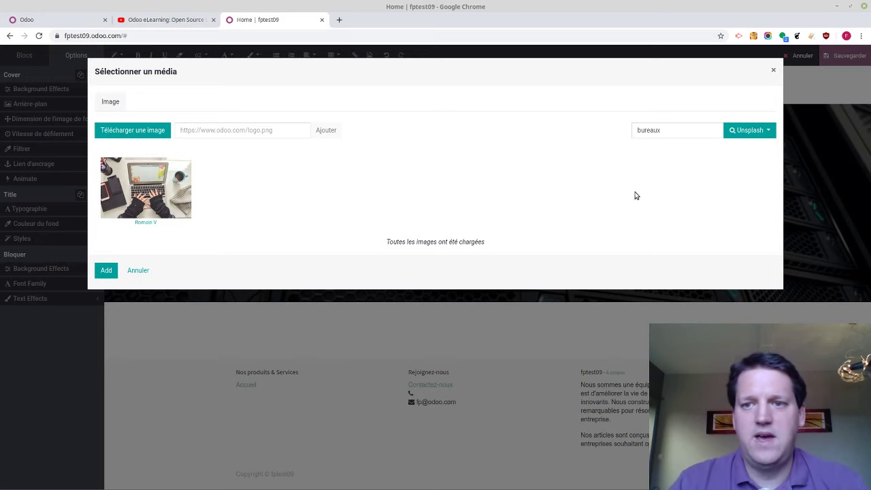
key("ctrl+a")
type("office")
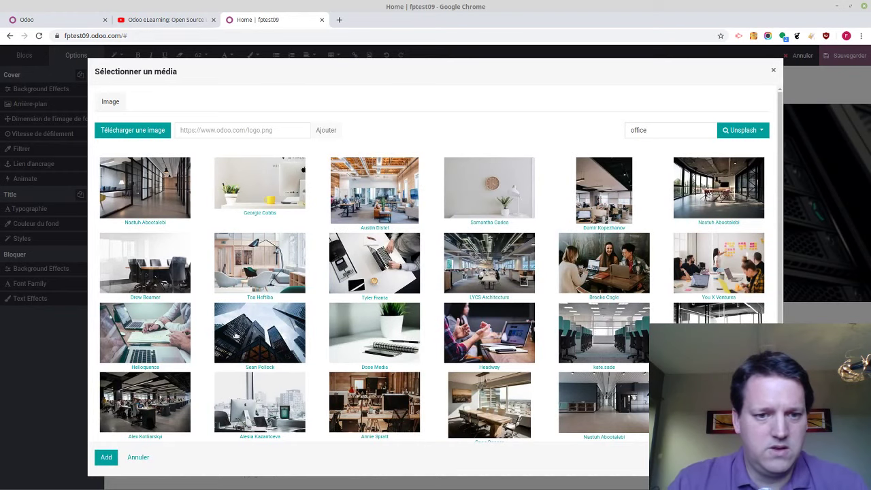
left_click(487, 325)
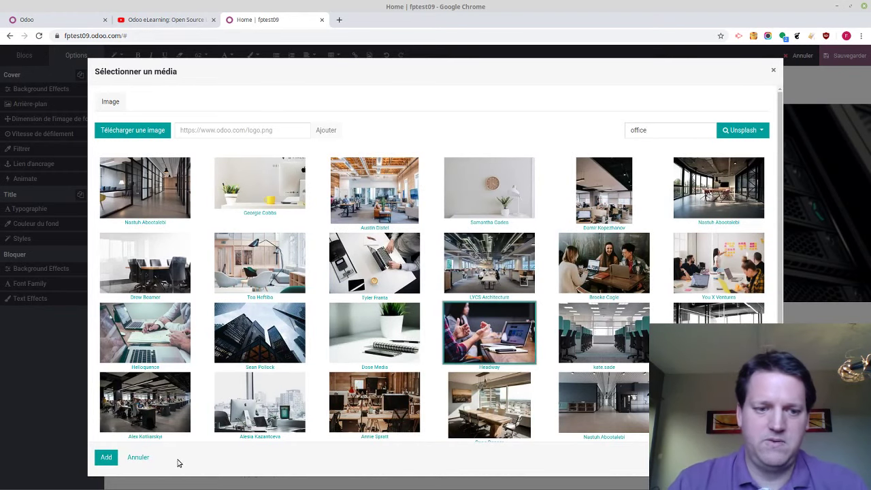
Set the office photo as cover background with a white transparent filter
left_click(105, 456)
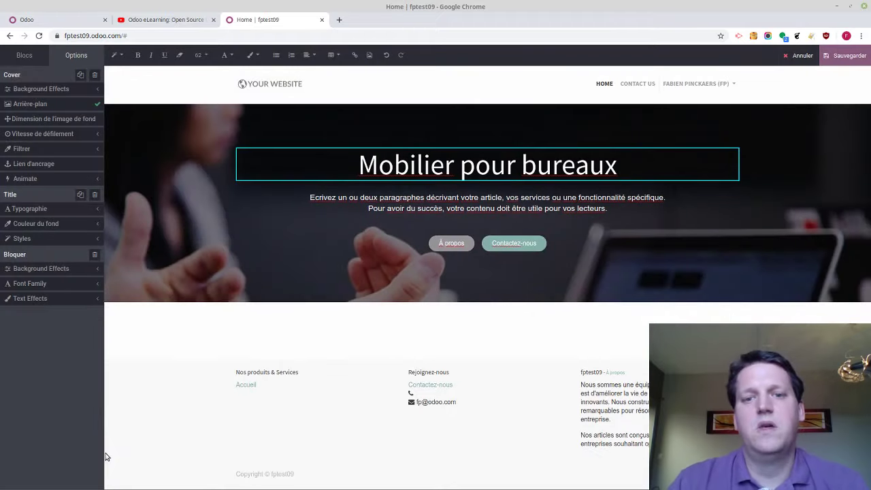
left_click(24, 75)
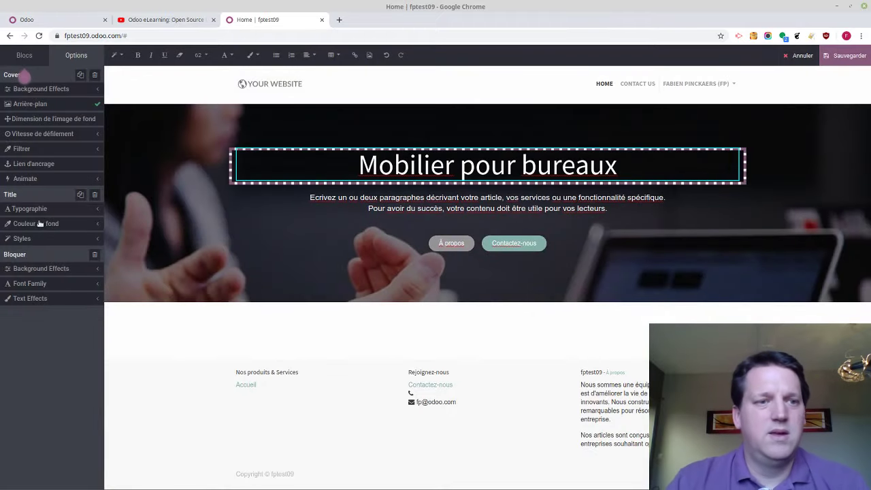
left_click(47, 149)
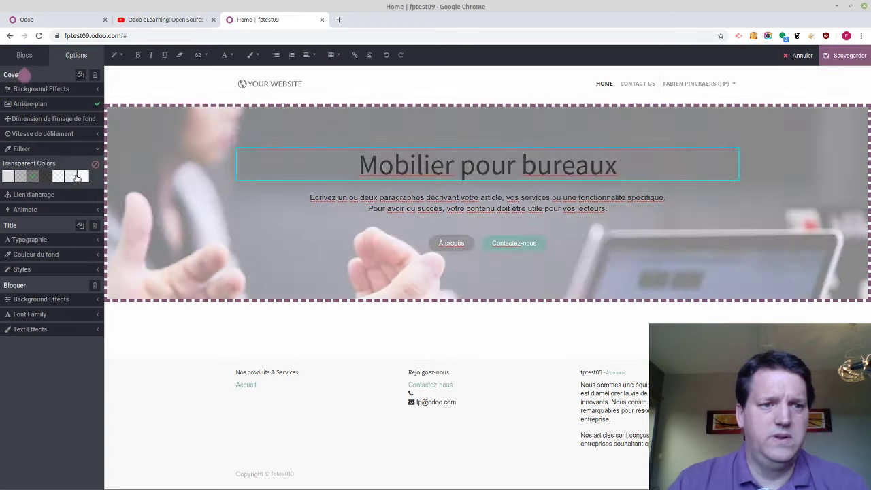
left_click(83, 177)
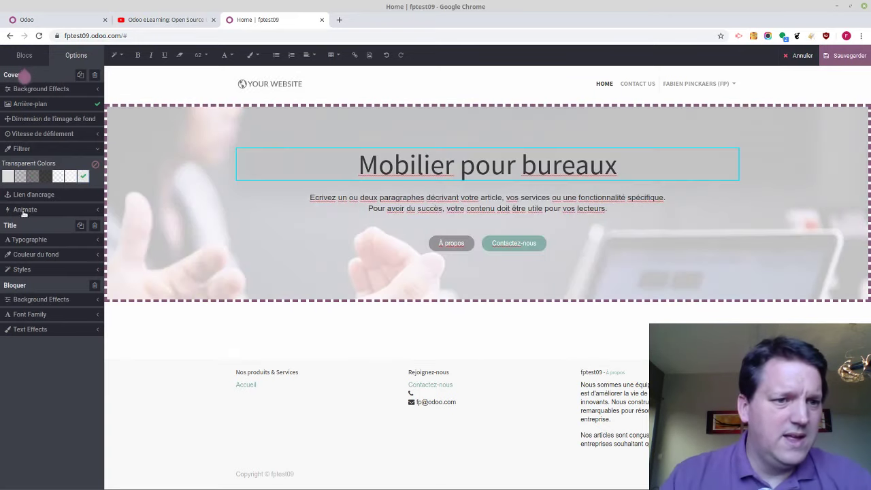
Add a three-column Fonctionnalité block below the cover, removing a trial Showcase section
left_click(24, 55)
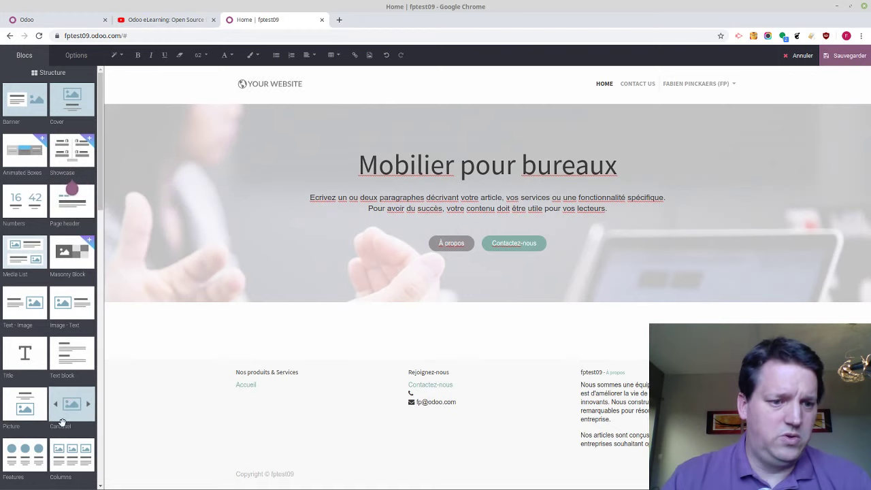
left_click_drag(79, 441, 364, 347)
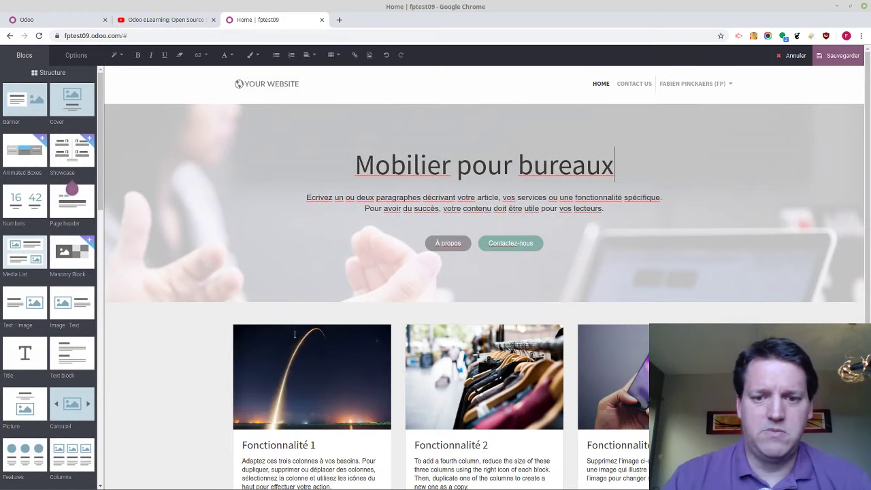
left_click_drag(71, 150, 350, 295)
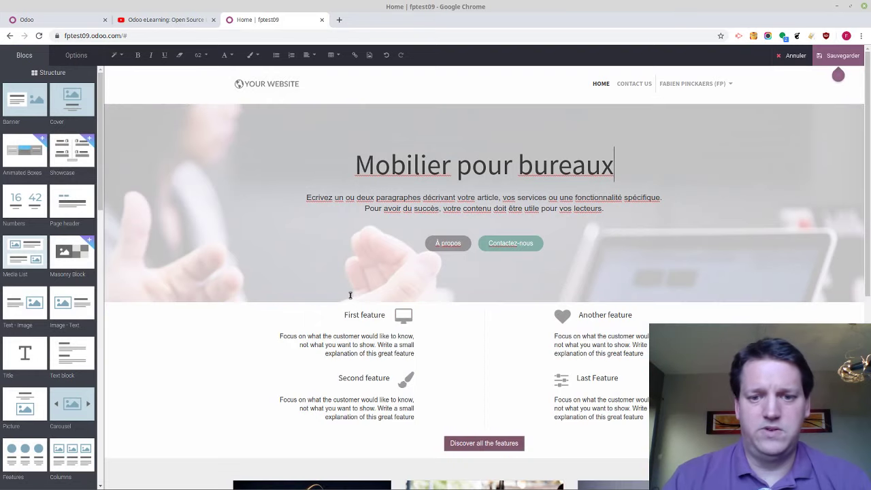
left_click(429, 211)
left_click(426, 314)
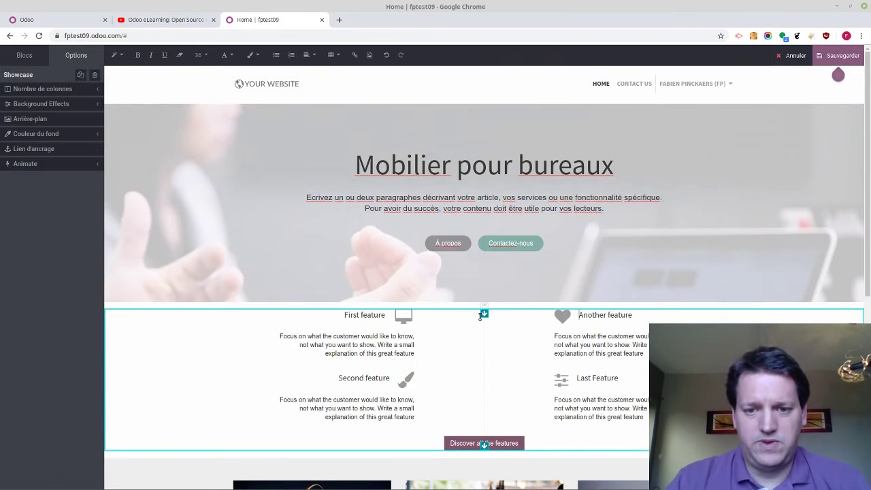
left_click_drag(484, 314, 423, 316)
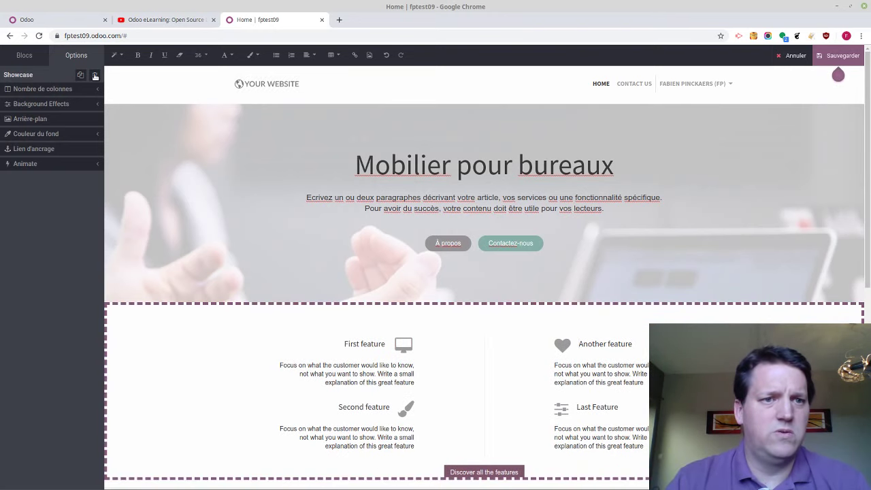
left_click(95, 76)
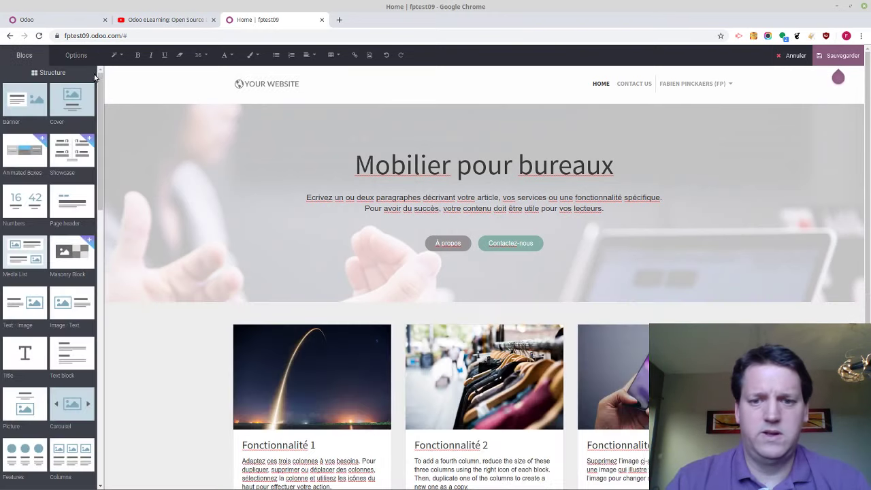
Save the home page, check its mobile preview, then switch to the Mentimeter poll
left_click(849, 54)
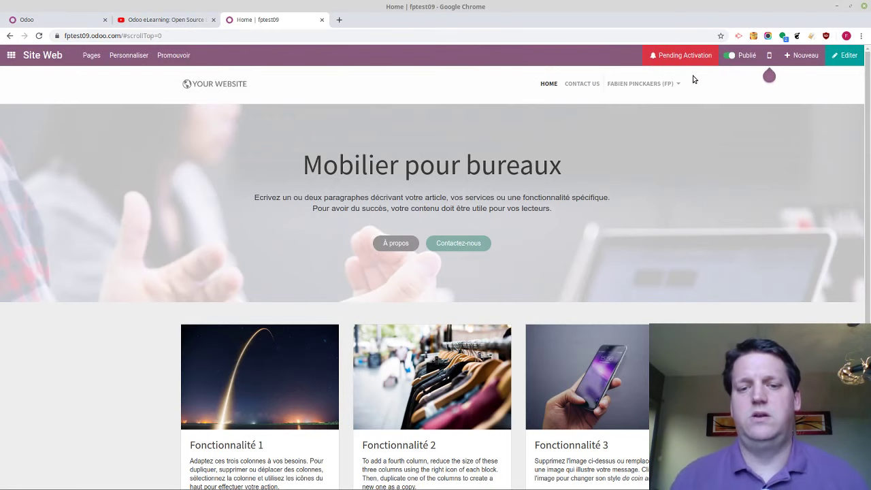
left_click(769, 56)
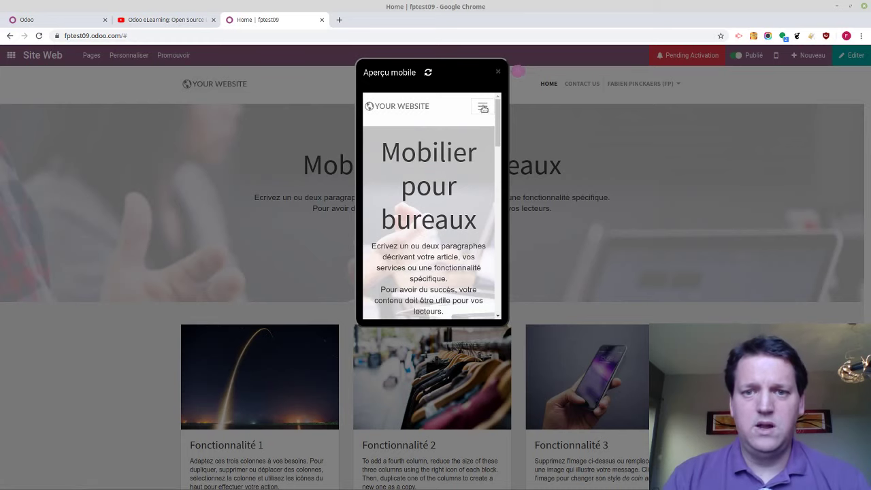
left_click(482, 106)
left_click_drag(495, 127, 488, 284)
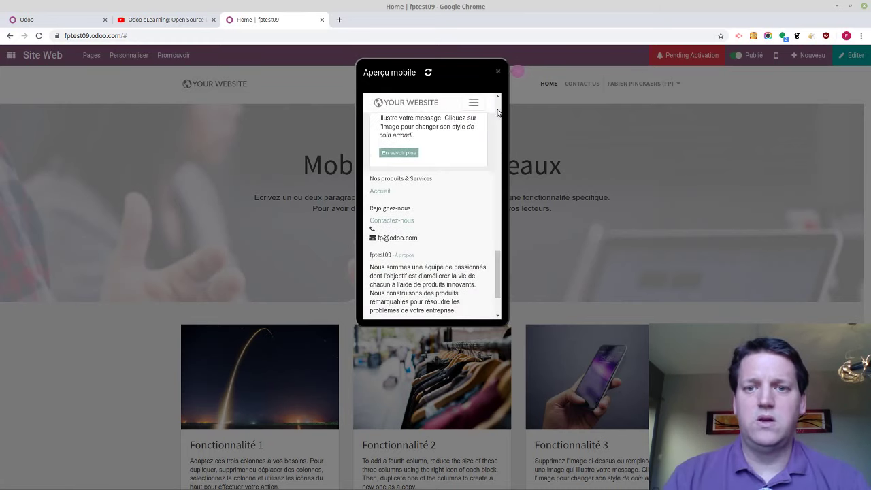
left_click(497, 71)
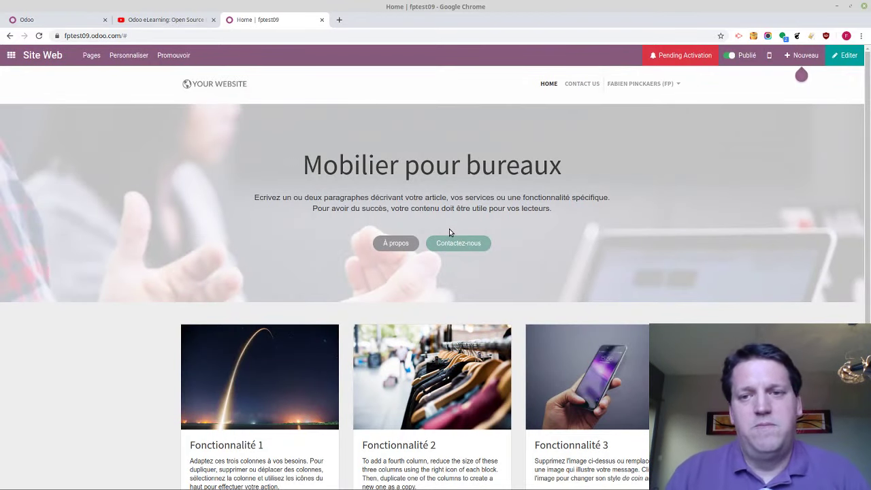
key("ctrl+alt+Right")
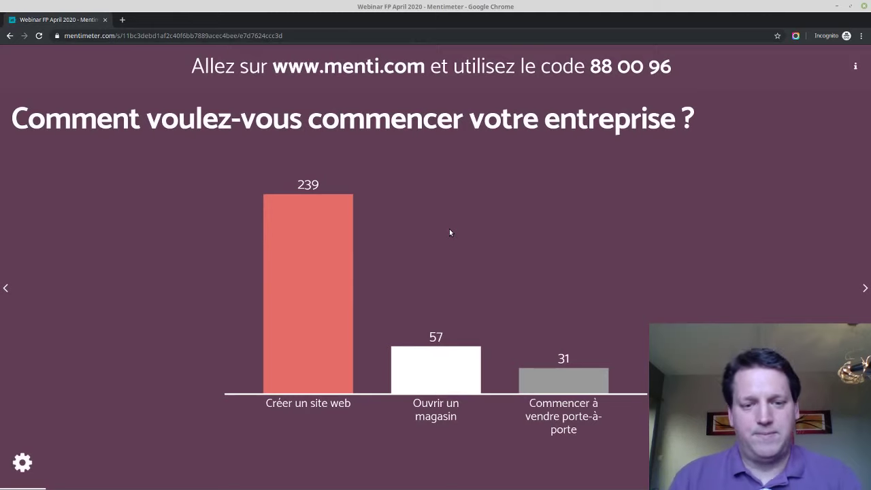
Advance Mentimeter to the 'website is live' results, then return to the Odoo site
key("Right")
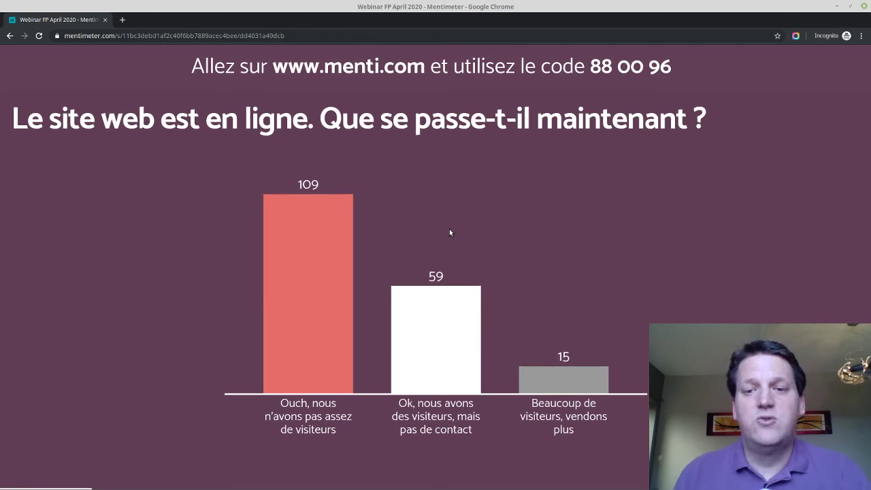
key("alt+Tab")
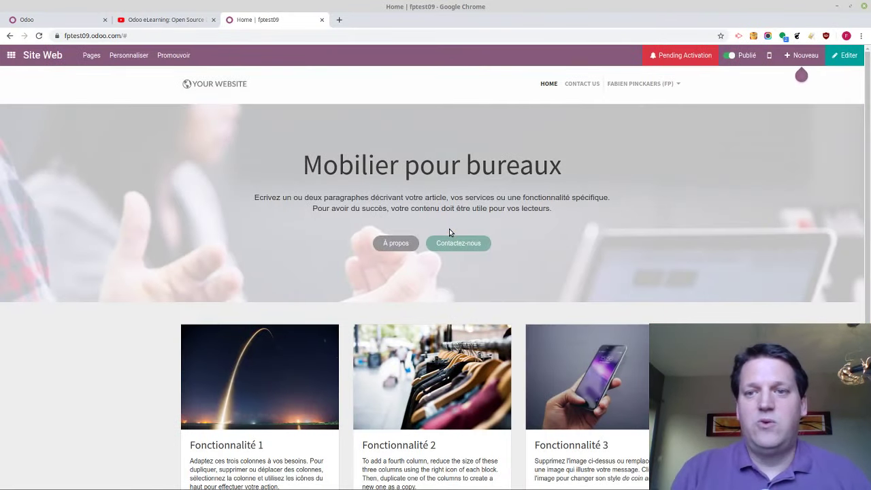
In the SEO settings, title the page 'Mobilier pour bureaux' and add keywords mobilier and bureaux
left_click(181, 60)
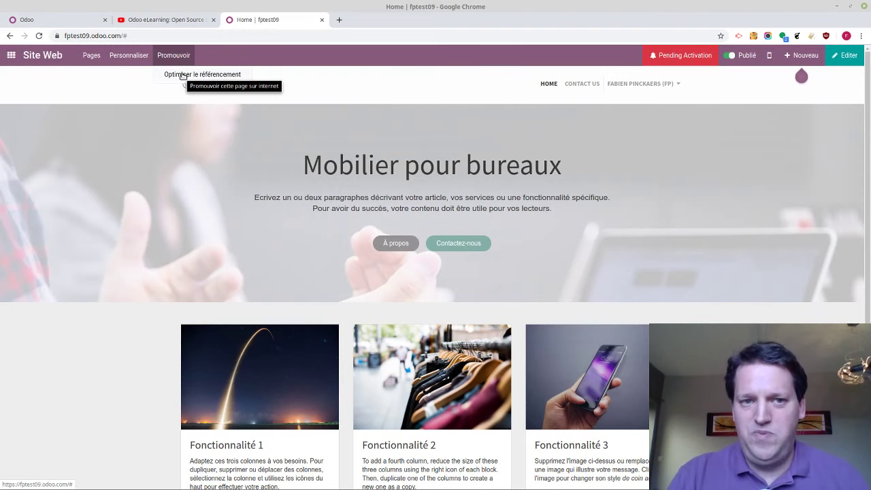
left_click(182, 75)
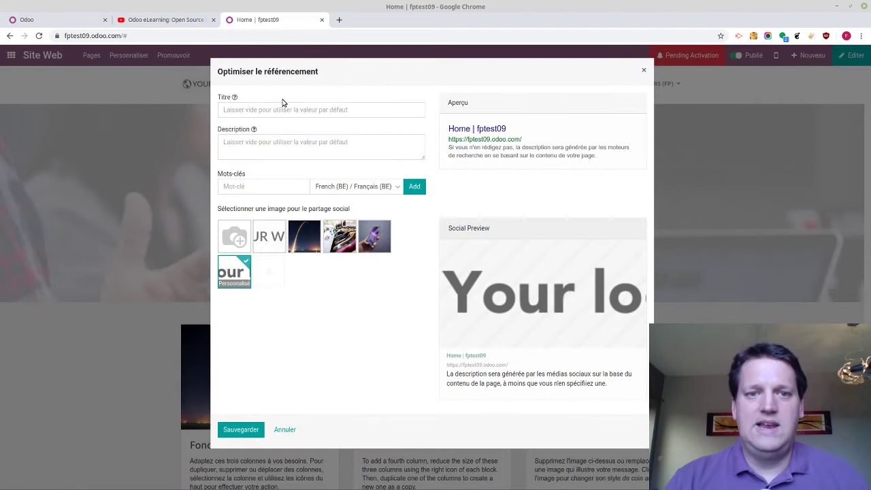
type("M")
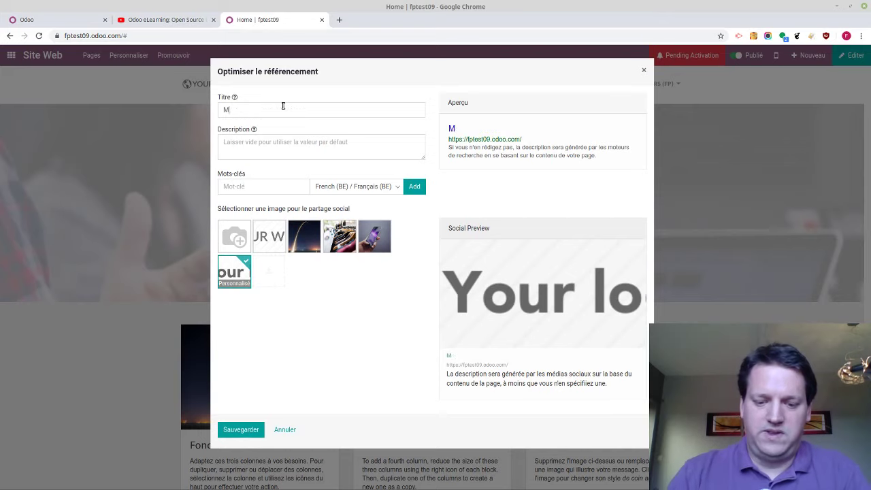
type("obilier pour bureaux")
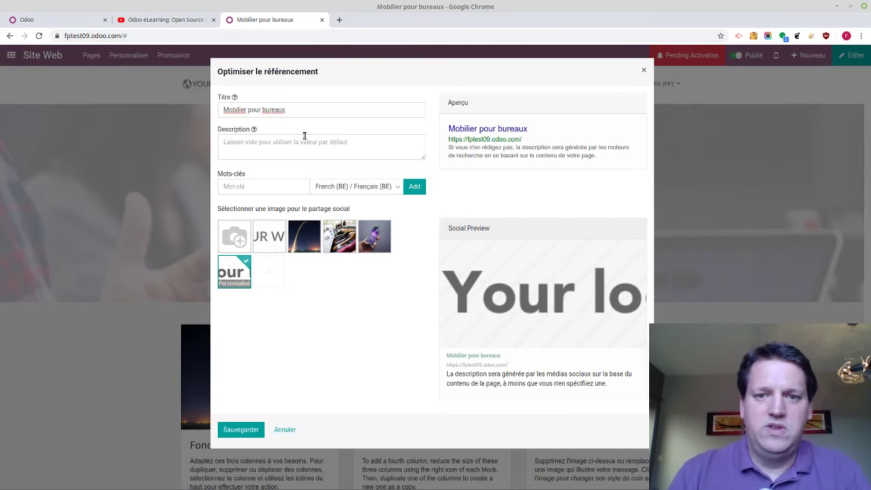
left_click(259, 192)
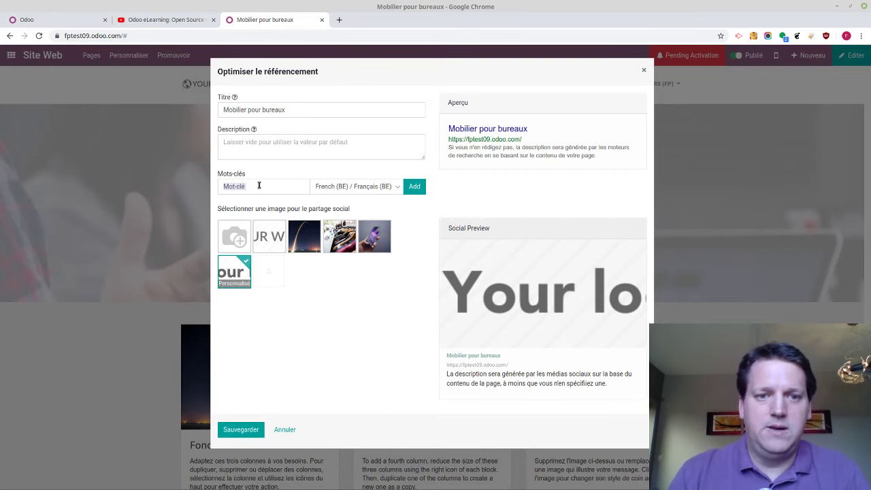
type("mobilier")
key("Return")
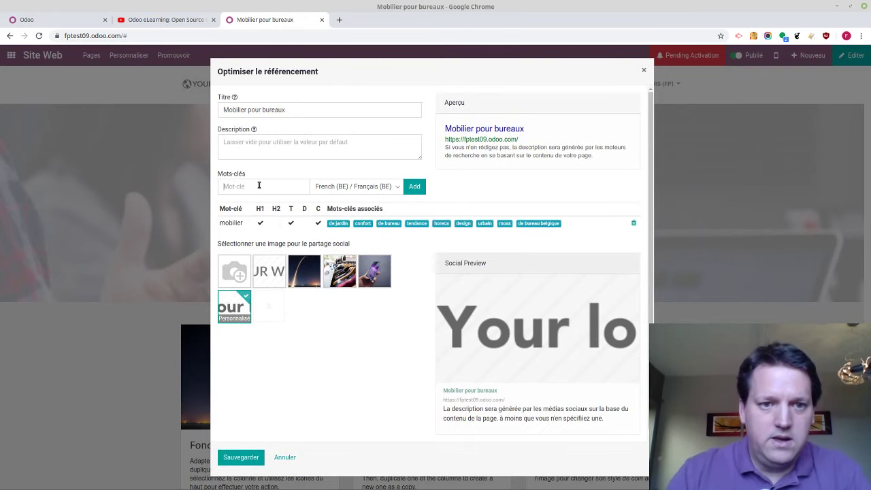
type("bureaux")
key("Return")
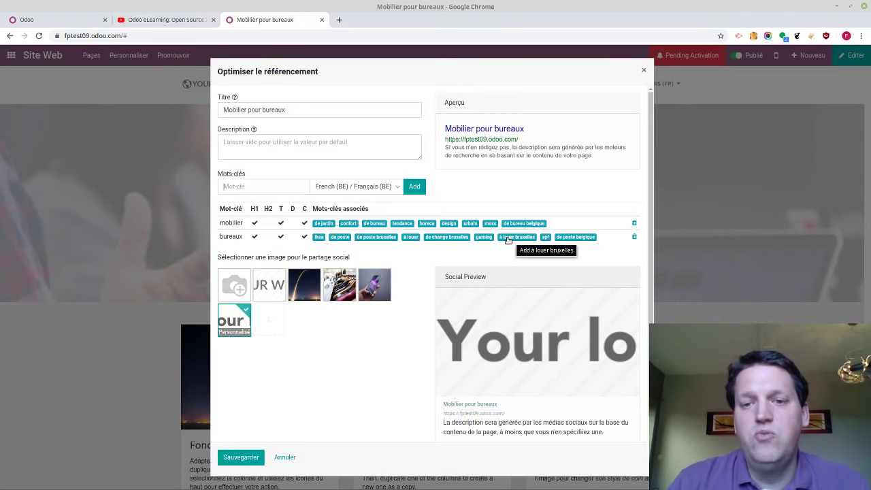
key("ctrl+plus")
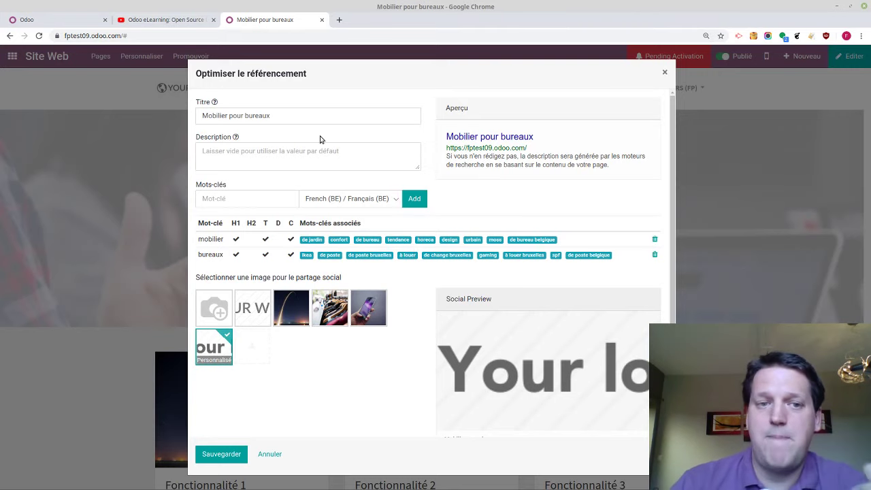
Change the SEO title to 'Mobilier de bureaux', add the description and keyword 'de bureau belgique', and save
left_click(237, 119)
double_click(236, 119)
type("de")
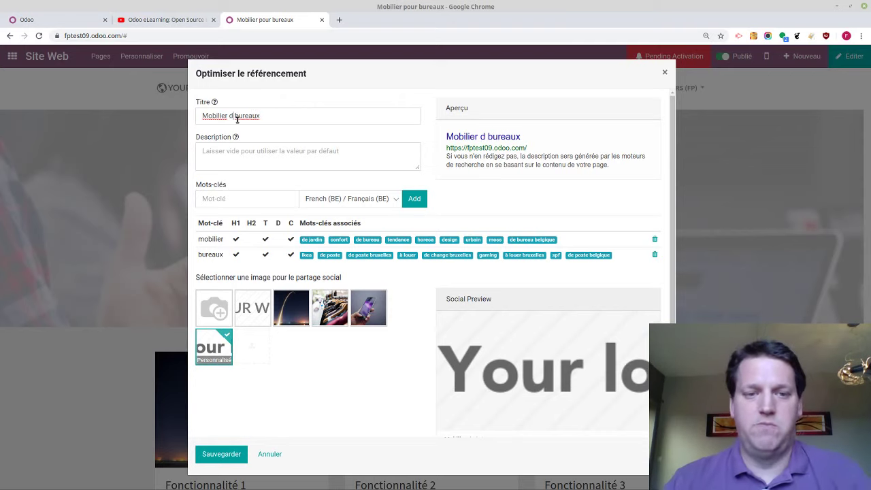
left_click(240, 155)
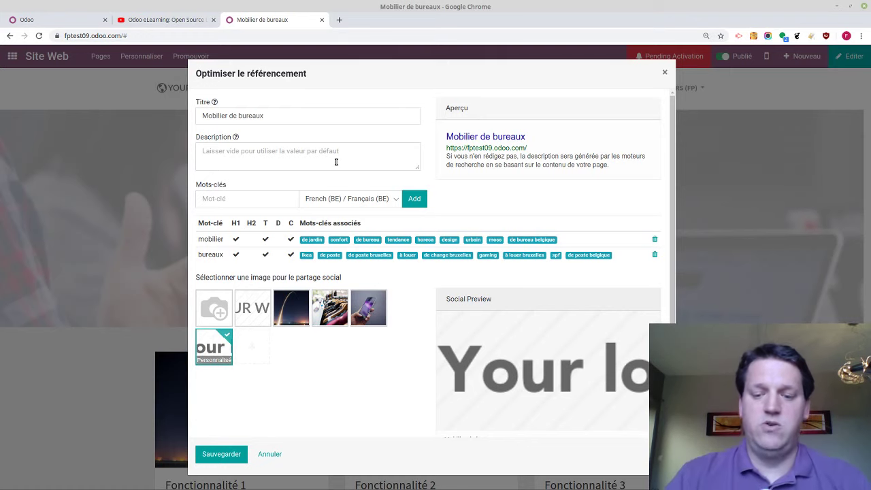
type("Mobilier de ")
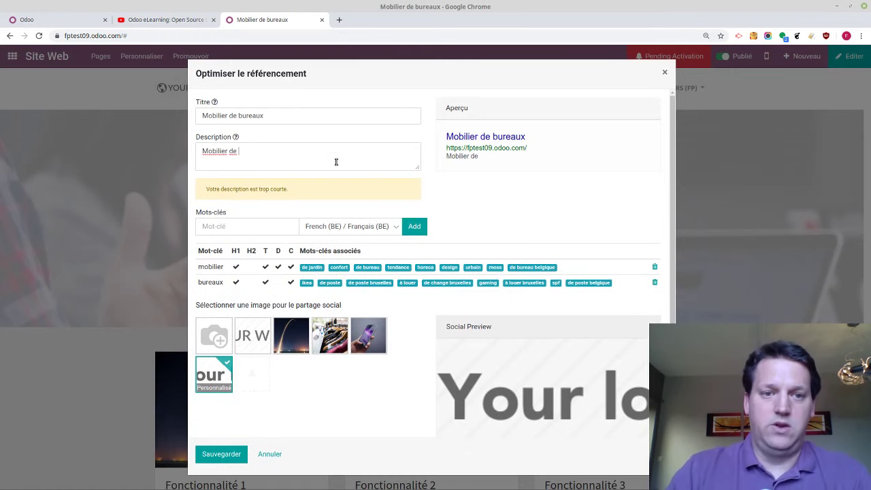
type("bureaux Bel")
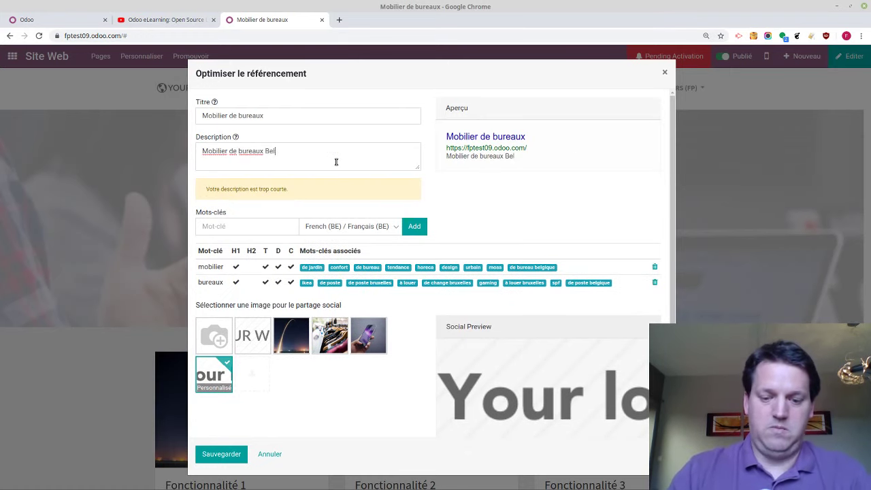
type("gique et Fr")
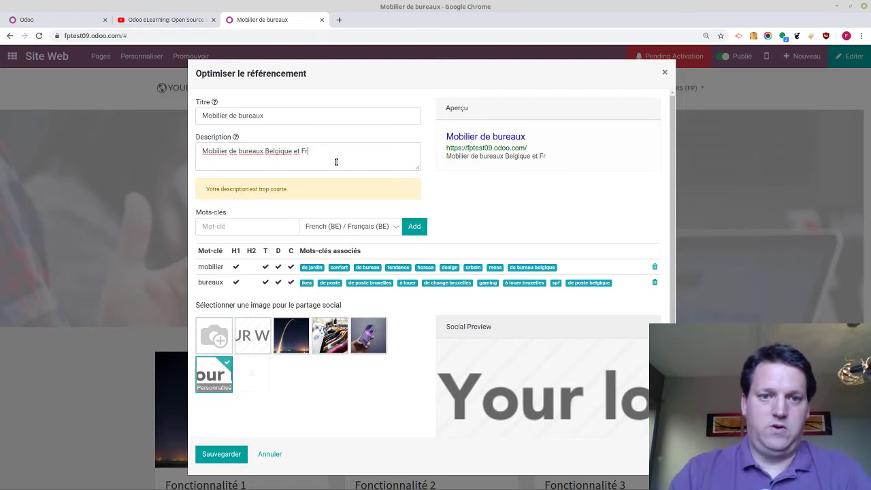
type("ance. ")
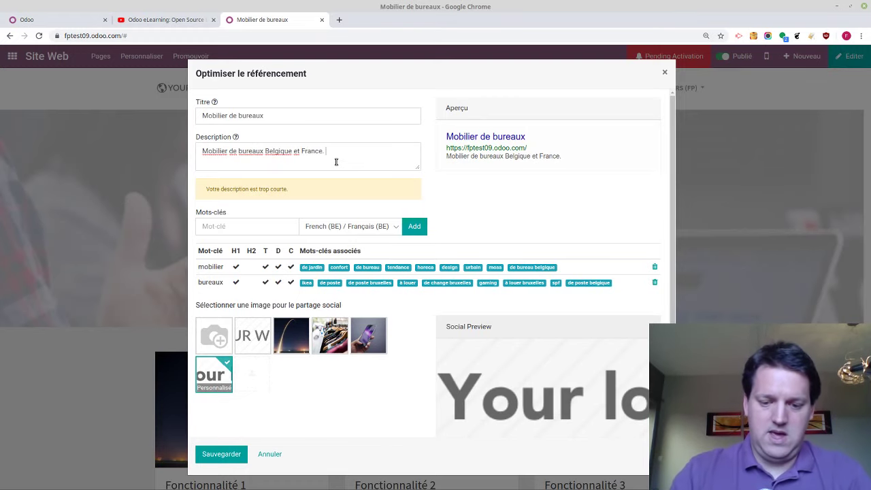
type("Accès rapide ")
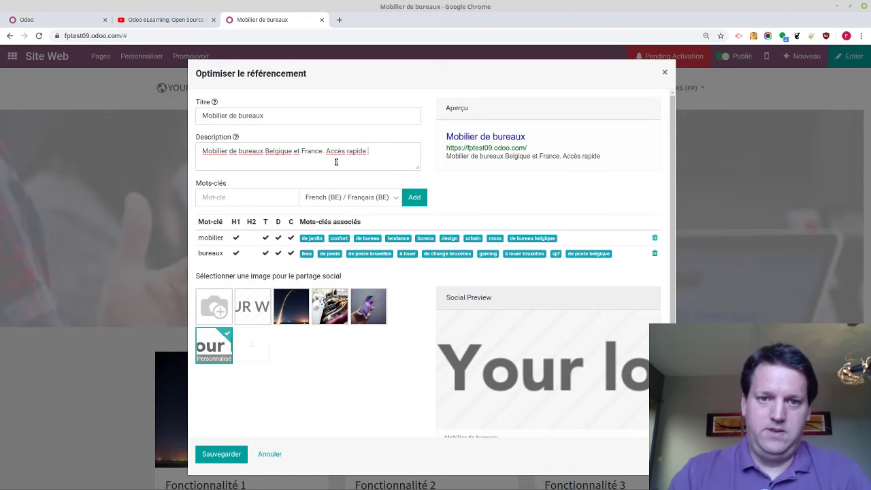
type("en ligne.")
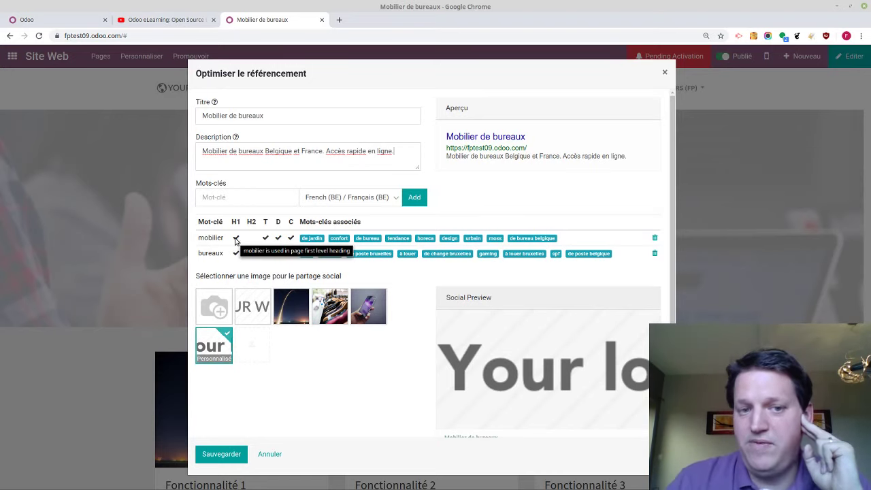
left_click(539, 239)
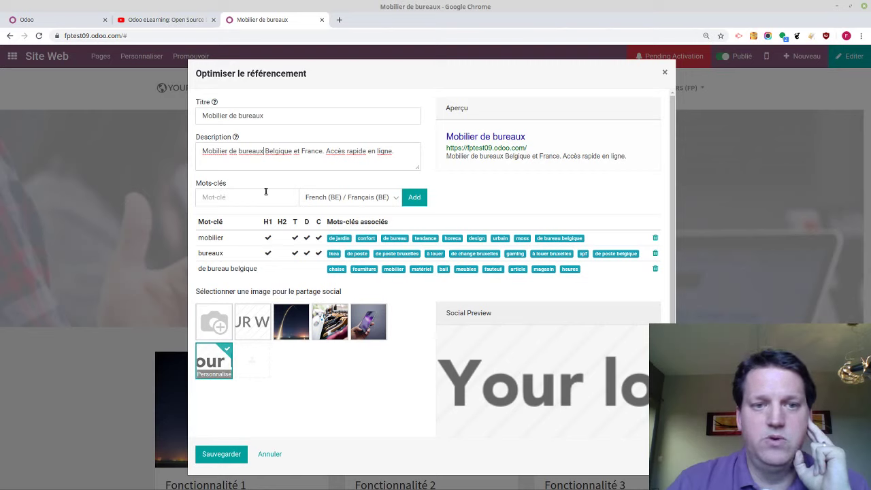
key("BackSpace")
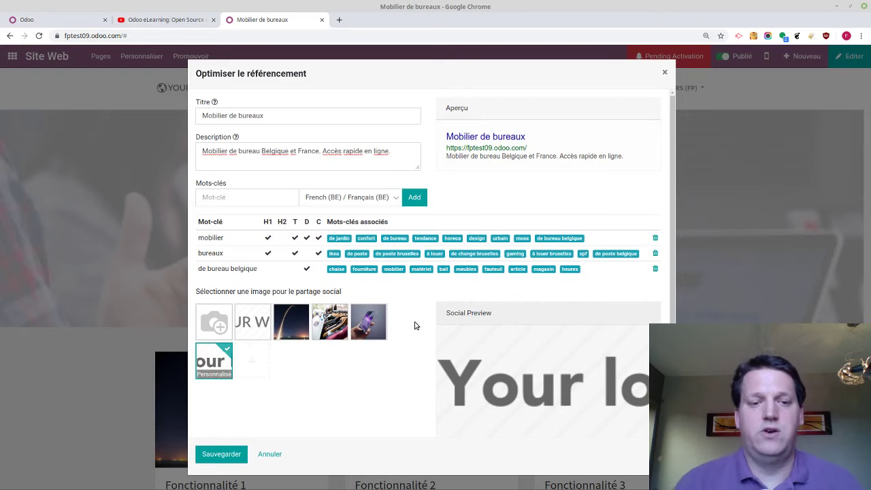
left_click(231, 456)
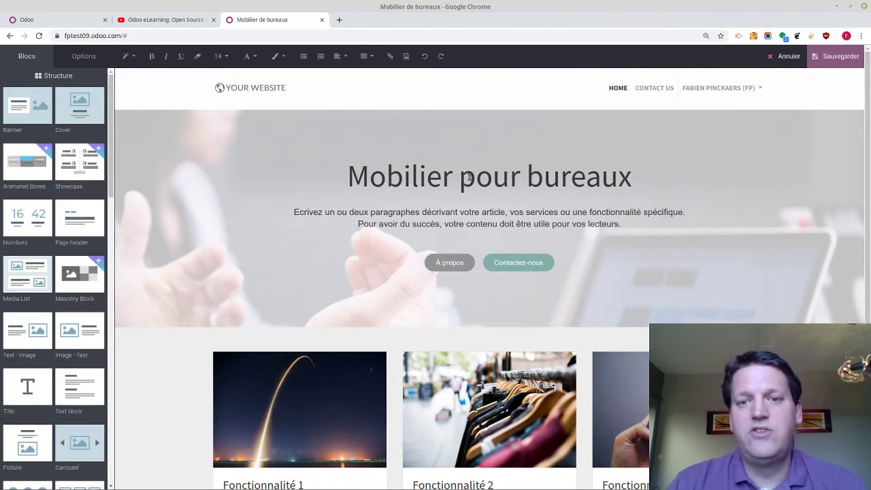
Change the banner heading to 'Mobilier de bureaux Belgique' and save the page
double_click(469, 177)
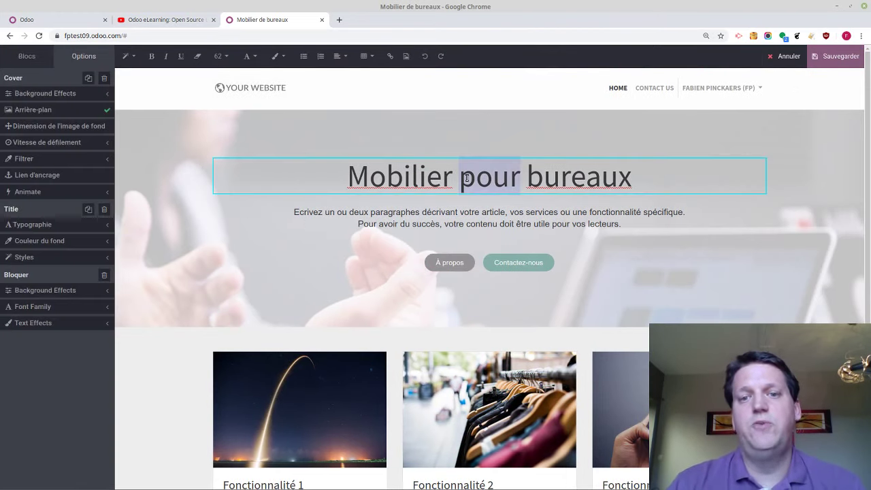
type("de")
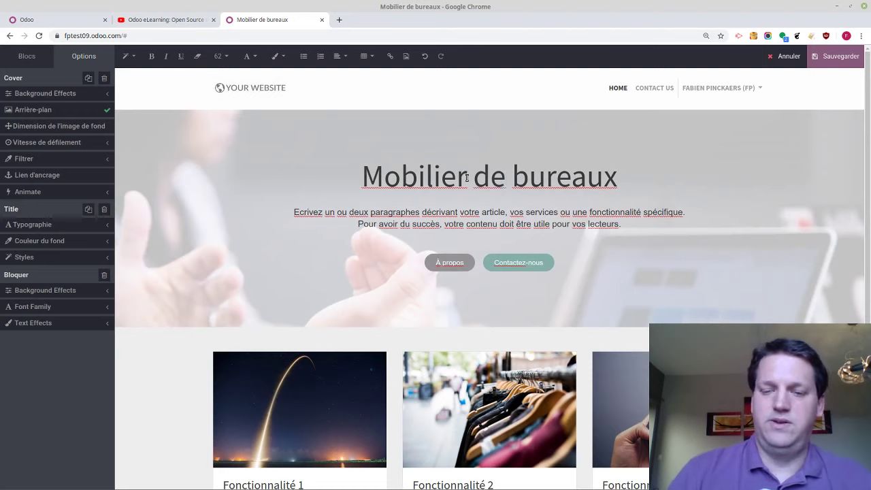
key("End")
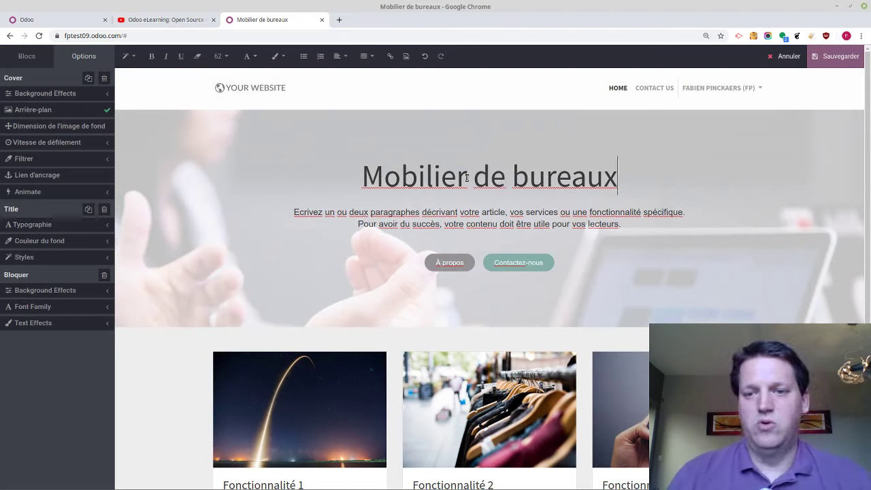
type("Belgique")
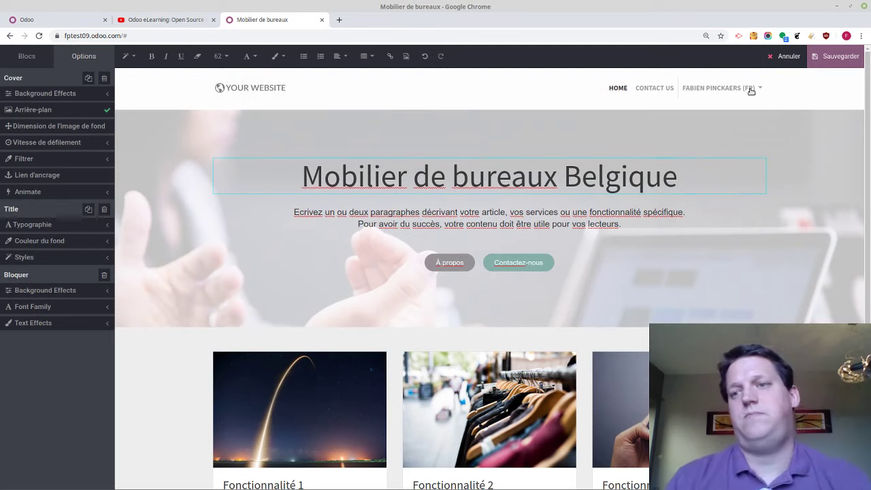
left_click(841, 56)
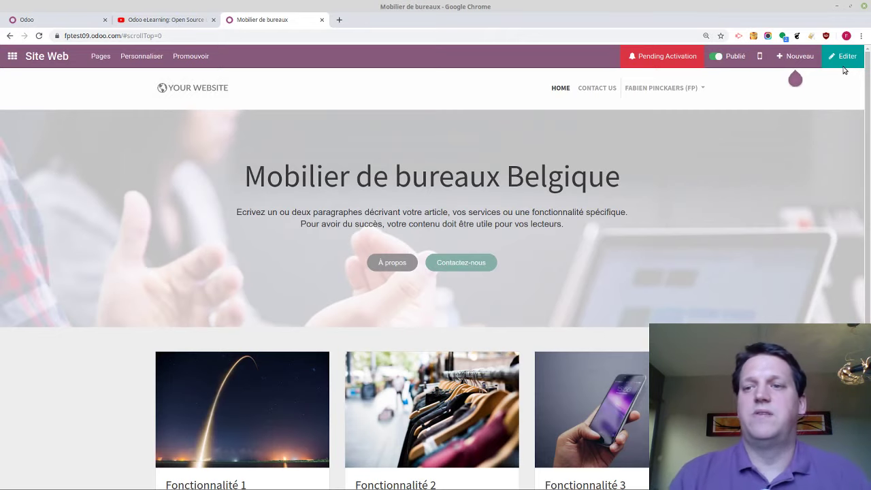
Show the Mentimeter question on the site's next step, then return to the Odoo website
key("ctrl+alt+Right")
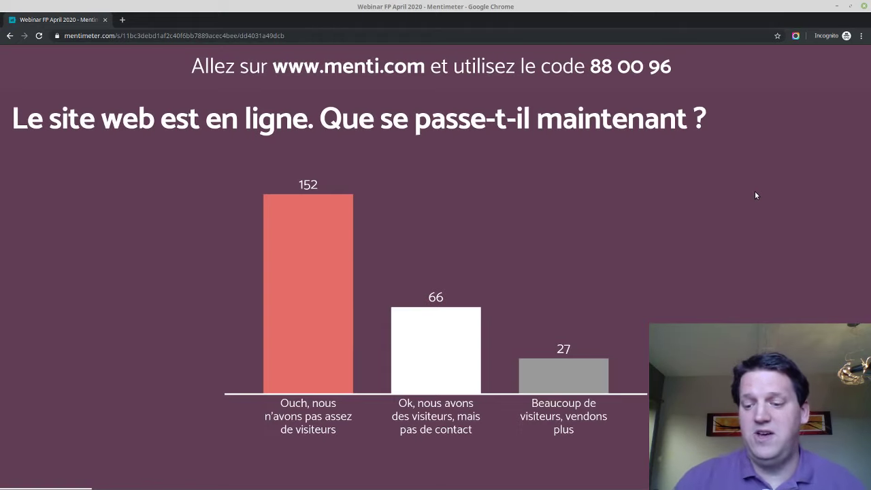
key("Right")
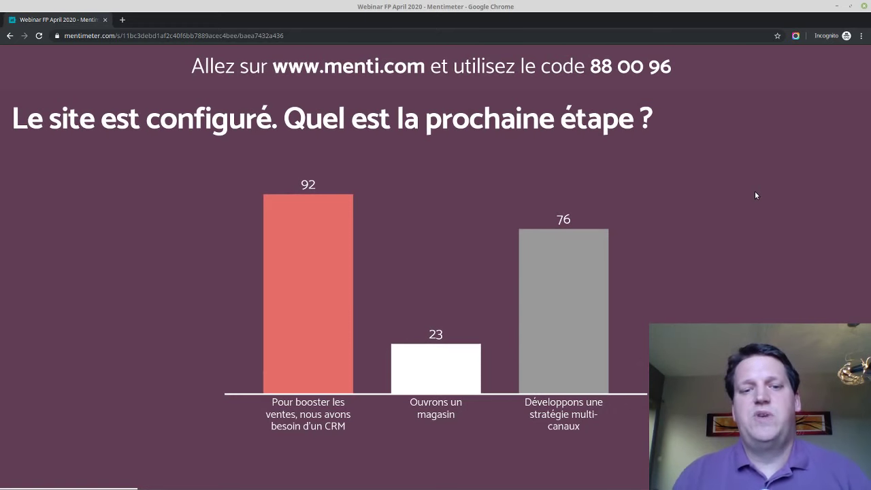
key("alt+Tab")
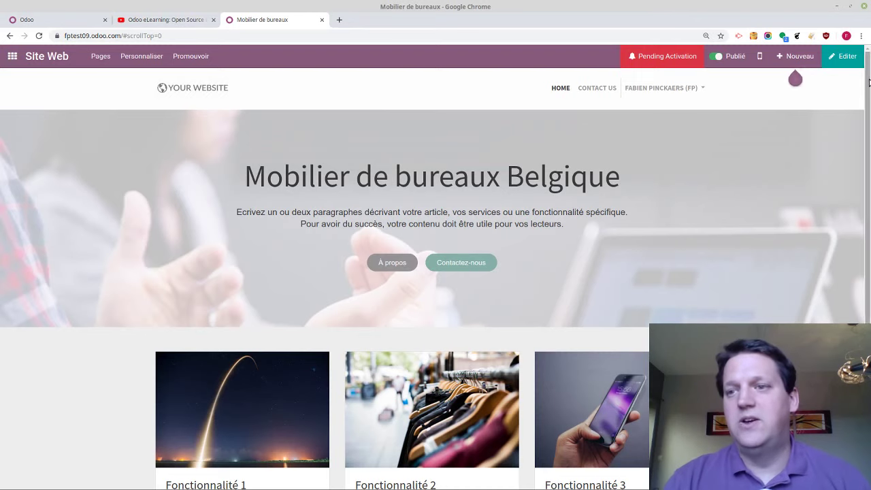
Install the CRM app from the Odoo Applications list
left_click(12, 56)
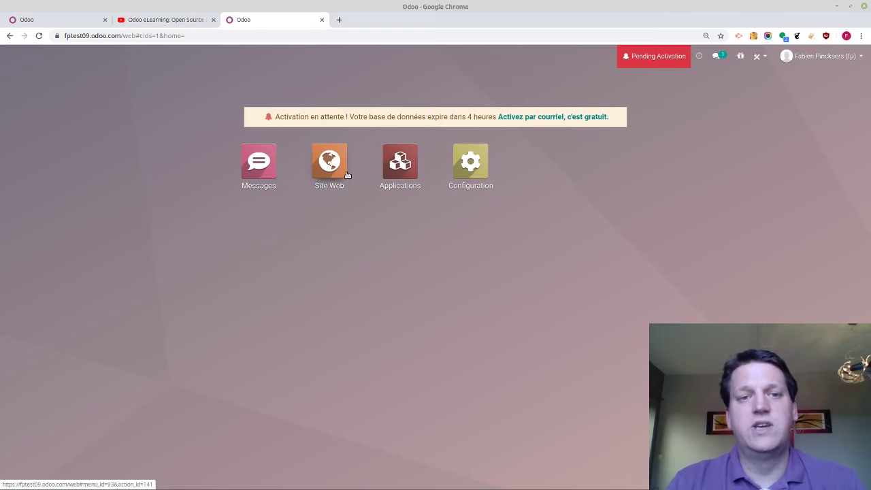
left_click(413, 171)
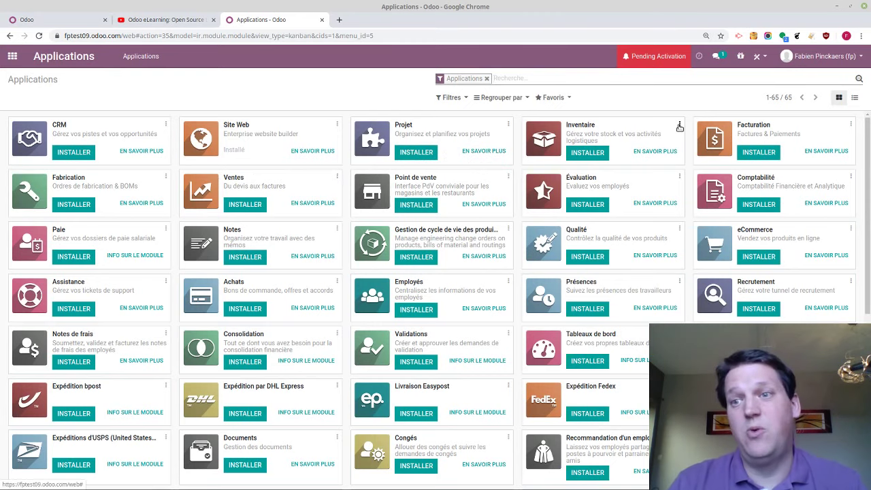
scroll(681, 128, "down", 5)
scroll(679, 128, "up", 5)
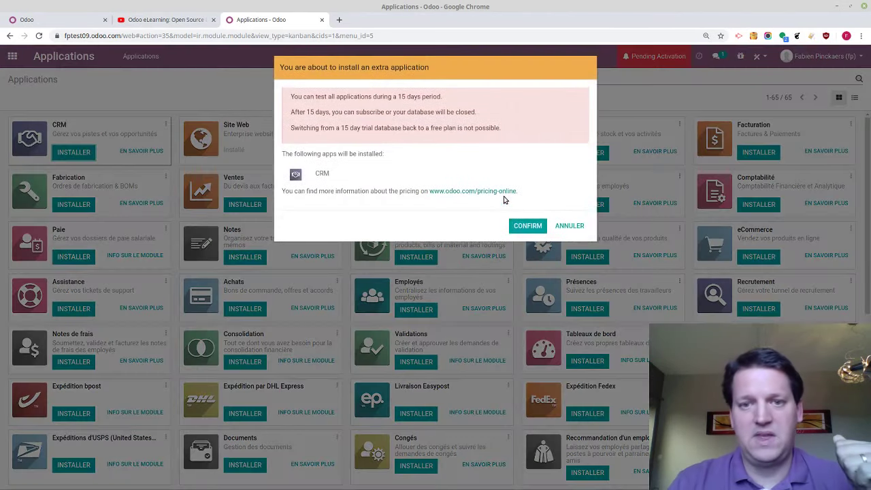
left_click(522, 226)
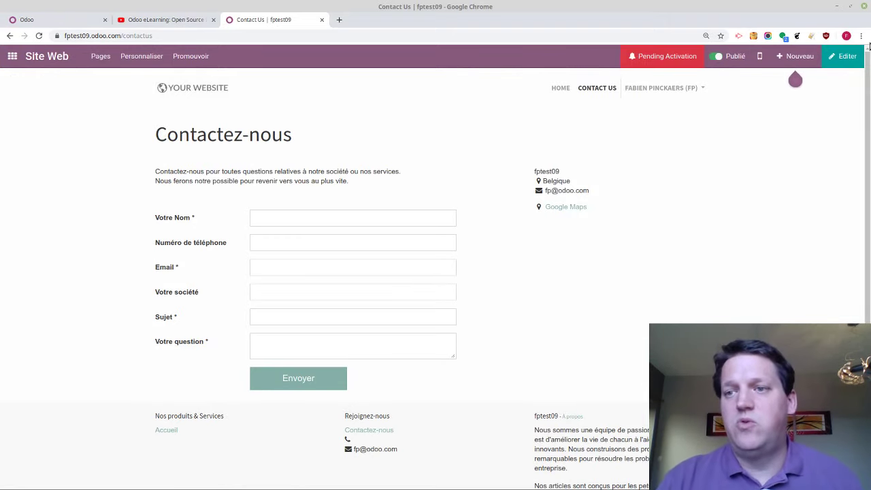
Rename the contact form's 'Numéro de téléphone' label to 'Numéro de GSM' and save the page
left_click(844, 56)
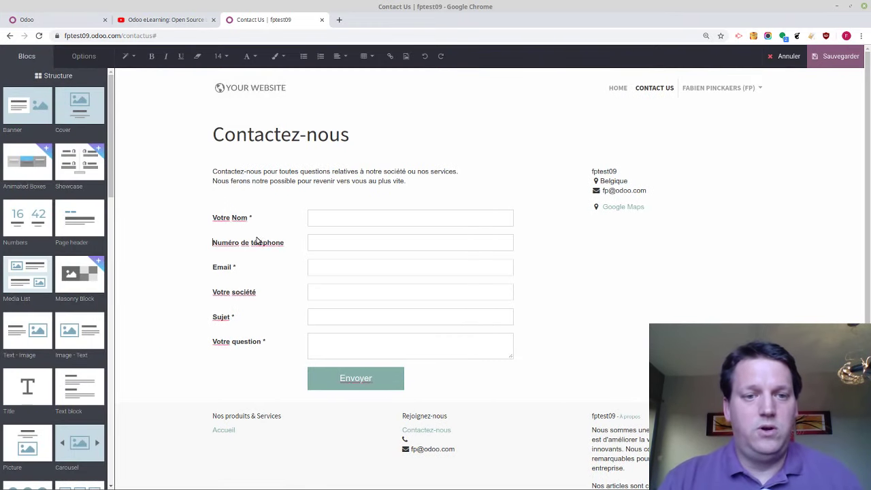
left_click(256, 243)
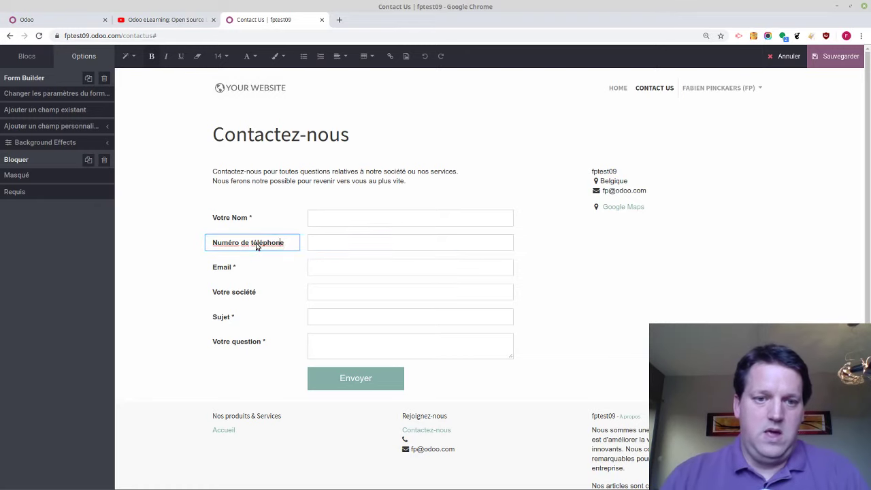
type("GSM")
key("Delete")
key("Delete")
key("Delete")
key("Delete")
key("Delete")
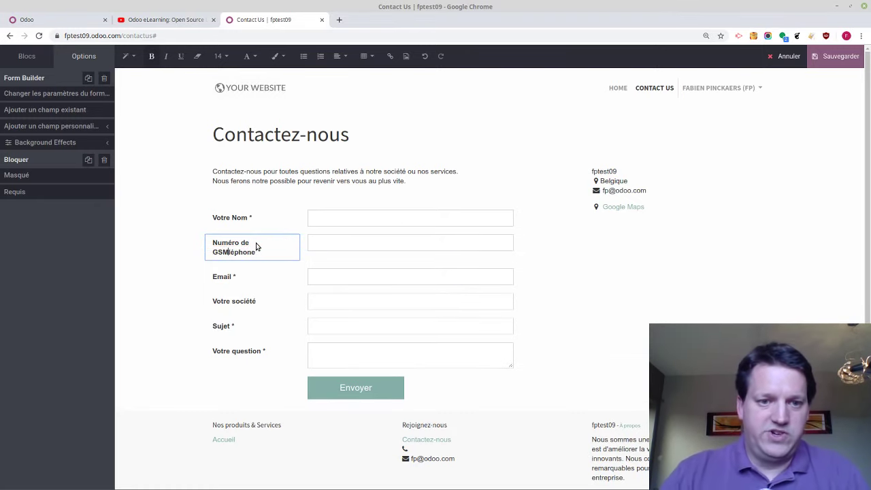
key("Delete")
key("Delete")
key("Delete")
key("Delete")
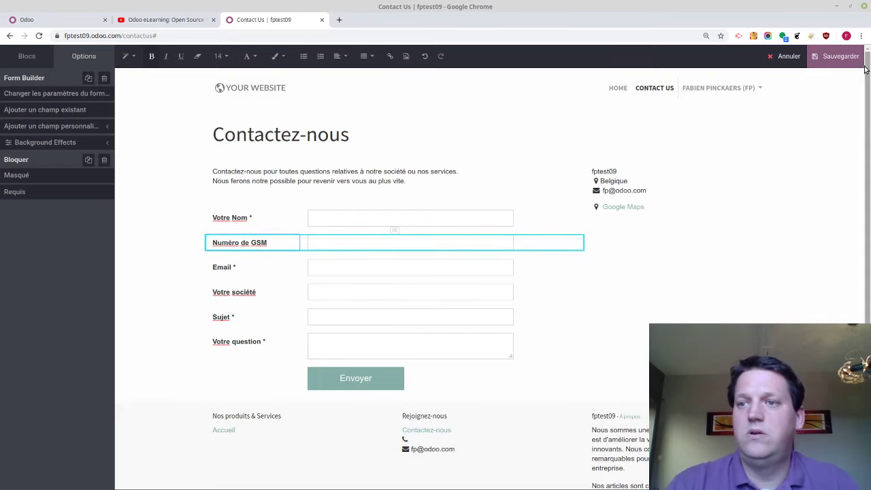
left_click(844, 60)
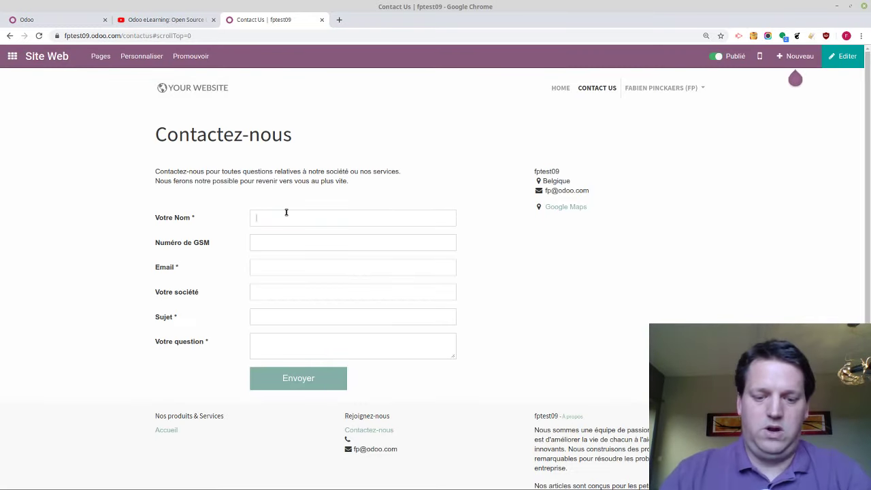
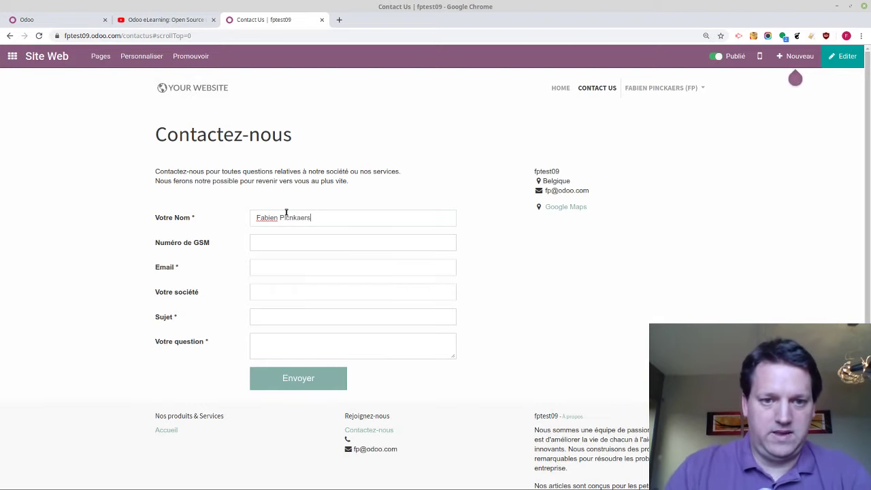
Enter the contact's name and GSM number in the contact form
key("Tab")
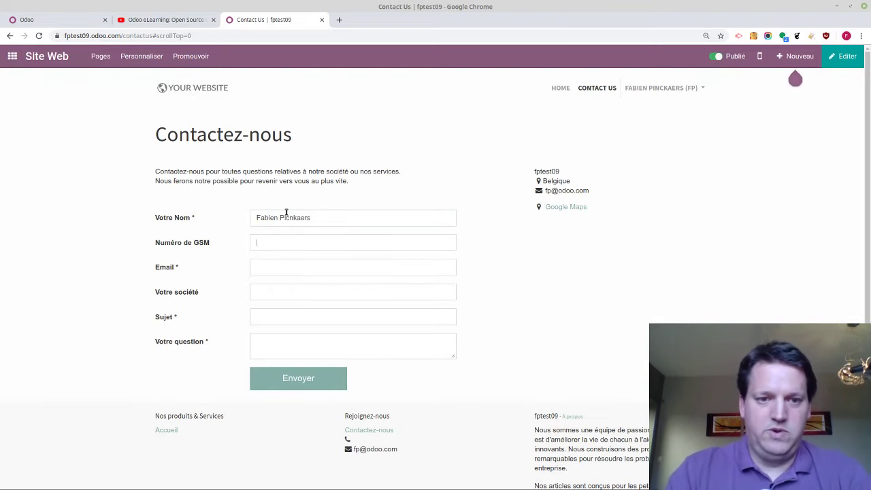
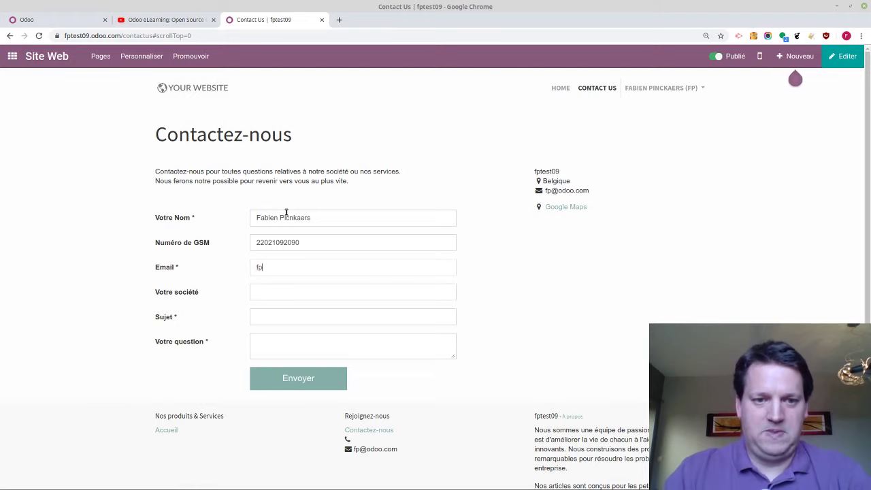
key("Tab")
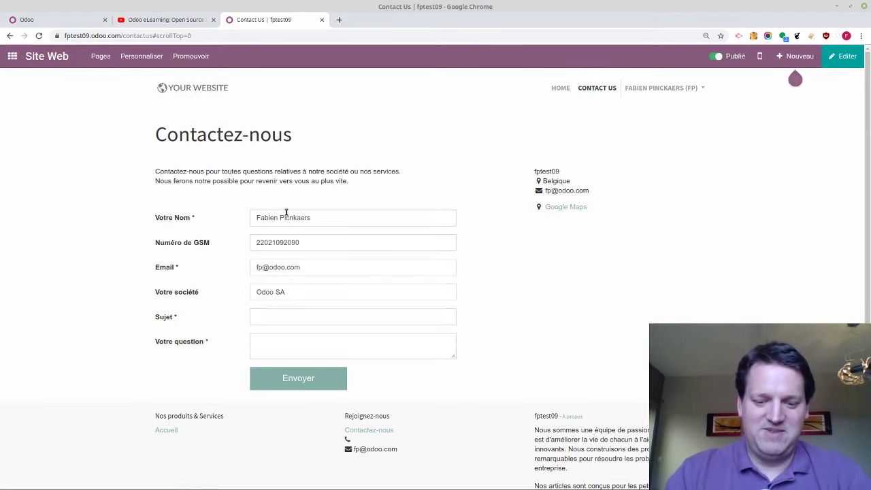
Send the request with subject 'Besoin d'un prix' and question 'Combien coûte votre mobilier de bureaux.', then return to the app menu
type("Besoin d'un p")
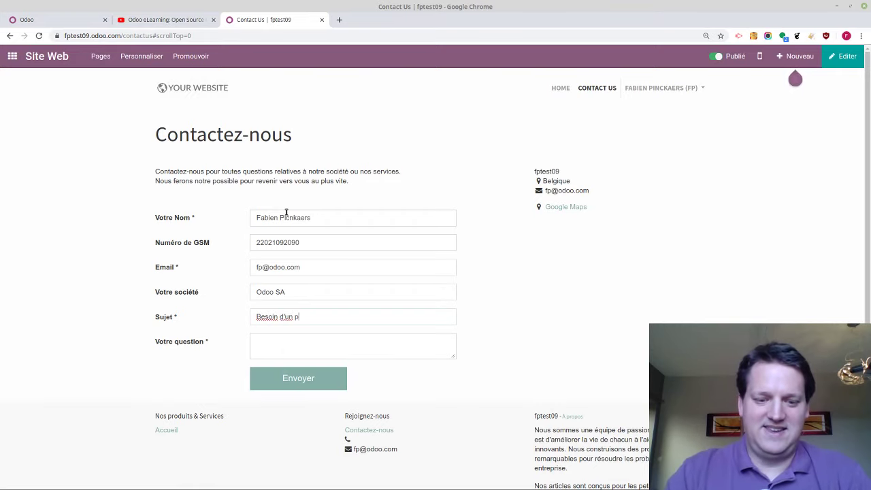
type("rix")
key("Tab")
type("C")
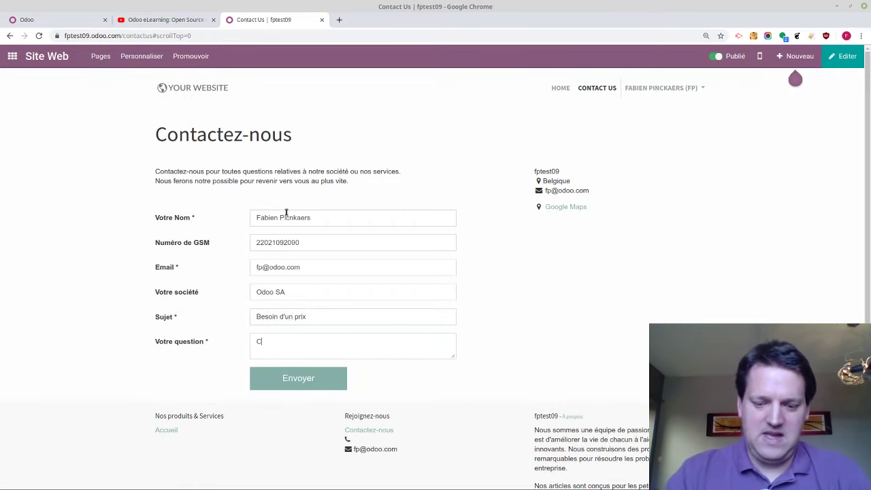
type("ombien coûte votre mo")
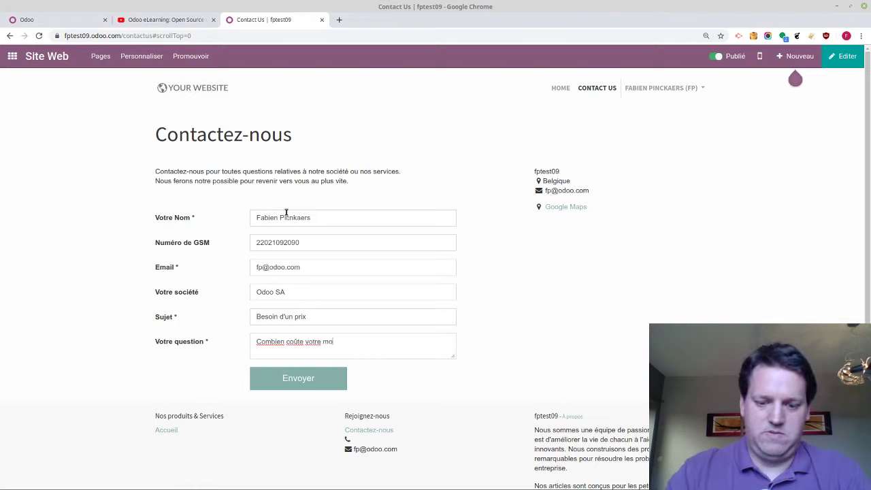
type("bilier de bureaux.")
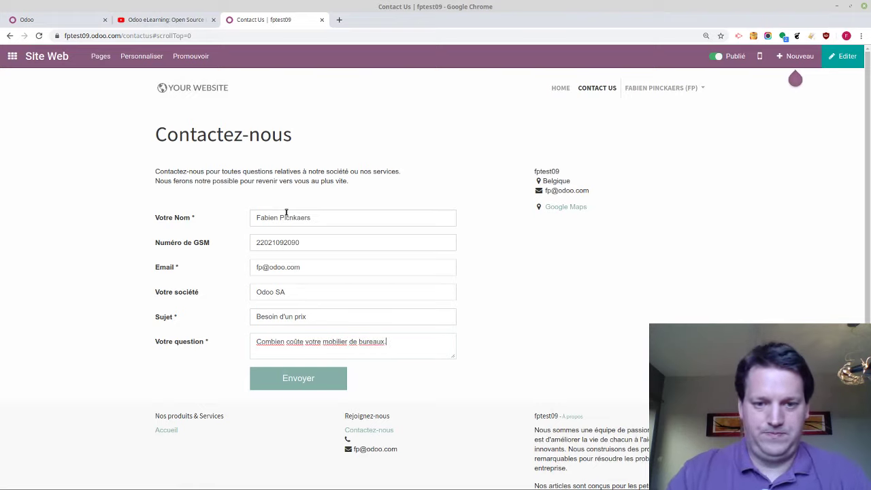
left_click(295, 378)
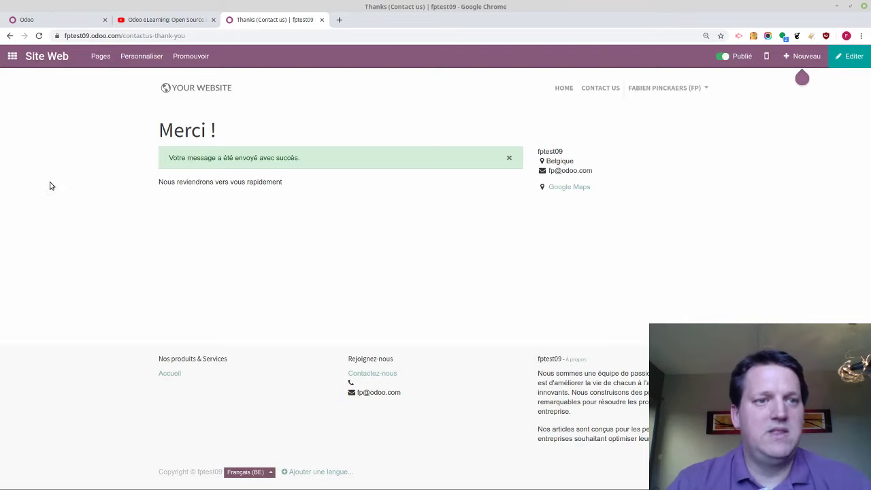
left_click(12, 59)
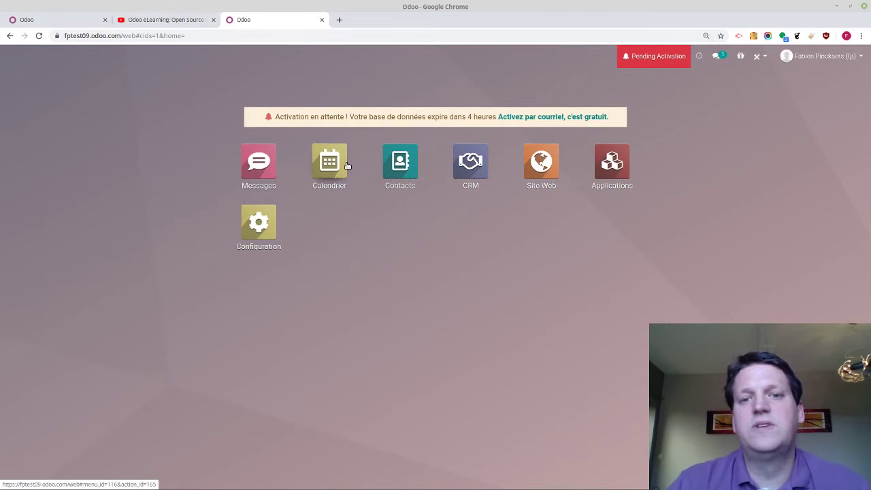
In CRM, show all opportunities, give 'Besoin d'un prix' three stars and open it
left_click(454, 173)
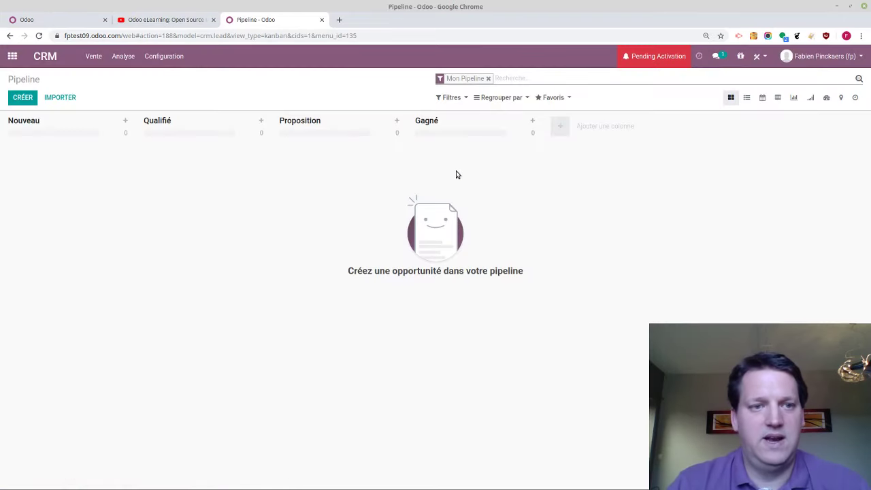
left_click(488, 78)
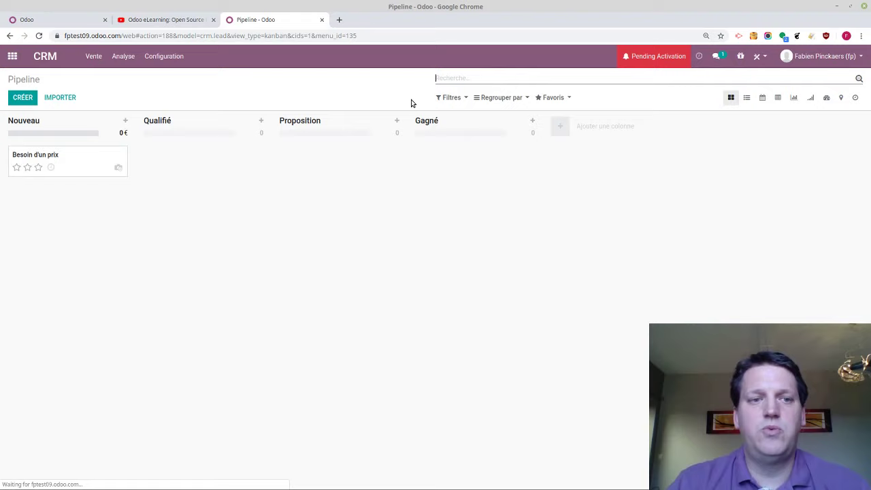
left_click(38, 168)
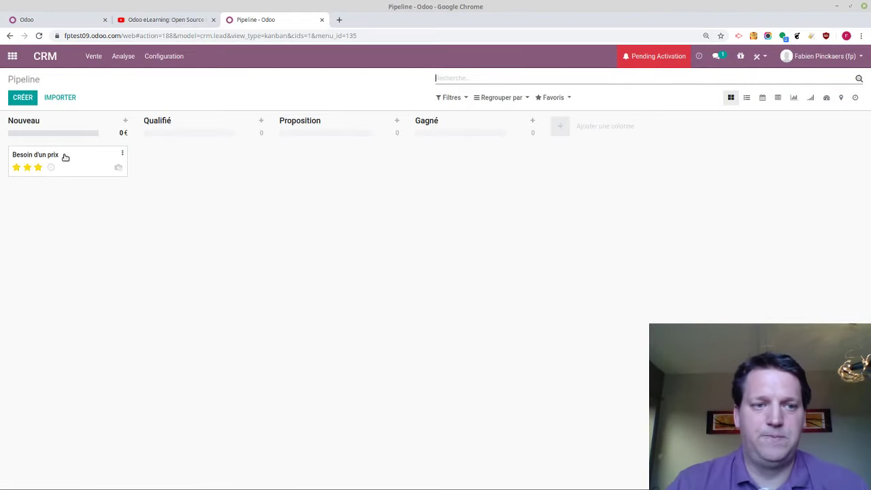
left_click(65, 156)
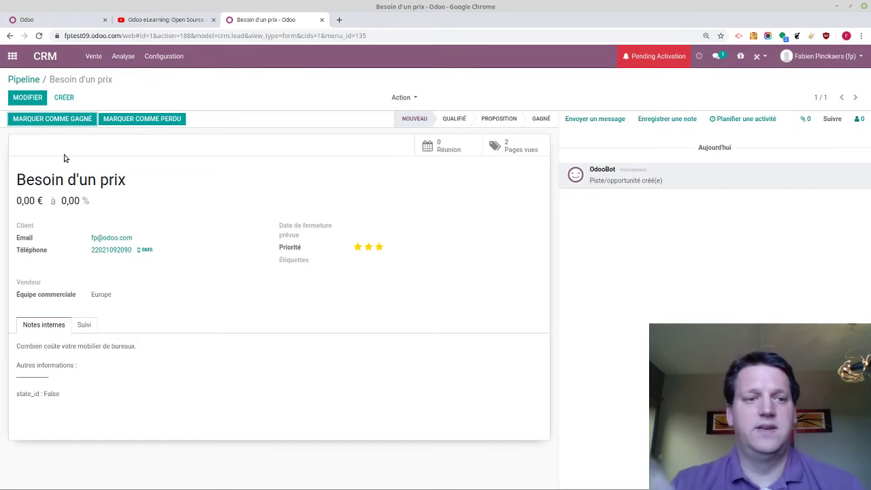
Set the opportunity's expected revenue to 50000
left_click(25, 97)
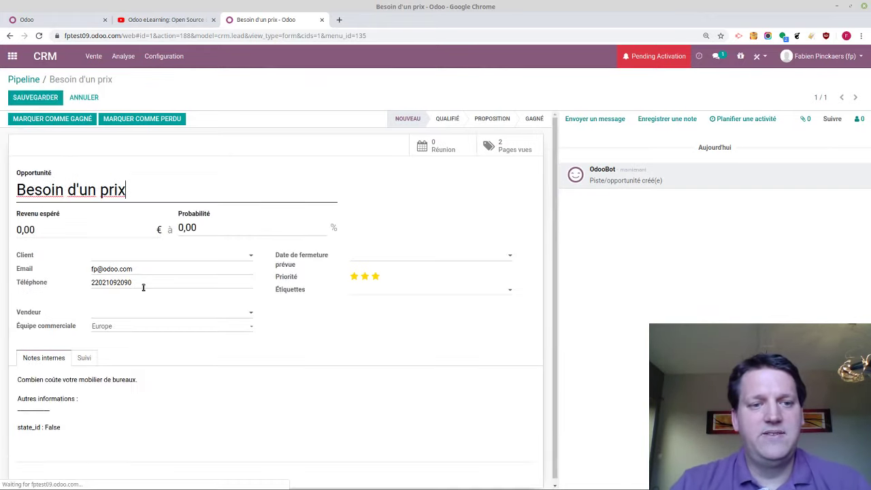
left_click(119, 255)
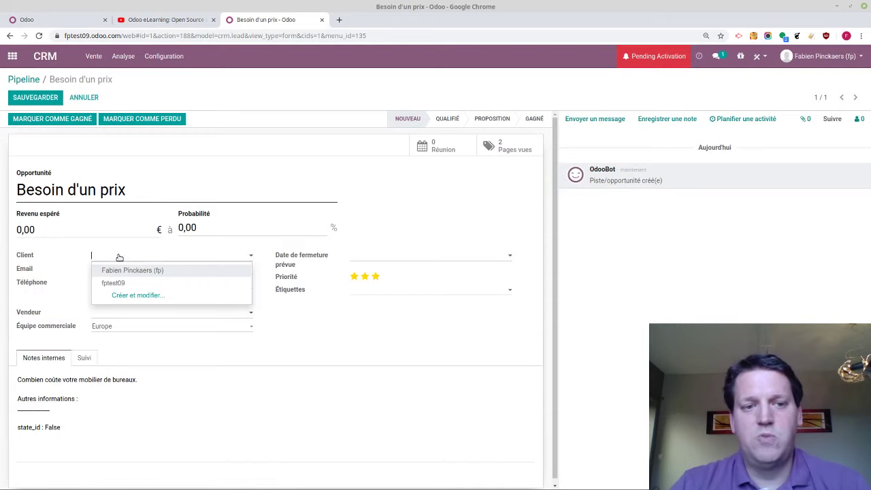
left_click(84, 233)
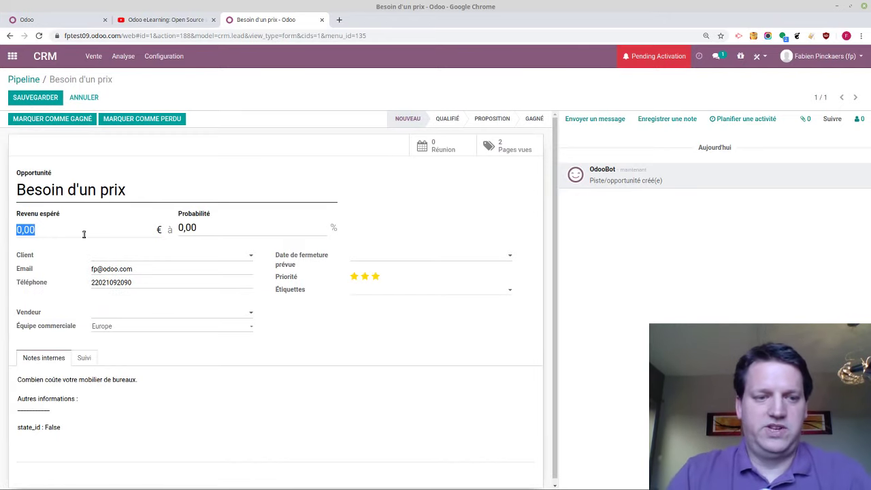
type("50000")
key("Tab")
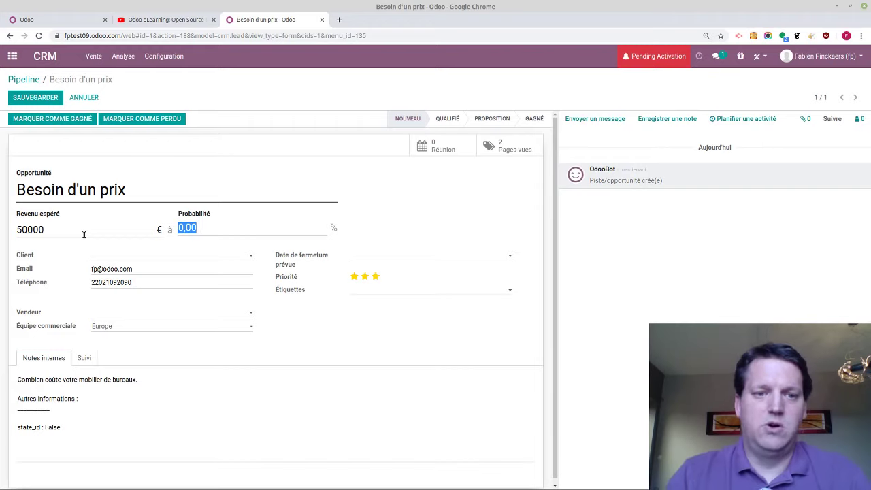
key("Tab")
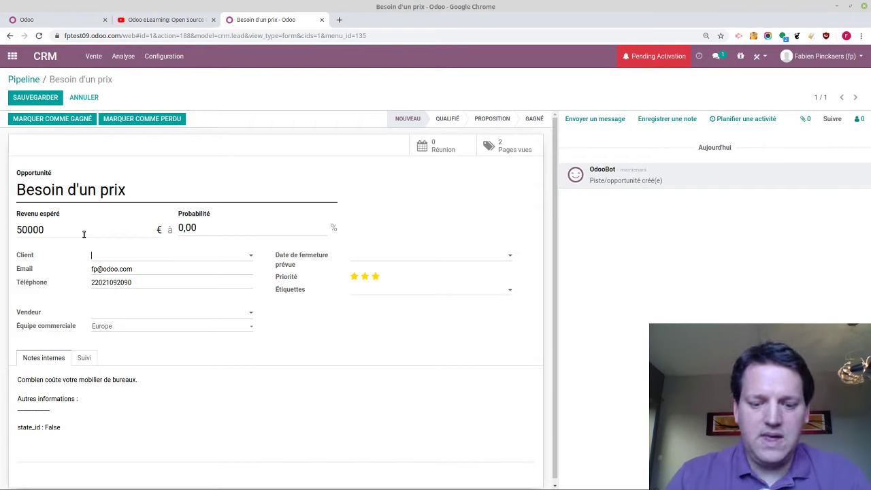
Create the new company Belighted as the opportunity's client
type("beligh")
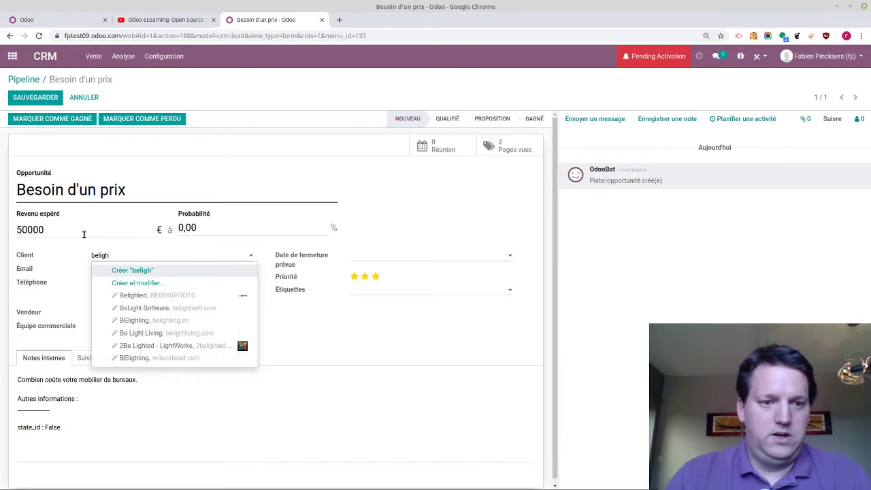
key("BackSpace")
key("BackSpace")
key("BackSpace")
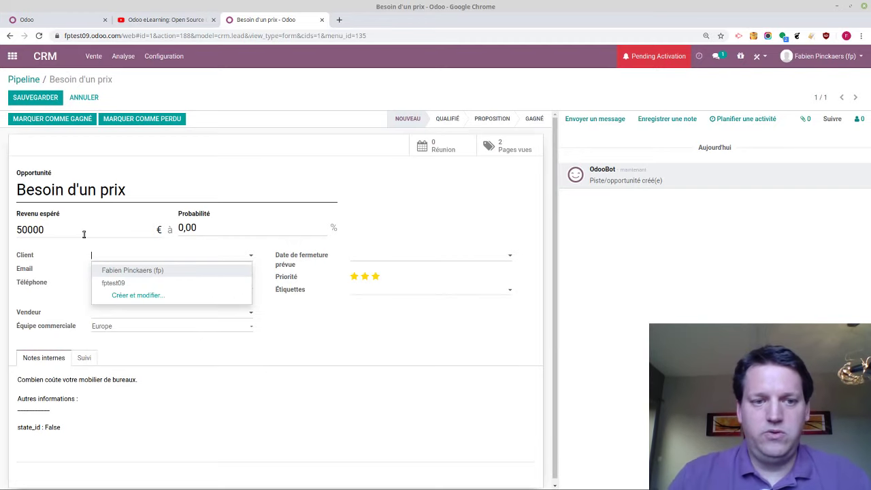
type("belig")
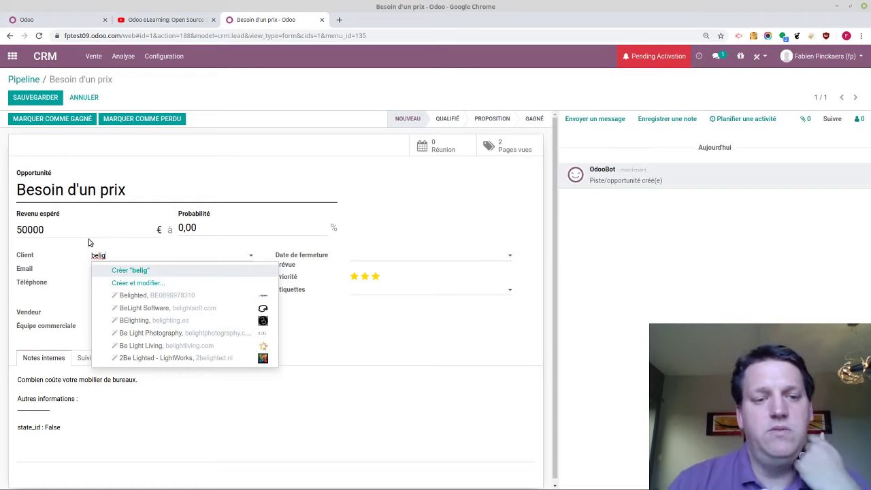
left_click(144, 296)
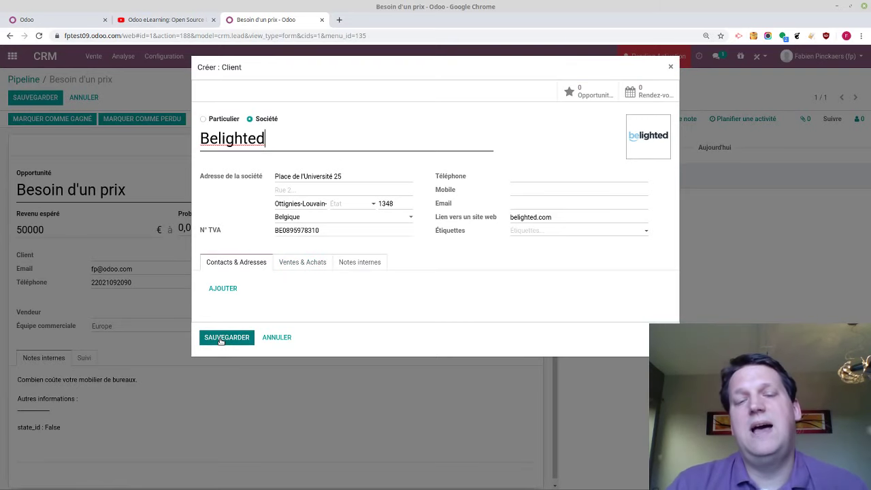
left_click(222, 338)
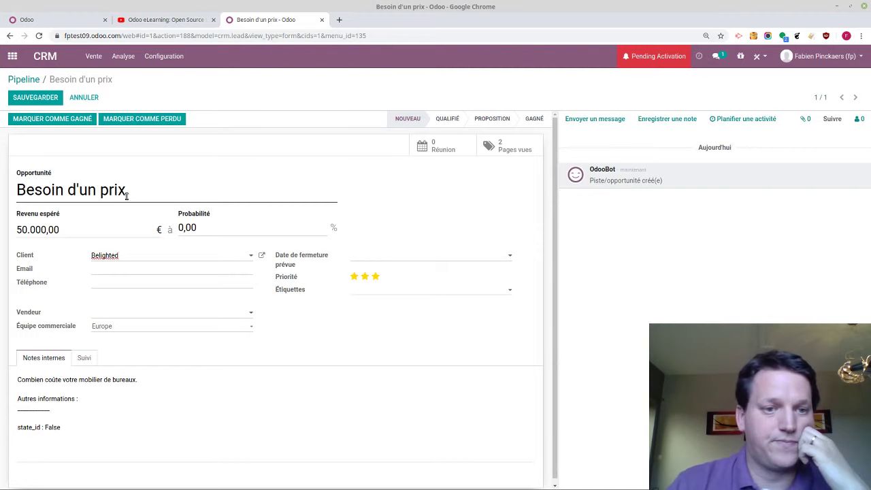
Change the opportunity's probability to 20 % and save it
left_click(186, 227)
double_click(186, 227)
type("20")
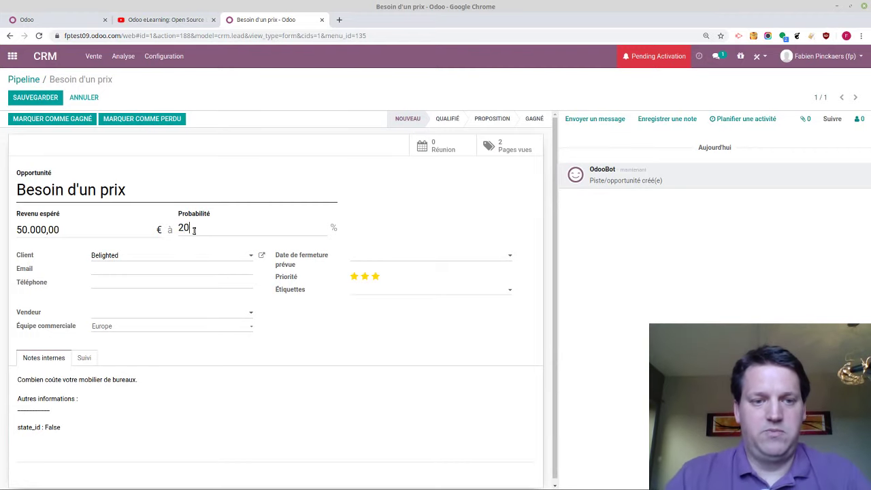
key("Tab")
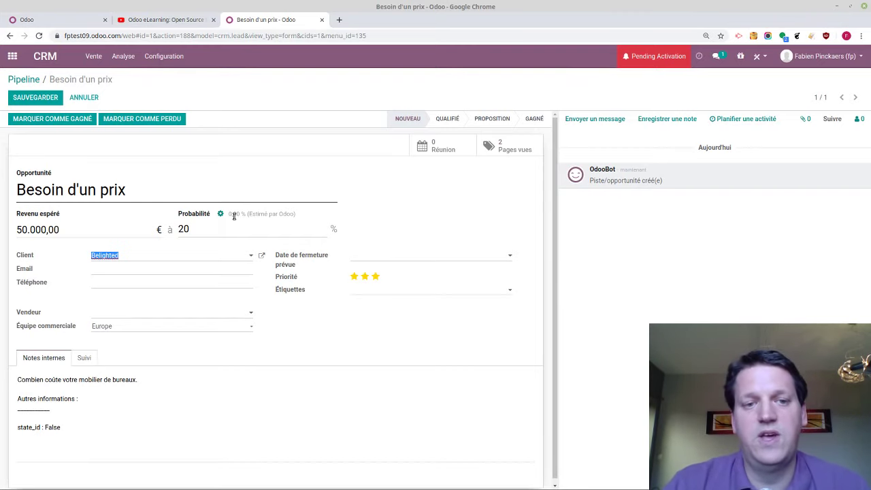
left_click_drag(228, 214, 250, 215)
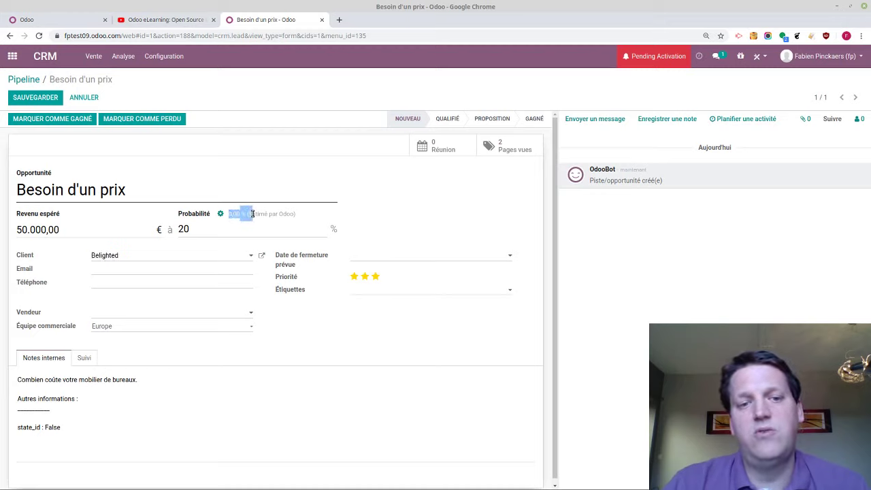
left_click(247, 214)
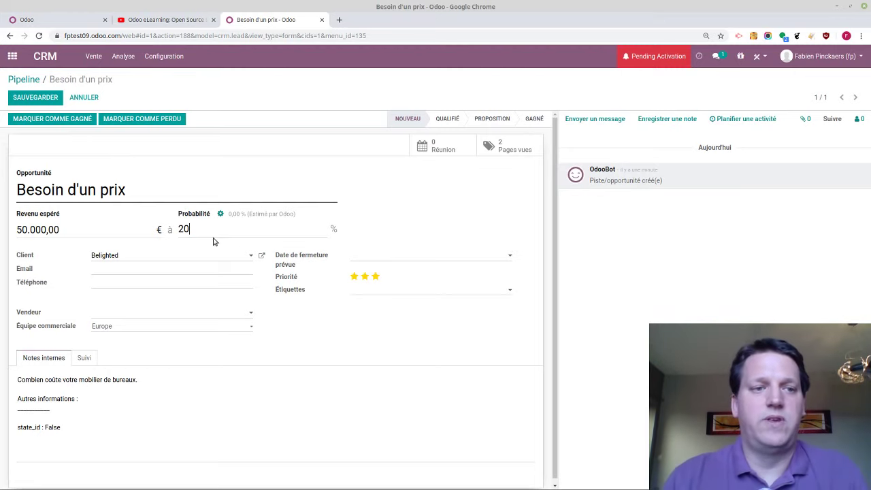
left_click(56, 100)
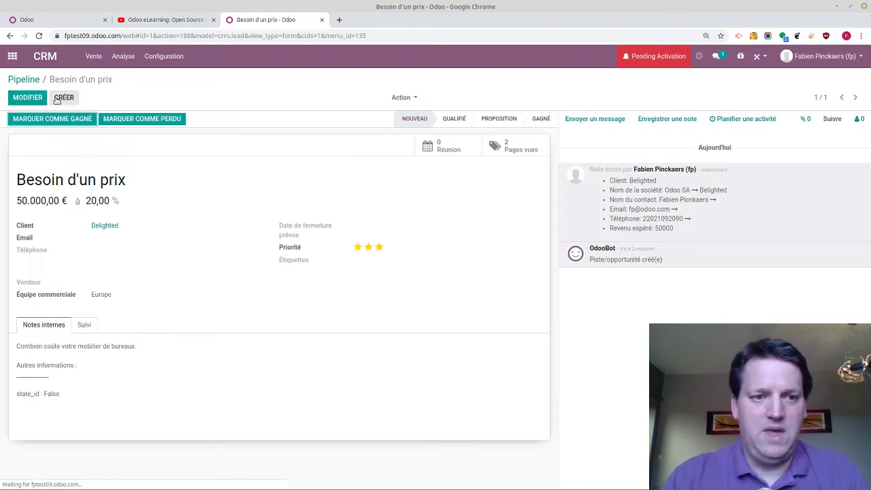
Send the message 'Hello, any news' to Belighted
left_click(596, 120)
type("H")
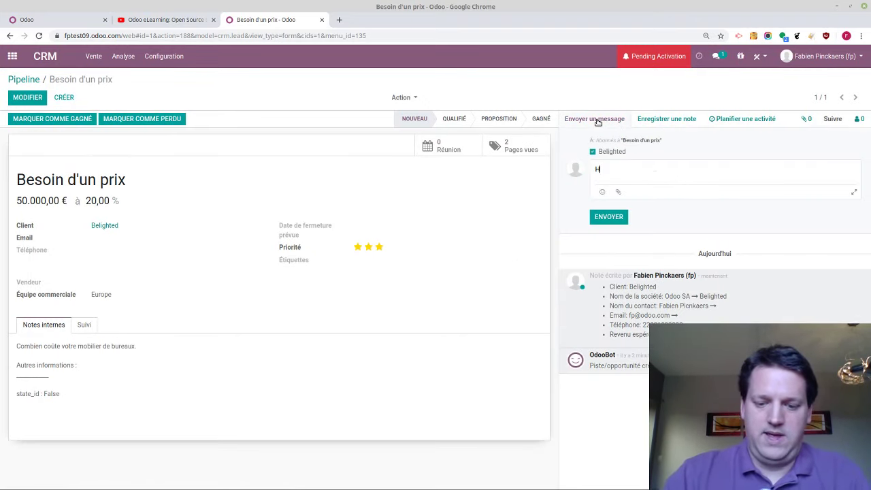
type("ello, any news?")
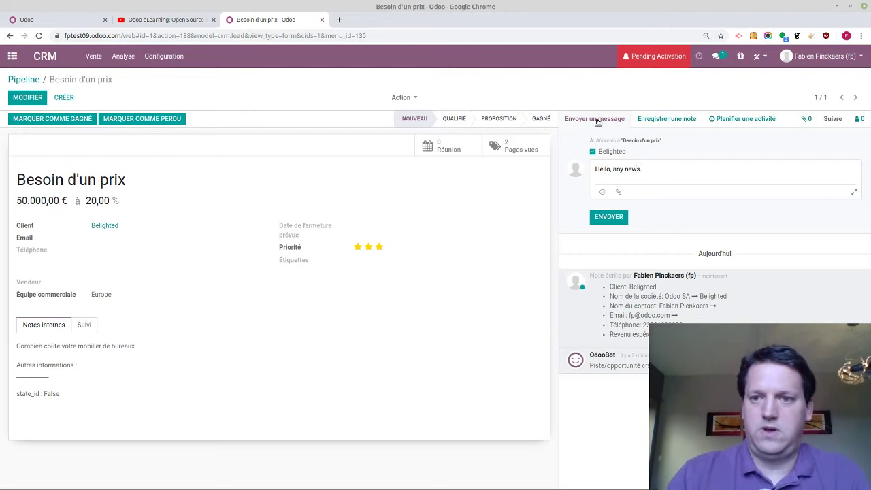
left_click(601, 217)
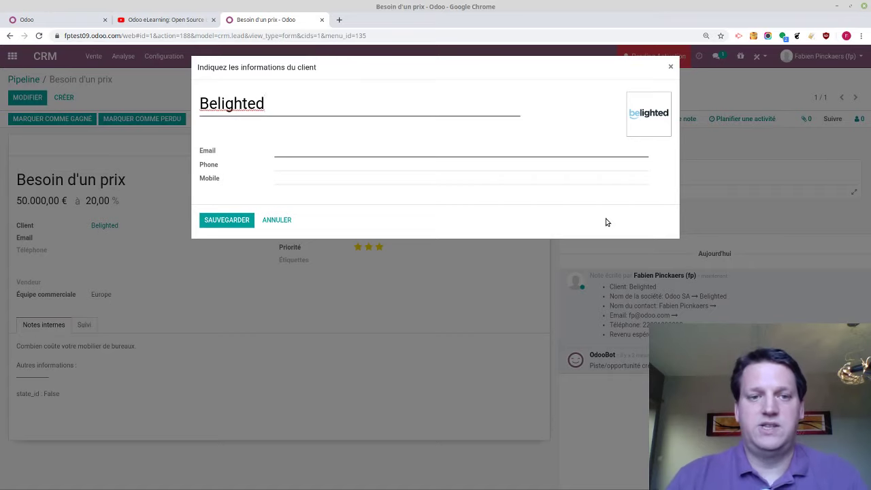
Save the client's e-mail address, set three-star priority and move the opportunity to Qualifié
left_click(471, 147)
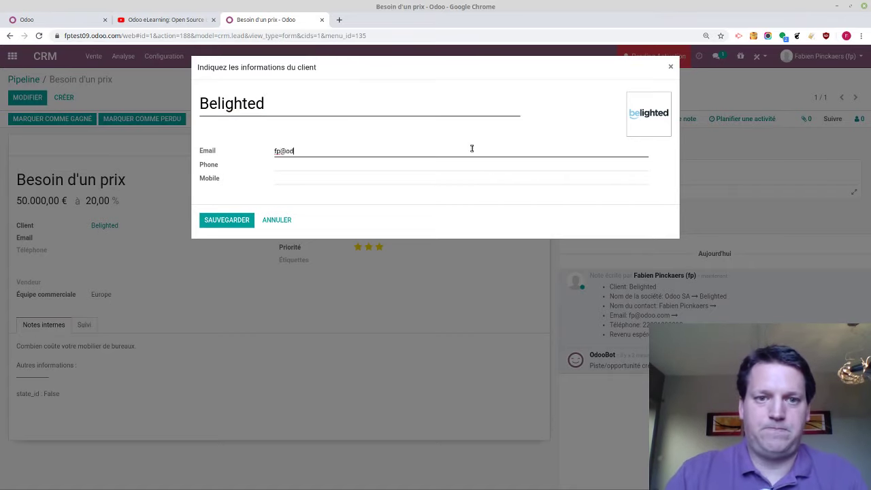
left_click(231, 219)
left_click(379, 247)
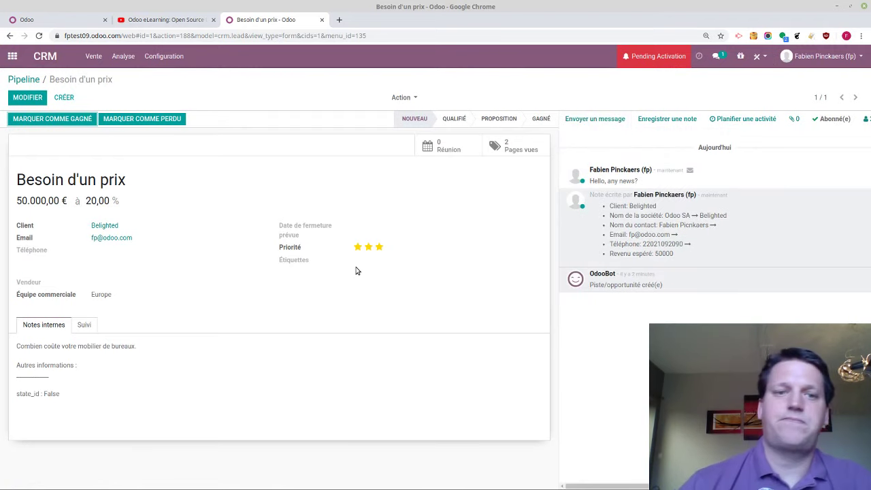
left_click(448, 122)
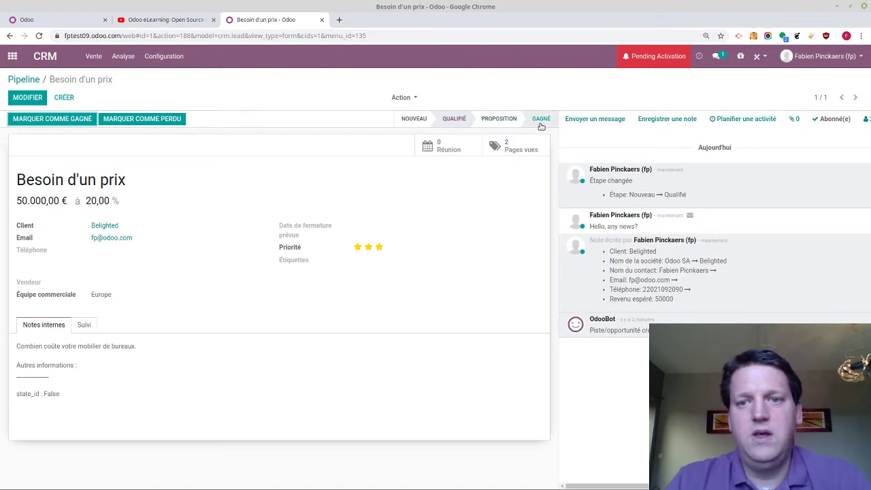
Mark 'Besoin d'un prix' as won, then drag its card from Gagné back to Qualifié
left_click(71, 120)
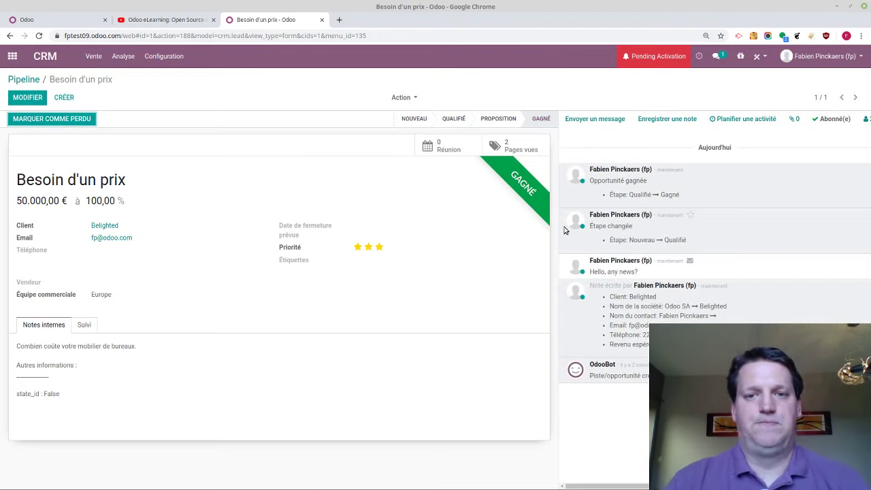
left_click(39, 80)
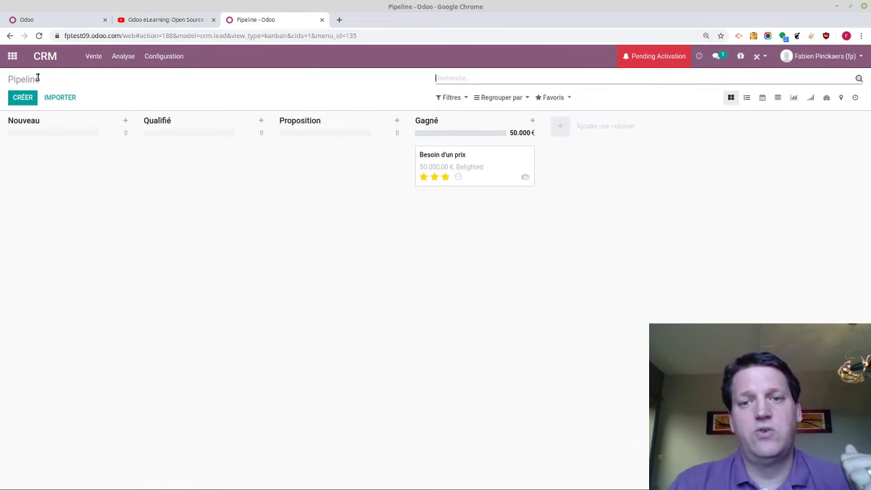
left_click_drag(521, 173, 238, 167)
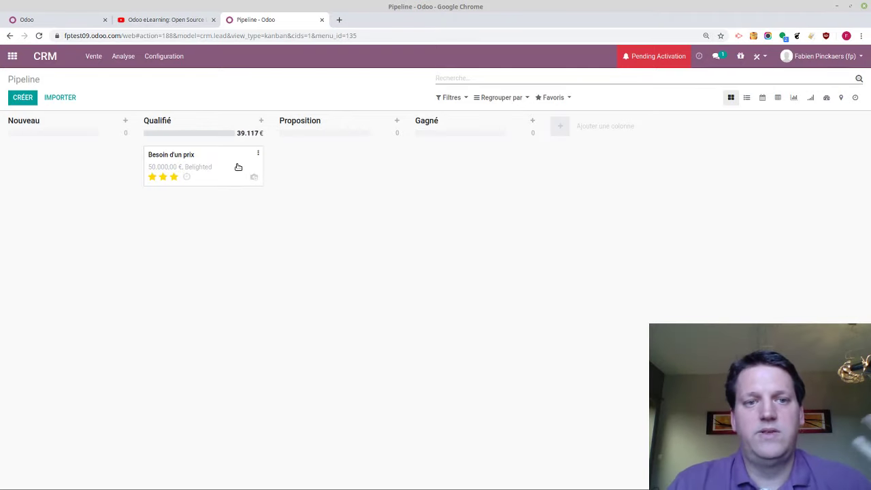
left_click(187, 177)
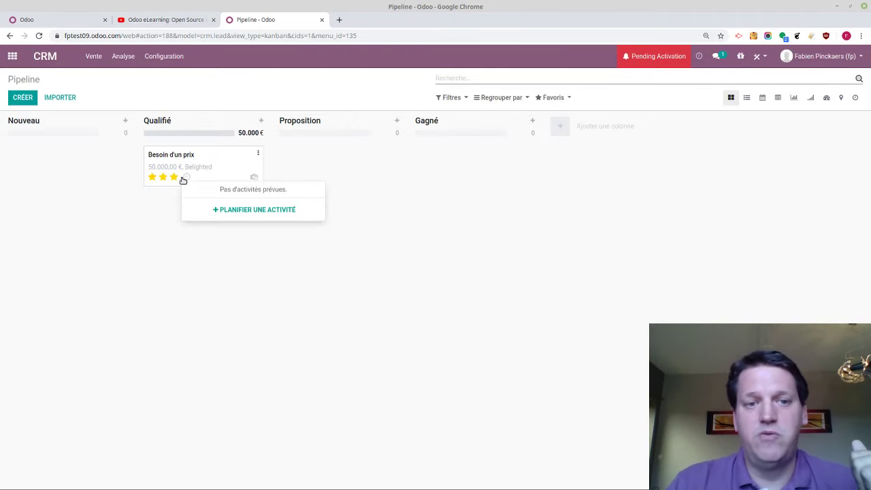
left_click(232, 208)
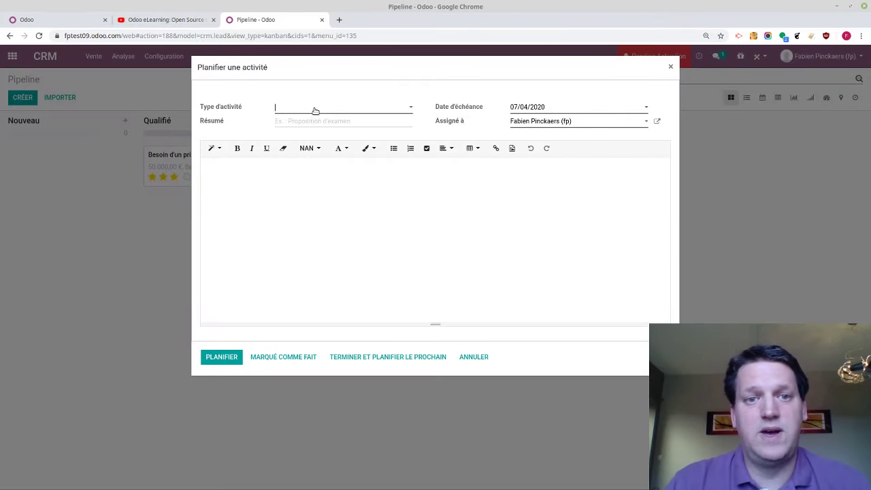
Schedule an À faire activity 'Rappel devis' due 16/04/2020 on the opportunity
left_click(315, 111)
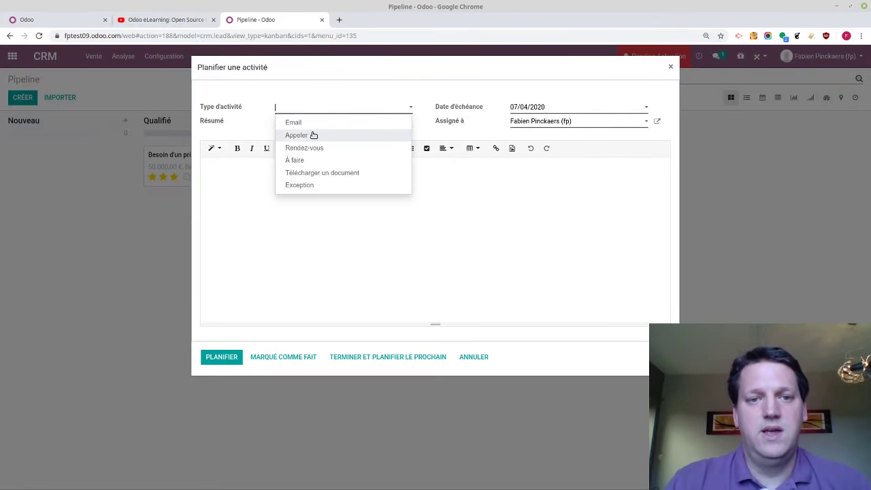
left_click(306, 160)
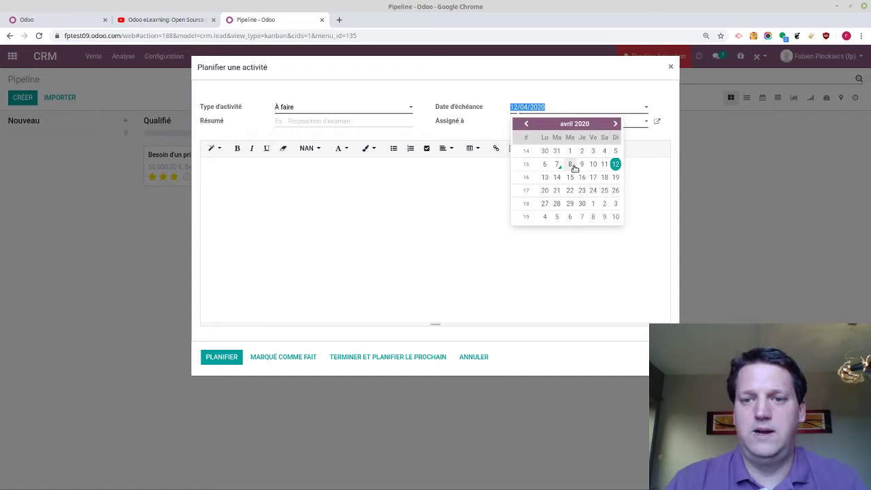
left_click(584, 178)
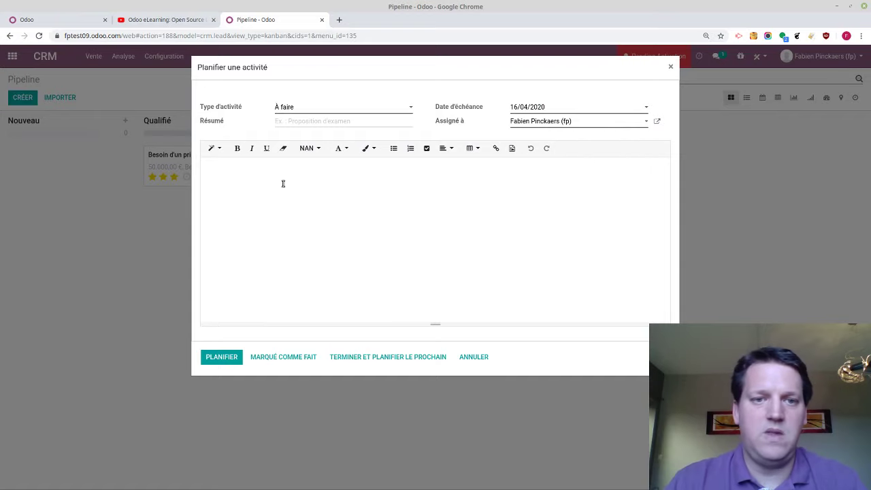
type("R")
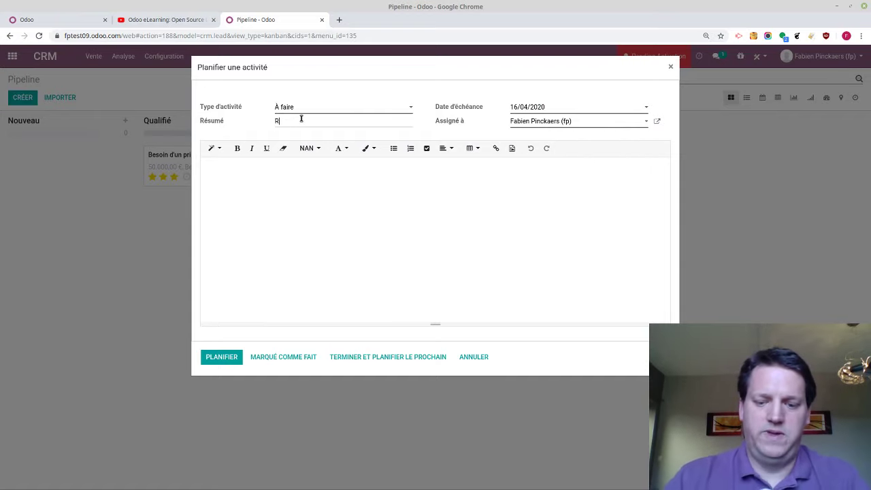
type("appel devis")
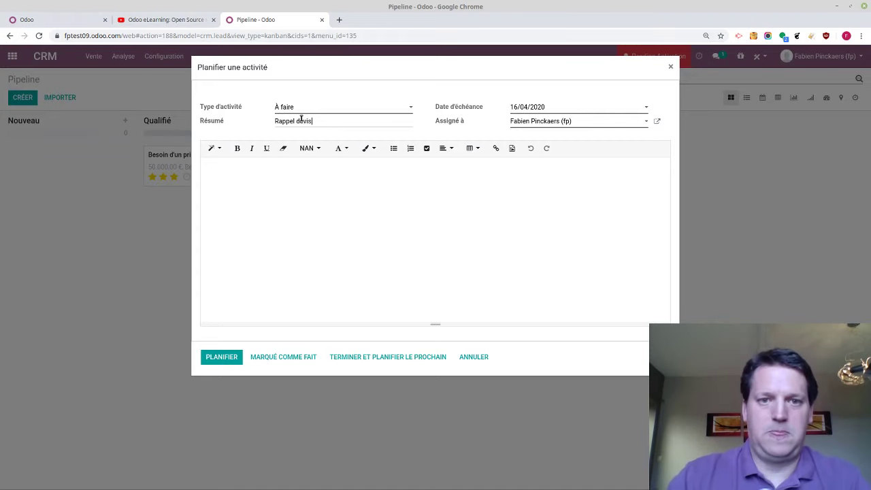
left_click(216, 358)
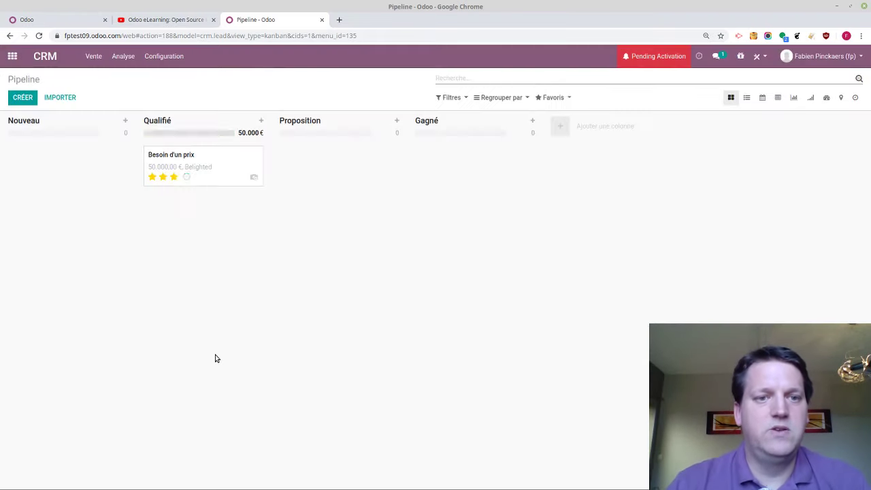
Move 'Besoin d'un prix' into Gagné, close the OdooBot chat and switch to the other Odoo database
left_click_drag(187, 167, 460, 163)
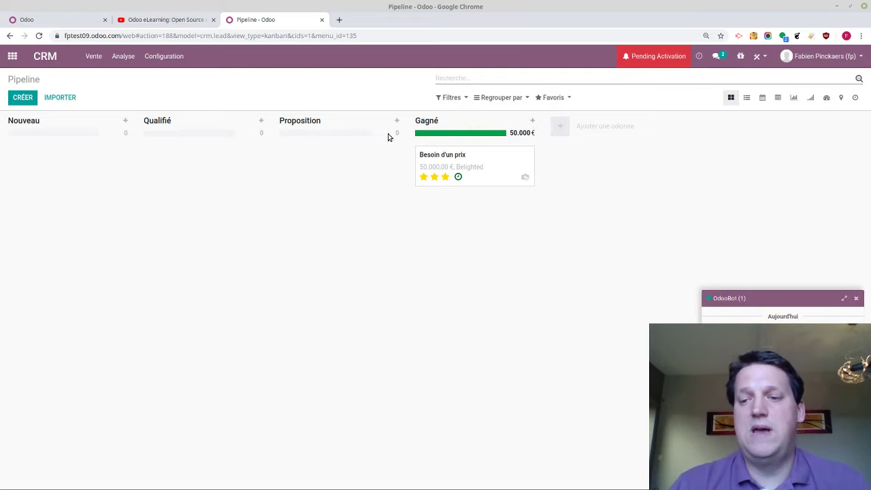
left_click(858, 300)
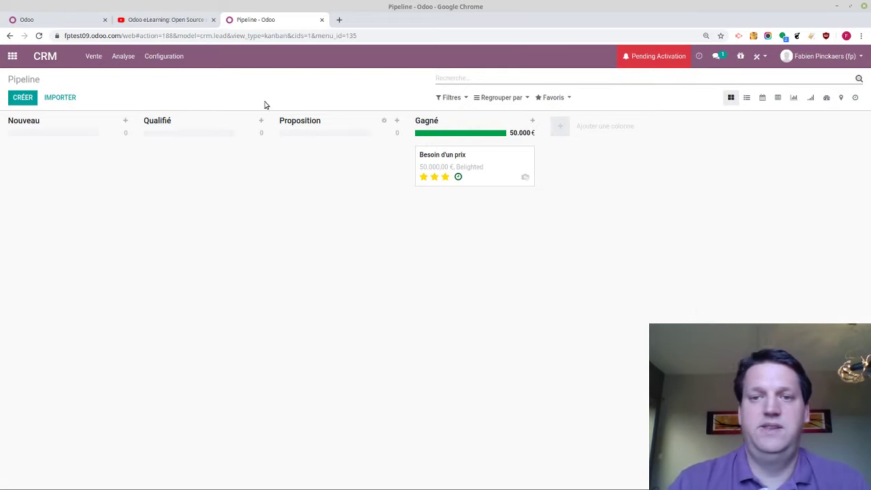
left_click(22, 15)
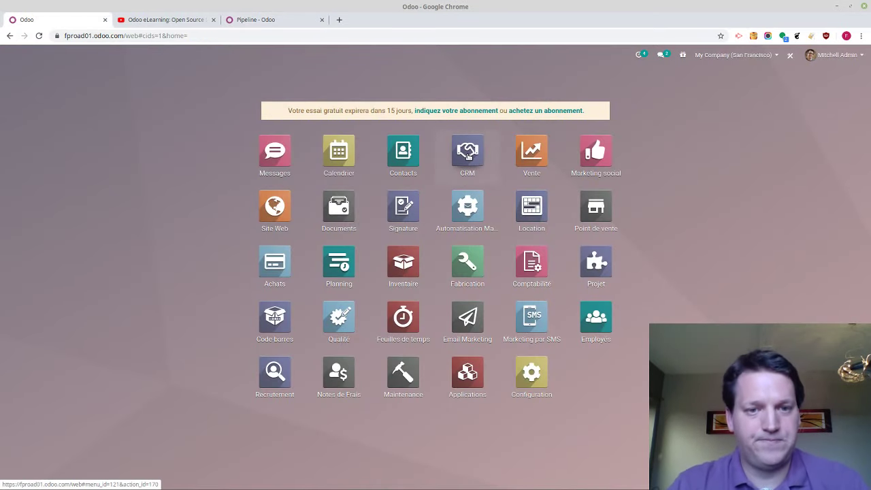
In the CRM pipeline, move 'Quote for 150 carpets' to Qualifié and 'Office Design and Architecture' to Gagné
left_click(468, 156)
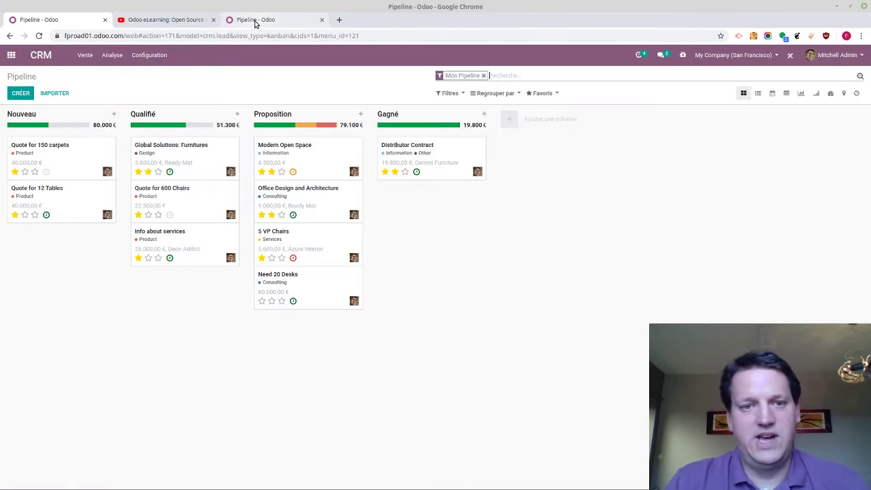
left_click_drag(78, 146, 202, 214)
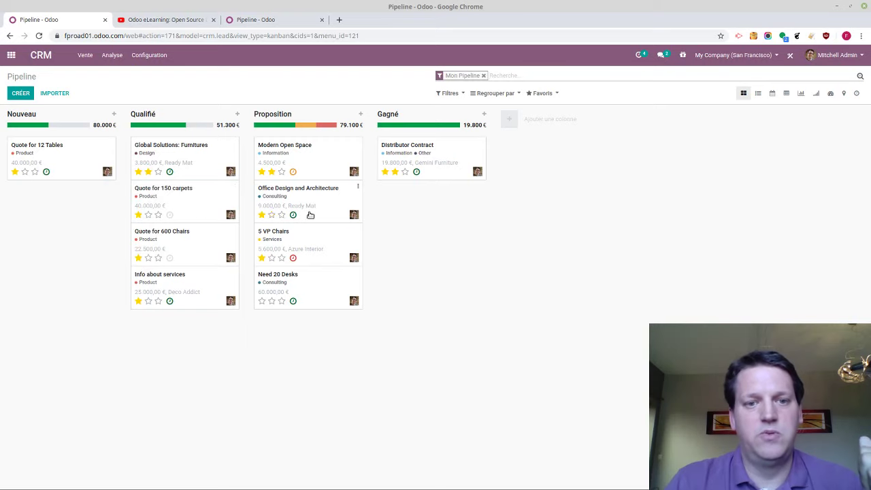
left_click_drag(315, 212, 454, 183)
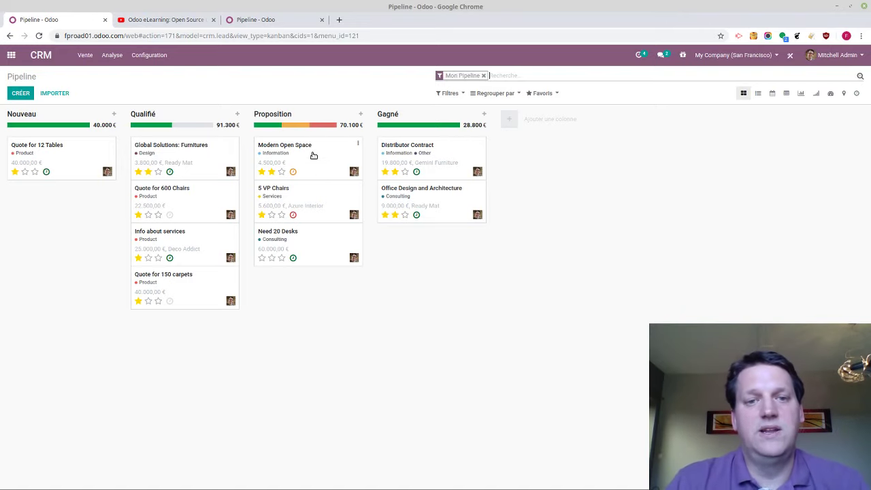
Mark Modern Open Space as won and start a new quotation from it
left_click(313, 155)
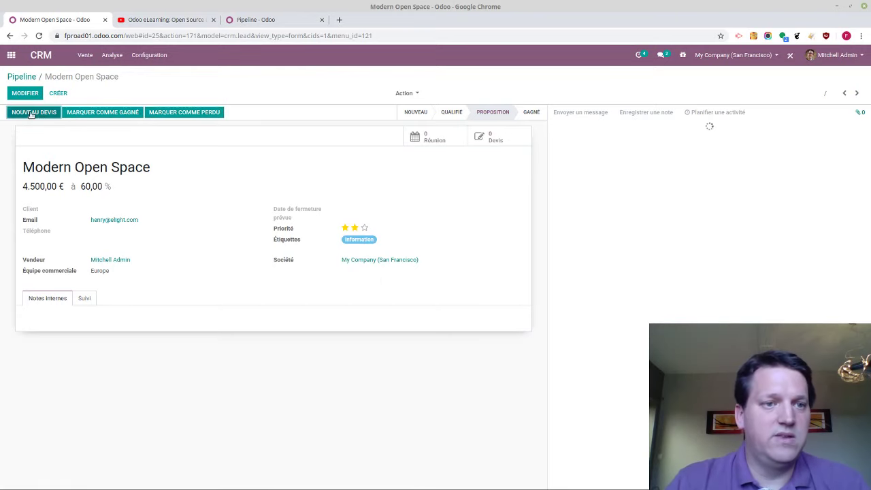
left_click(31, 112)
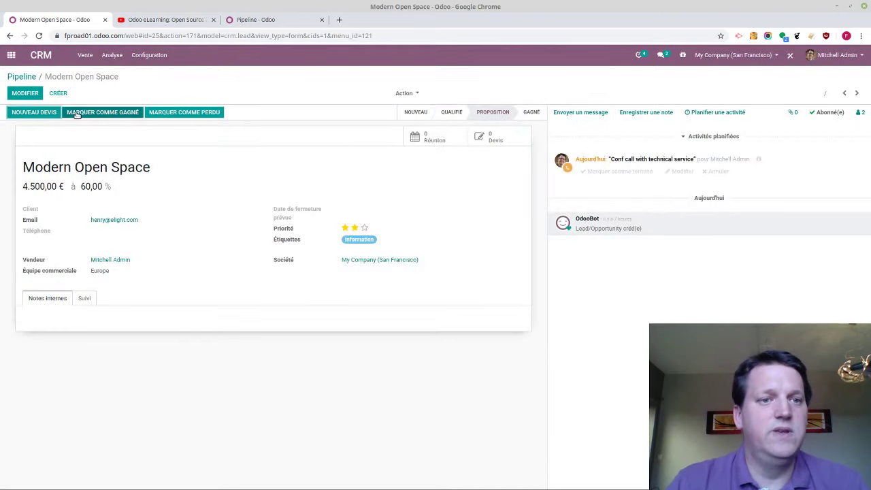
left_click(75, 113)
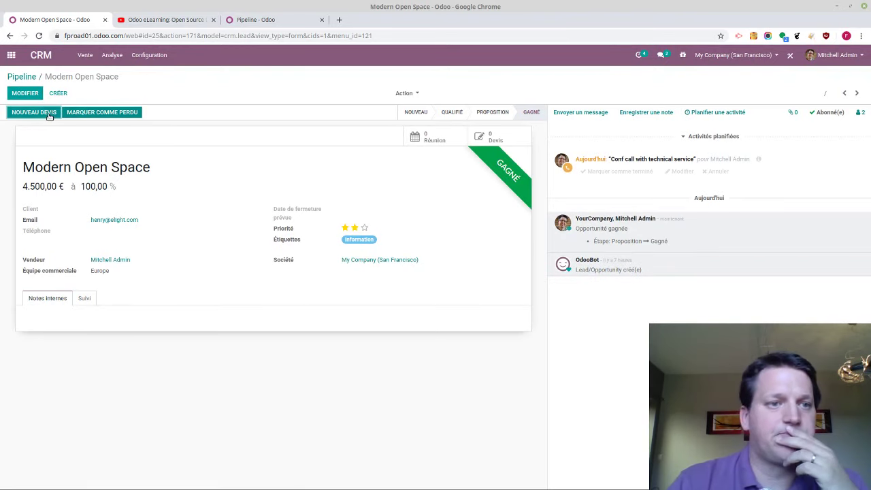
left_click(48, 114)
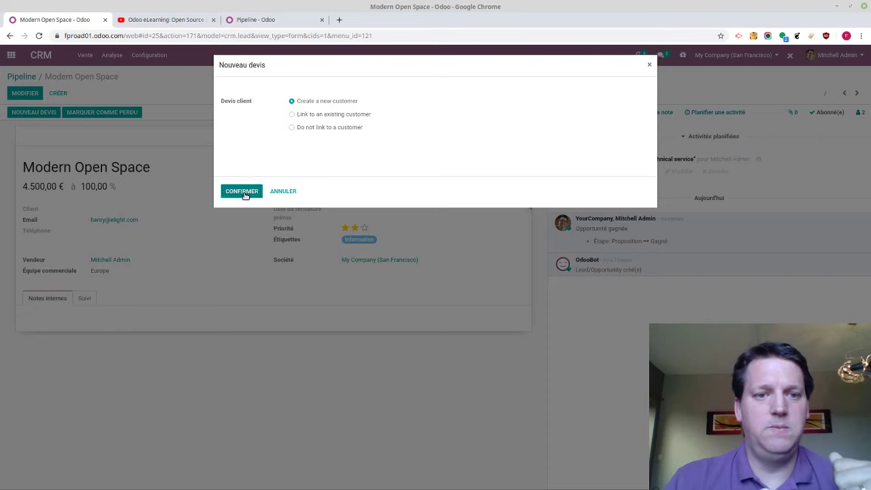
left_click(244, 195)
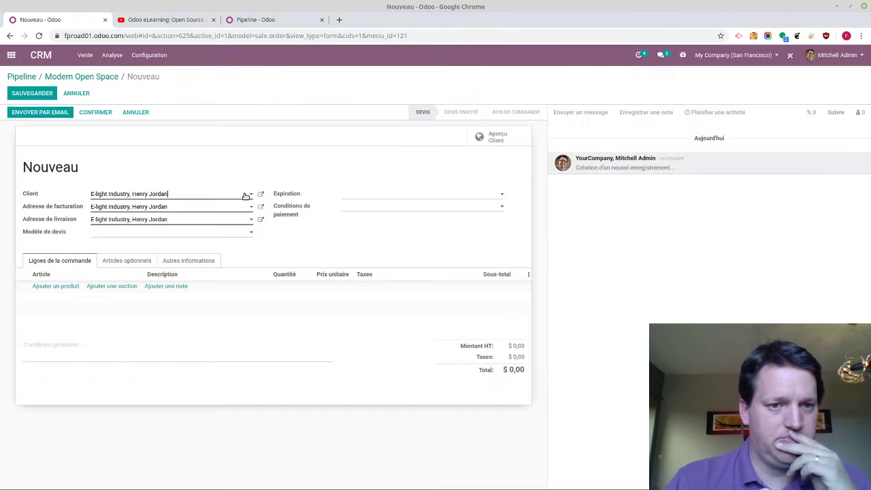
Add a quotation line for the product [CONS_89957] Bolt, replacing the wrongly picked product
left_click(57, 286)
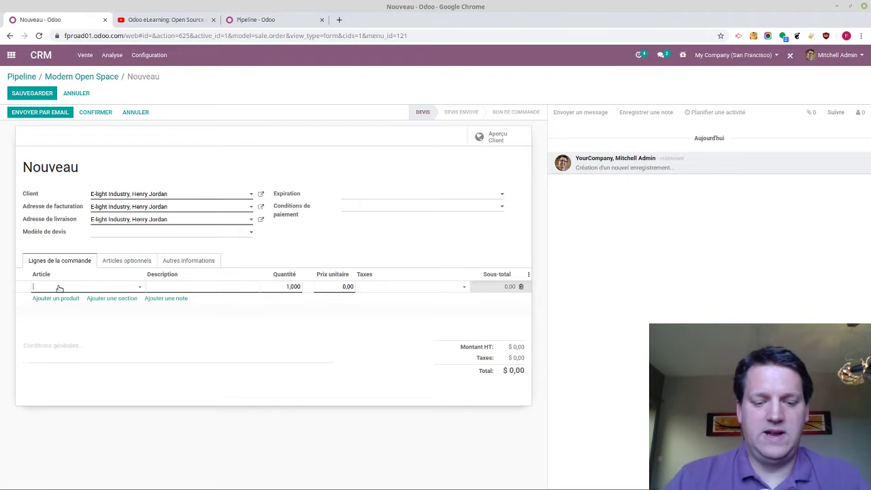
type("bo")
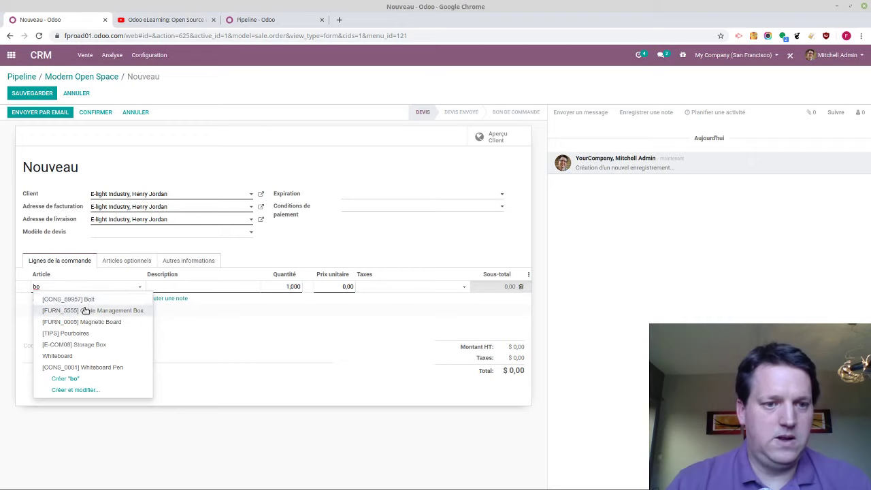
left_click(85, 310)
key("Tab")
key("Tab")
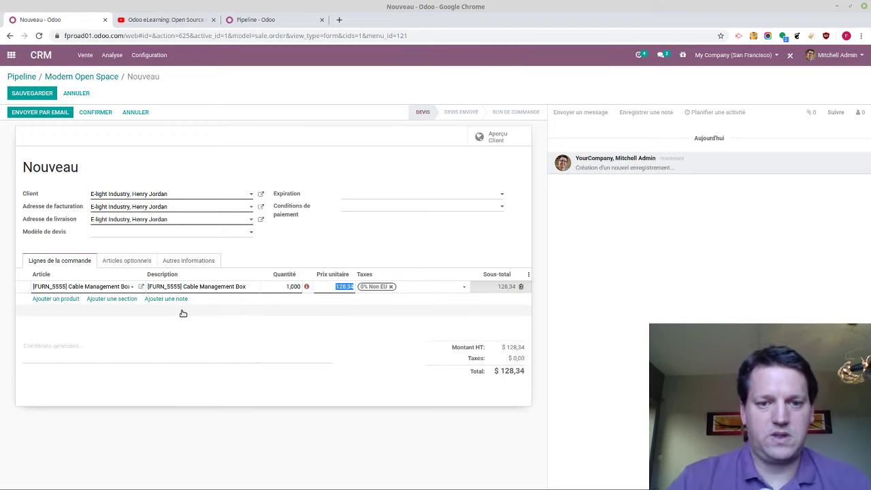
left_click(306, 287)
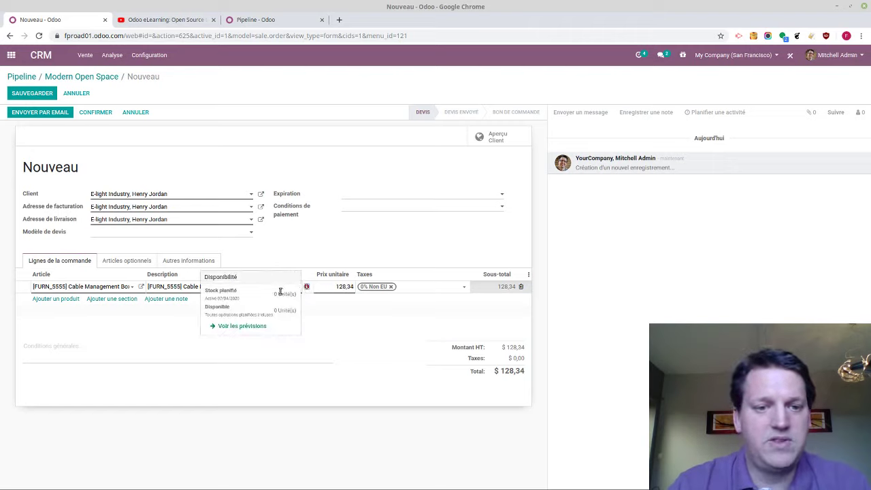
left_click(103, 286)
key("BackSpace")
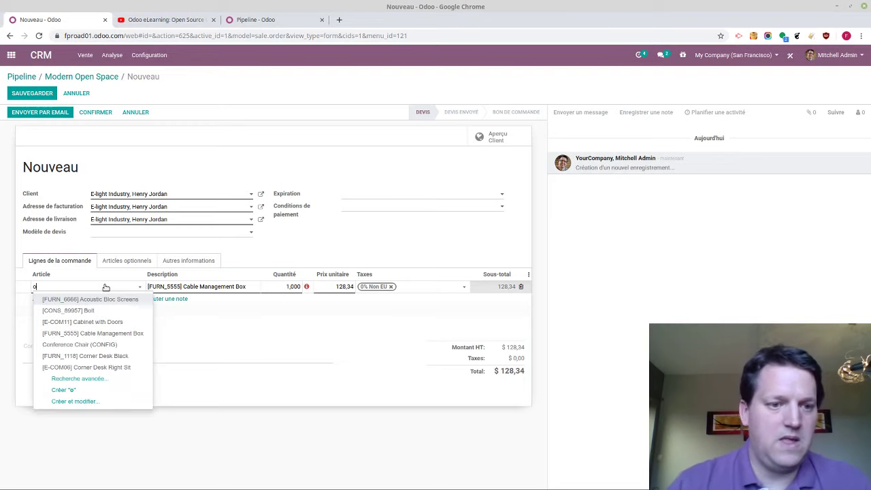
type("c")
left_click(102, 310)
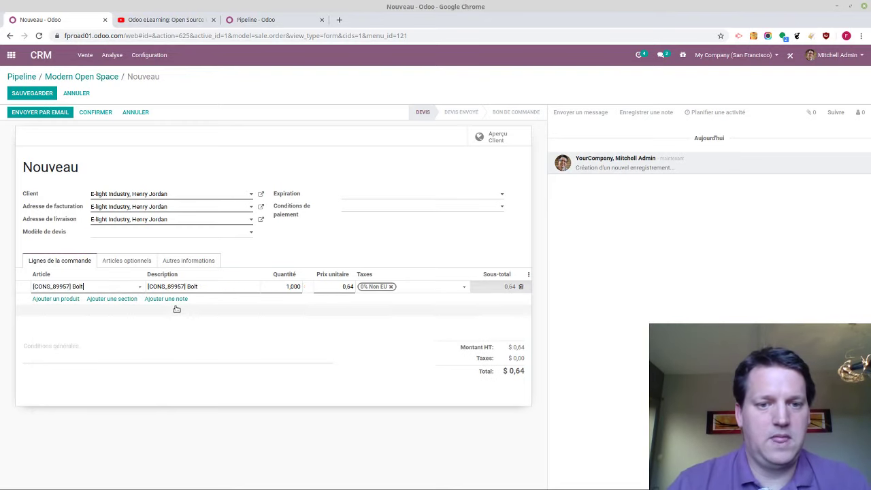
Set the Bolt line to quantity 20 at unit price 12
left_click(270, 293)
key("Tab")
key("shift+Tab")
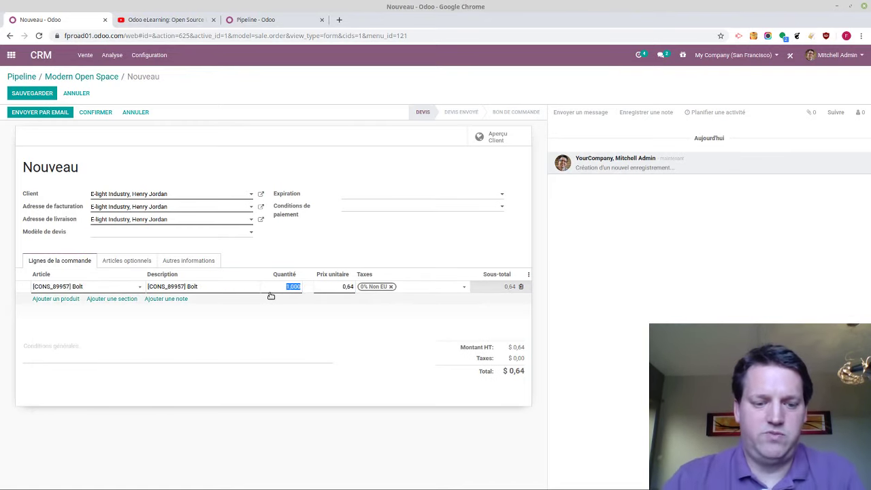
type("20")
key("Tab")
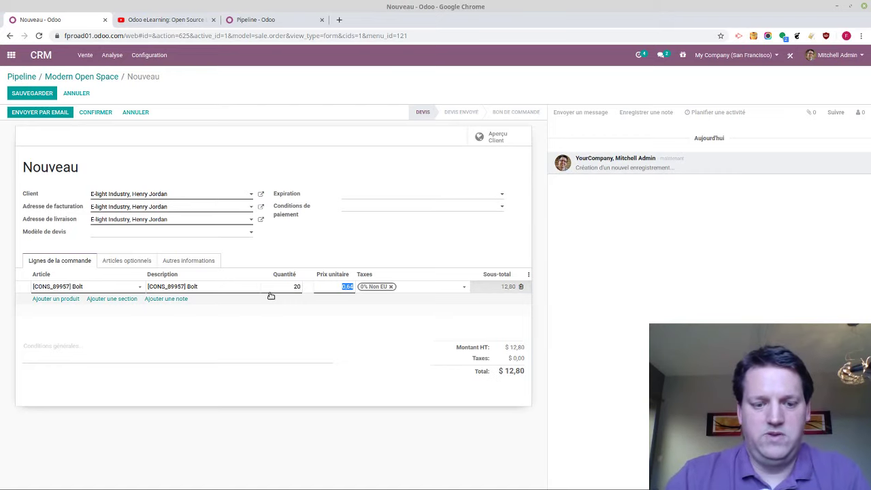
type("1")
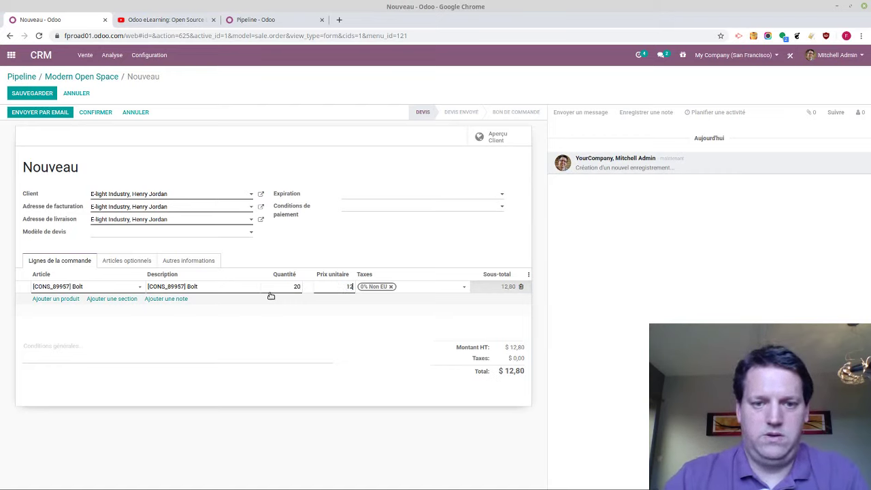
type("2")
key("Tab")
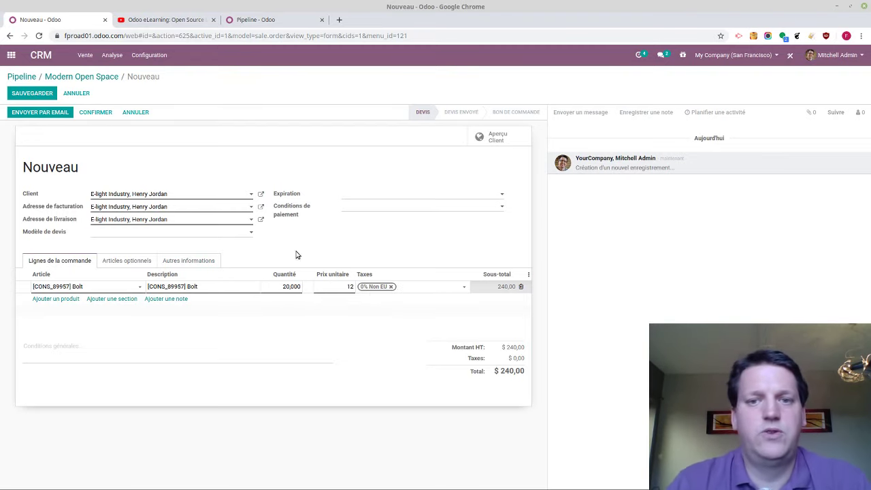
left_click(55, 300)
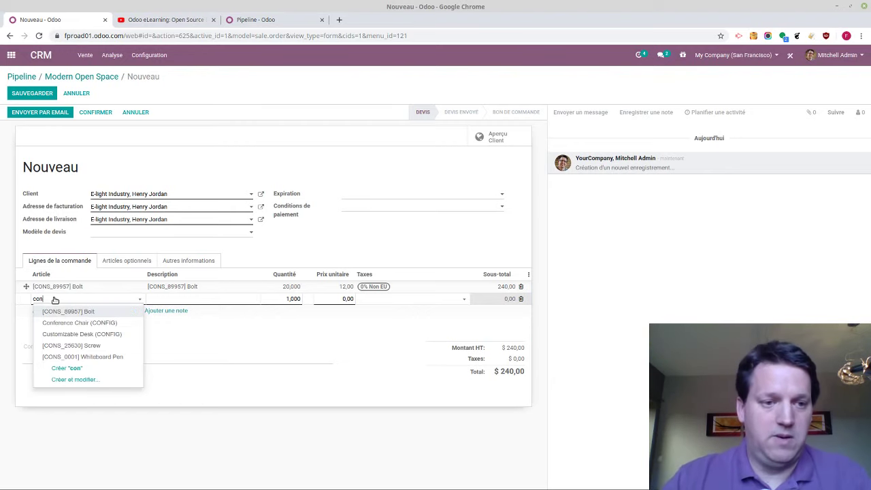
Add the Customizable Desk (CONFIG) and toggle its colour between black and white
left_click(97, 333)
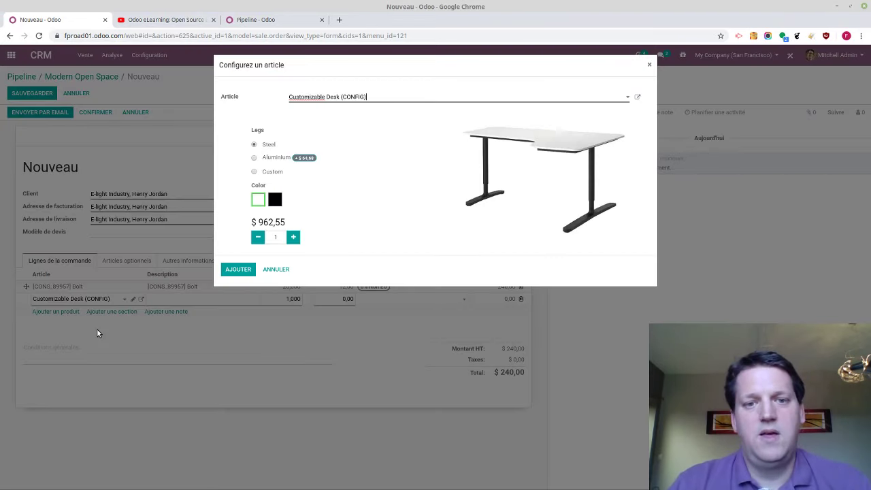
left_click(275, 200)
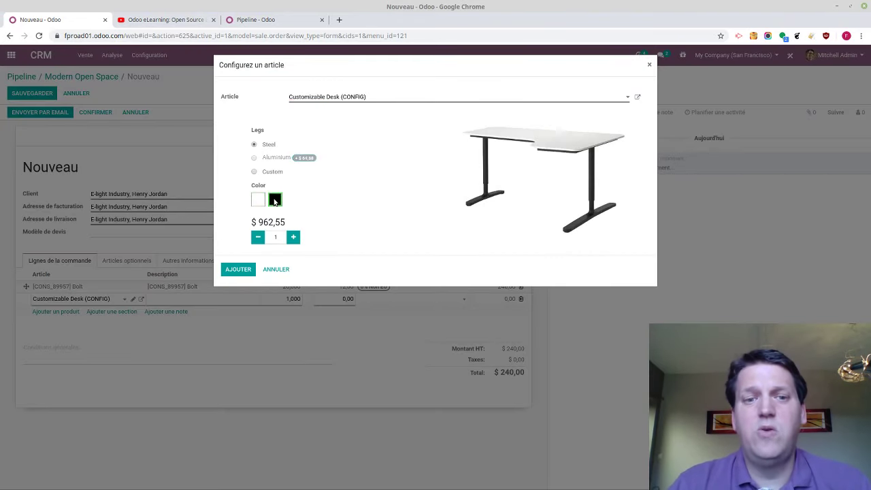
left_click(258, 200)
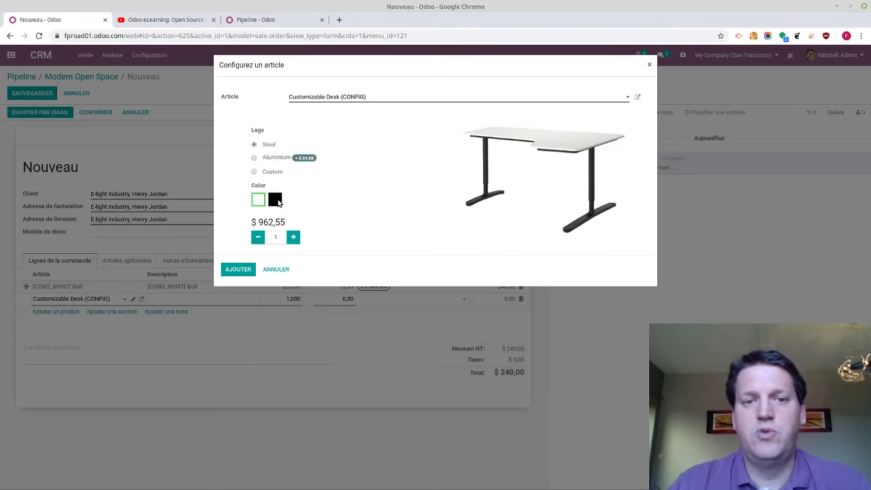
left_click(275, 199)
left_click(259, 200)
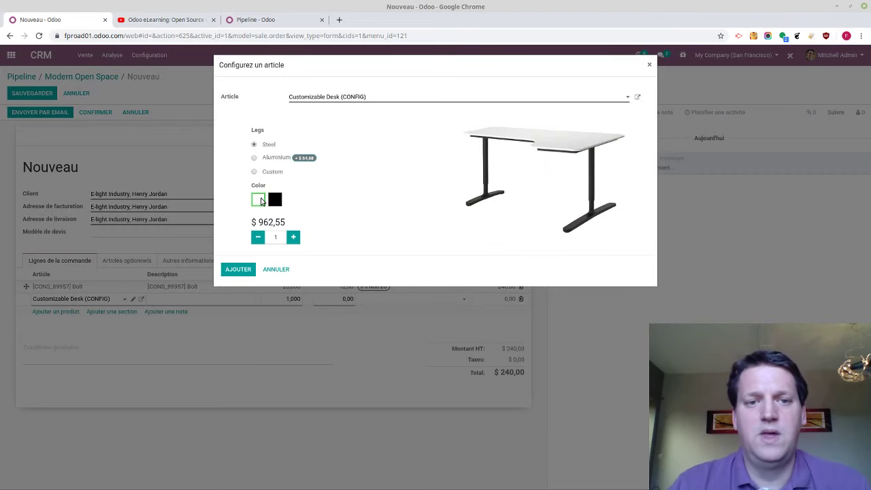
Try Aluminium, Steel and Custom desk legs, entering 'Odoo SA' as the custom description
left_click(267, 162)
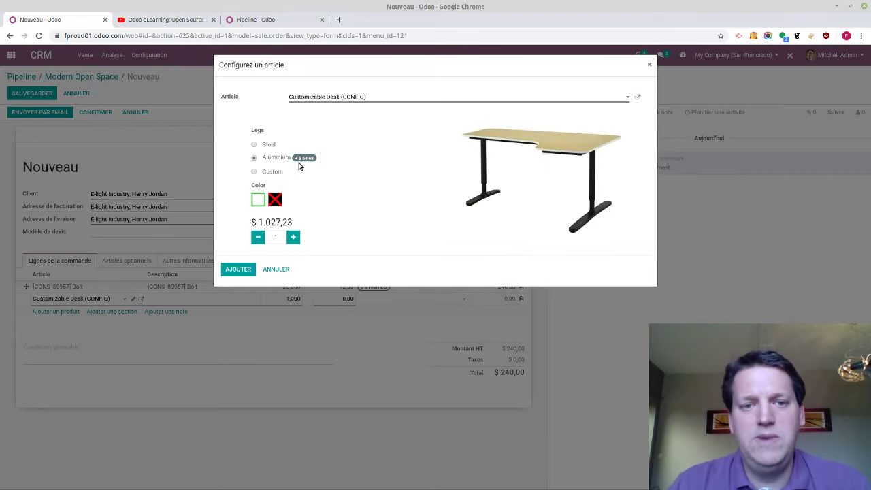
left_click(269, 146)
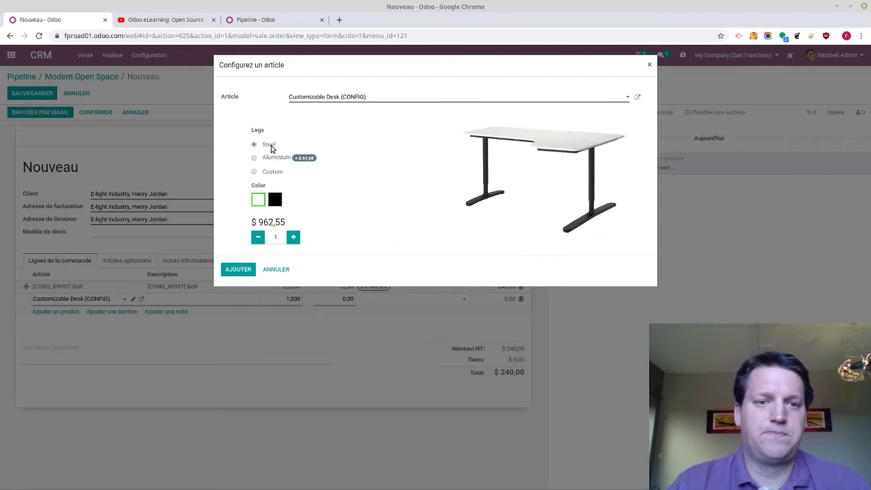
left_click(274, 159)
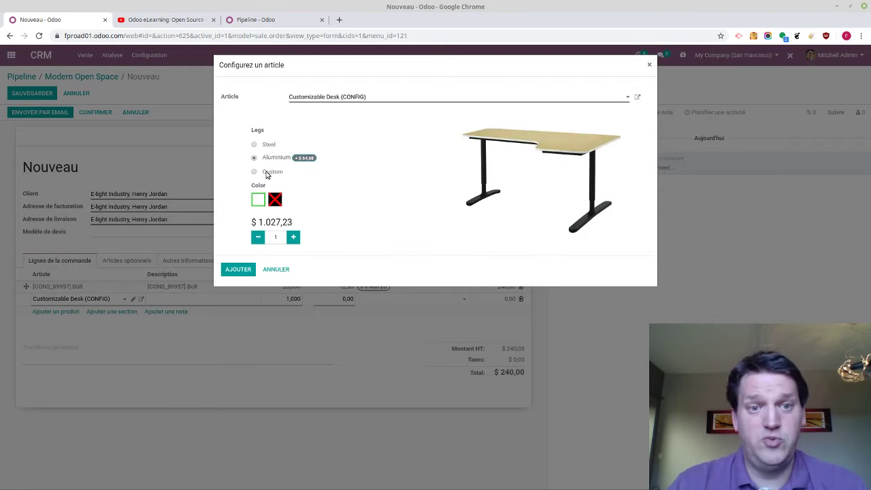
left_click(267, 173)
left_click(275, 182)
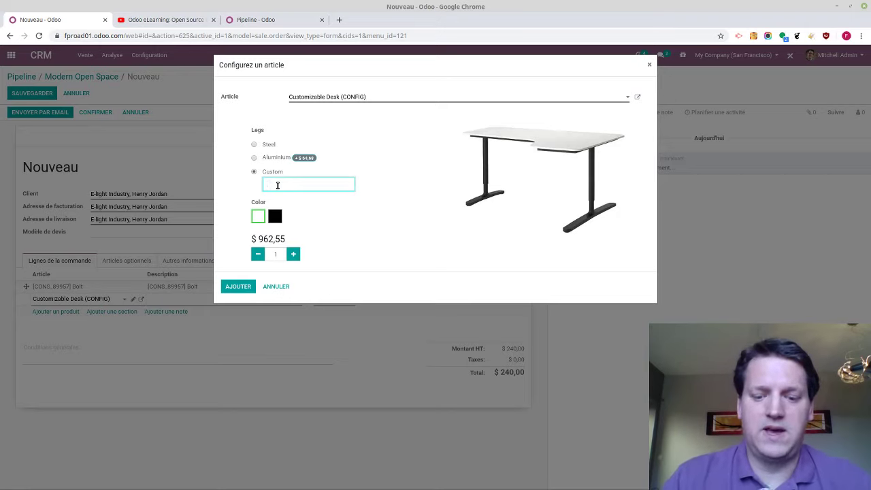
type("Odoo SA")
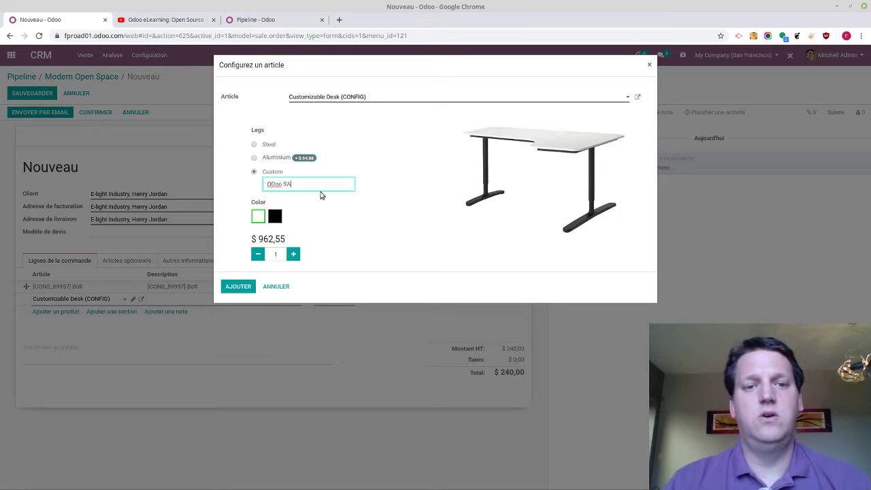
Settle on Steel legs with black colour and add the desk to the quotation
left_click(269, 161)
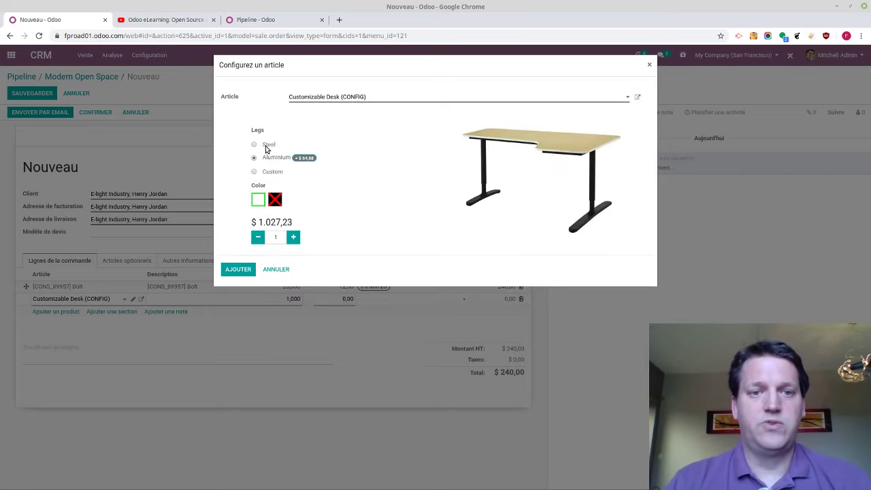
left_click(265, 147)
left_click(275, 199)
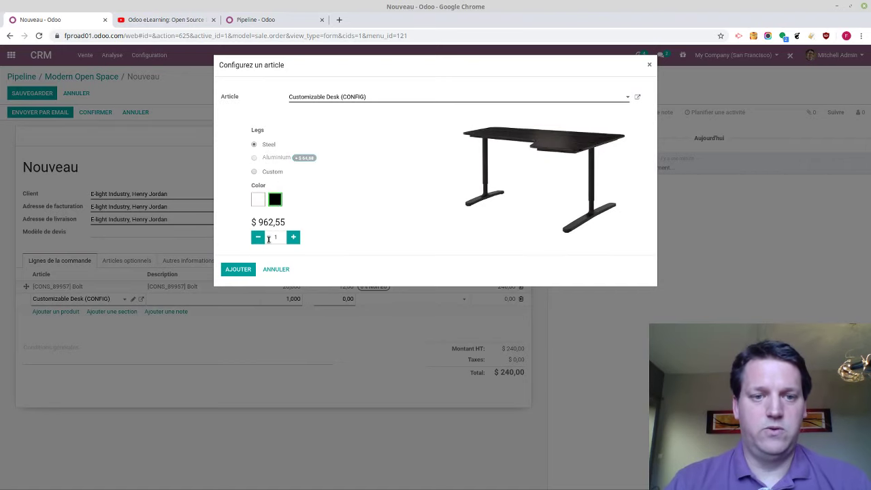
left_click(239, 270)
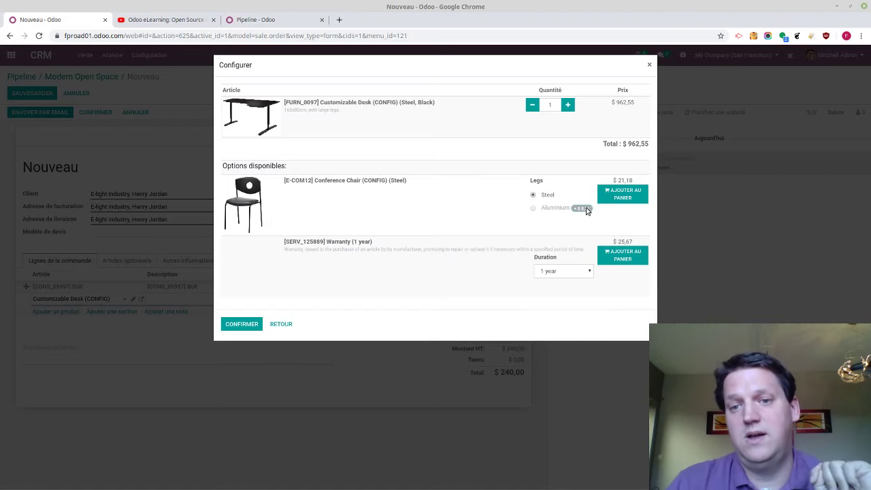
Add the Conference Chair, set the warranty duration to 2 years, and confirm both
left_click(624, 196)
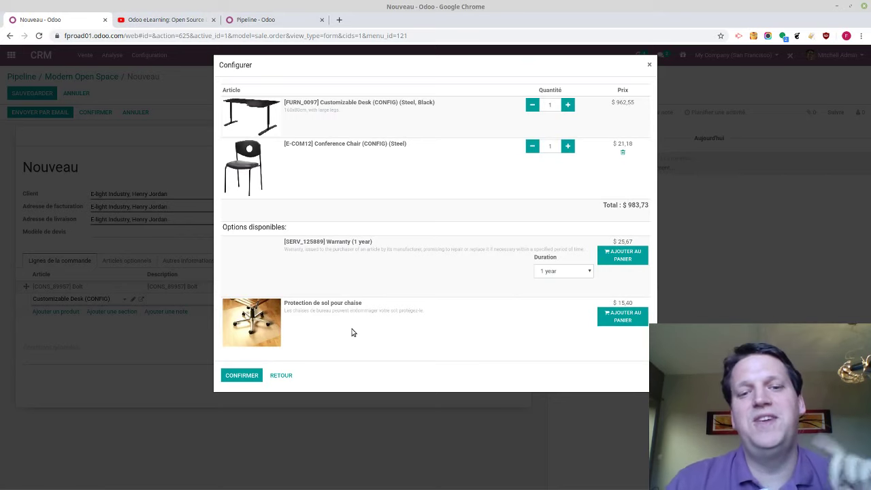
left_click(573, 270)
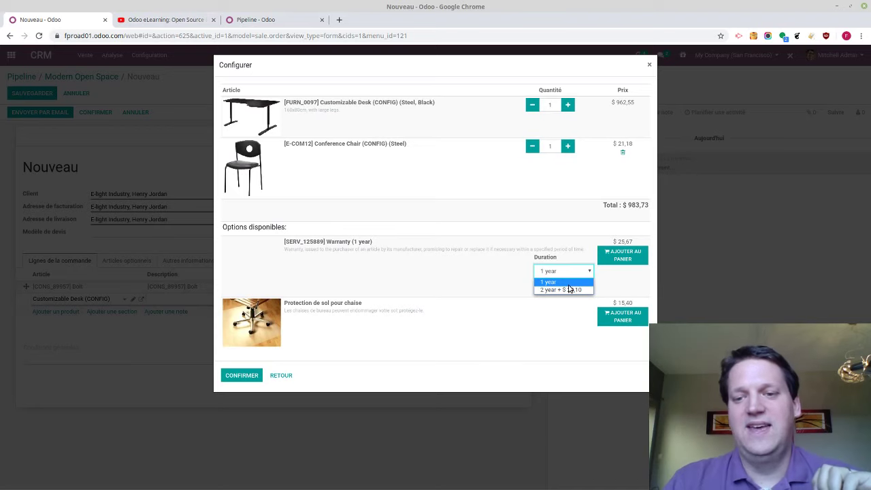
left_click(570, 290)
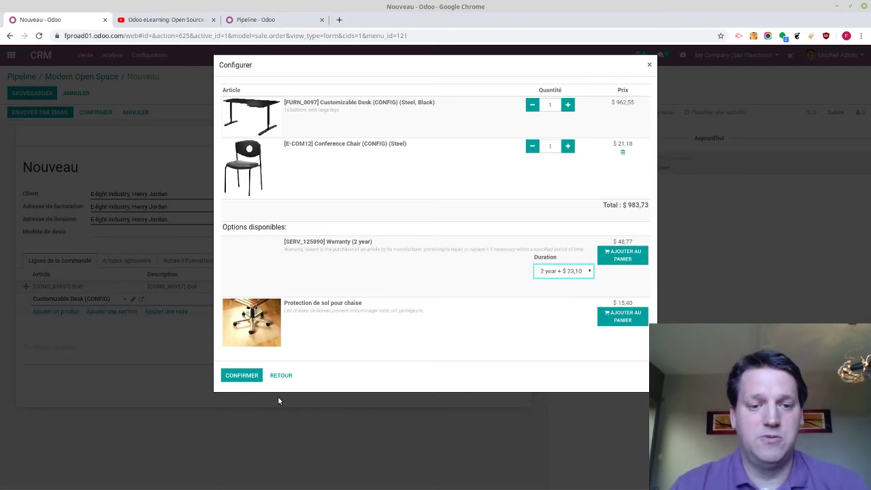
left_click(253, 377)
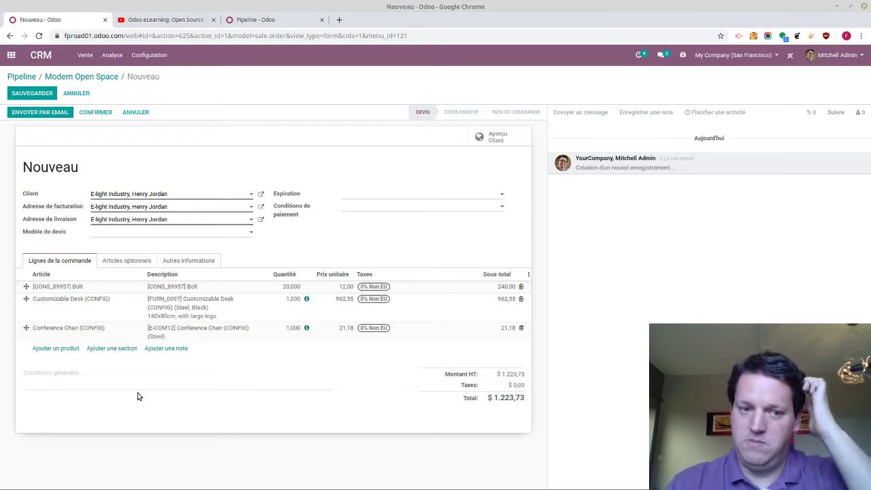
Add a product line for Le t-shirt de ma compagnie (GRID) to bring up its variant grid
left_click(56, 348)
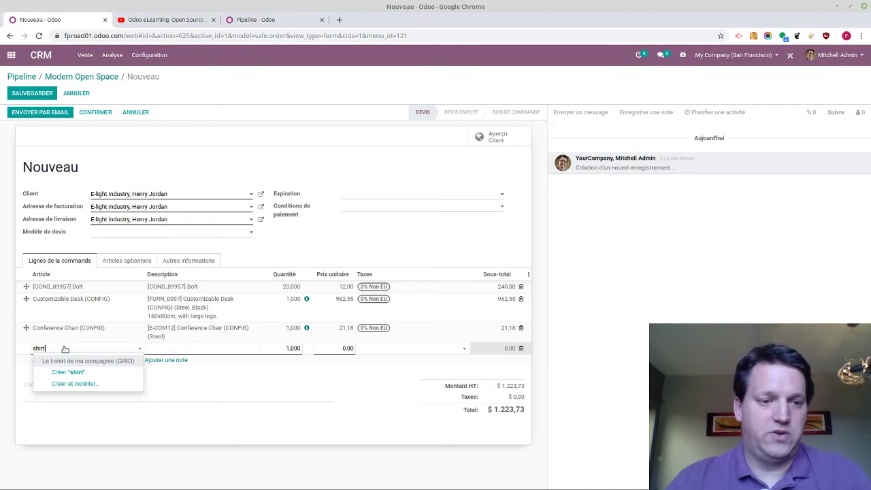
left_click(67, 360)
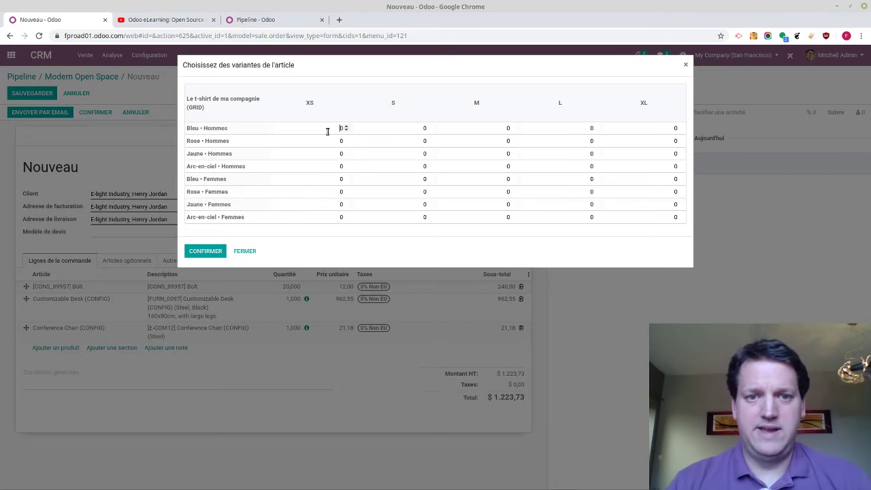
Enter blue men's t-shirt quantities: XS 10, S 20, M 5, L 50, XL 1
type("0")
key("Tab")
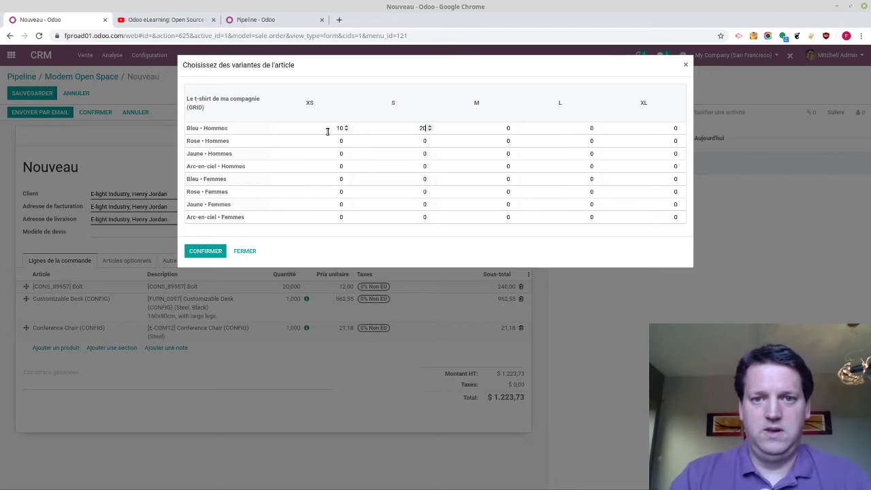
type("20")
key("Tab")
type("5")
key("Tab")
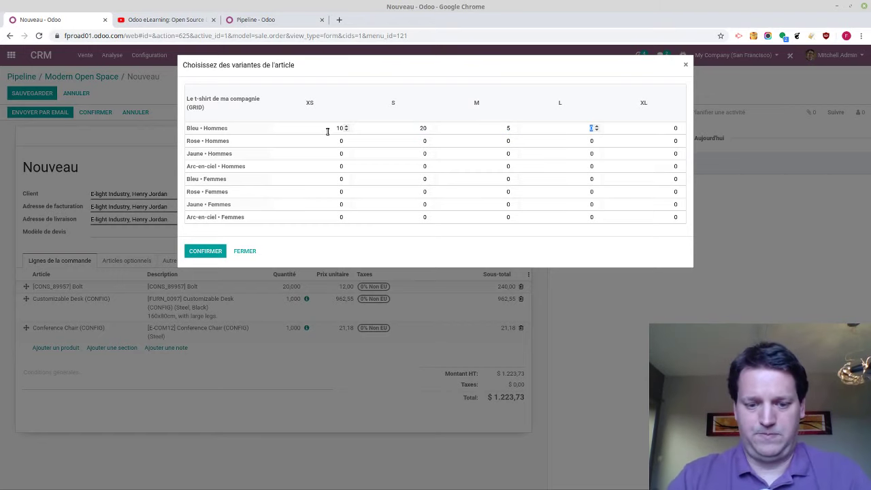
type("50")
key("Tab")
type("1")
key("Tab")
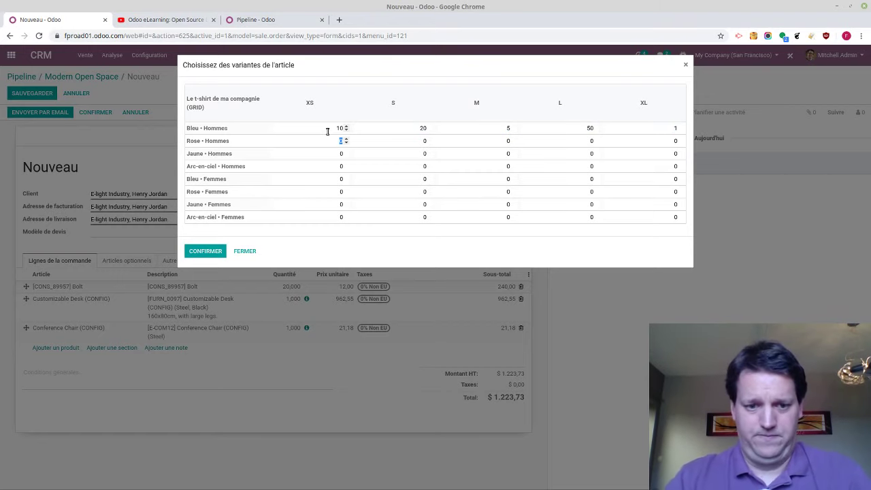
Enter pink men's t-shirt quantities: XS 20, S 10, M 4
type("20")
key("Tab")
type("10")
key("Tab")
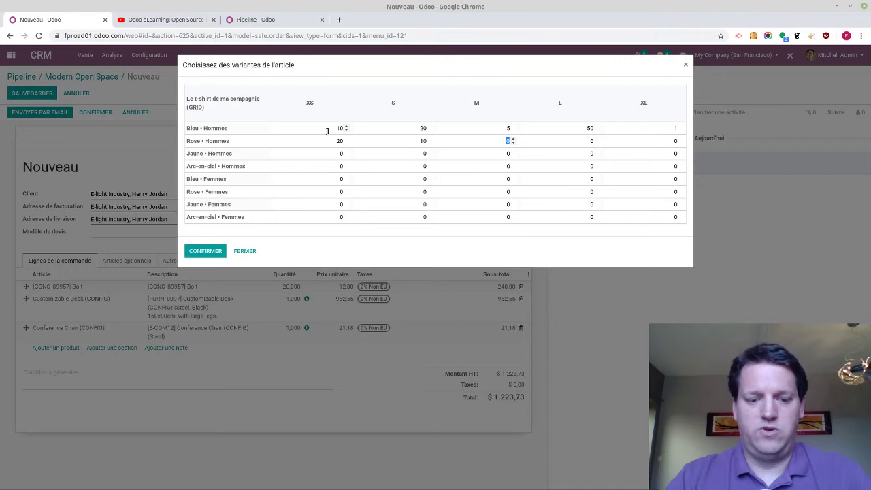
key("Tab")
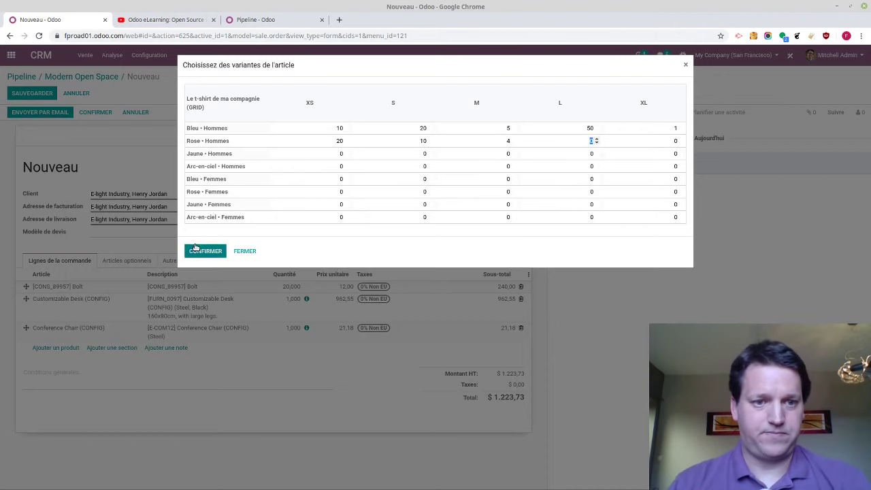
Confirm the t-shirt quantities, save the quotation, and advance Mentimeter to the next slide
left_click(199, 251)
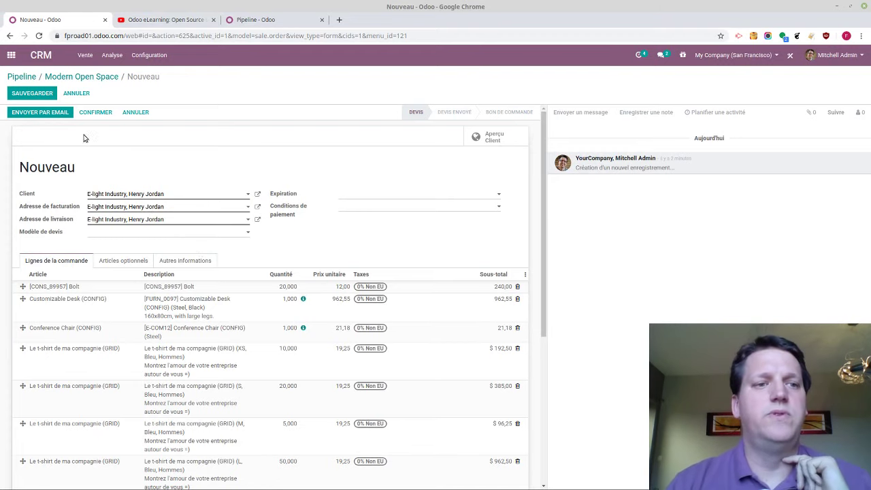
left_click(34, 95)
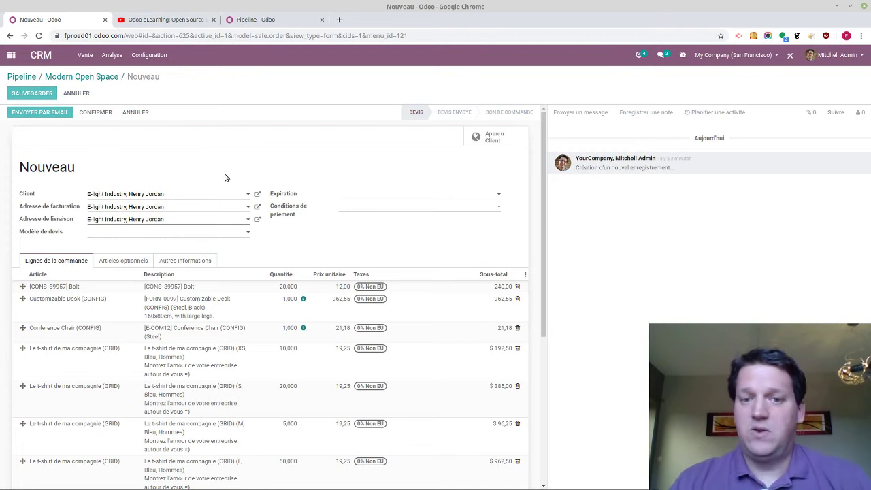
key("alt+Tab")
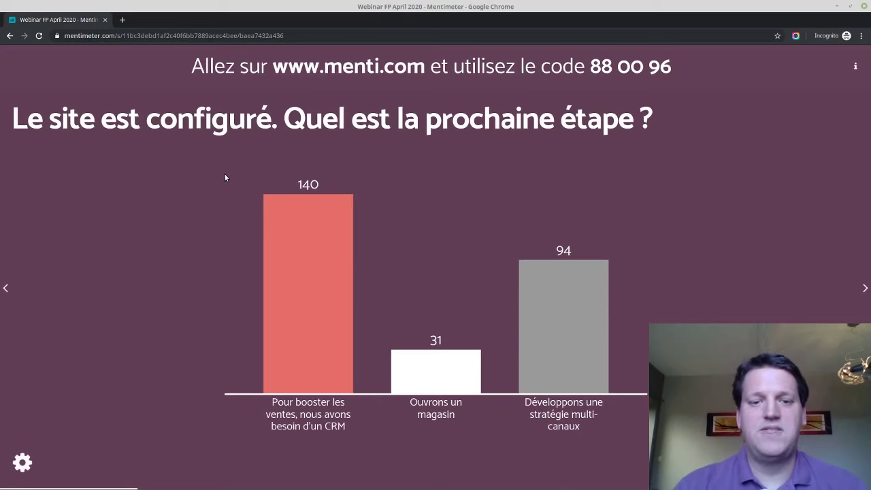
key("Right")
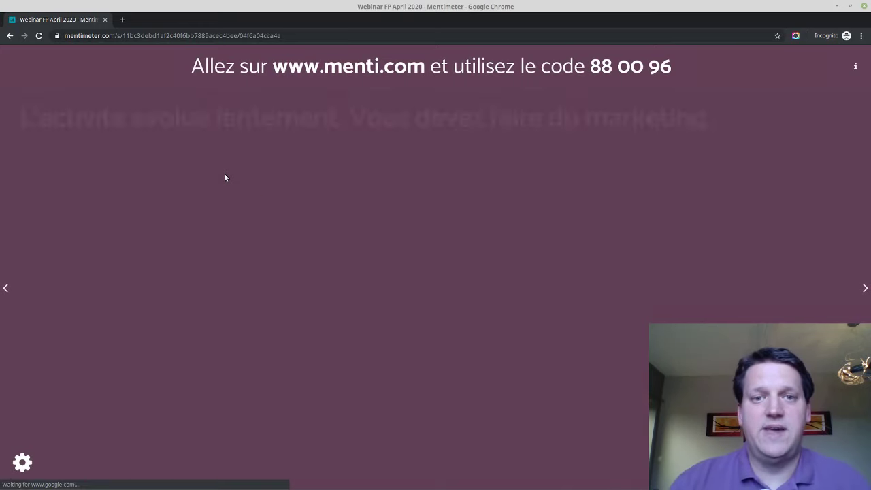
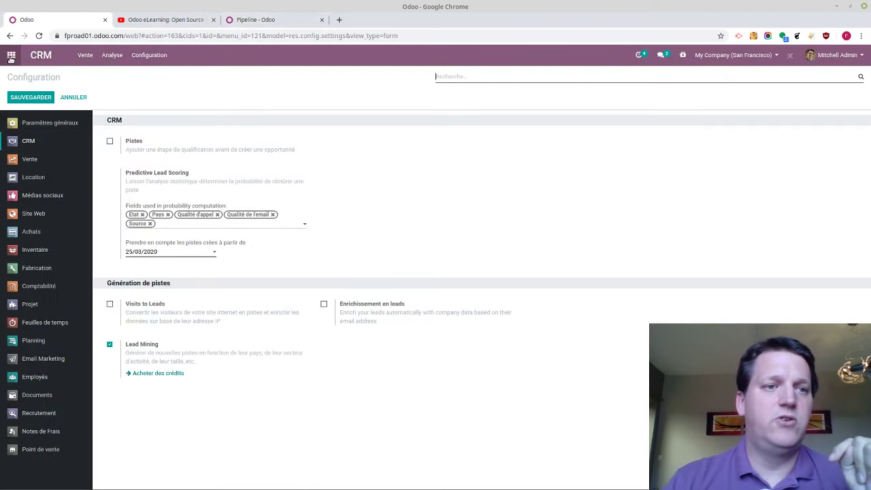
Open the CRM lead generation form and target companies only, with no size filter
left_click(11, 57)
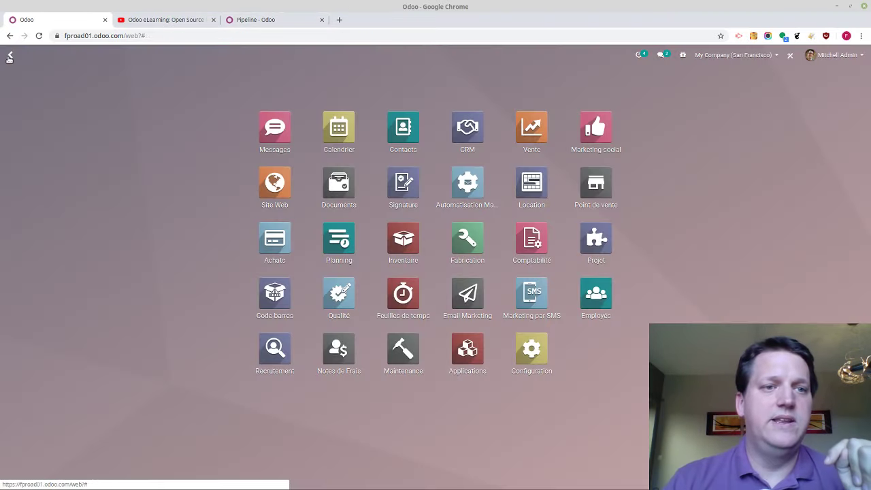
left_click(444, 143)
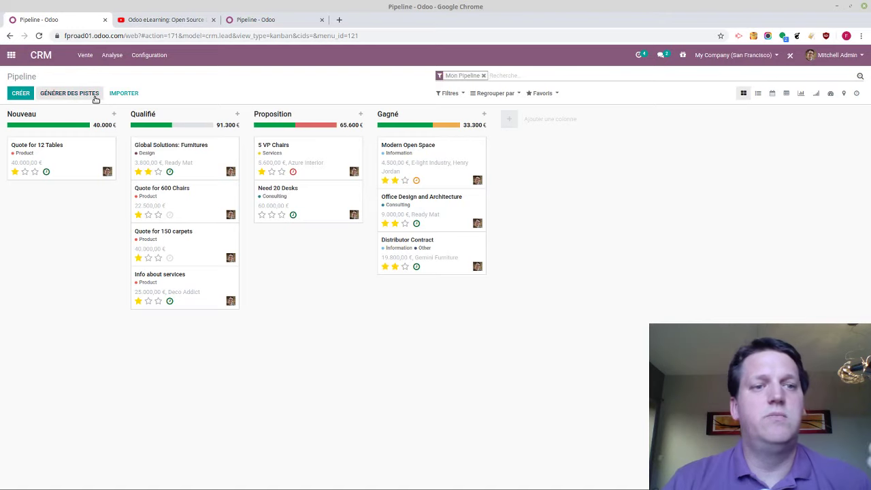
left_click(95, 100)
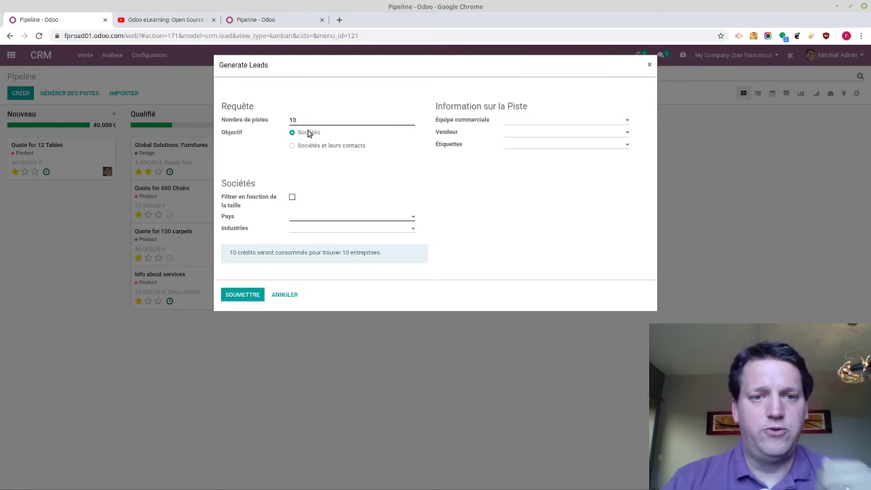
left_click(309, 147)
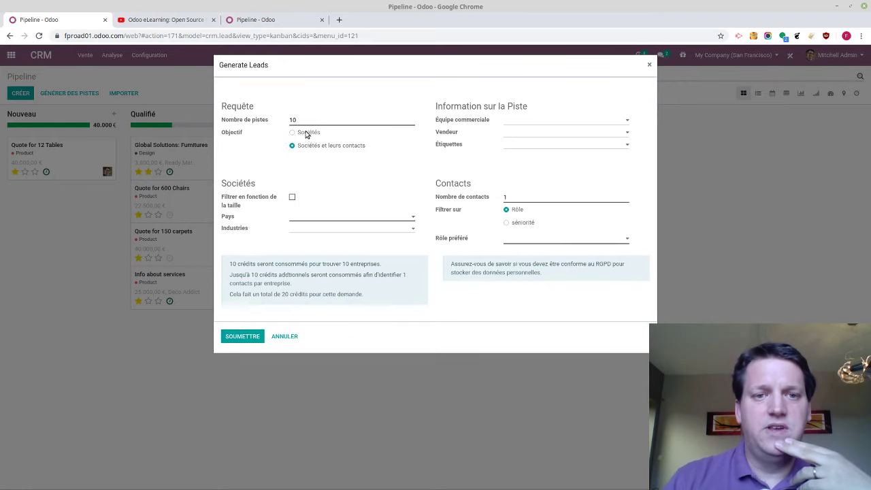
left_click(293, 133)
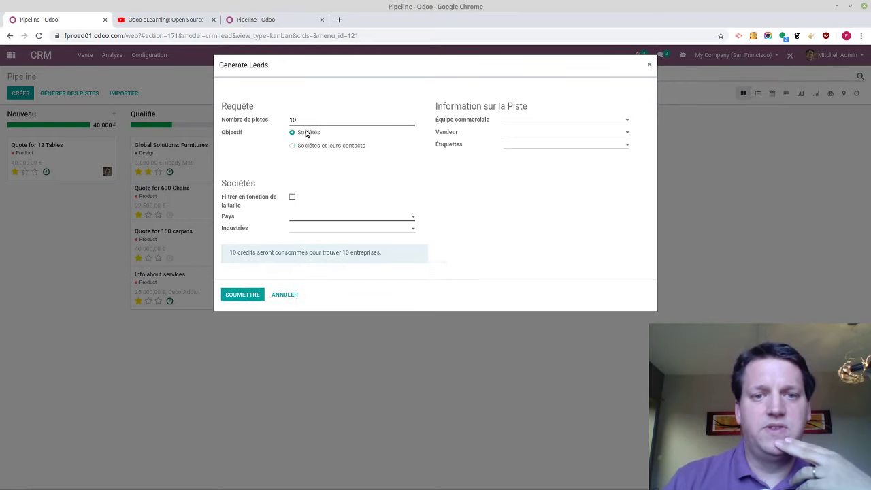
left_click(291, 198)
left_click(291, 198)
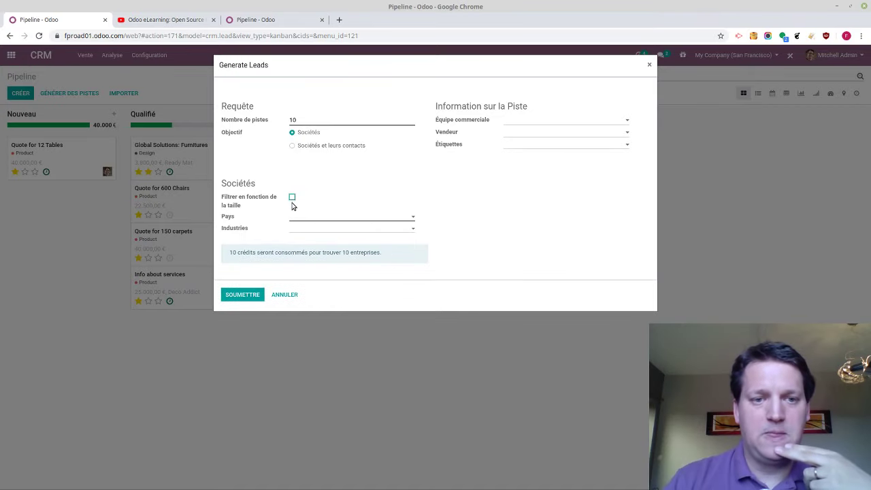
Set country Belgique, industry Assurance, and the admin user as salesperson
left_click(293, 216)
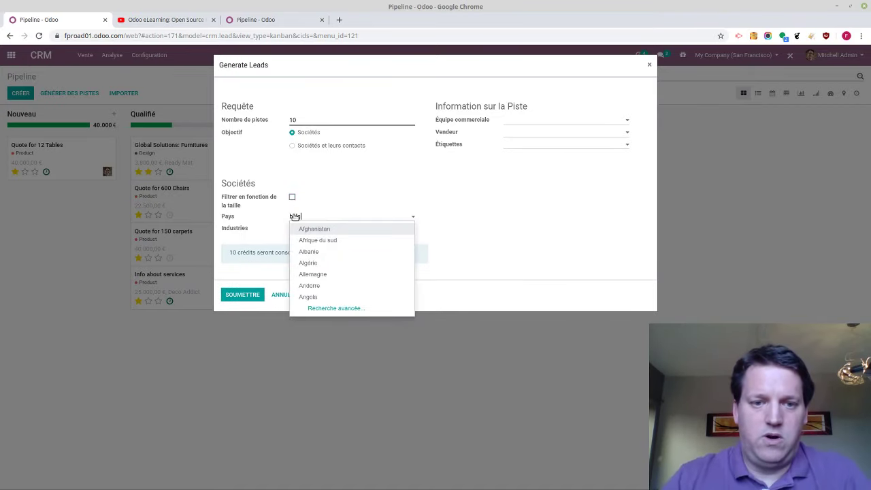
type("belg")
left_click(301, 228)
left_click(300, 231)
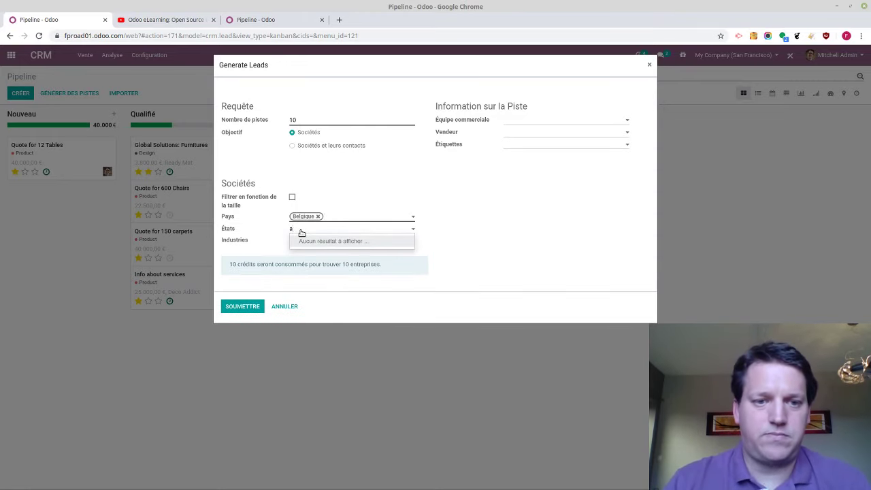
left_click(257, 255)
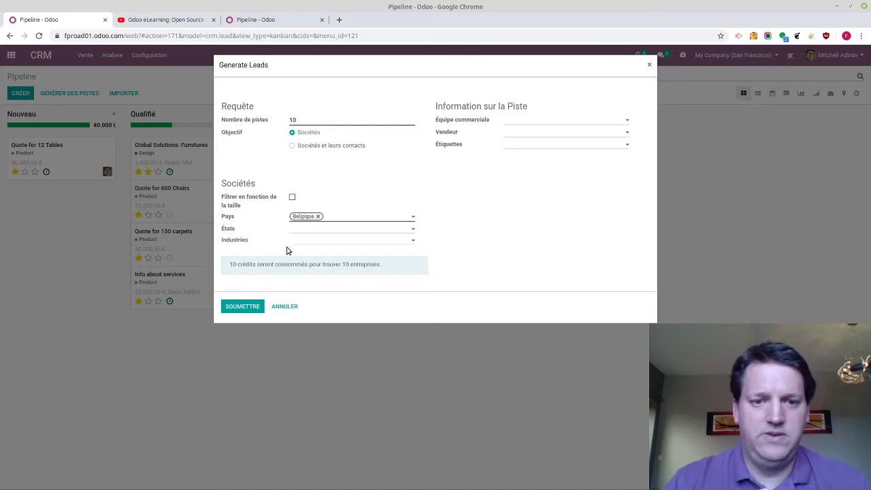
left_click(293, 243)
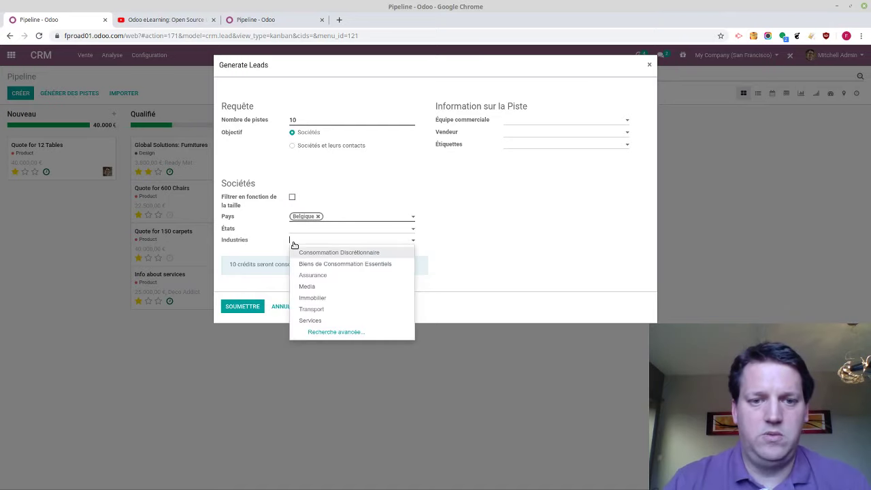
left_click(310, 276)
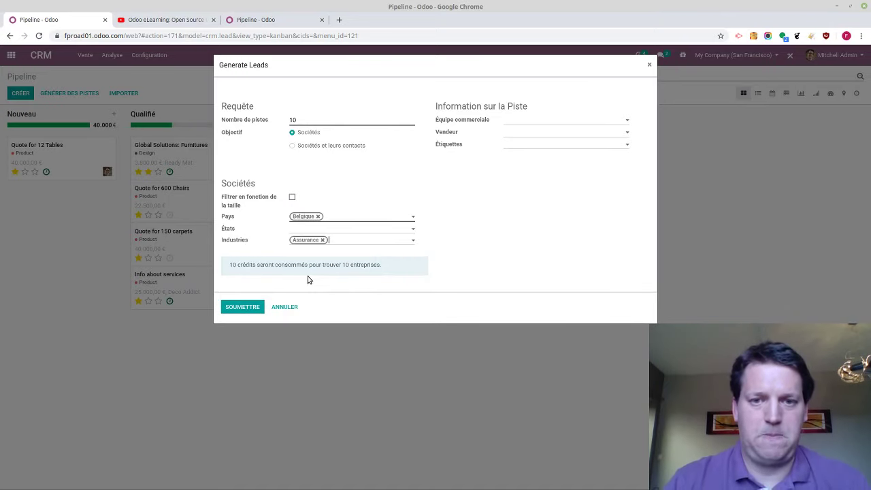
left_click(521, 134)
left_click(523, 147)
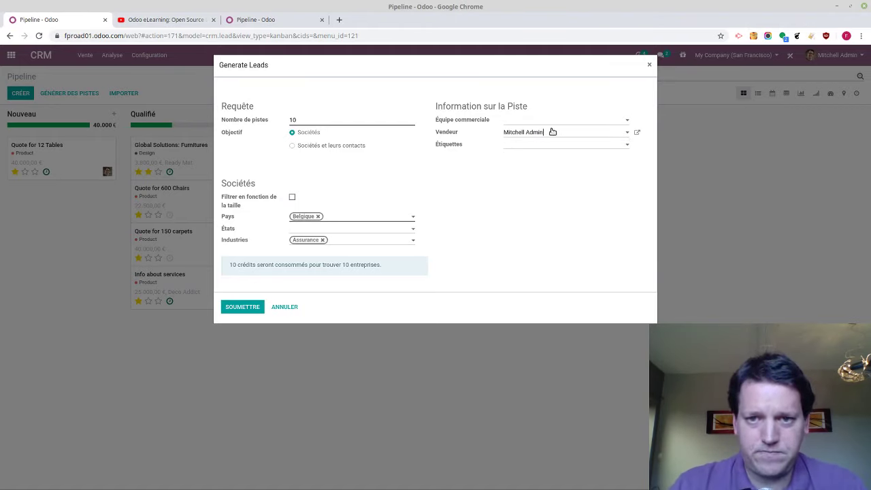
Submit the request for 10 Belgique Assurance company leads, then return to the apps menu
left_click(259, 307)
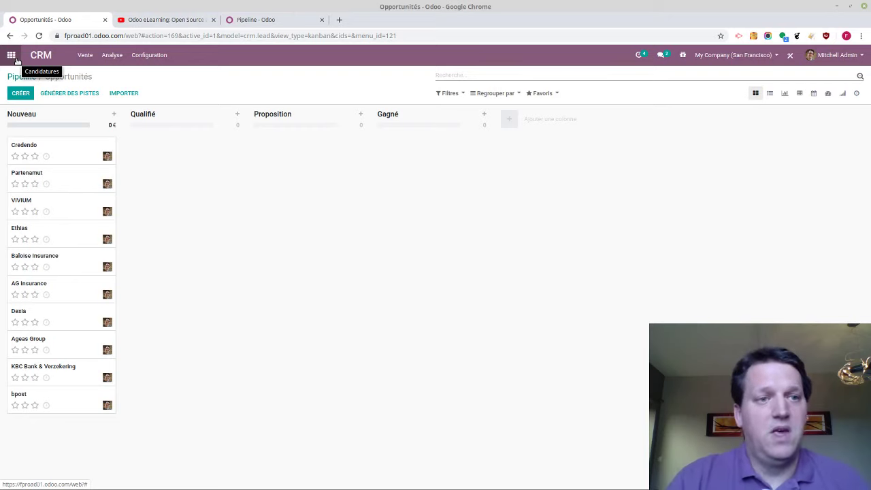
left_click(15, 58)
In the second database, find the Marketing social app by searching 'soci' and install it
left_click(261, 19)
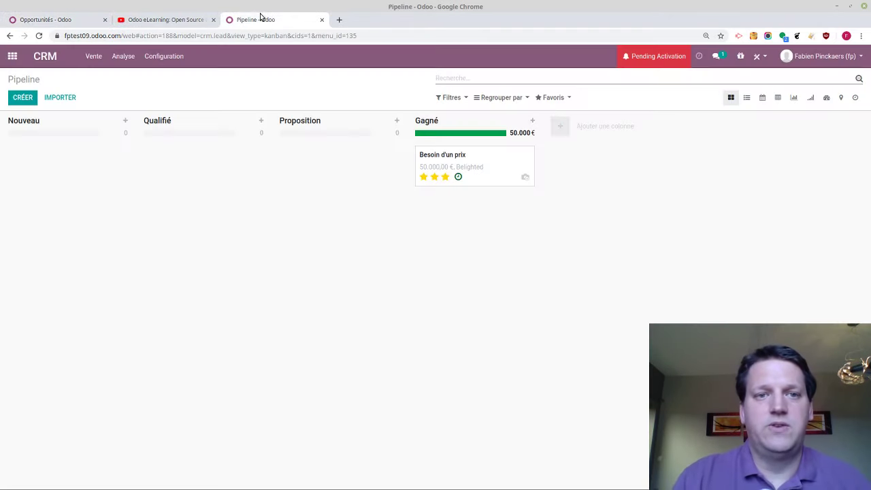
left_click(12, 56)
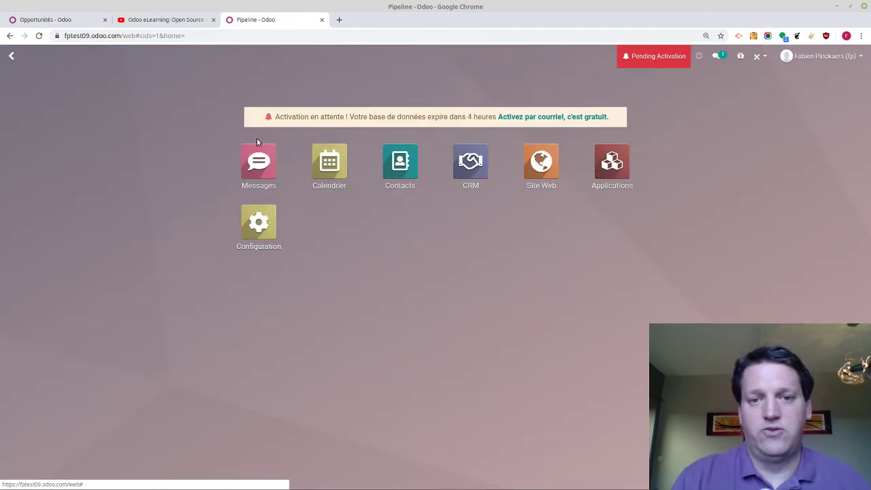
left_click(602, 177)
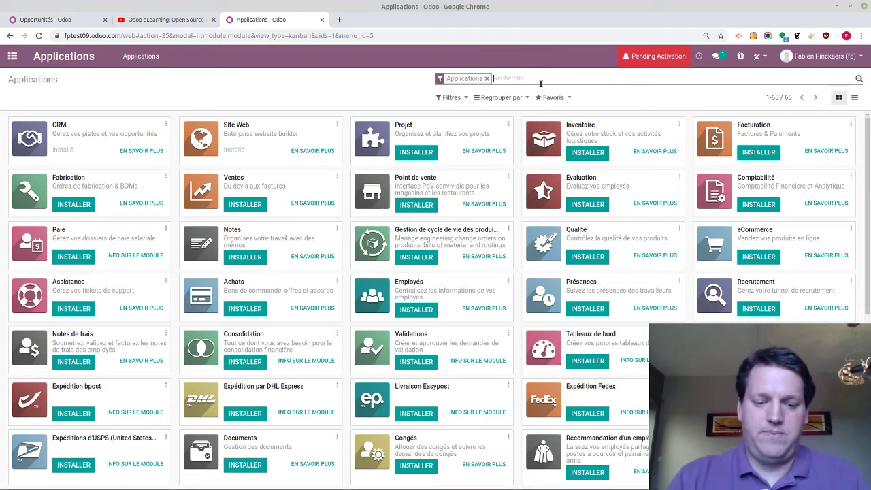
type("soci")
key("Return")
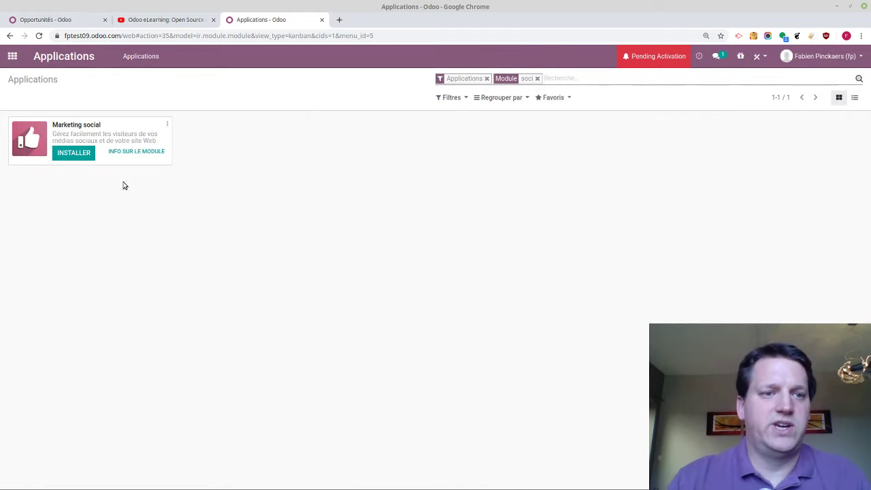
left_click(67, 155)
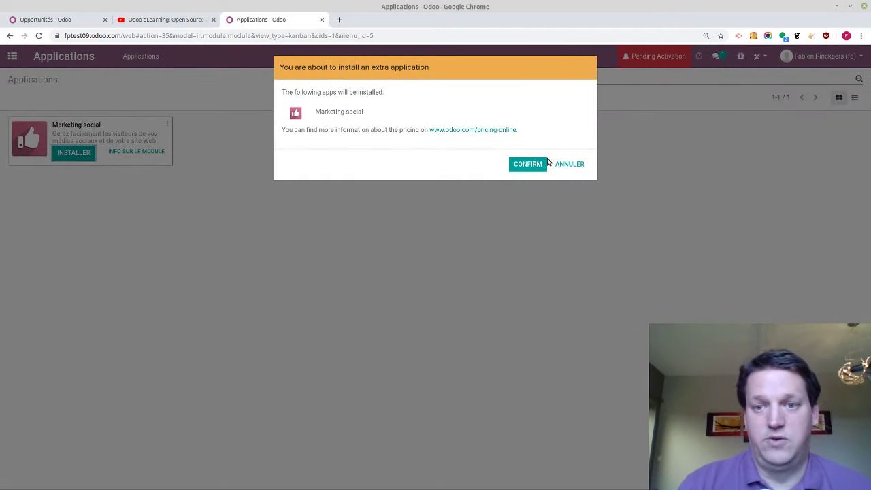
left_click(527, 164)
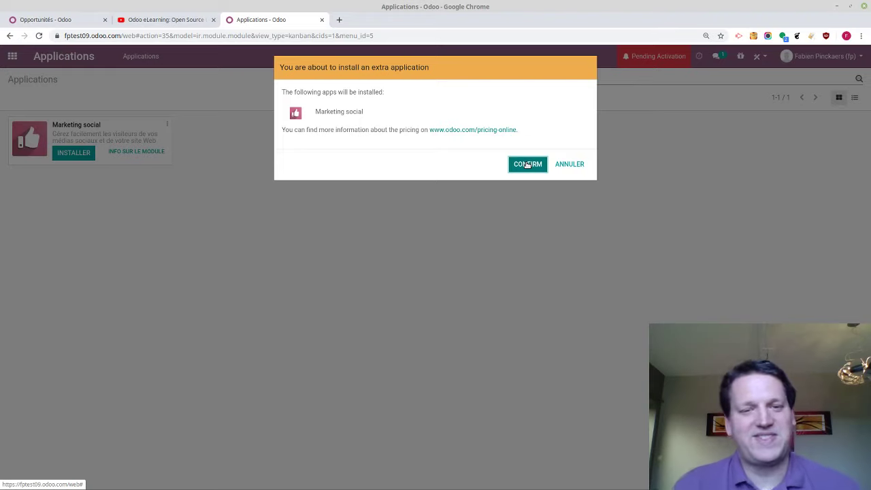
left_click(527, 164)
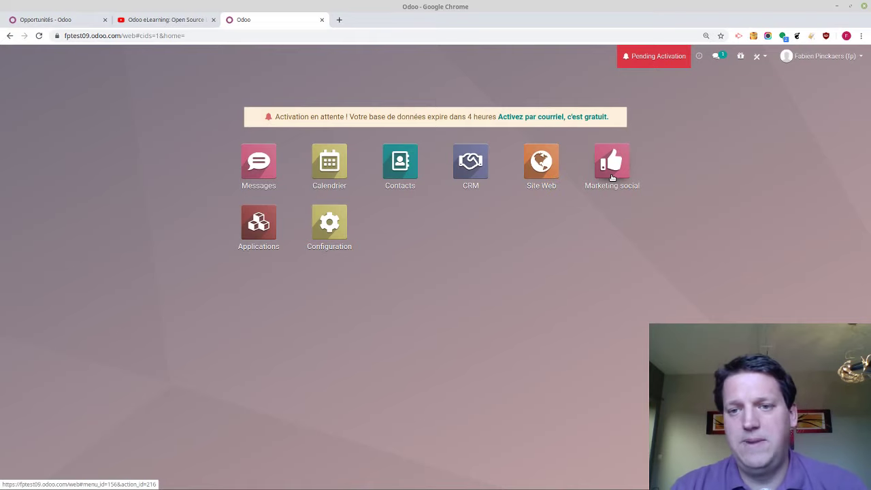
In Marketing social, connect the Twitter account as a feed stream
left_click(610, 173)
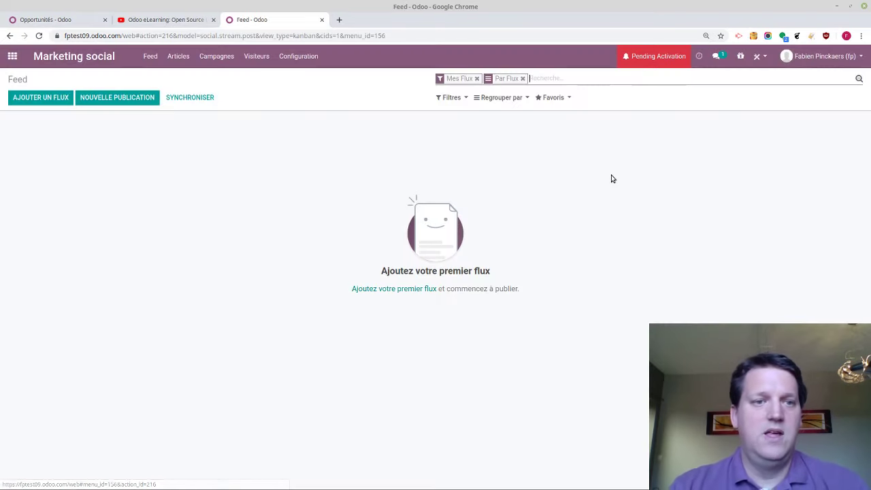
left_click(41, 98)
left_click(356, 143)
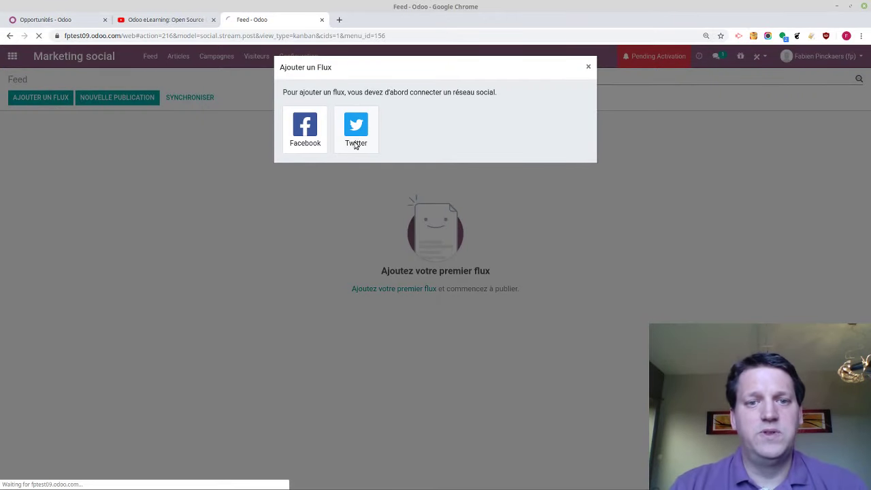
left_click(330, 134)
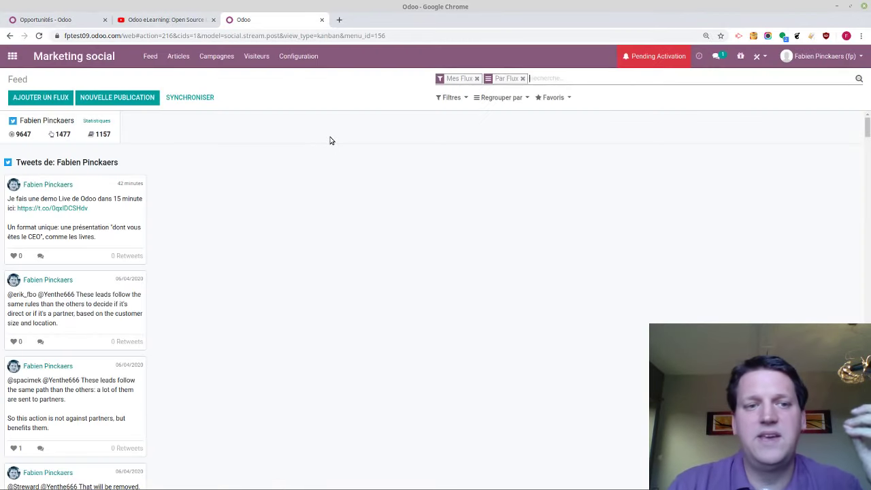
Add a Facebook stream linked to the Odoo page
left_click(39, 97)
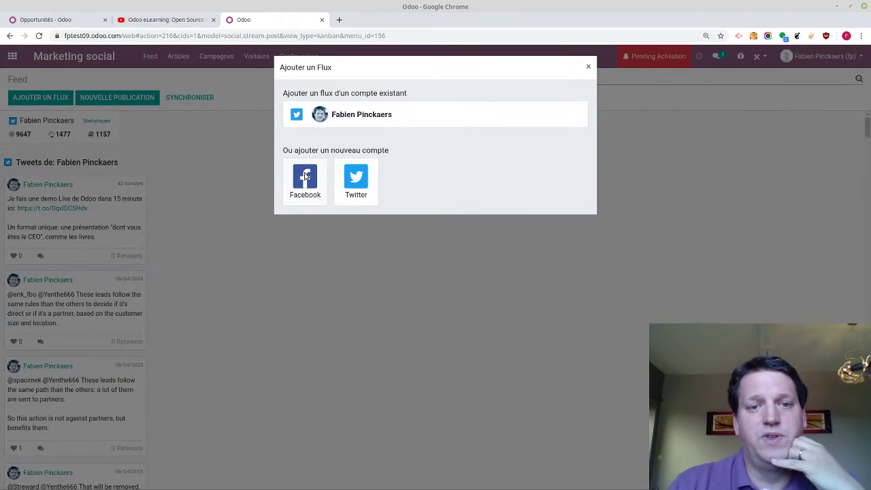
left_click(304, 175)
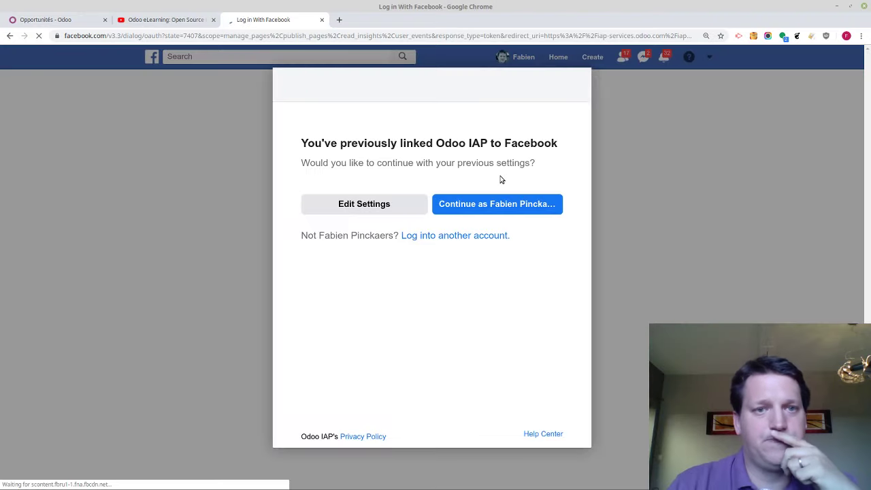
left_click(482, 204)
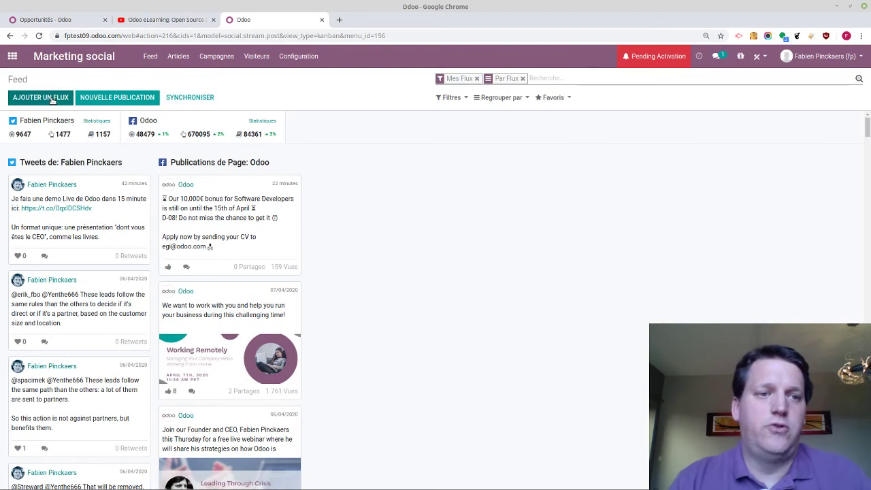
Add a Twitter Mot-clé stream for the keyword #office
left_click(53, 99)
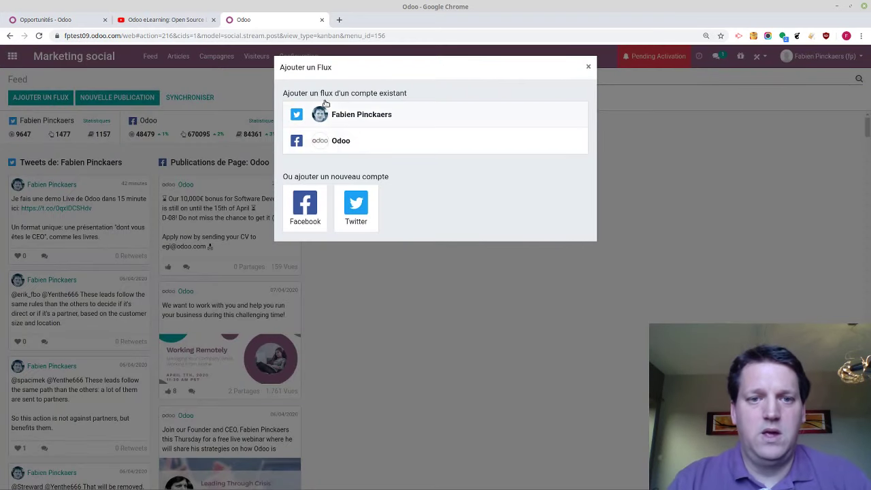
left_click(347, 118)
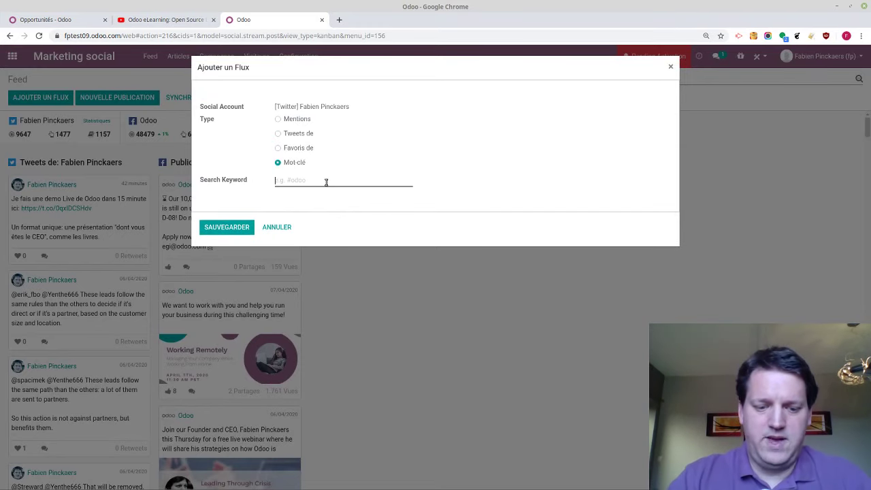
type("#office")
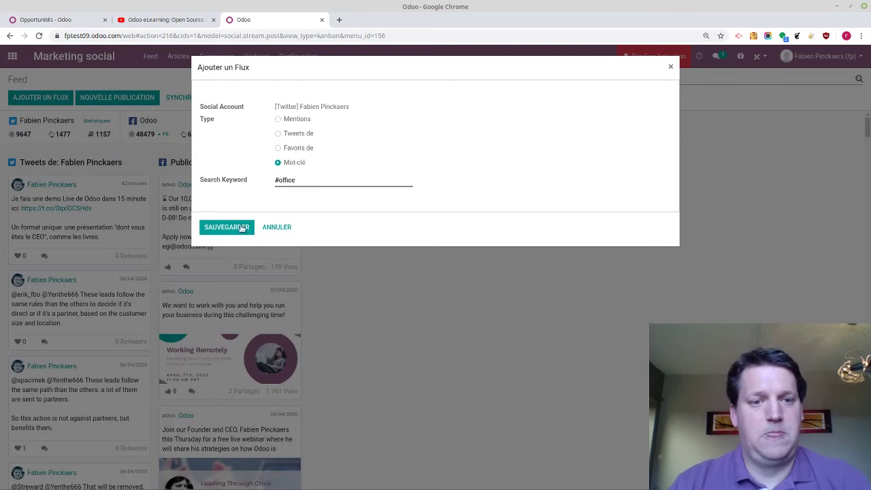
left_click(231, 227)
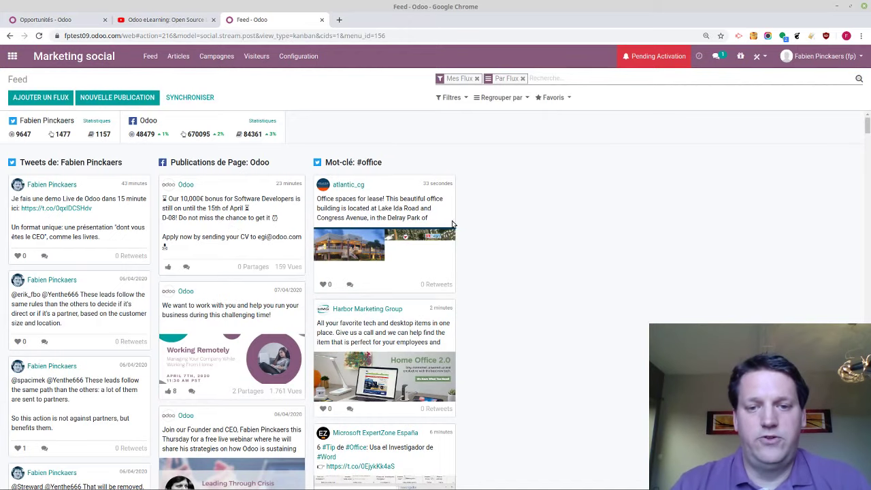
Like the office-space-for-lease tweet and post the comment 'Beautiful' on it
scroll(409, 222, "down", 5)
scroll(408, 222, "up", 5)
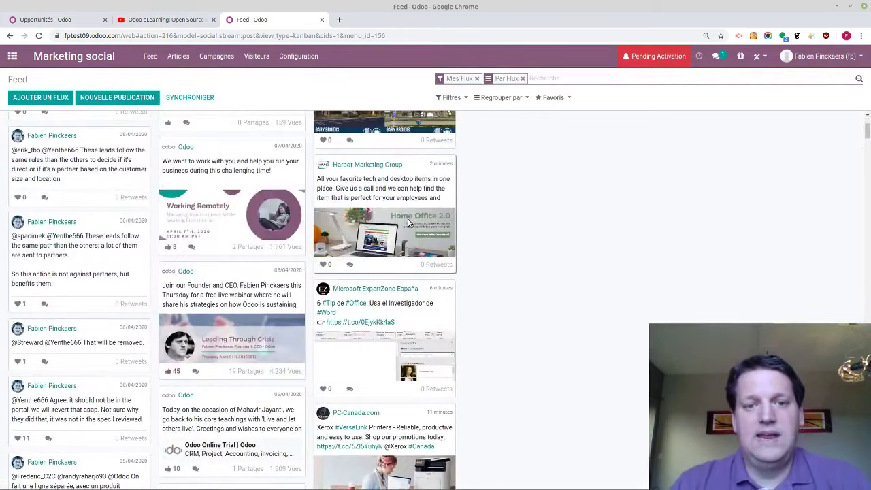
scroll(408, 222, "up", 3)
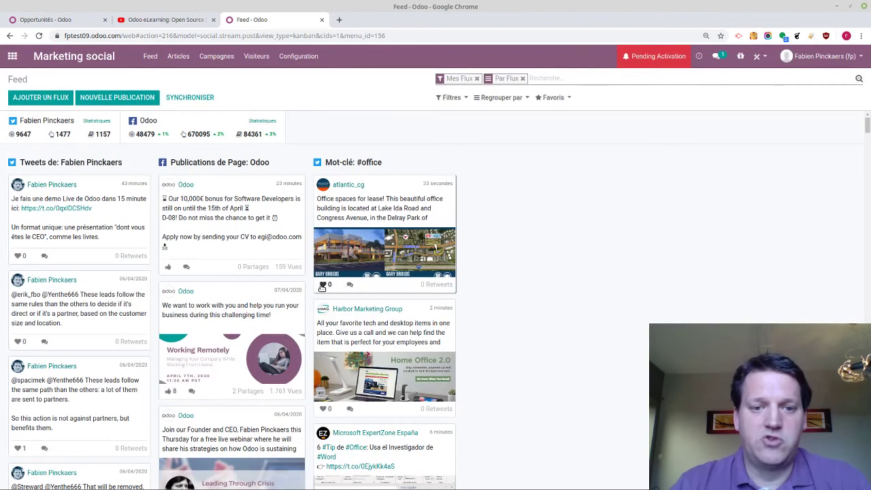
left_click(323, 286)
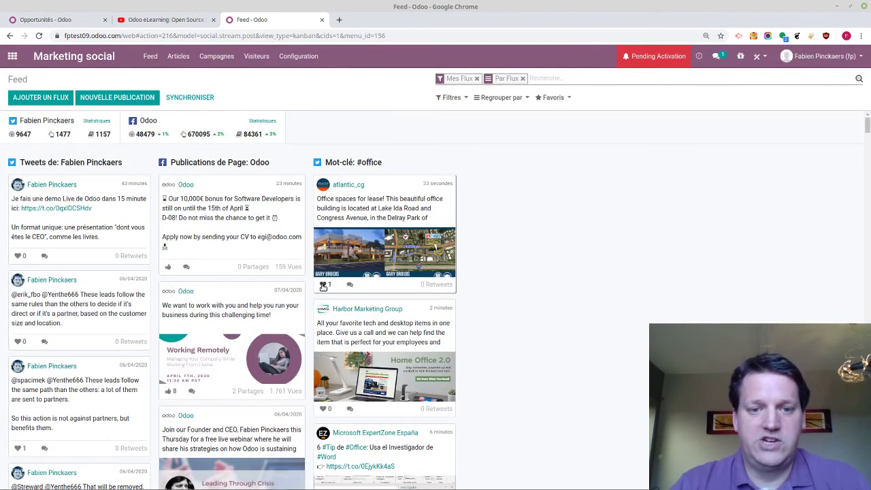
left_click(361, 214)
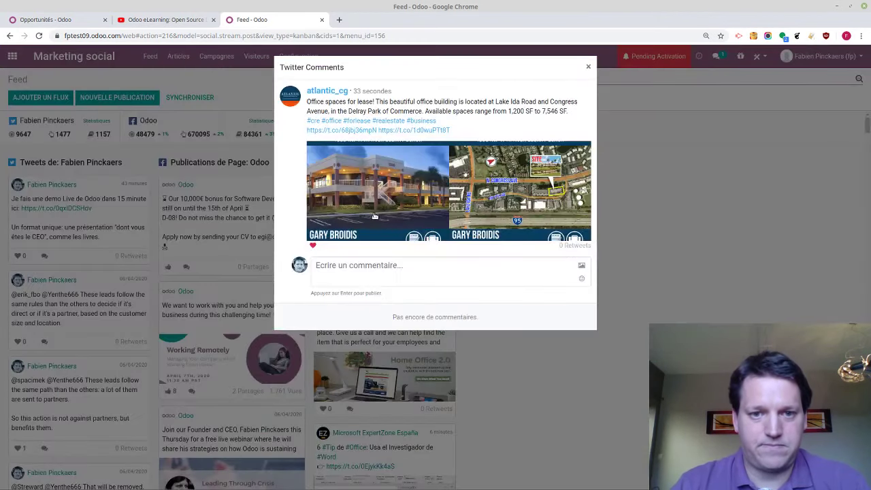
left_click(362, 274)
type("Beautiful")
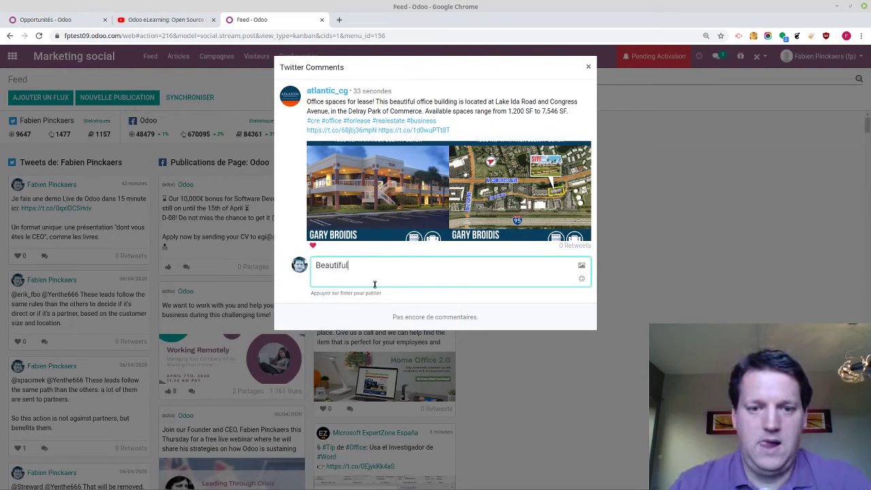
key("Return")
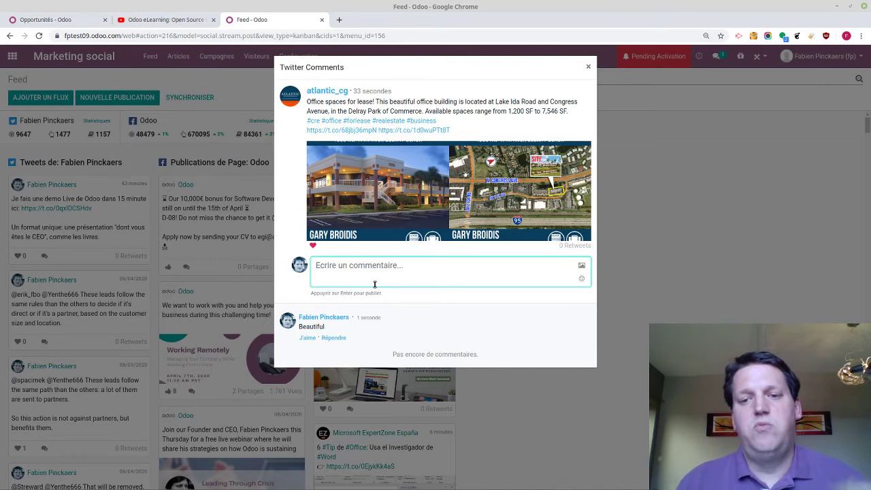
left_click(587, 66)
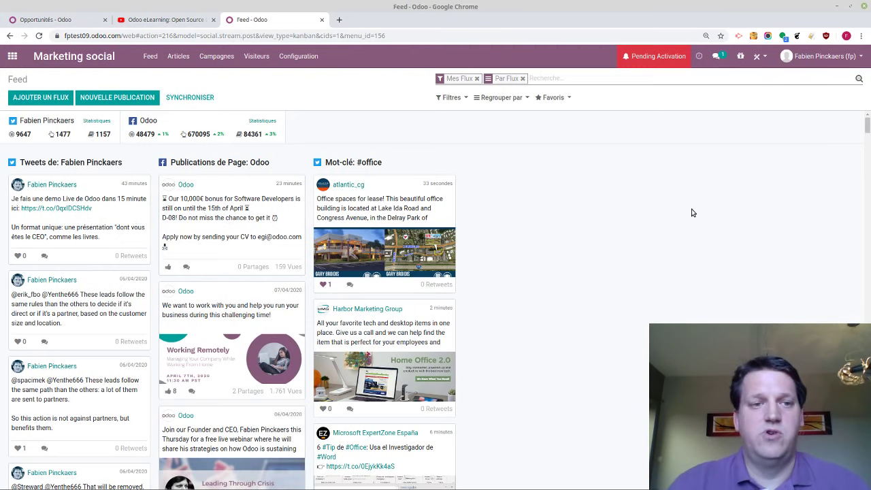
Add a Twitter Mot-clé stream for #opensource, then go to the Publications list
left_click(41, 97)
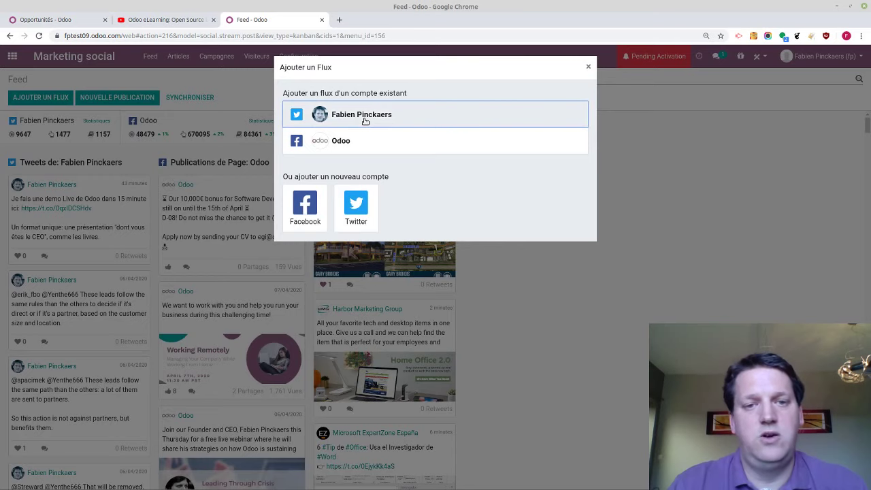
key("Escape")
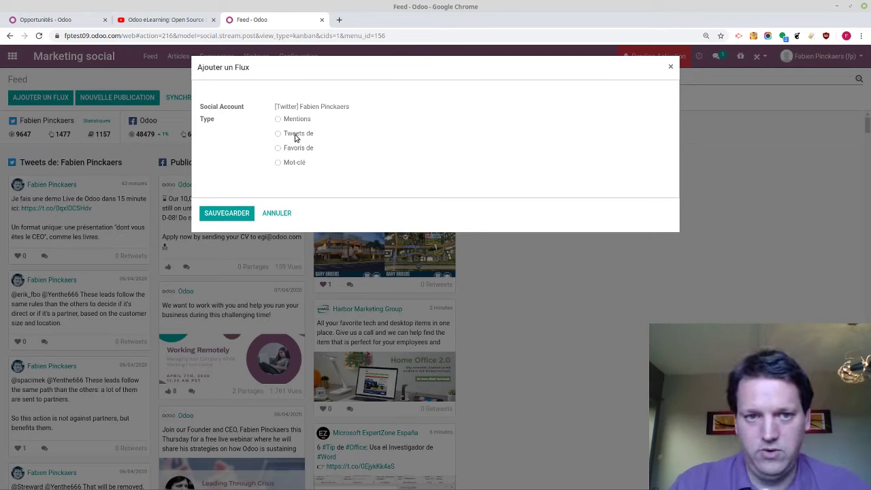
left_click(292, 164)
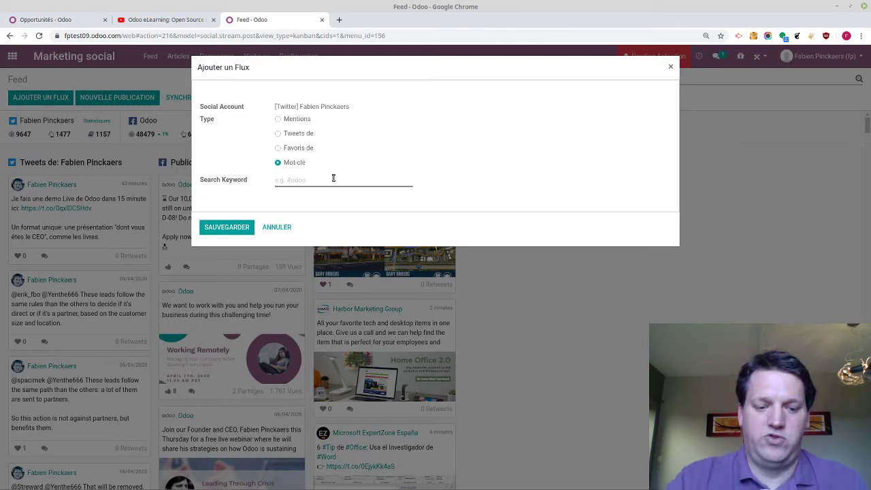
type("#erp")
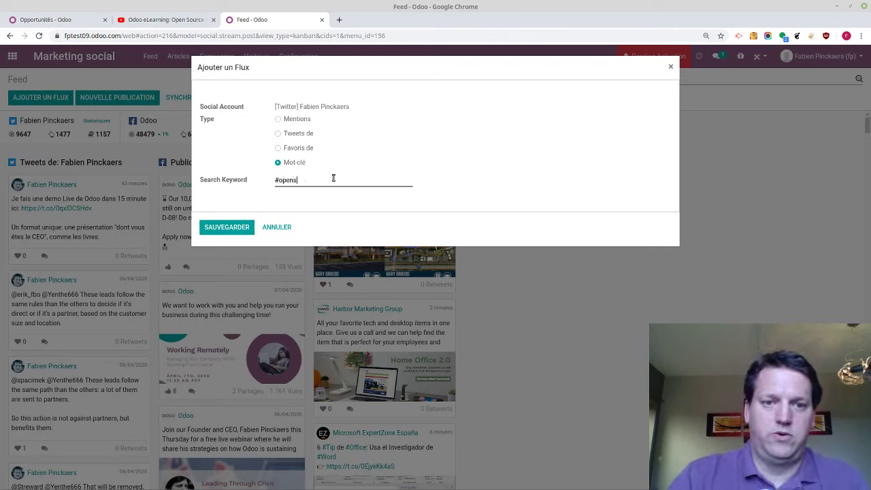
left_click(219, 230)
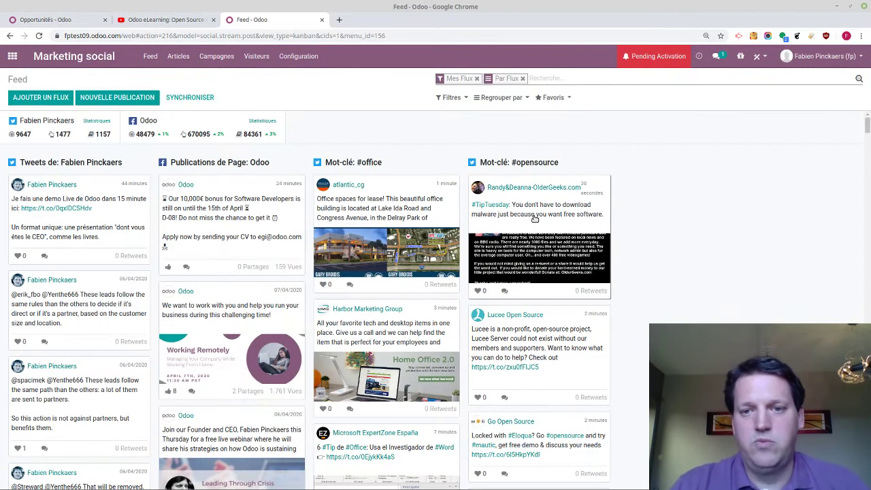
left_click(512, 219)
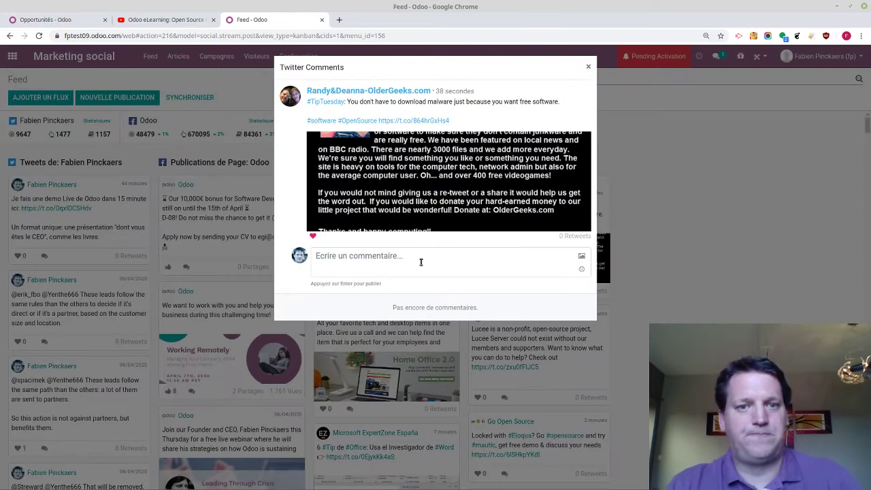
key("Escape")
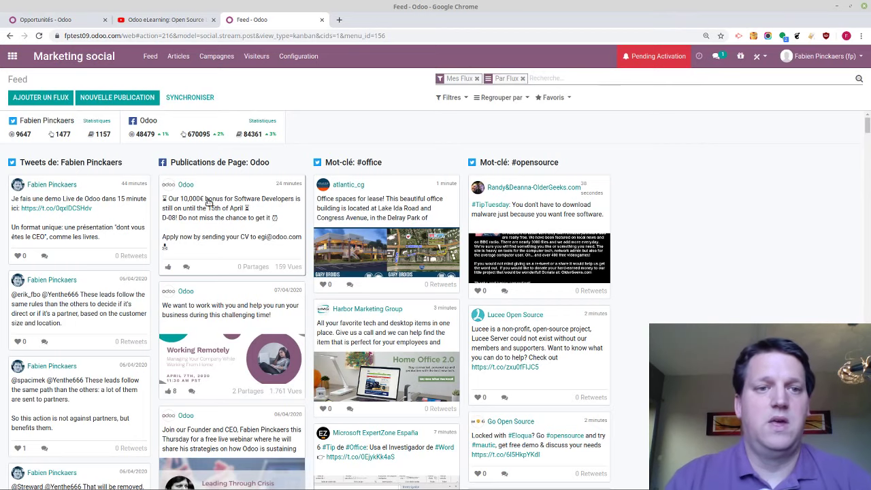
left_click(178, 57)
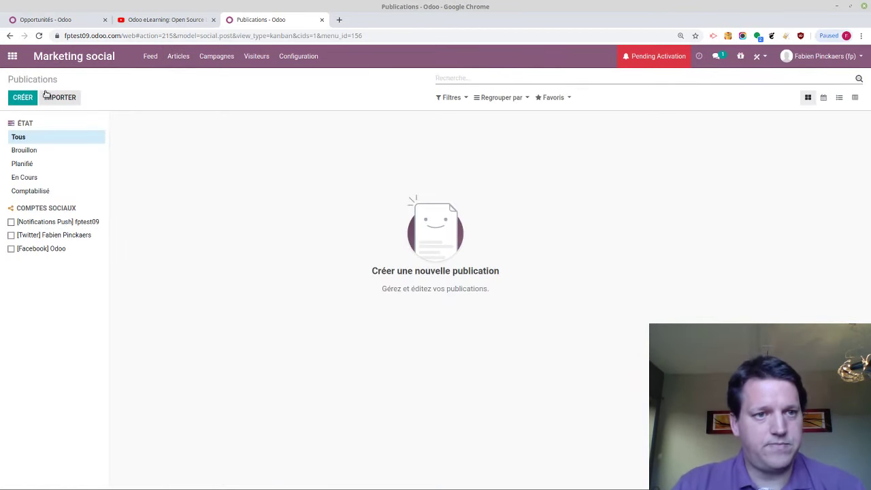
Draft 'We are live for an Odoo demonstration!' for Twitter, Facebook and push notifications
left_click(22, 98)
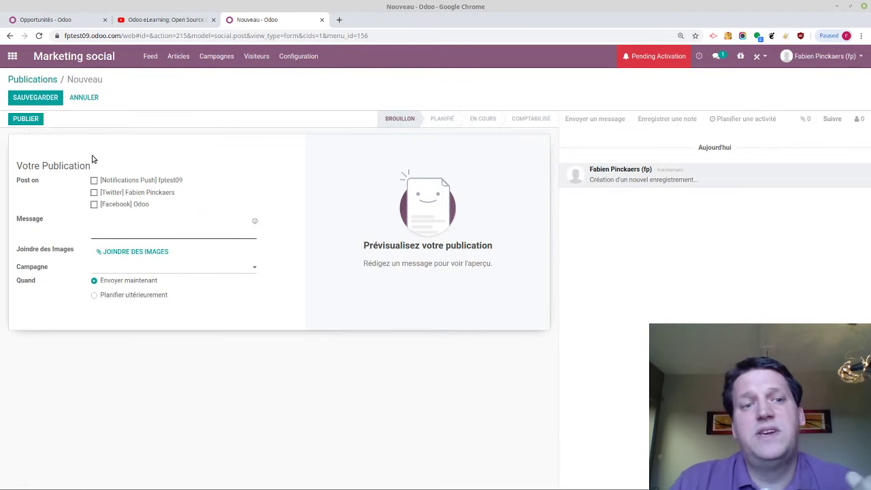
left_click(106, 193)
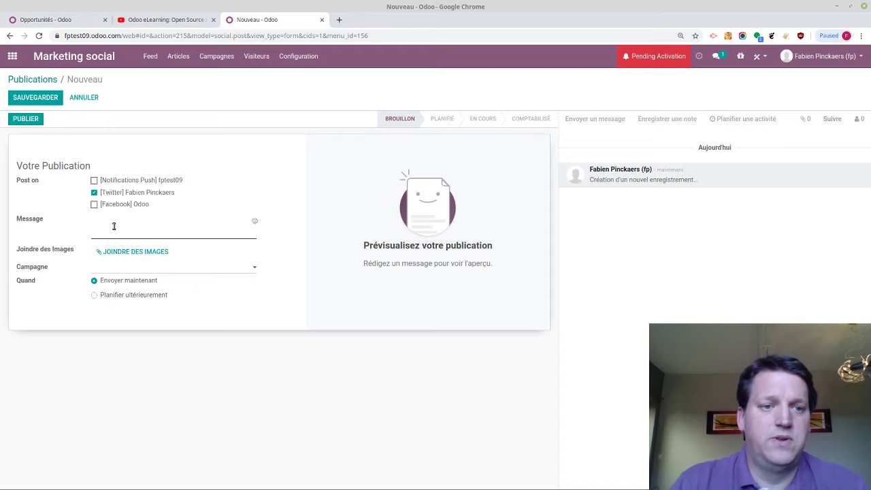
left_click(113, 226)
type("We are")
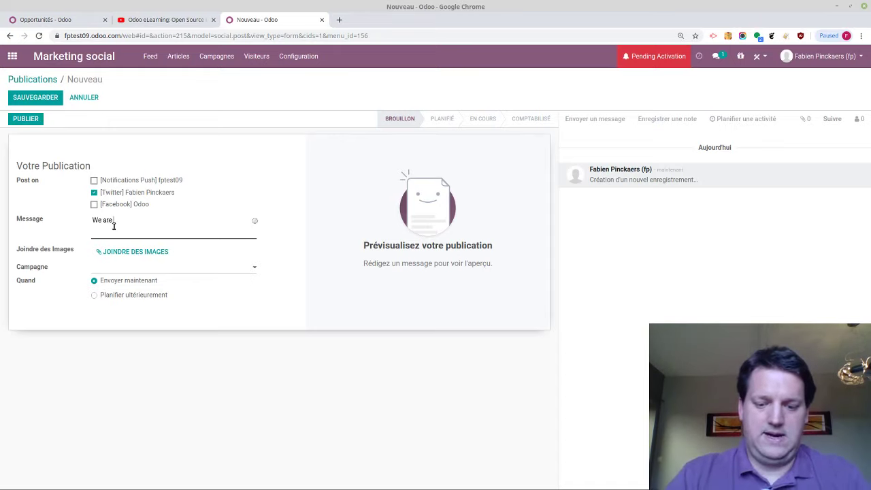
type(" live for")
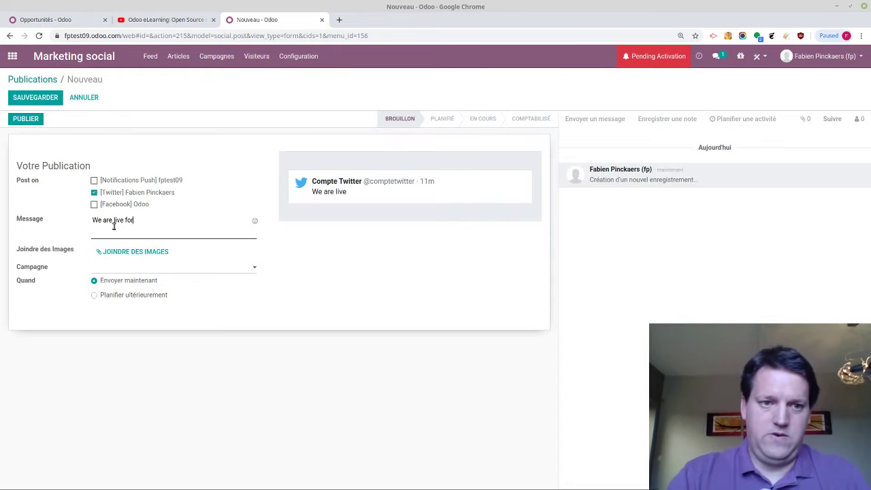
type(" an Odoo demons")
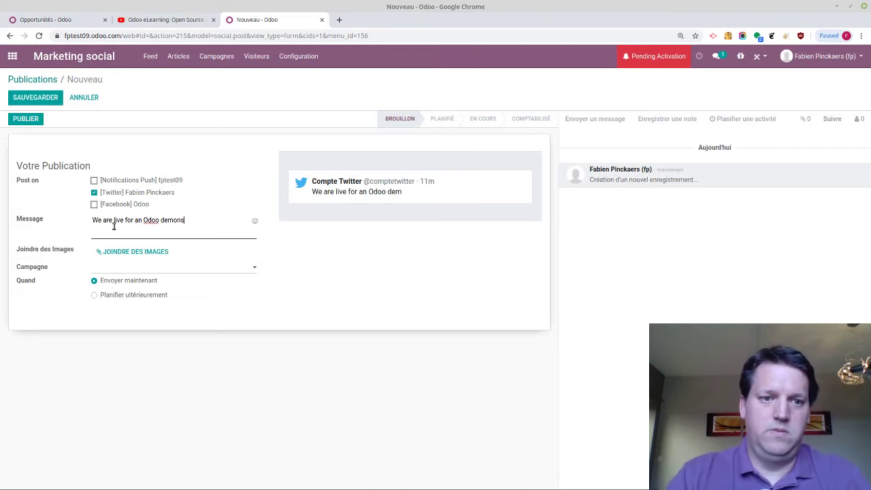
type("tration!")
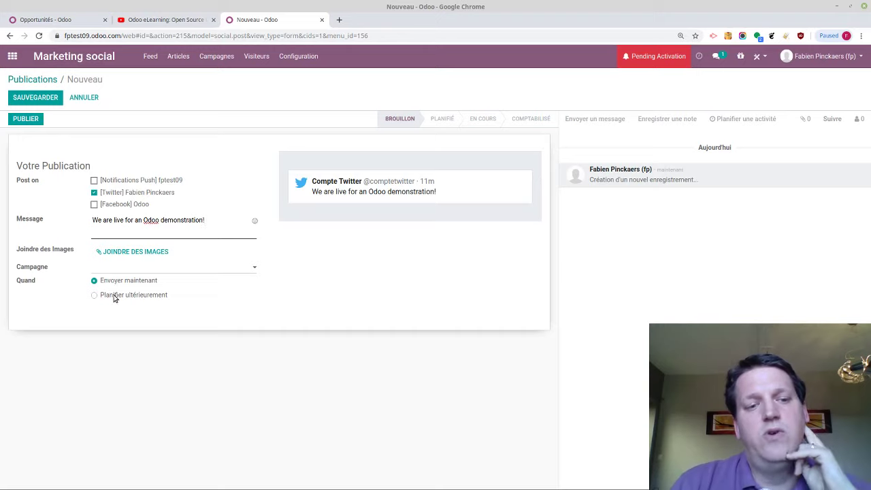
left_click(113, 208)
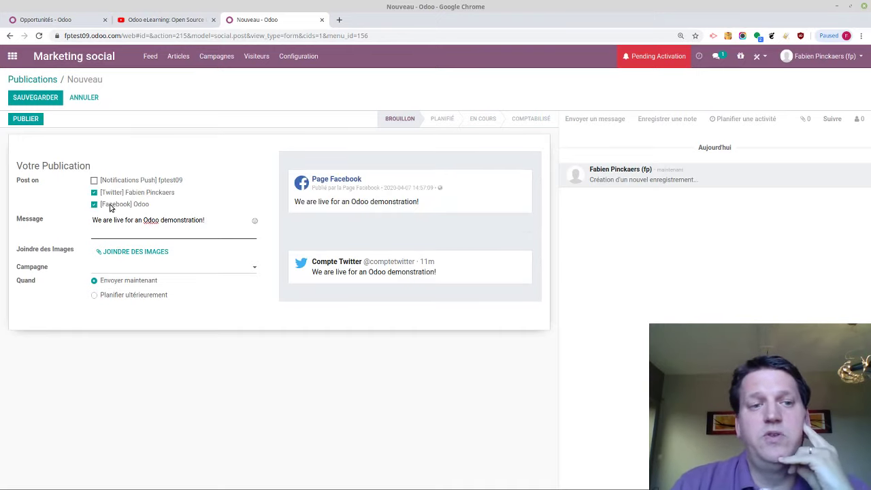
left_click(131, 182)
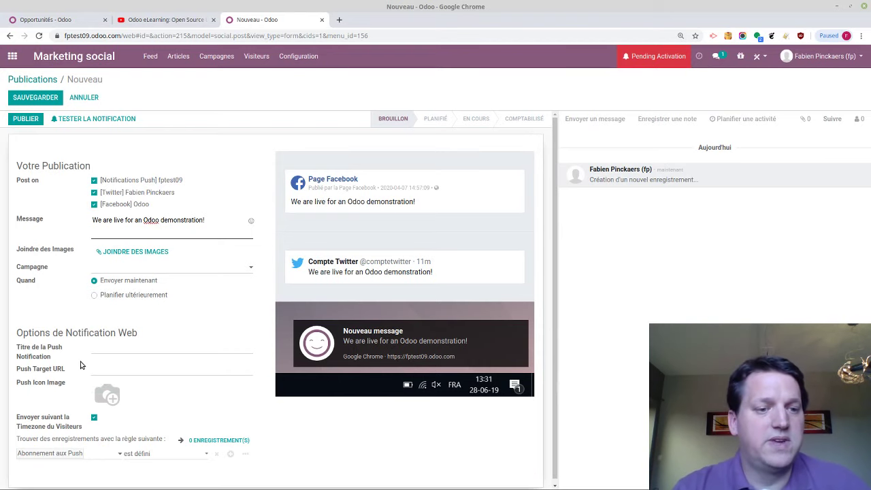
Untick push notifications and Facebook, then publish the post to Twitter only
scroll(80, 365, "down", 1)
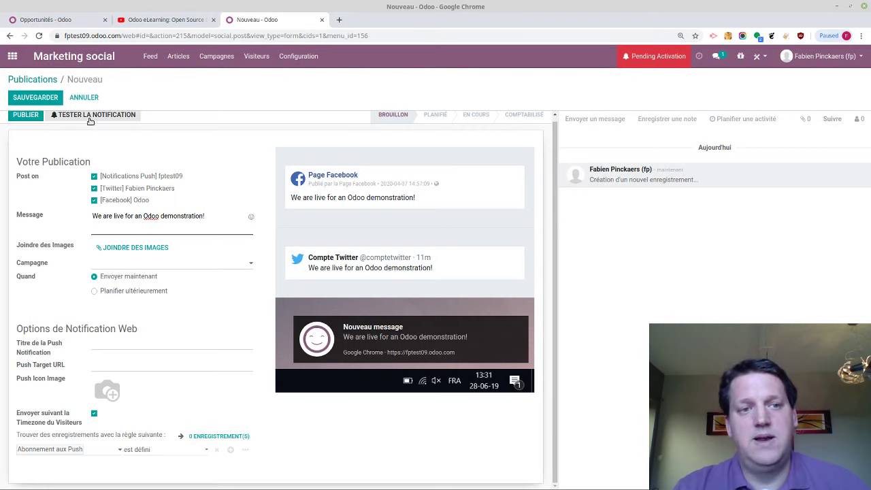
scroll(79, 151, "up", 1)
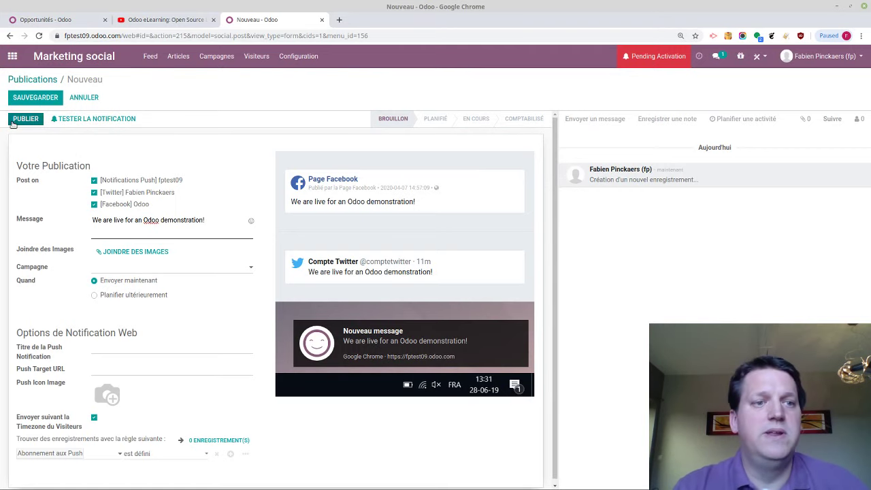
left_click(94, 181)
left_click(94, 204)
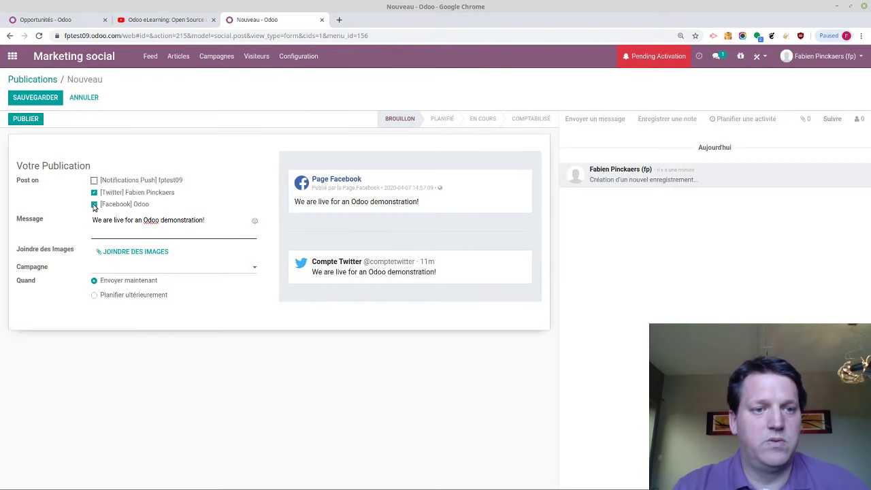
left_click(33, 119)
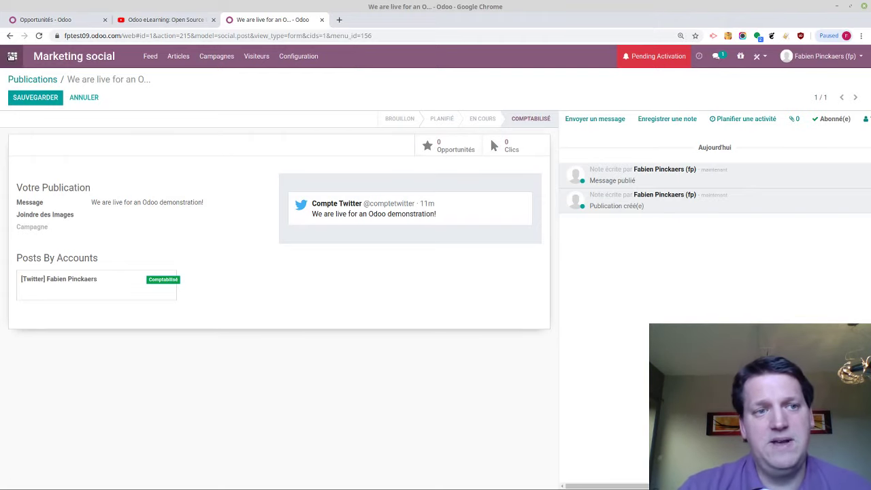
left_click(12, 56)
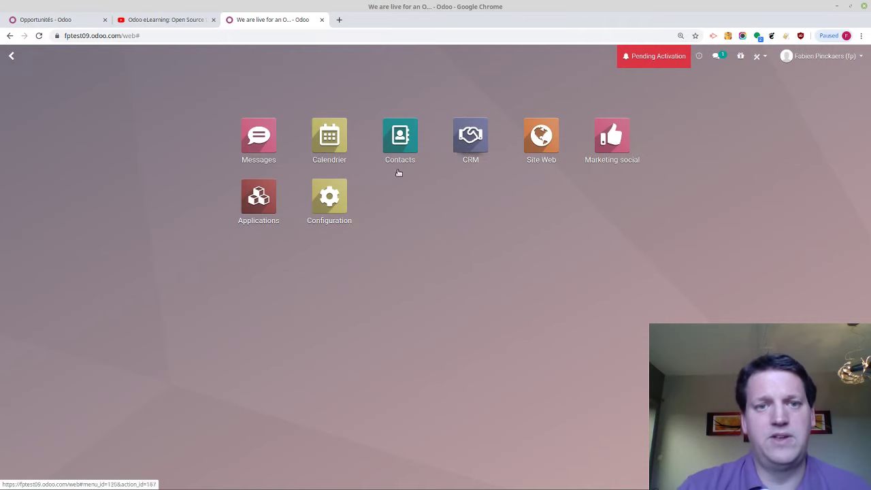
left_click(10, 62)
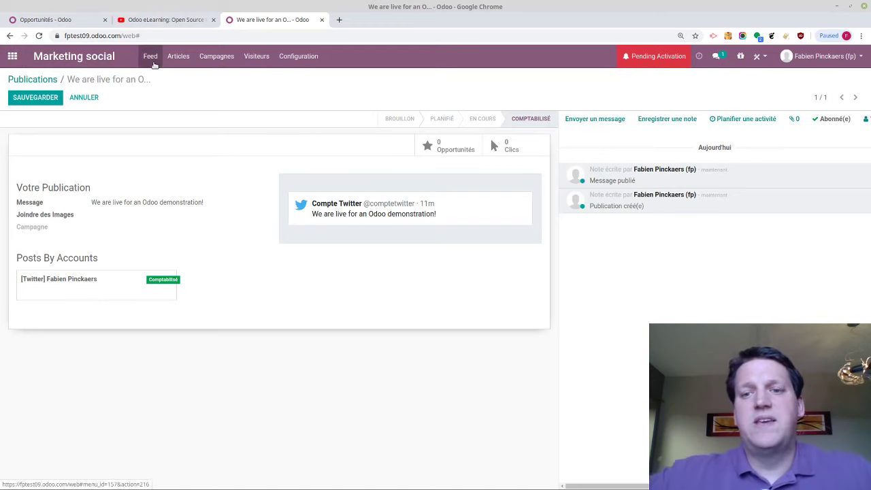
Refresh the feed to show the new demonstration tweet, then open Campagnes
left_click(154, 63)
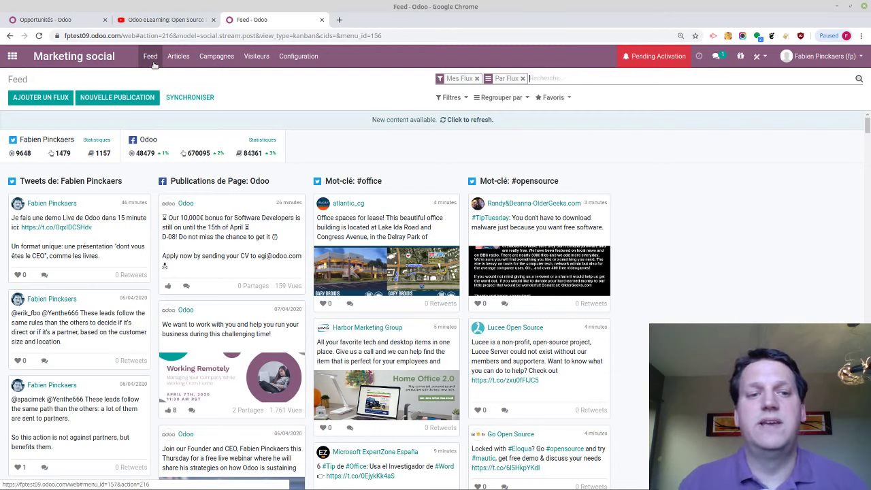
left_click(483, 121)
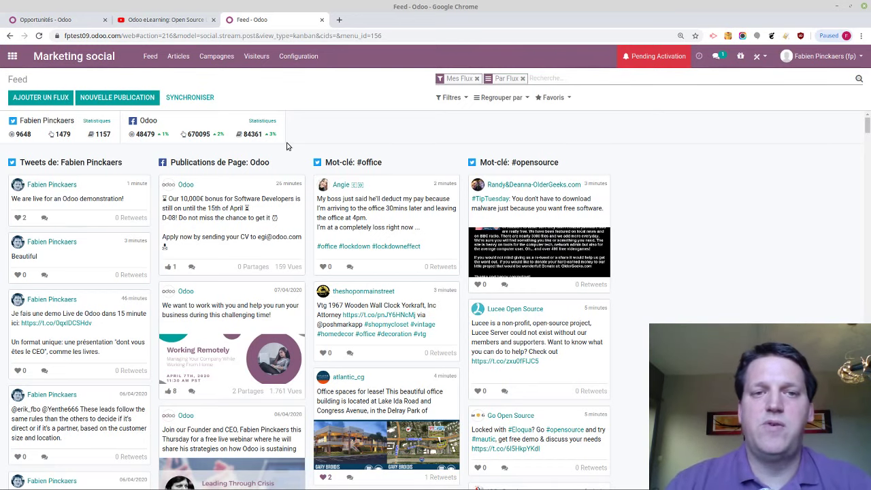
left_click(220, 60)
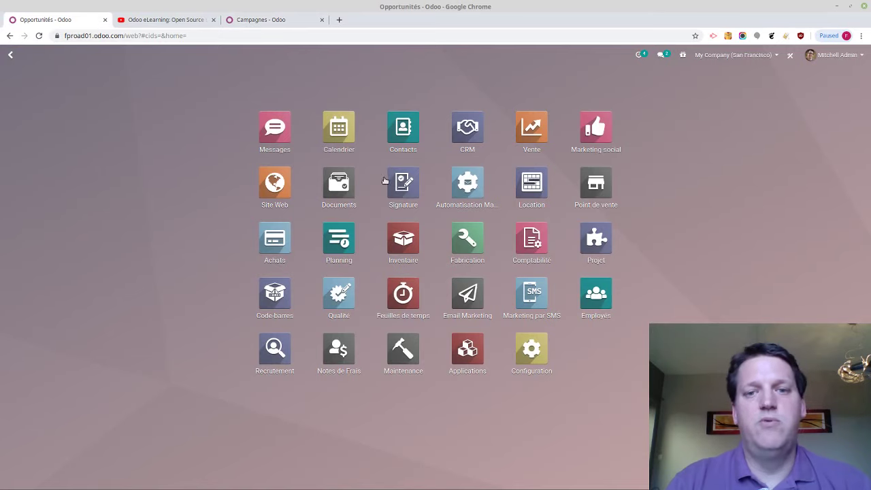
Browse Campagnes, Visiteurs and Feed, then advance the Mentimeter poll to the next question
left_click(579, 117)
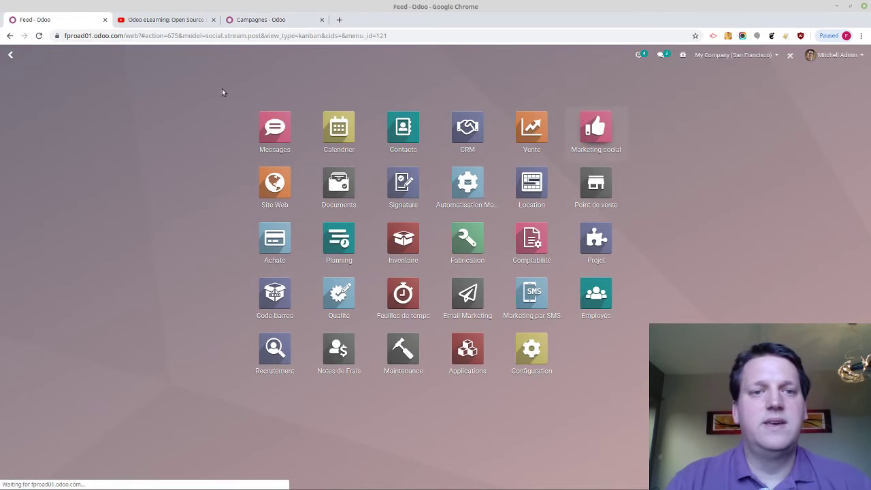
left_click(196, 64)
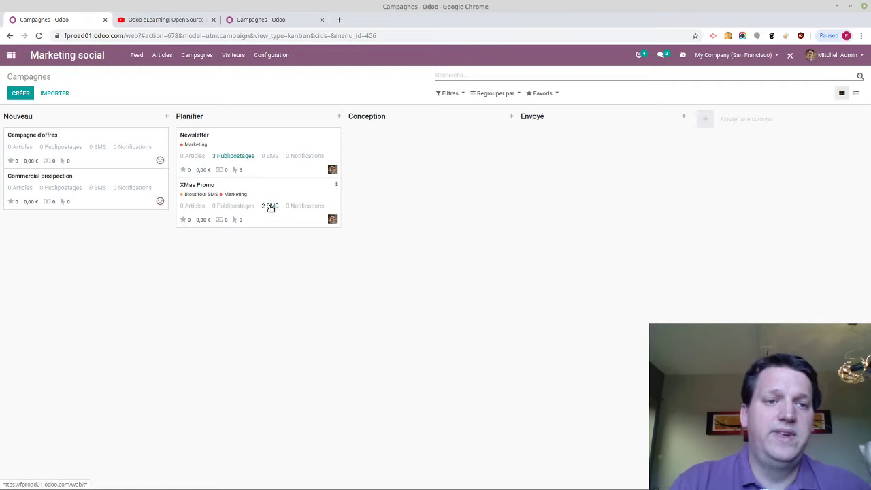
left_click(233, 55)
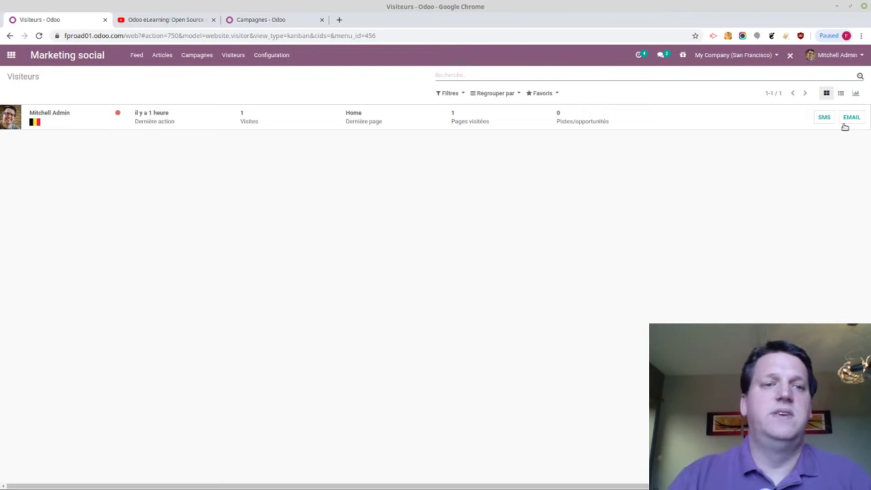
left_click(136, 54)
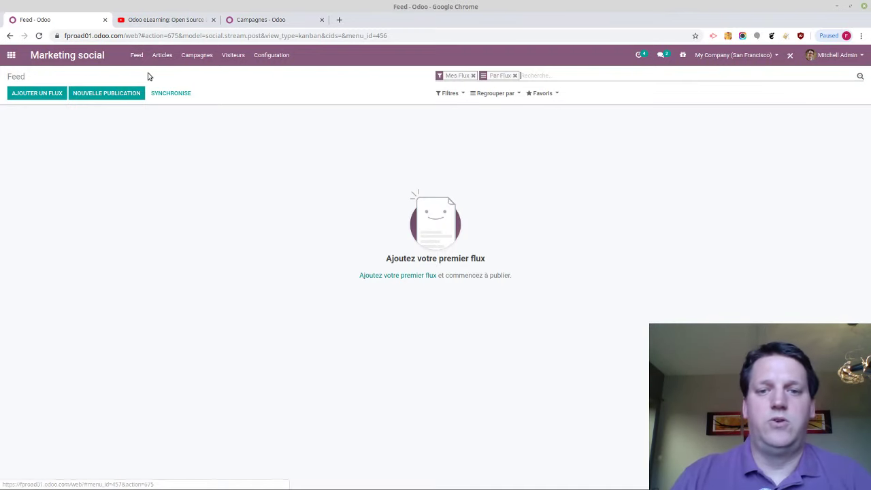
key("ctrl+alt+Right")
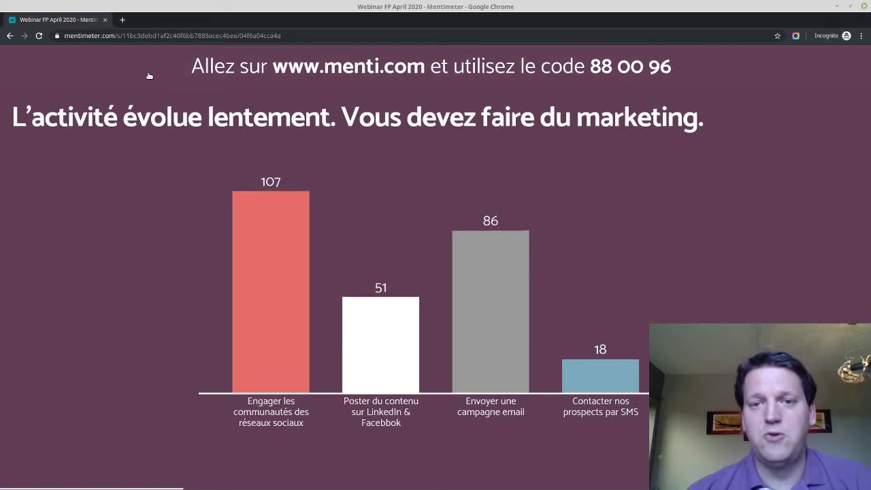
key("Right")
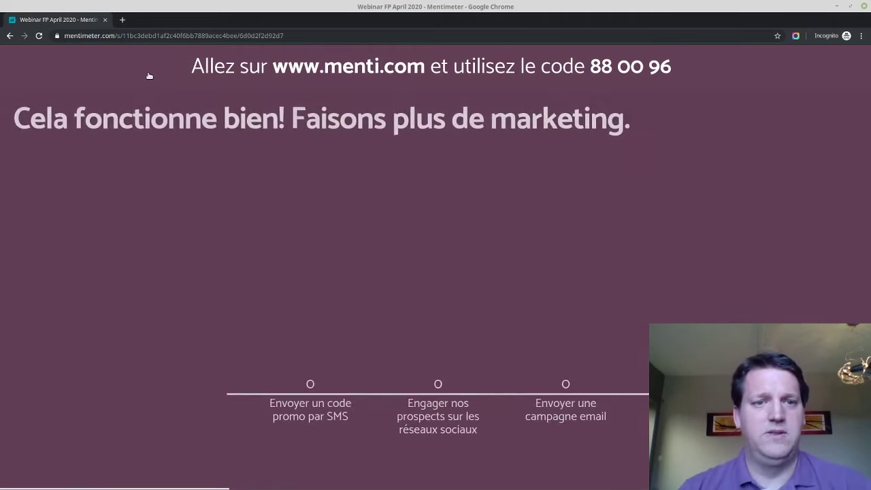
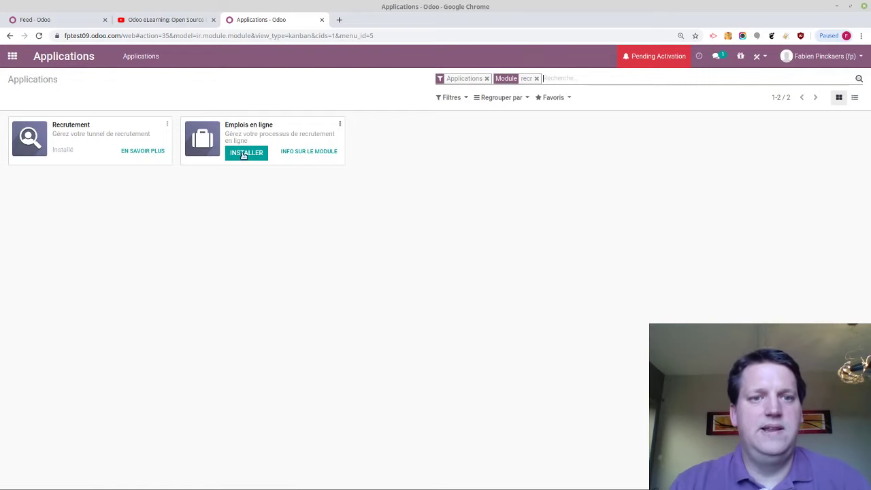
Install the Emplois en ligne module and load odoo.com/jobs in a new tab
left_click(233, 156)
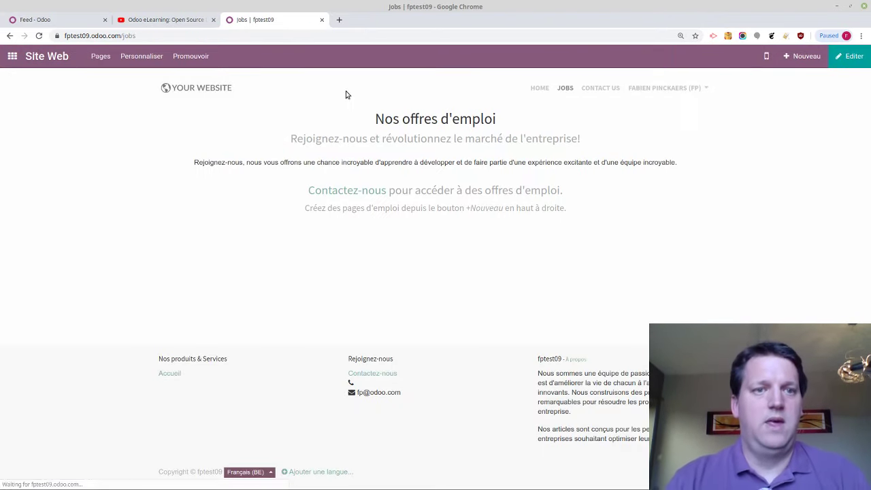
left_click(339, 19)
type("odoo.com/jobs")
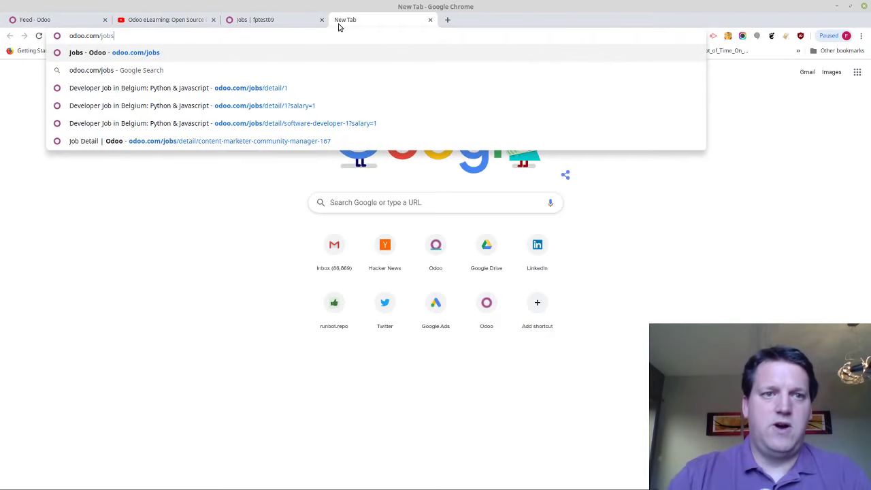
key("Return")
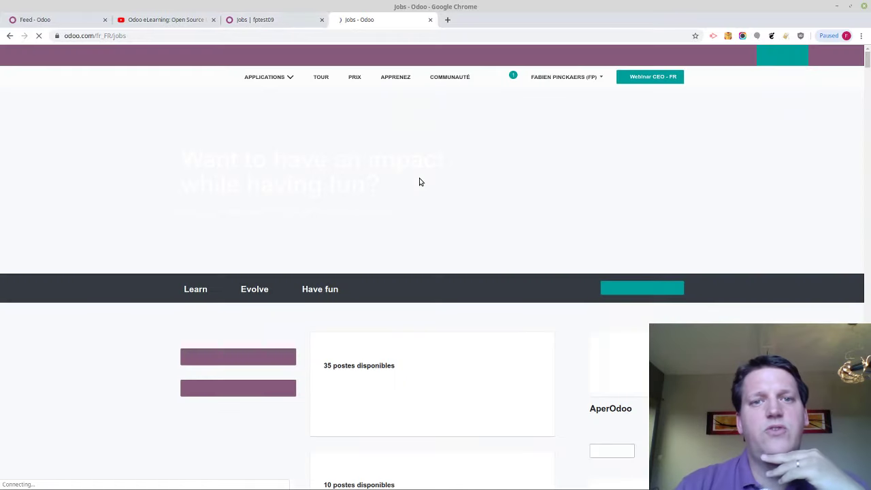
Read through Odoo's Software Developer job posting, then return to the test site's tab
scroll(419, 181, "down", 3)
scroll(419, 181, "down", 6)
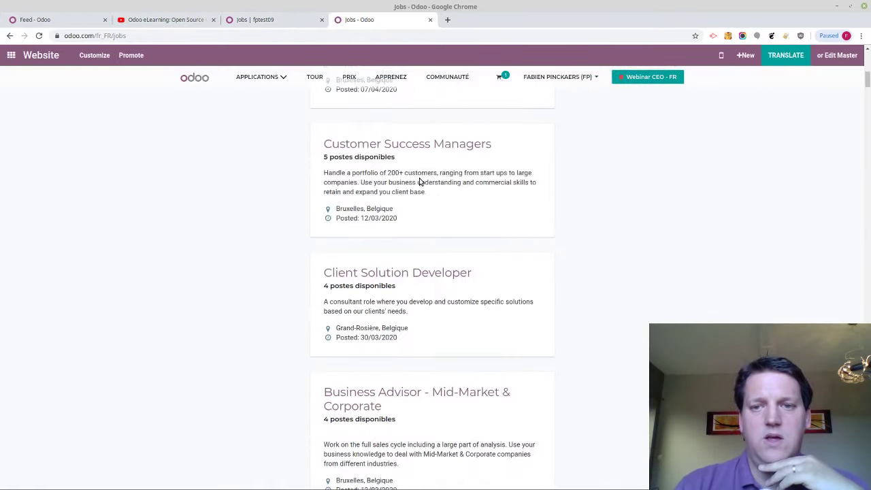
scroll(418, 181, "up", 5)
scroll(416, 179, "up", 1)
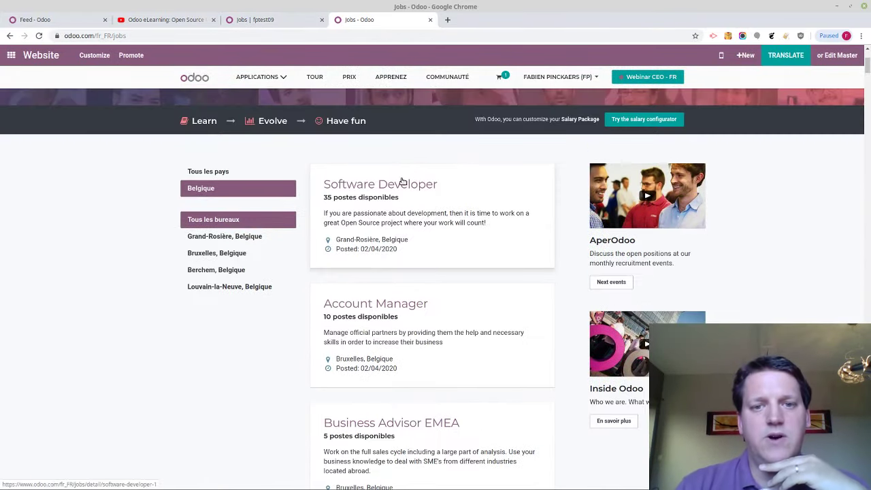
left_click(401, 184)
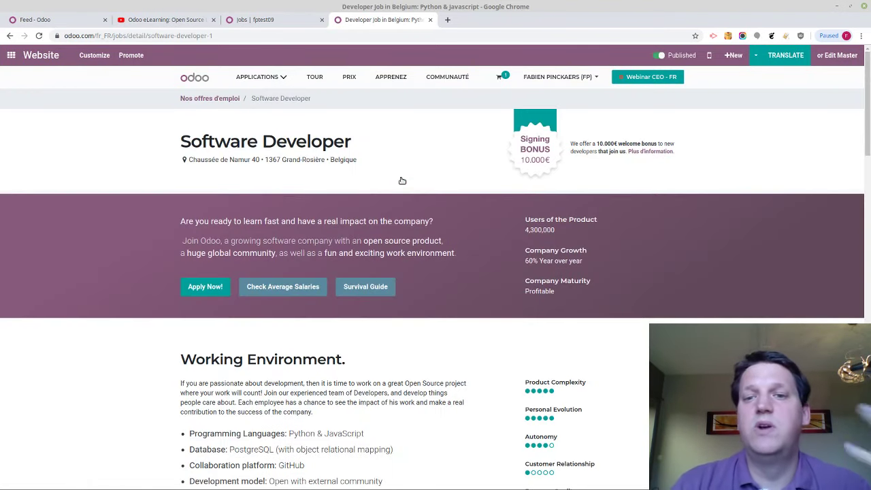
scroll(868, 145, "down", 3)
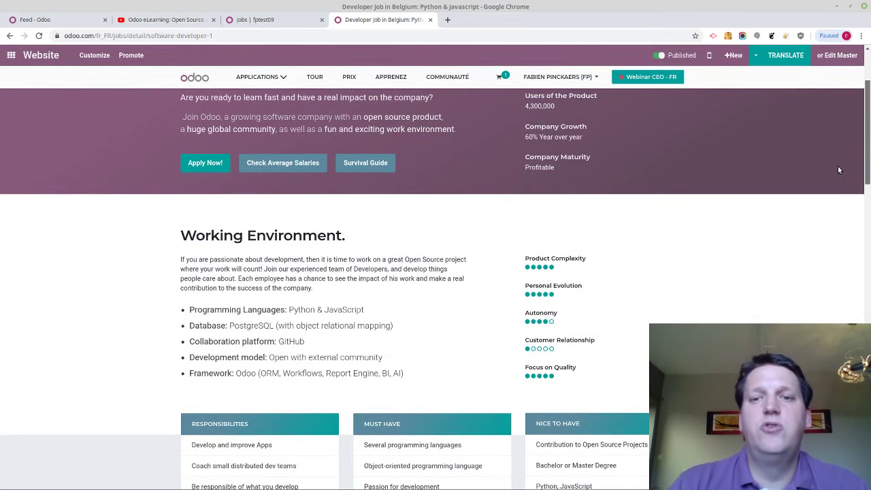
scroll(837, 165, "down", 3)
scroll(820, 204, "down", 1)
scroll(817, 161, "up", 3)
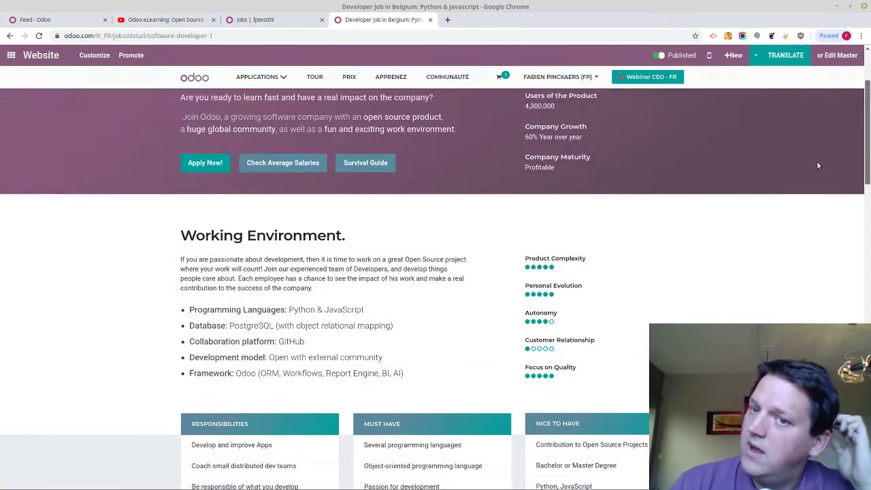
scroll(868, 151, "up", 2)
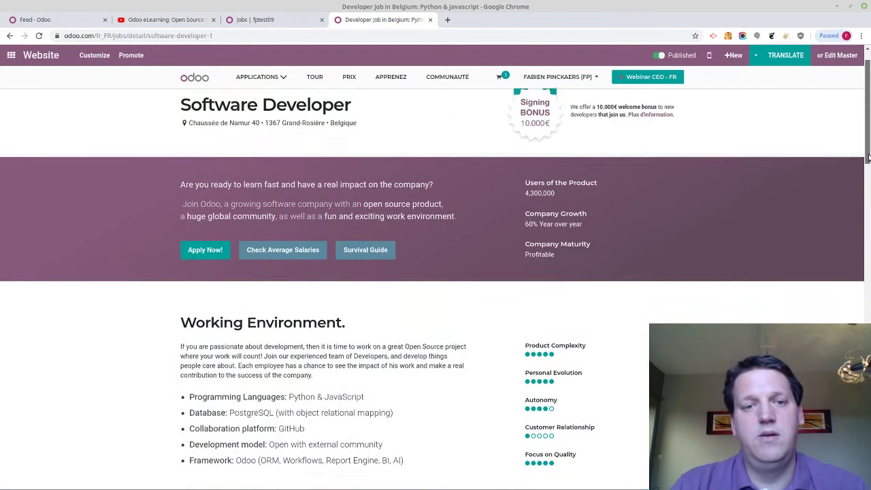
scroll(847, 194, "down", 4)
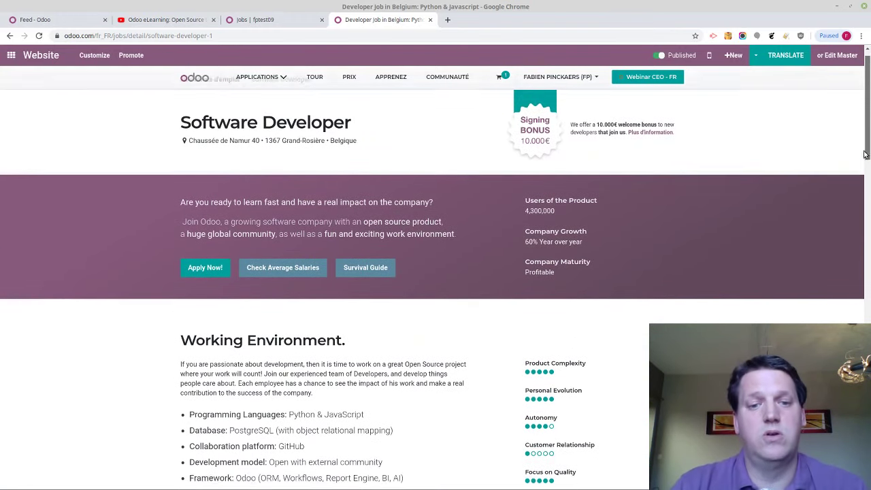
scroll(847, 194, "down", 17)
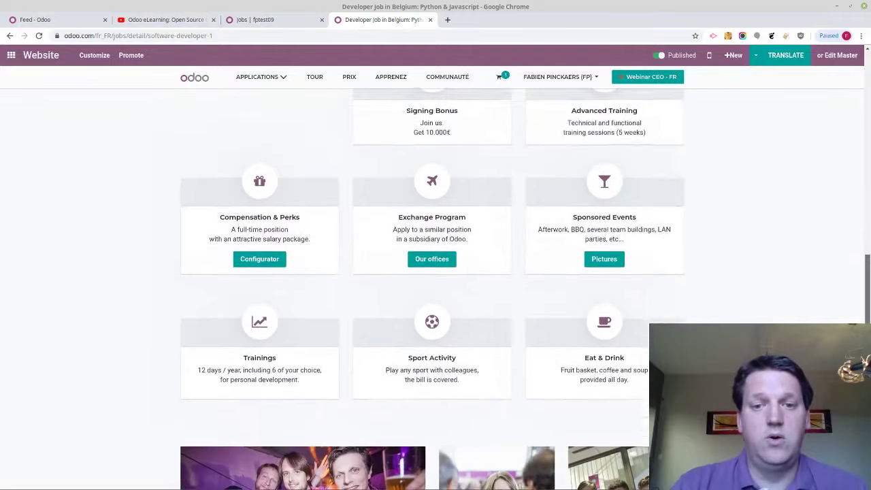
scroll(749, 130, "up", 20)
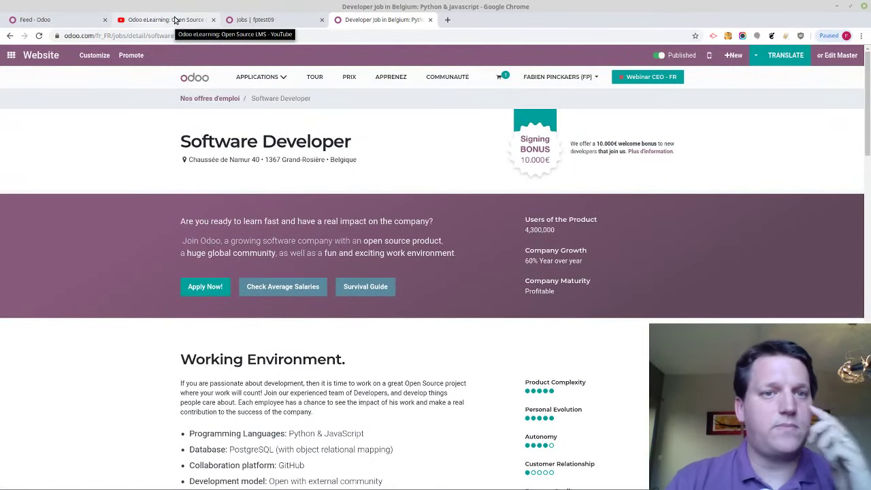
left_click(231, 19)
Create a 'Community Manager' job position in the Recruitment app
left_click(27, 21)
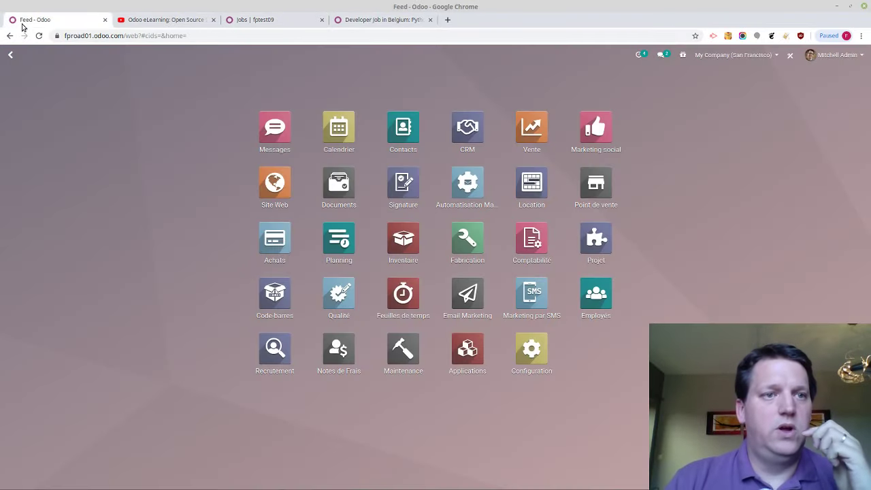
left_click(272, 20)
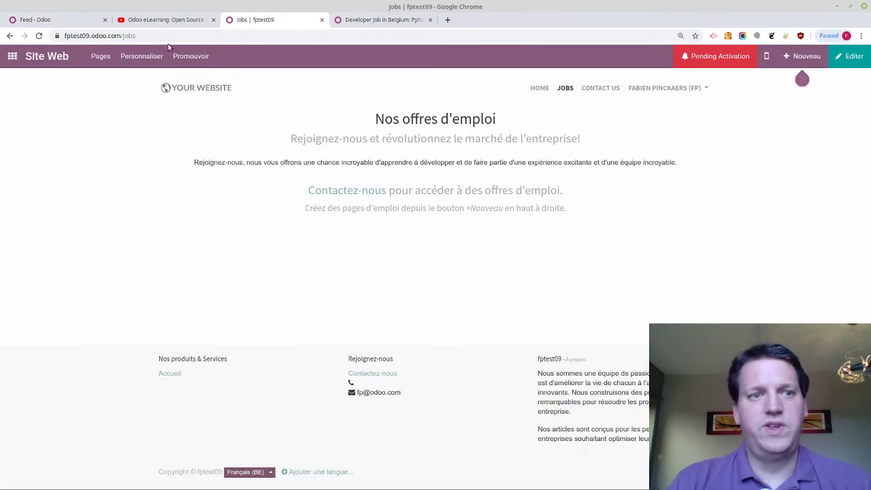
left_click(10, 56)
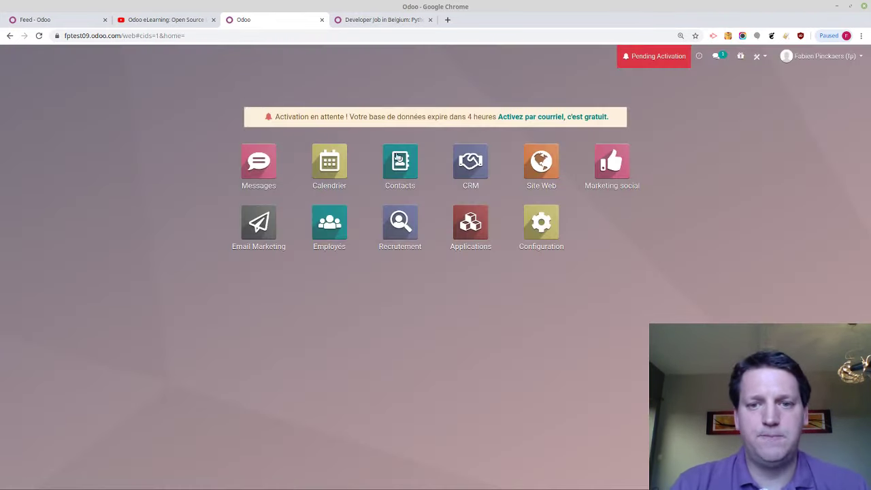
left_click(396, 224)
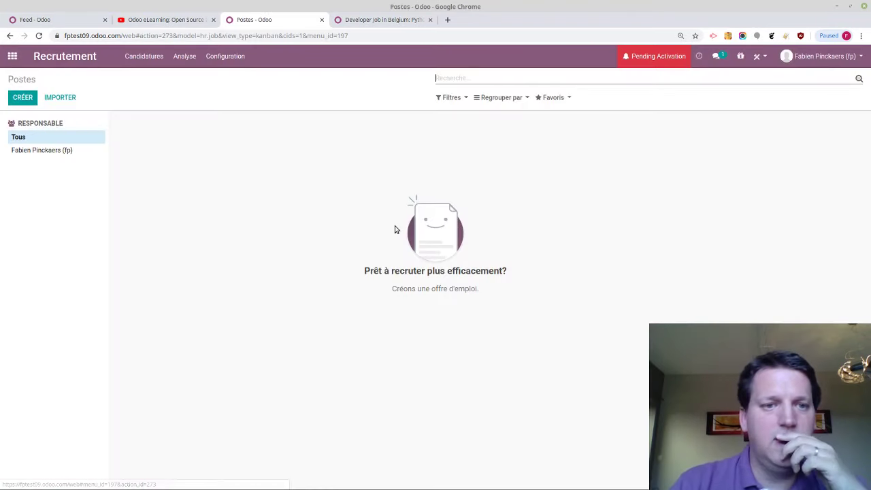
left_click(23, 97)
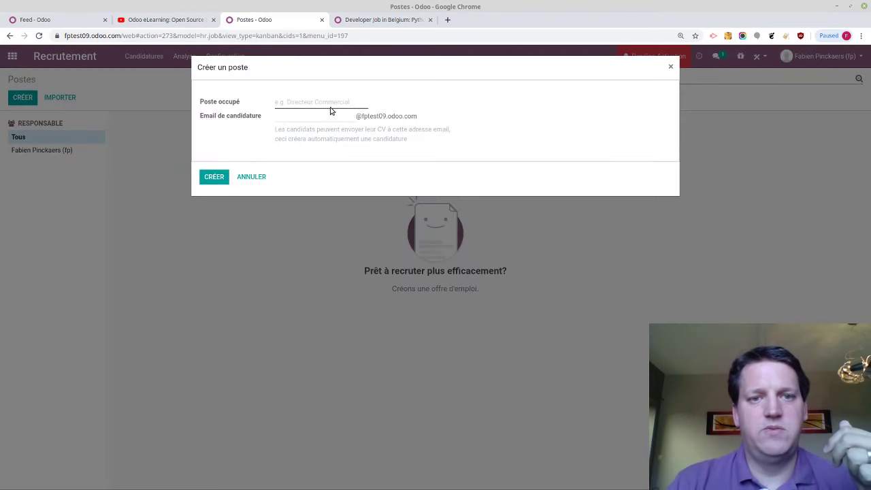
type("Commu")
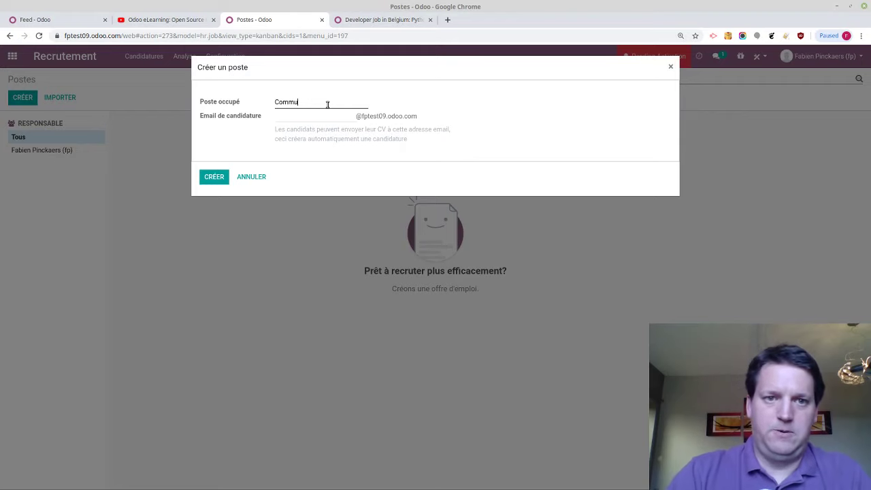
type("nity Manager")
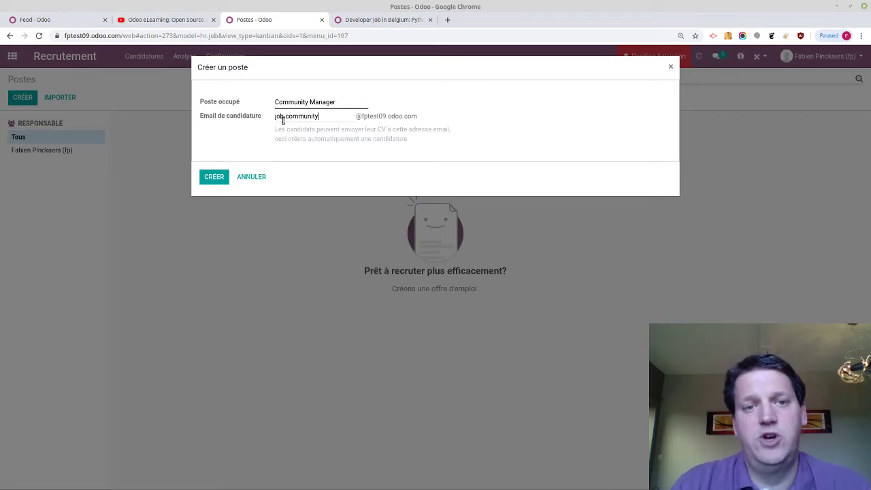
left_click(217, 177)
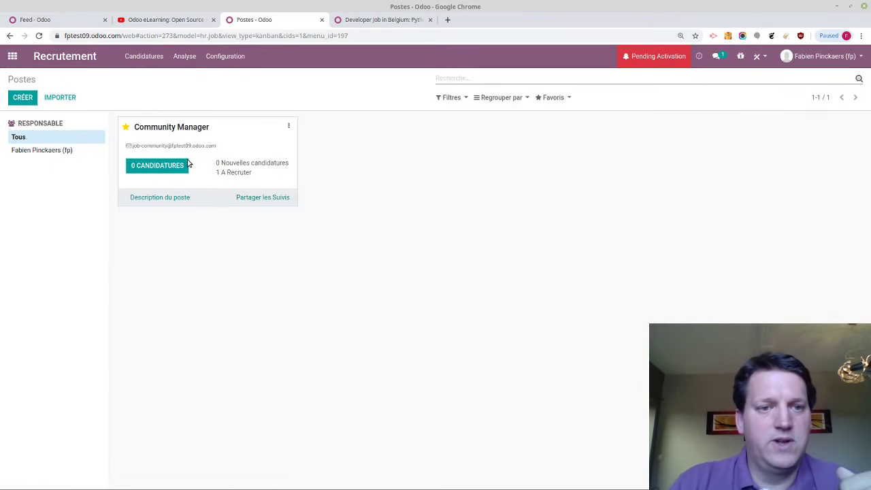
Copy the job's application e-mail alias and load gmail.com in a new tab
double_click(153, 144)
left_click(138, 145)
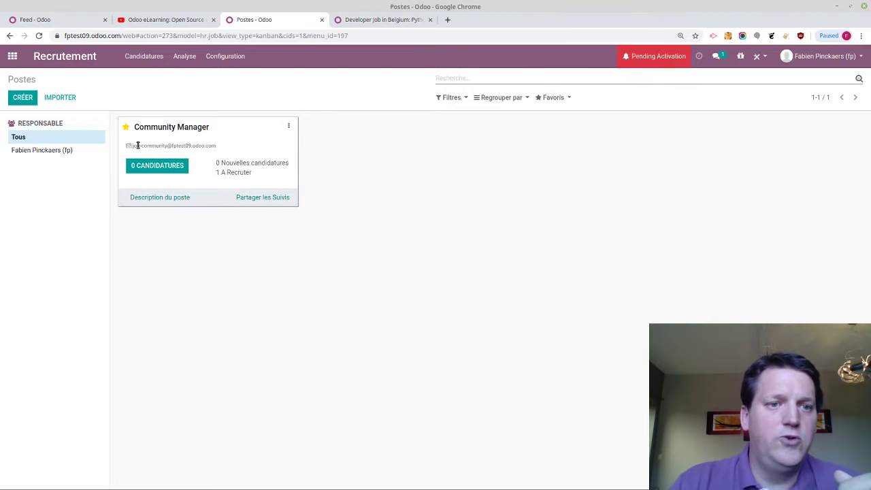
left_click_drag(133, 145, 221, 145)
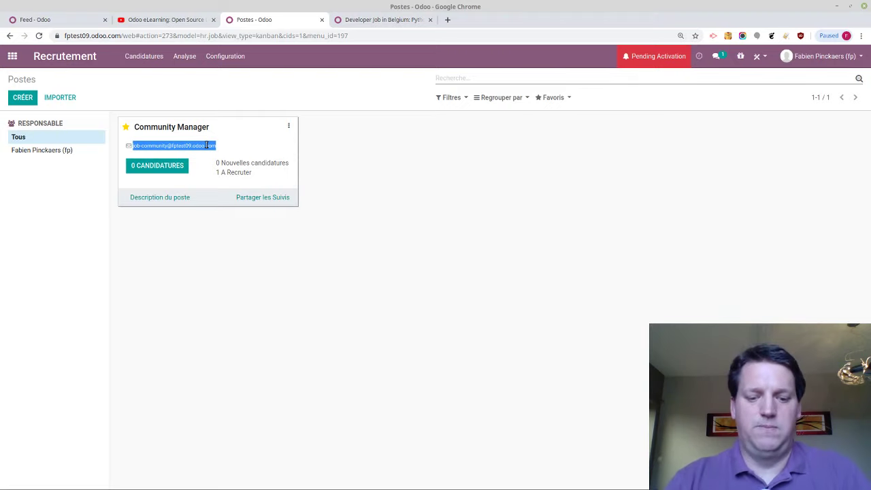
key("ctrl+t")
type("gmail.com")
key("Return")
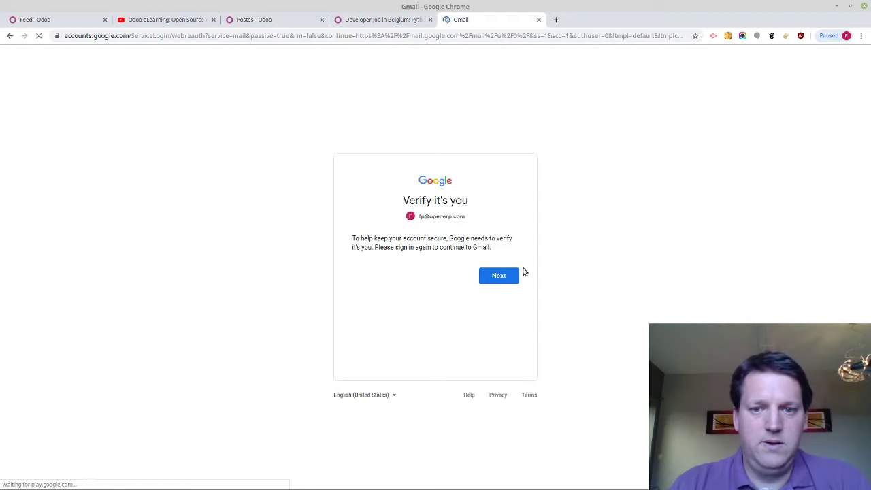
Sign in to Google using the hashed password generated from the master key
left_click(509, 275)
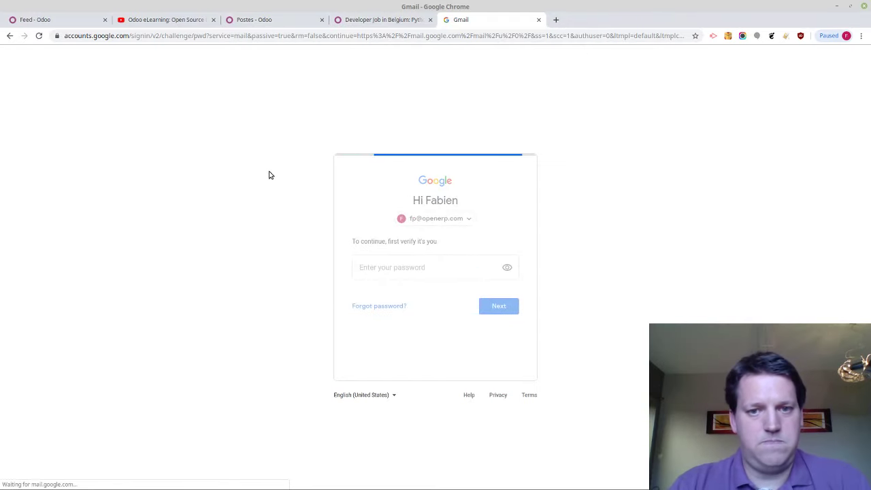
left_click(506, 306)
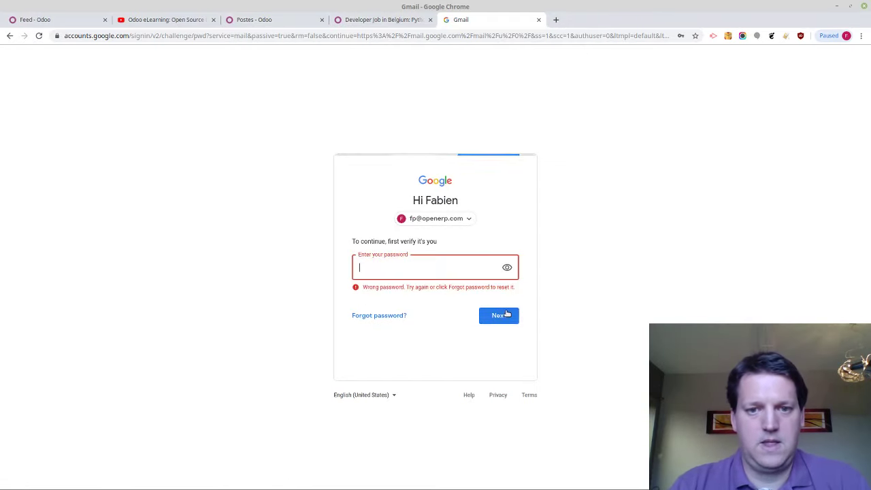
left_click(786, 36)
left_click(760, 79)
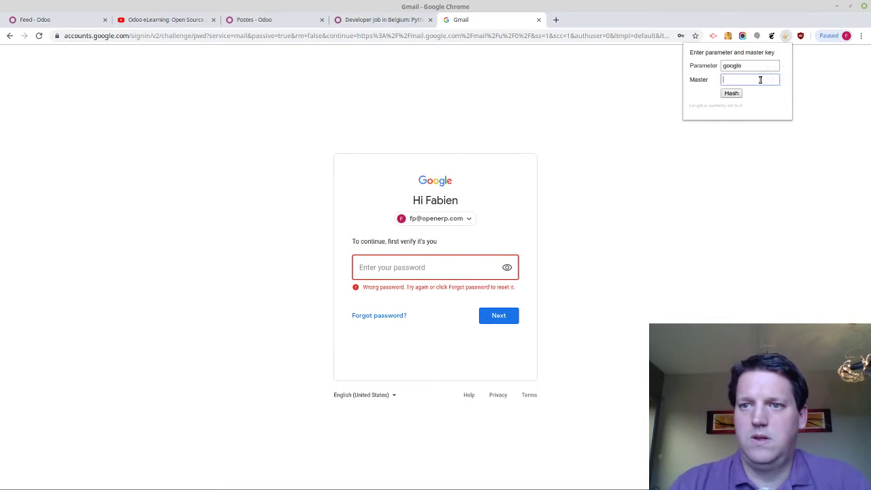
type("•••••••••")
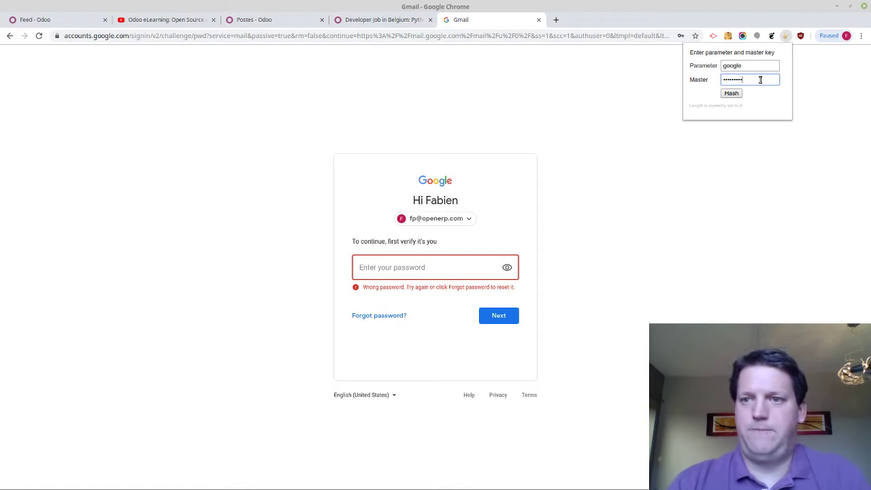
left_click(729, 95)
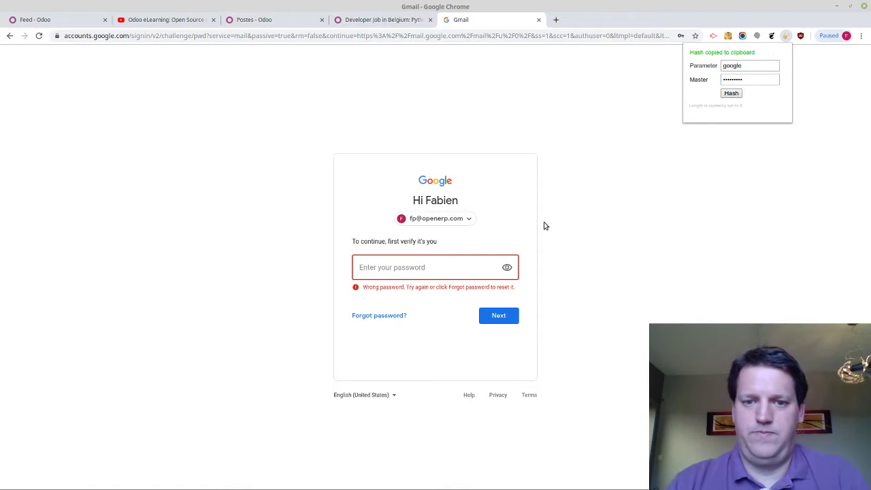
left_click(475, 264)
key("ctrl+v")
left_click(515, 321)
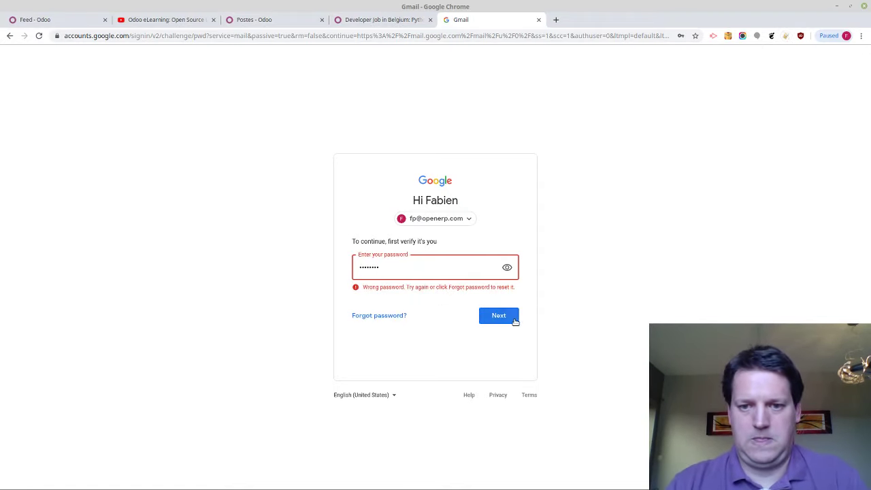
left_click(515, 321)
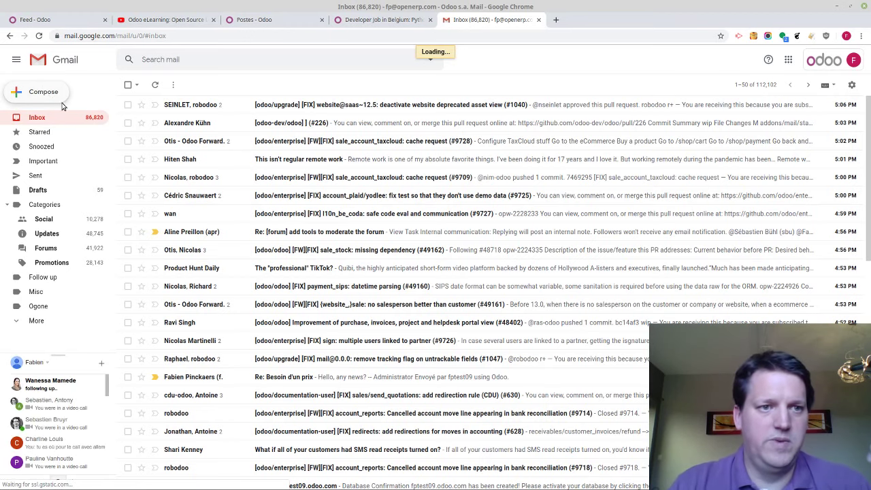
Start a new Gmail message and look up the job's application address
left_click(34, 90)
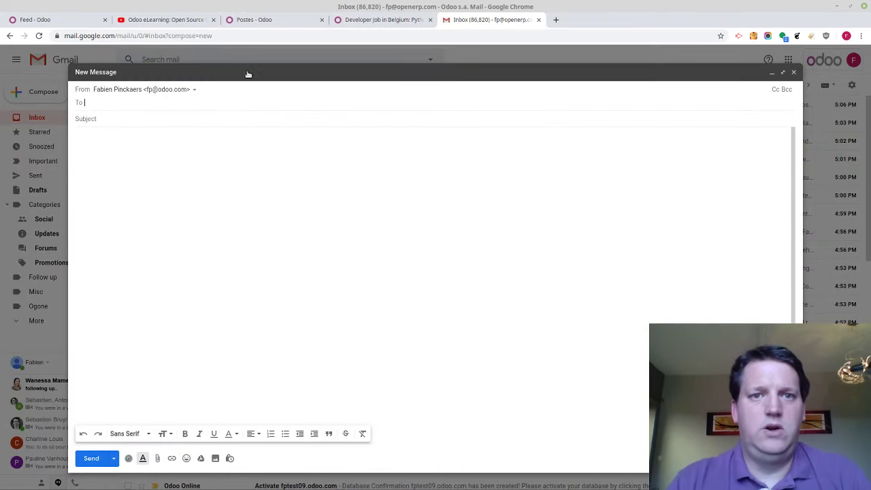
left_click(371, 22)
left_click(274, 22)
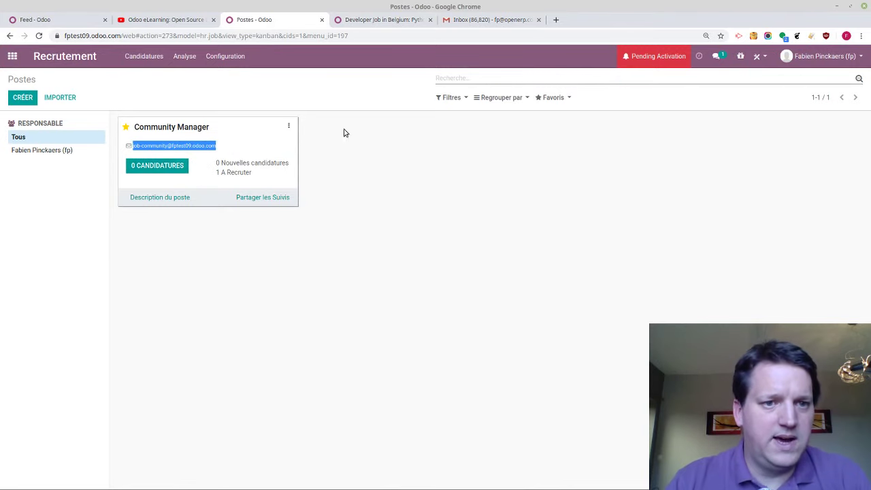
left_click(469, 24)
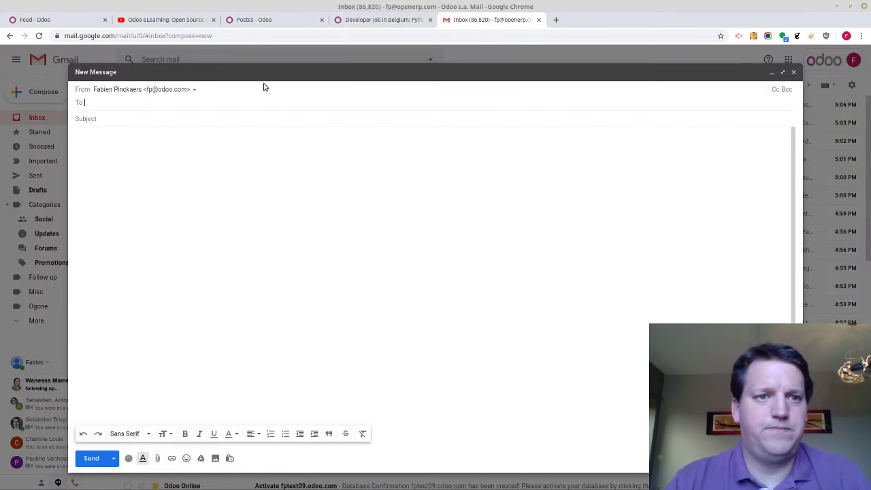
left_click(184, 104)
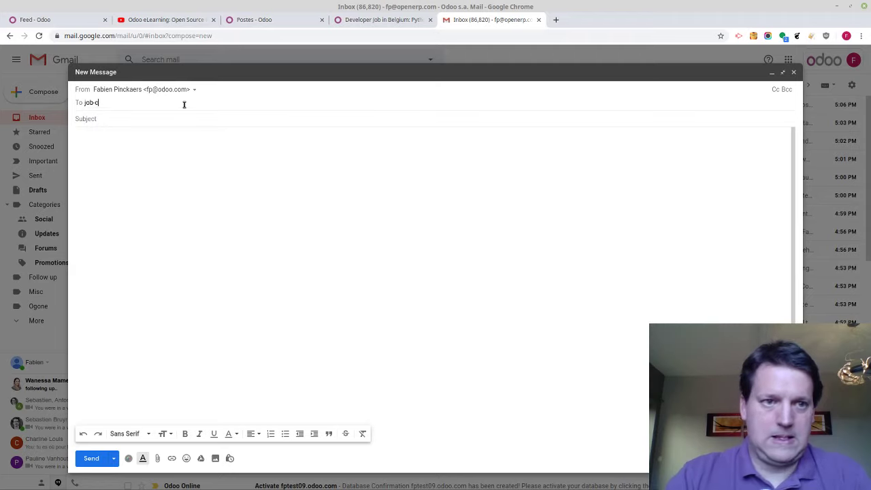
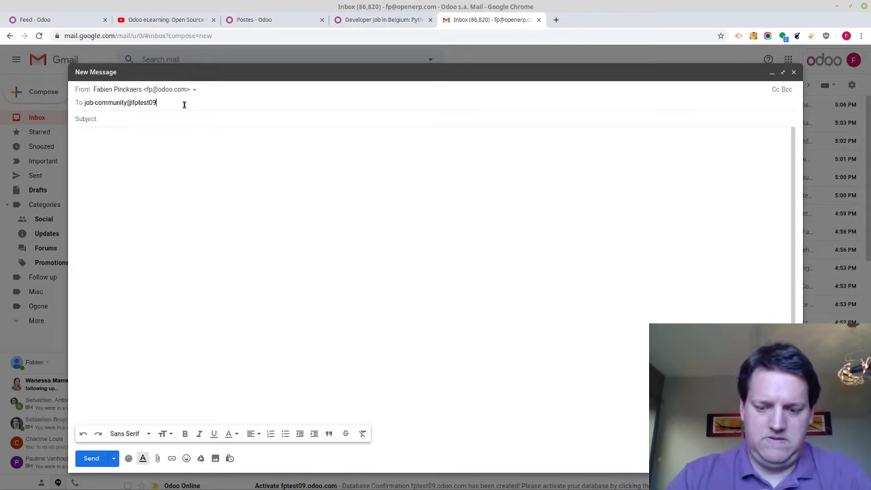
key("Tab")
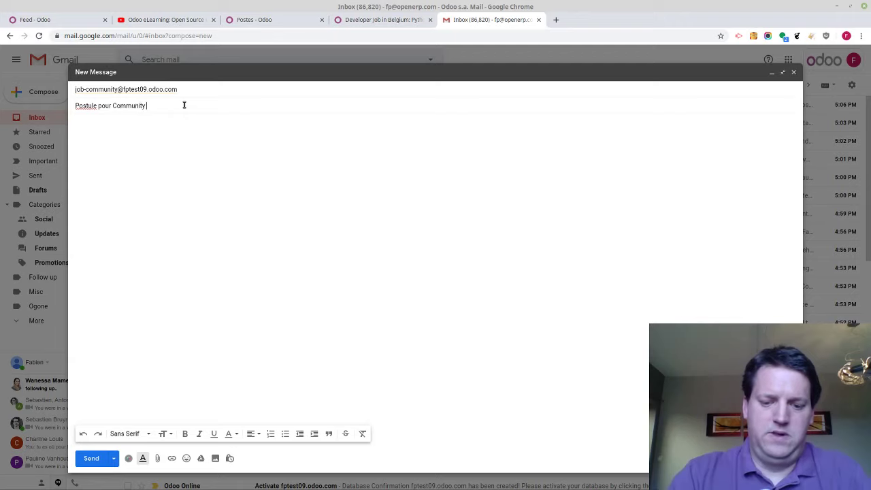
key("Tab")
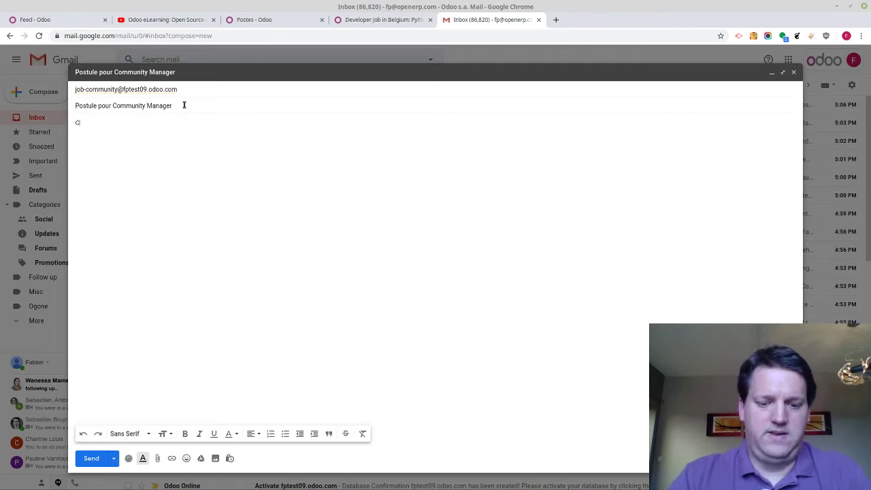
type("CV en attachment")
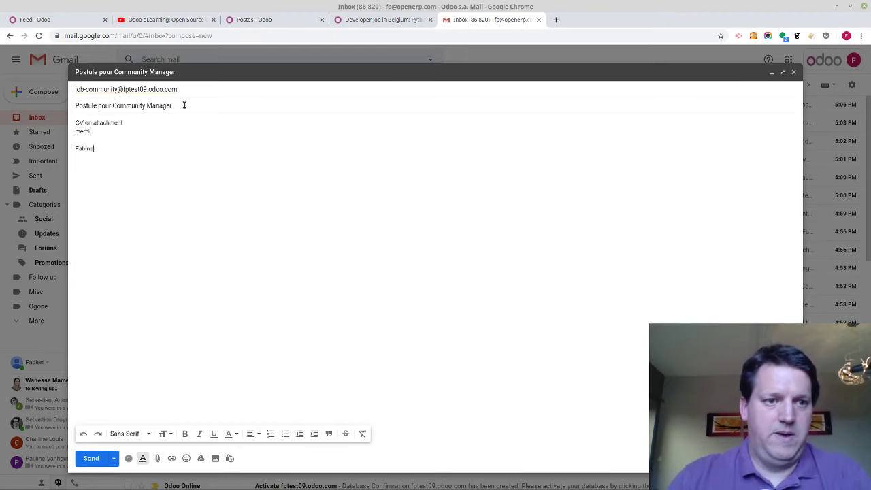
key("Return")
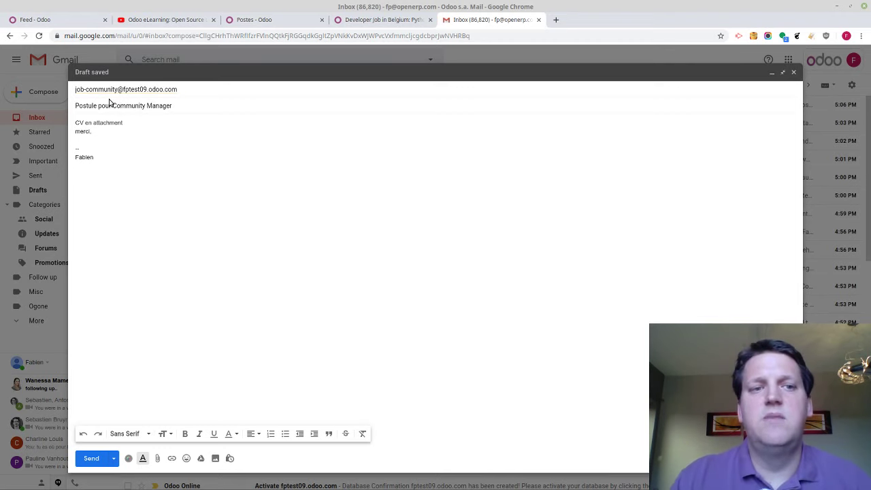
left_click(104, 467)
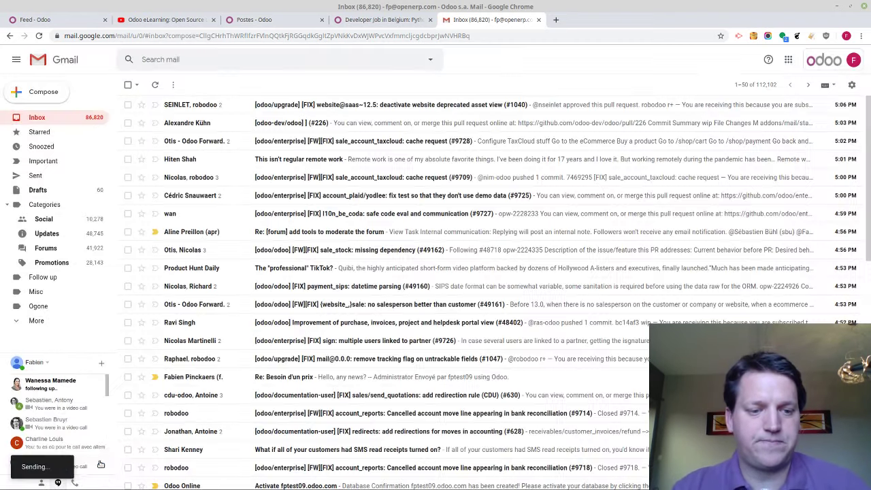
left_click(354, 19)
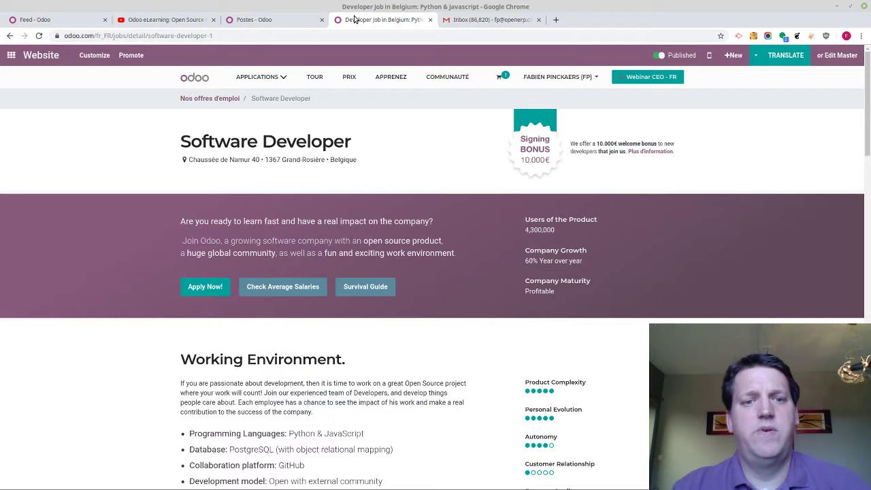
Open the Community Manager applications and check the e-mailed applicant's record
left_click(257, 19)
left_click(397, 148)
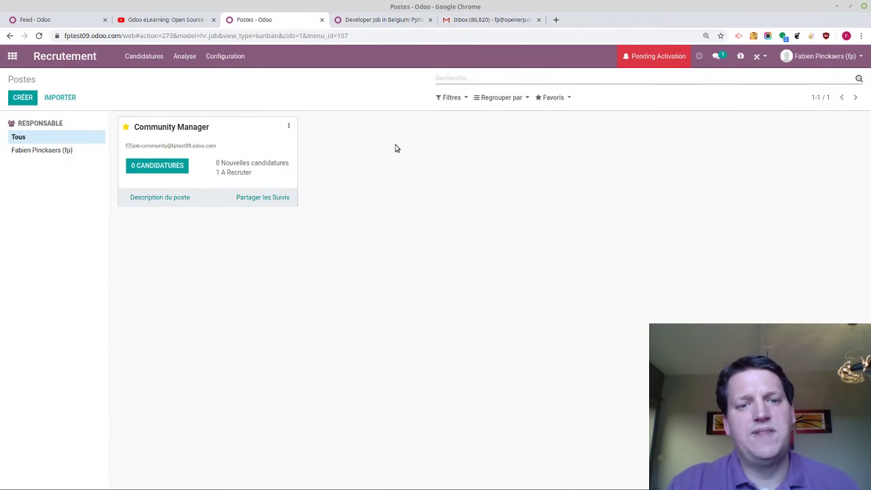
left_click(479, 83)
left_click(139, 164)
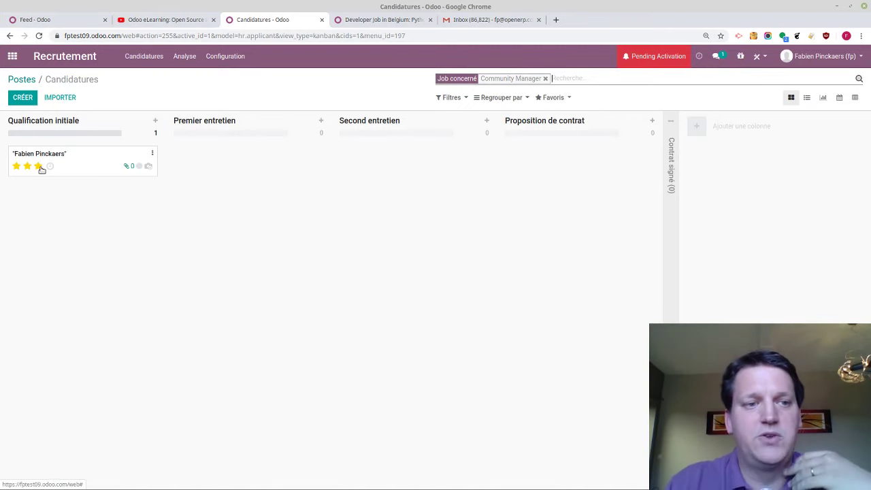
left_click(85, 163)
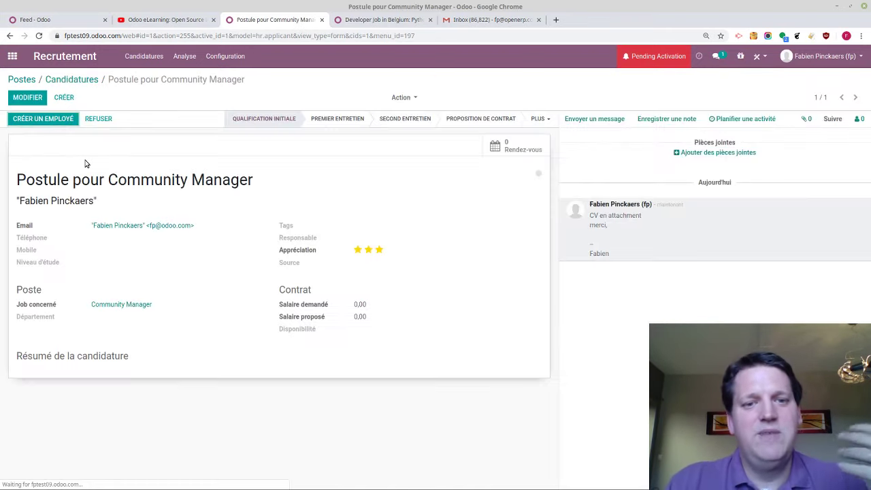
left_click(87, 80)
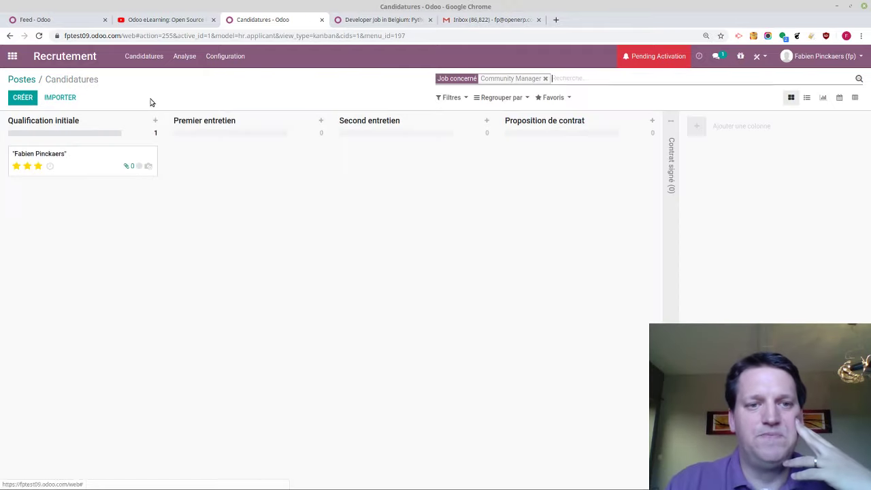
Create a 'Test de Logique' stage before Second entretien and move the applicant into it
left_click_drag(104, 150, 435, 157)
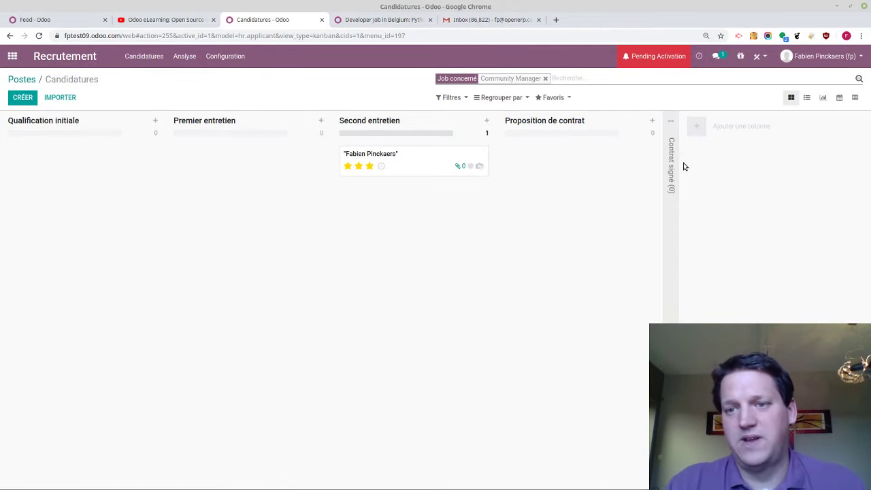
left_click(696, 141)
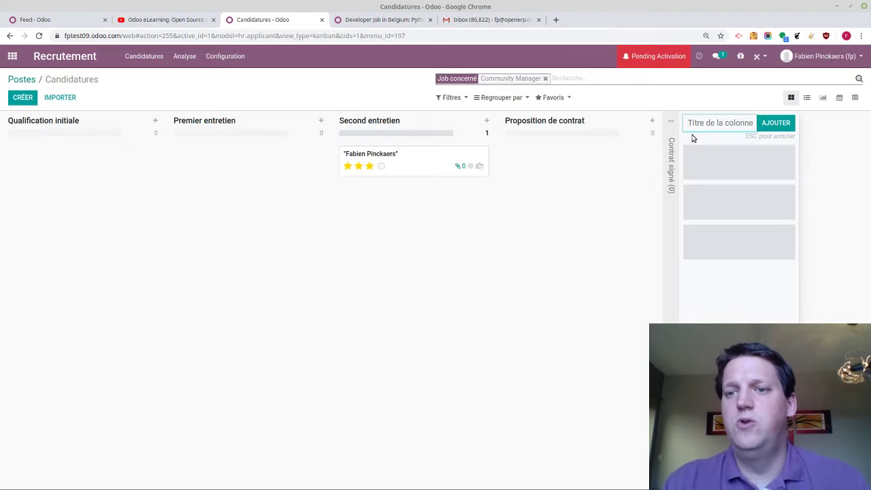
type("T")
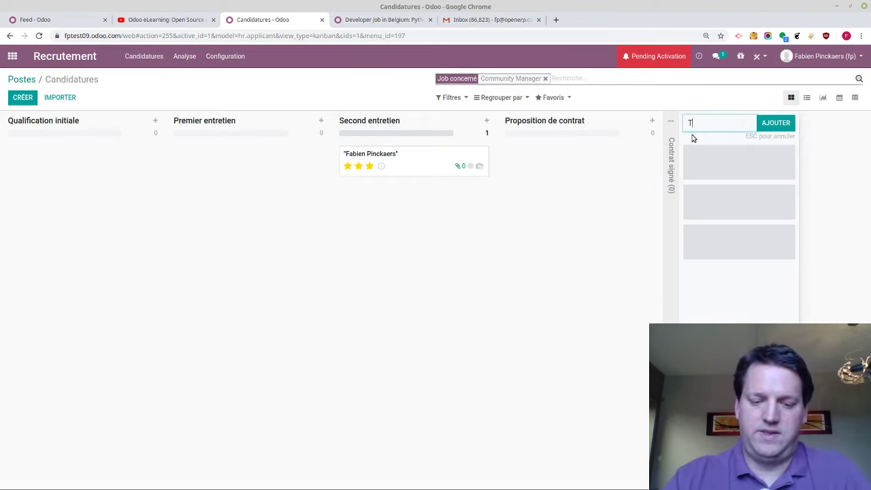
type("est de Logique")
key("Return")
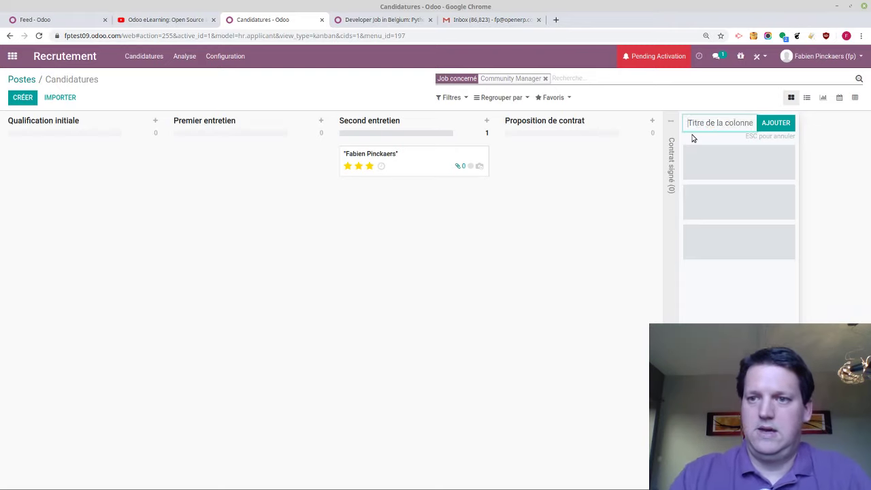
left_click_drag(655, 121, 354, 140)
left_click_drag(618, 166, 410, 173)
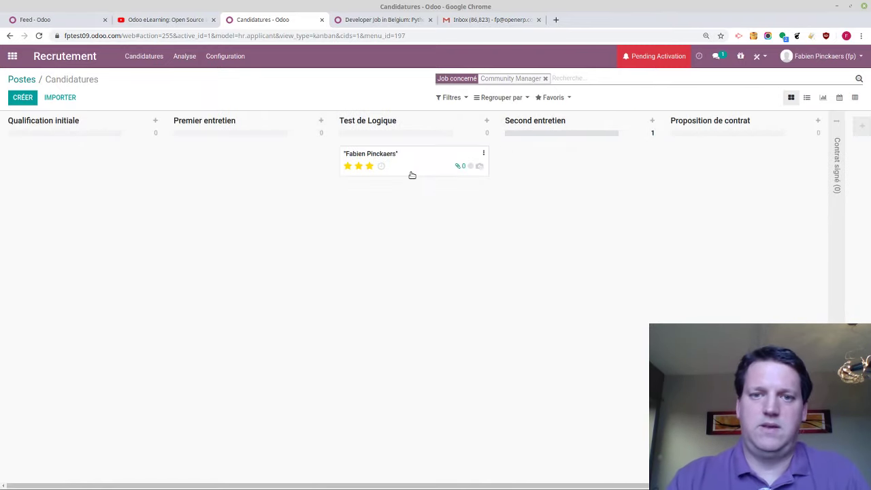
Book a Rendez-vous meeting Thursday 9 April from 10:00, then move the applicant to Second entretien
left_click(383, 167)
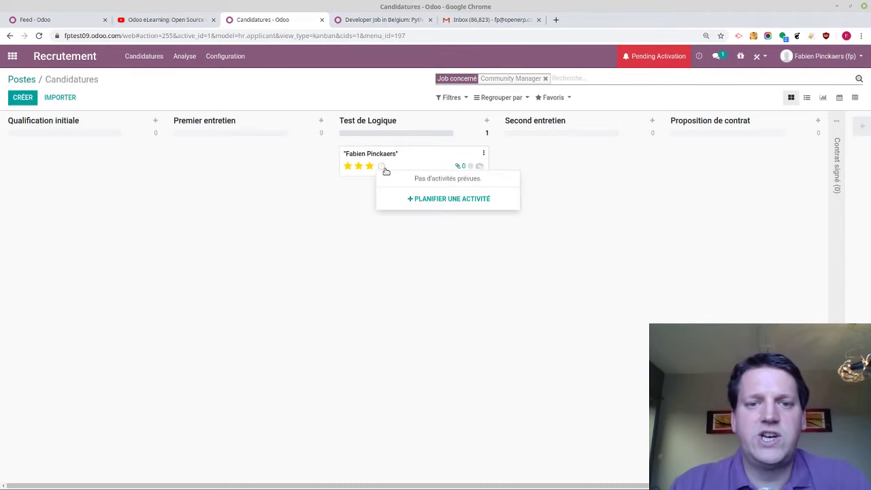
left_click(446, 198)
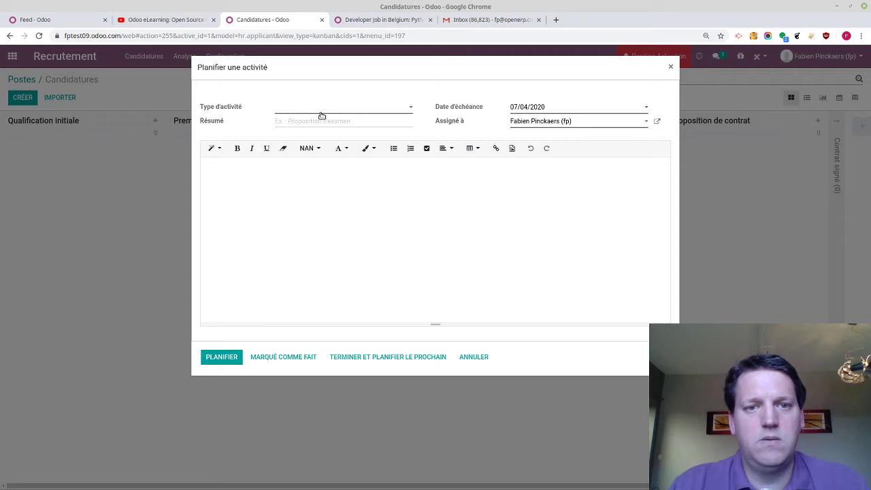
left_click(322, 113)
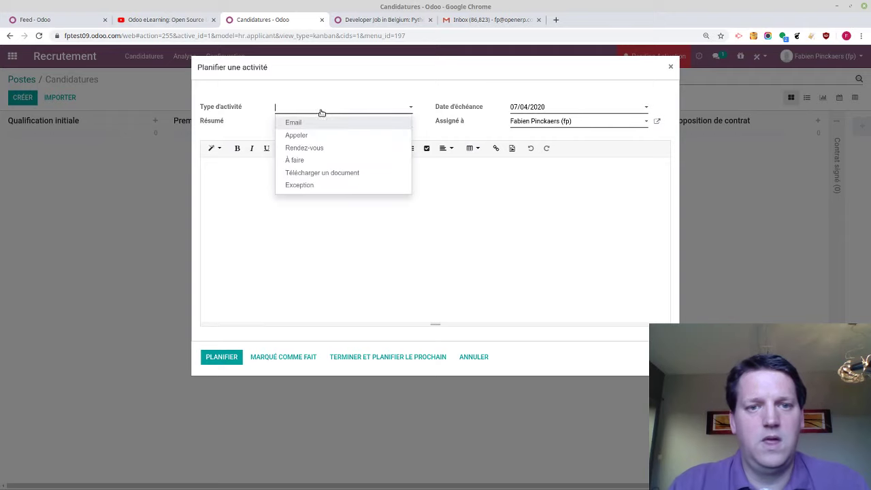
left_click(311, 147)
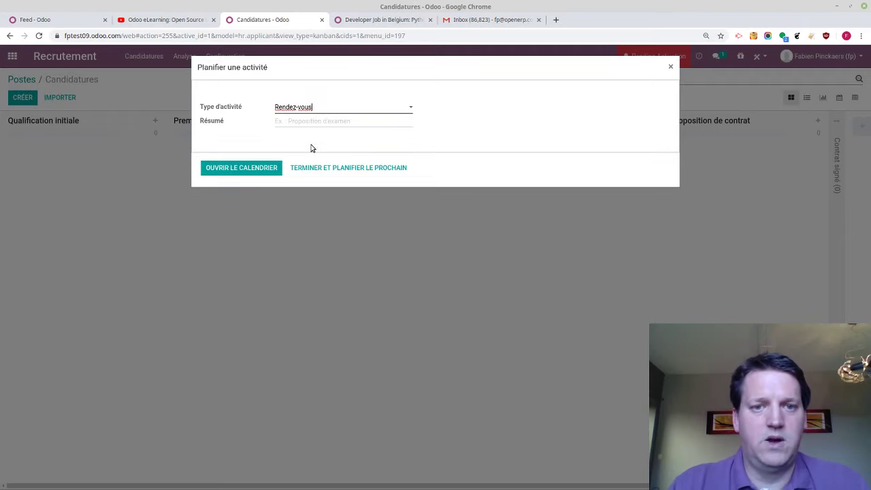
left_click(264, 175)
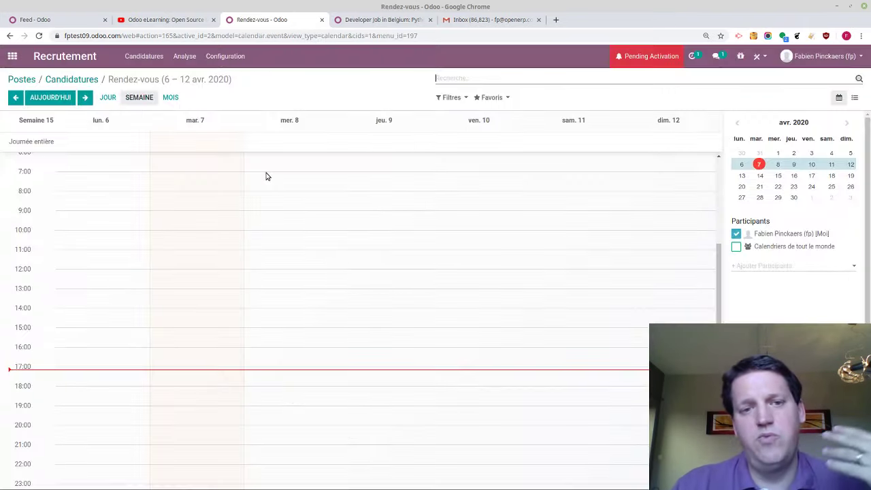
left_click_drag(510, 228, 506, 306)
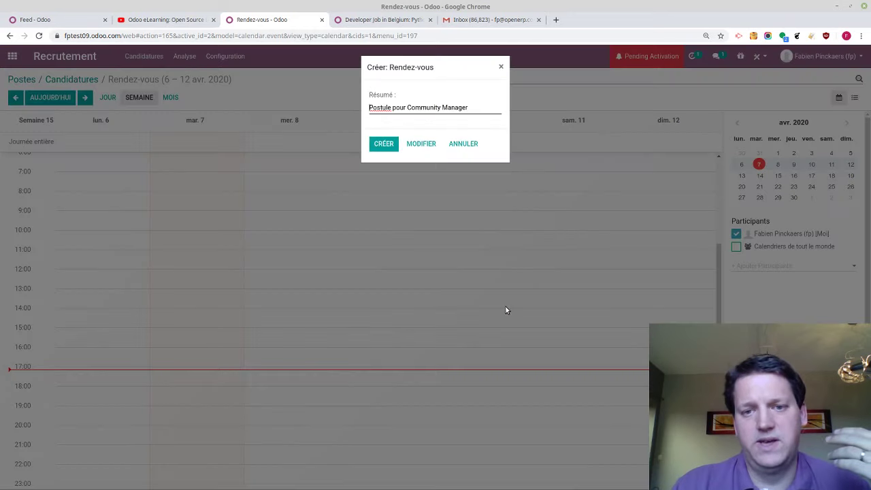
left_click(383, 143)
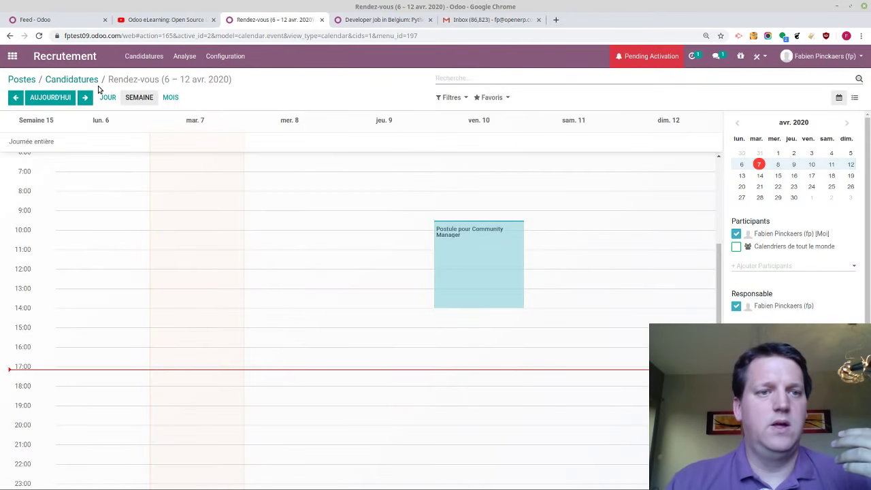
left_click(94, 81)
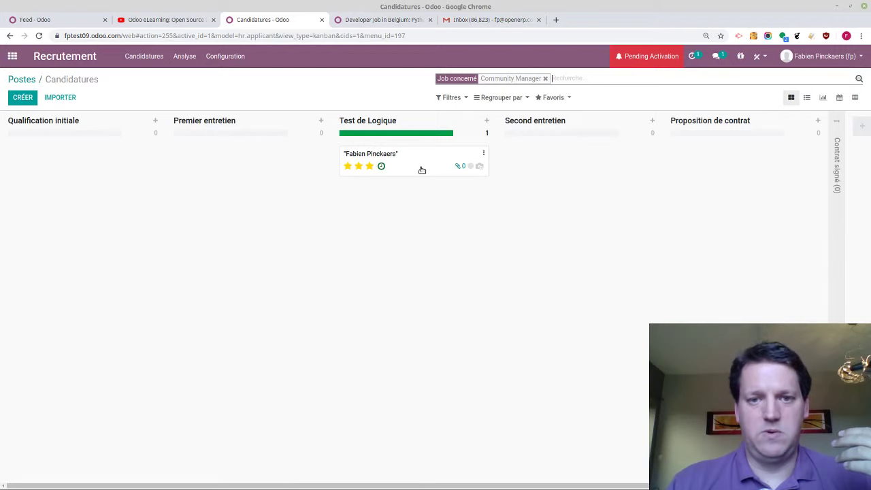
left_click_drag(421, 170, 533, 190)
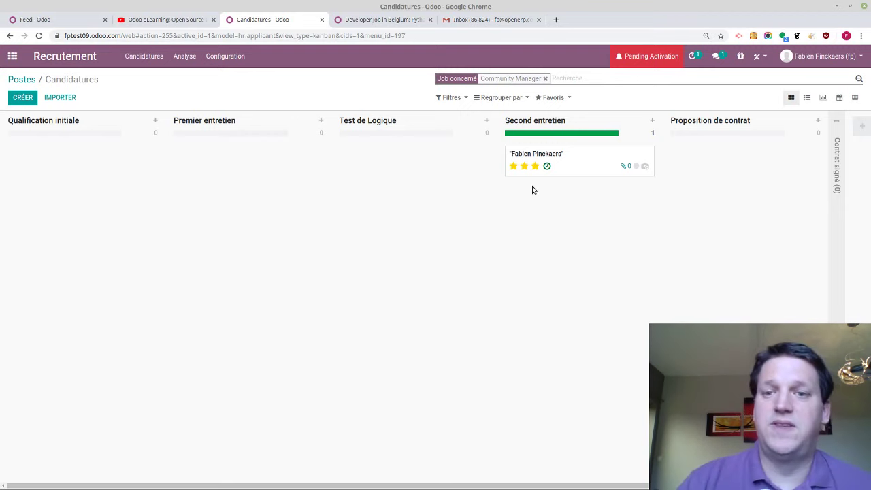
Message the applicant from their record: 'Etes-vous disponible le 5 avril?'
left_click(581, 170)
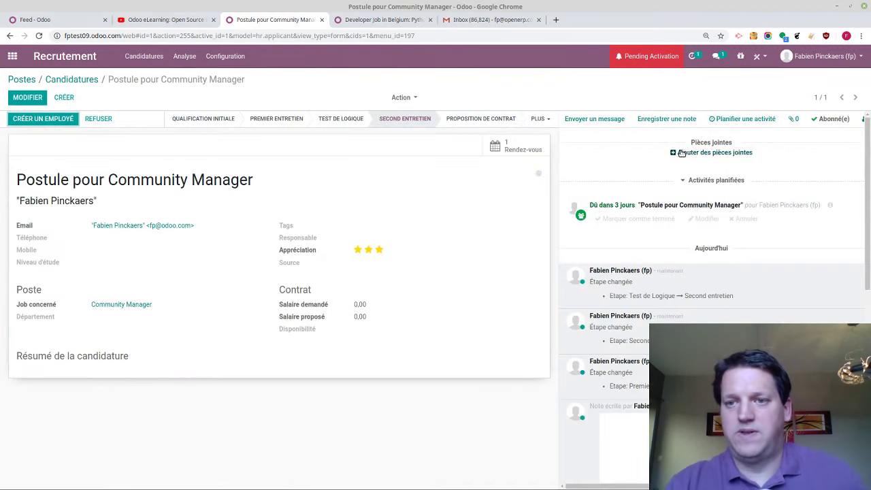
scroll(770, 189, "down", 5)
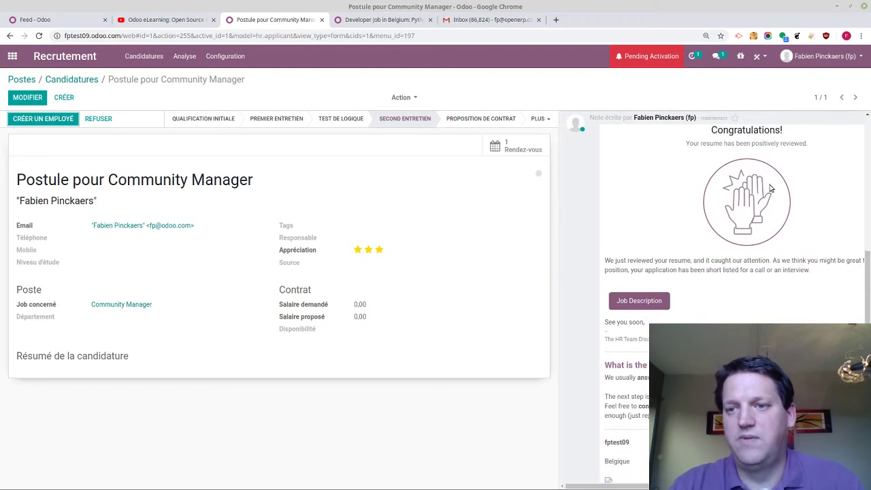
left_click_drag(721, 152, 722, 317)
left_click(721, 317)
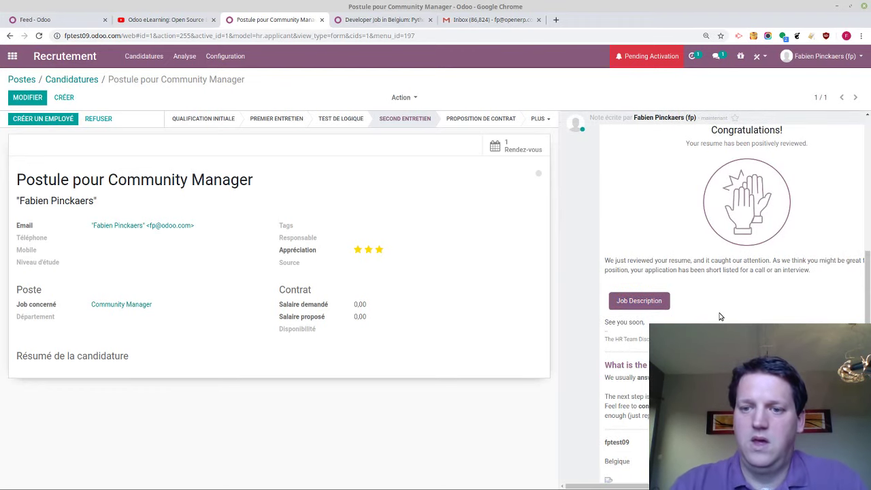
scroll(721, 317, "down", 2)
scroll(720, 313, "up", 10)
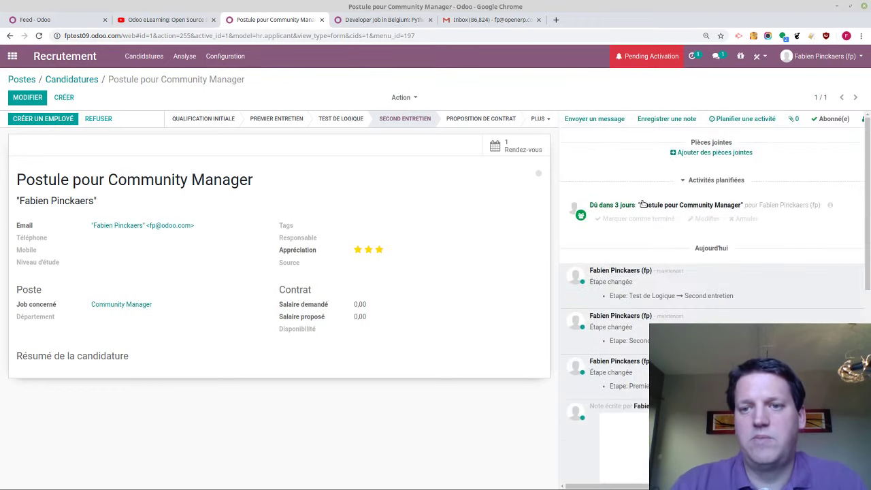
left_click(600, 122)
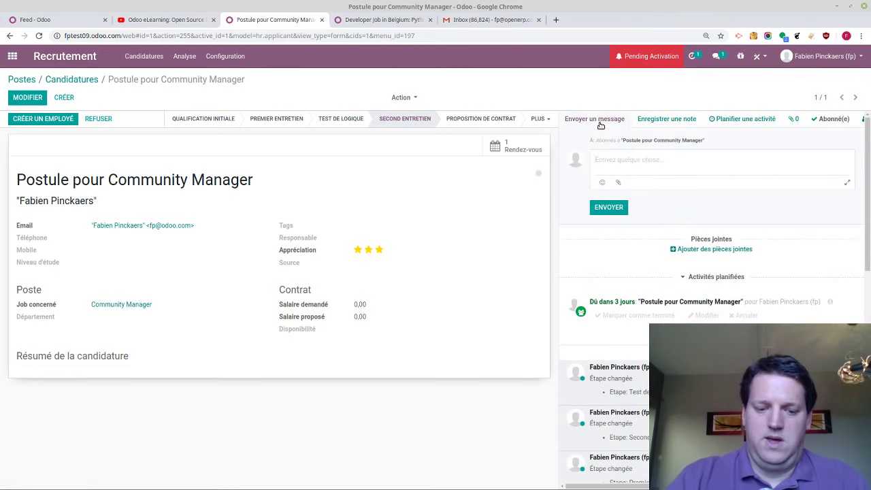
type("Etes vous disponible le 5 avril?")
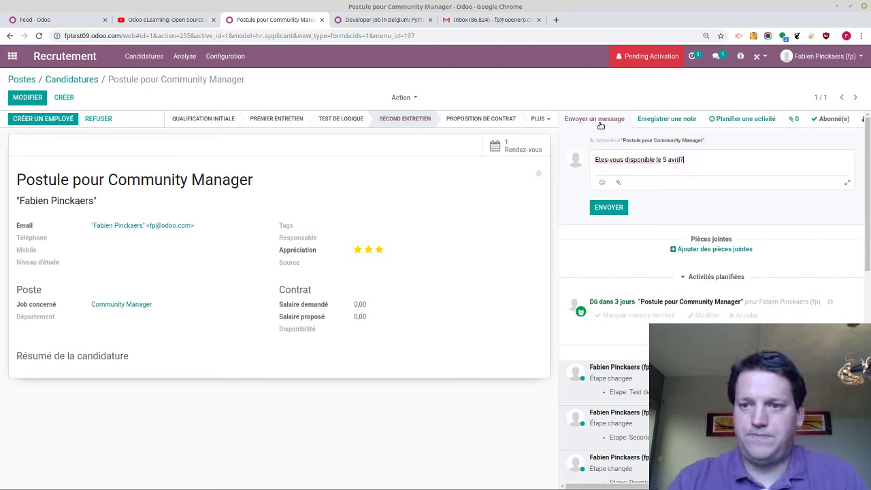
left_click(611, 211)
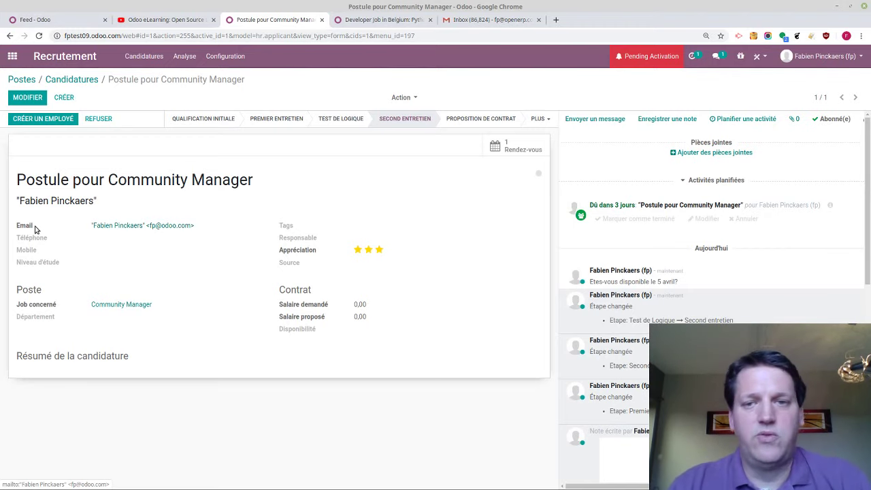
Glance over the Software Developer job page, then return to the applicant's record
left_click(389, 19)
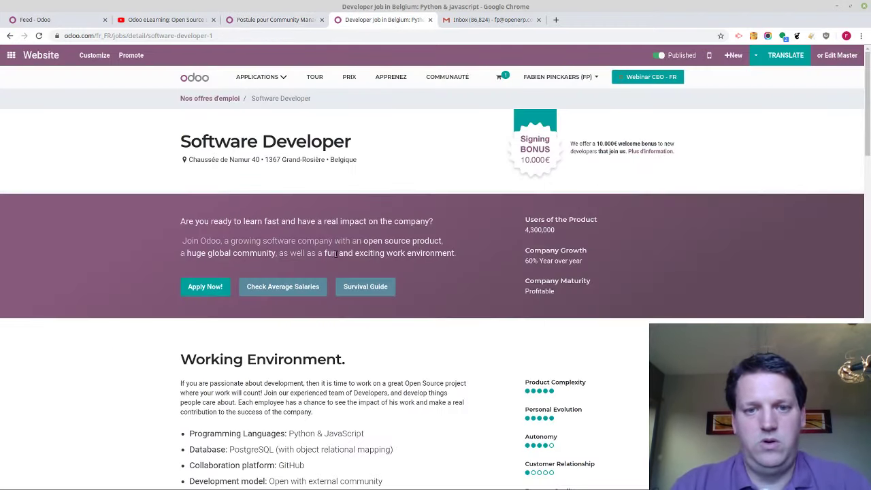
scroll(333, 264, "down", 8)
scroll(334, 264, "up", 7)
scroll(333, 263, "up", 3)
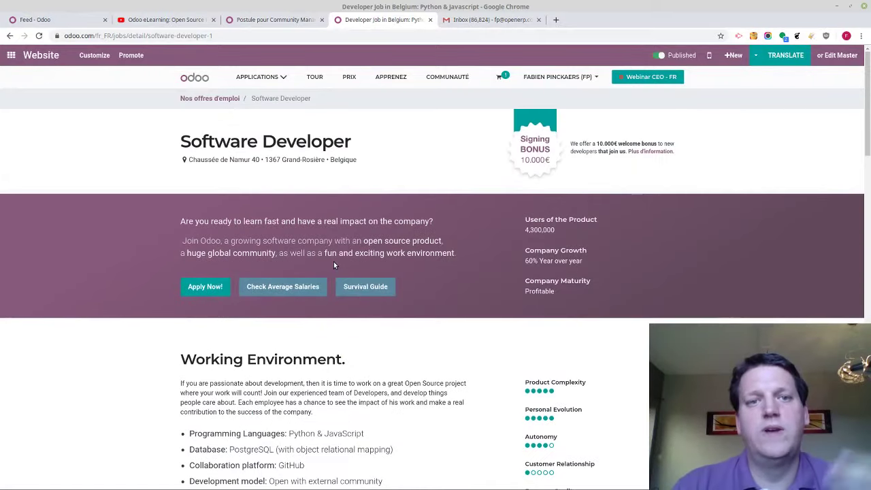
left_click(260, 23)
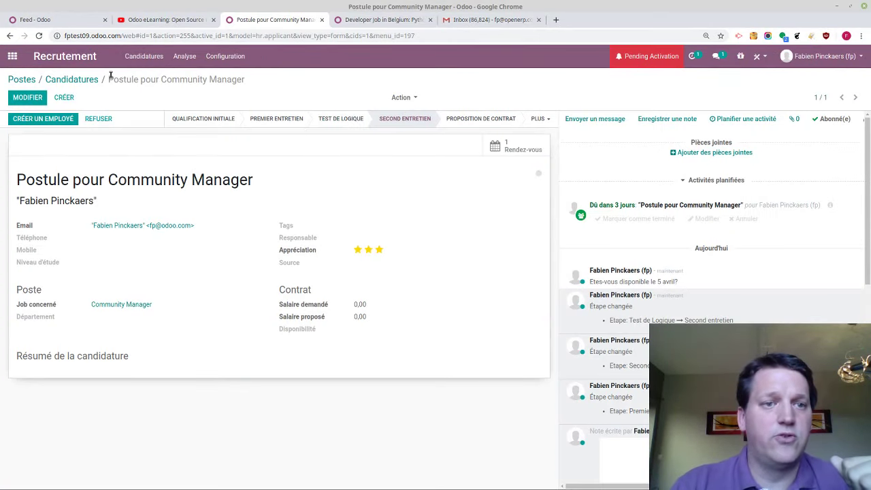
Edit the Community Manager job and bring up its tracking sources list
left_click(91, 81)
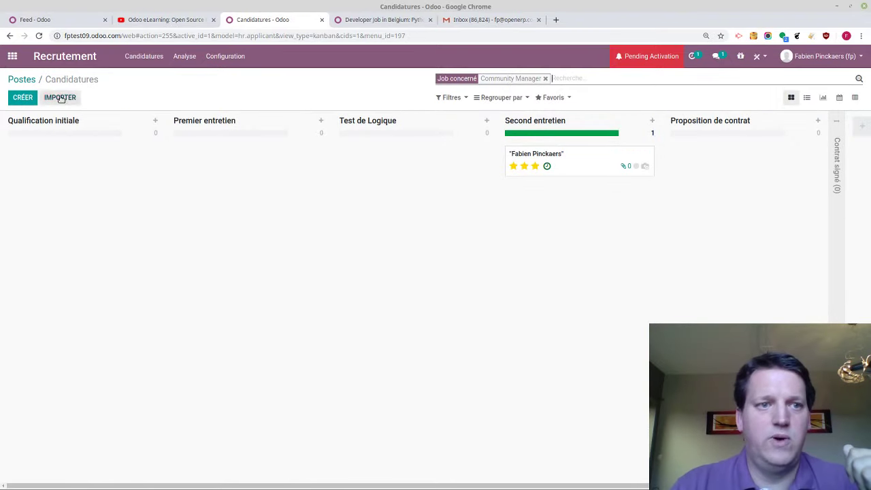
left_click(26, 79)
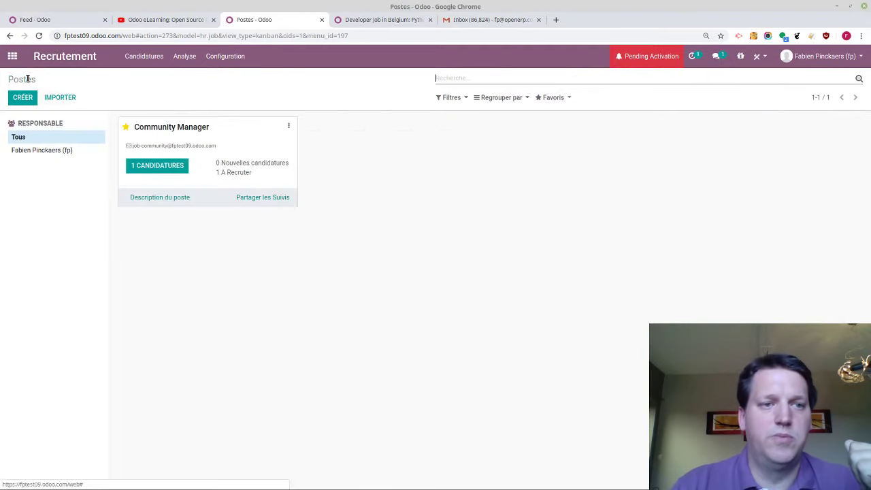
left_click(289, 124)
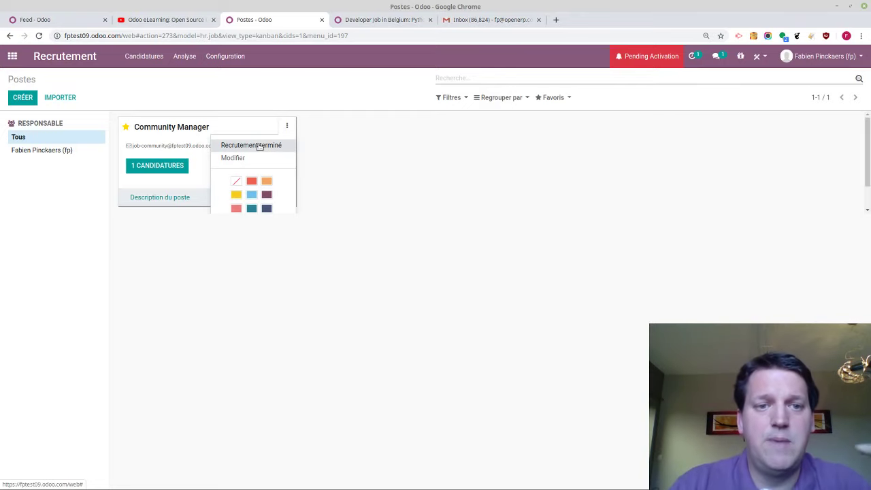
left_click(242, 157)
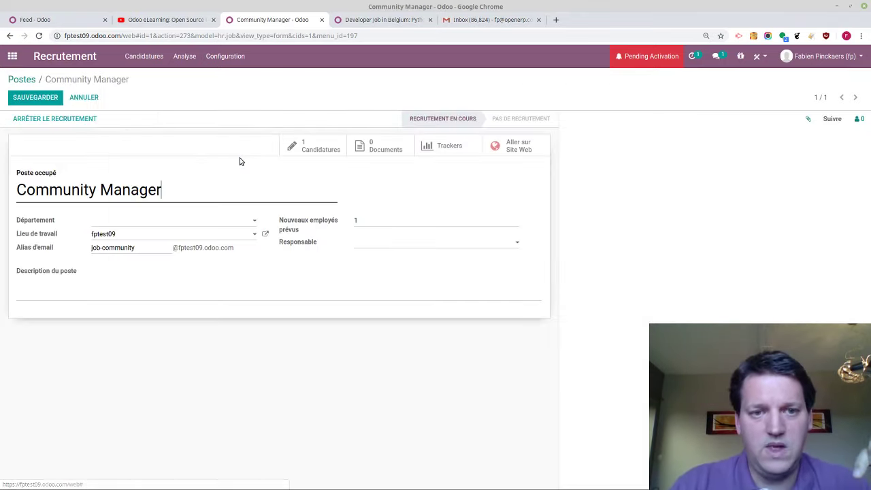
left_click(440, 146)
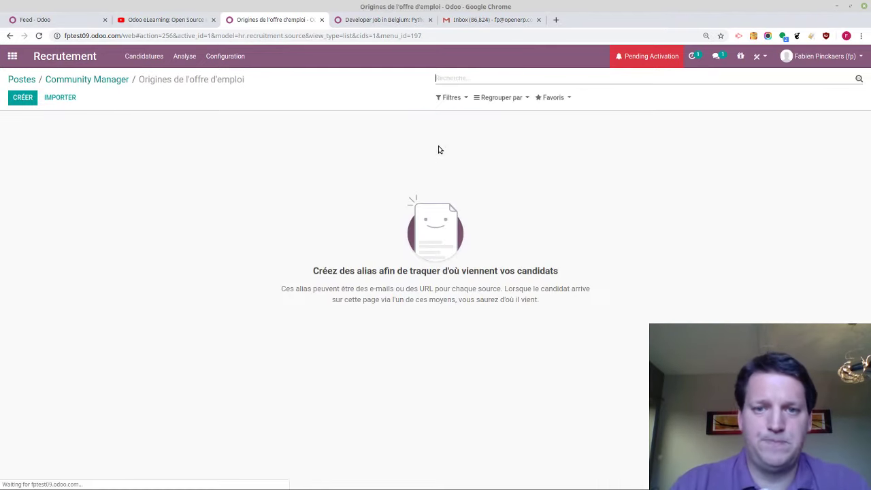
Add a 'Linkedin' tracking source with its own generated link
left_click(17, 102)
type("Li")
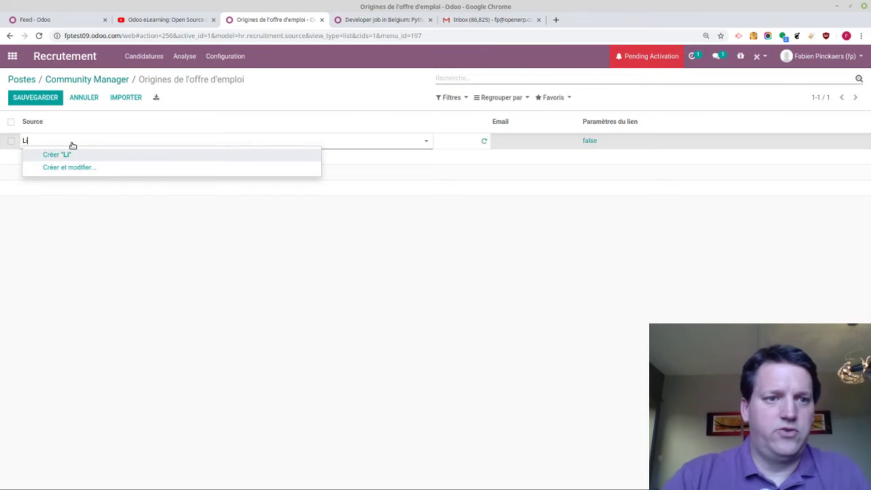
key("BackSpace")
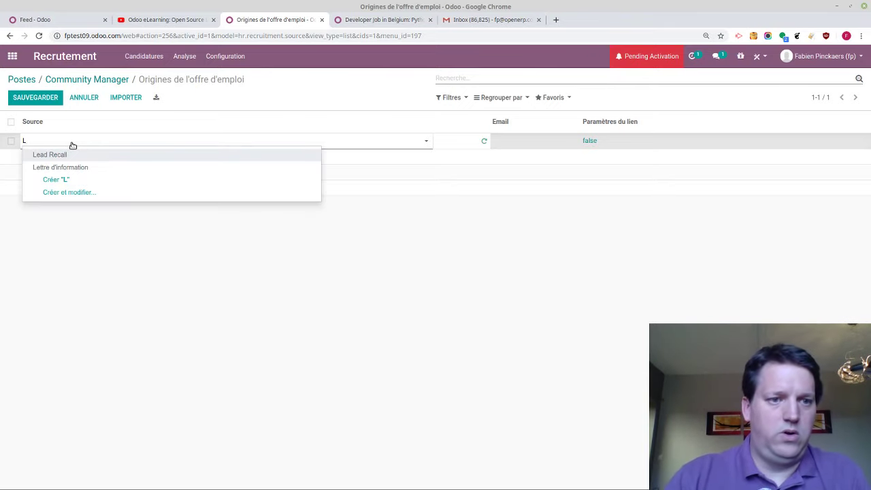
type("inkedin")
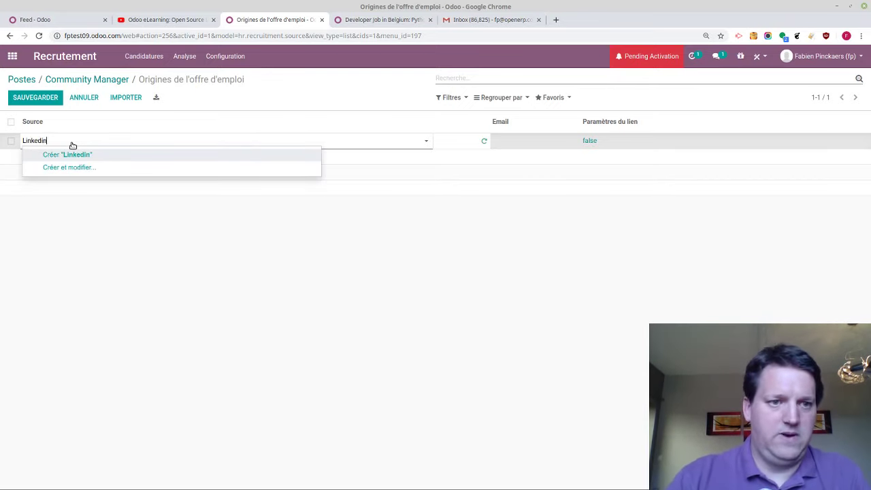
key("Return")
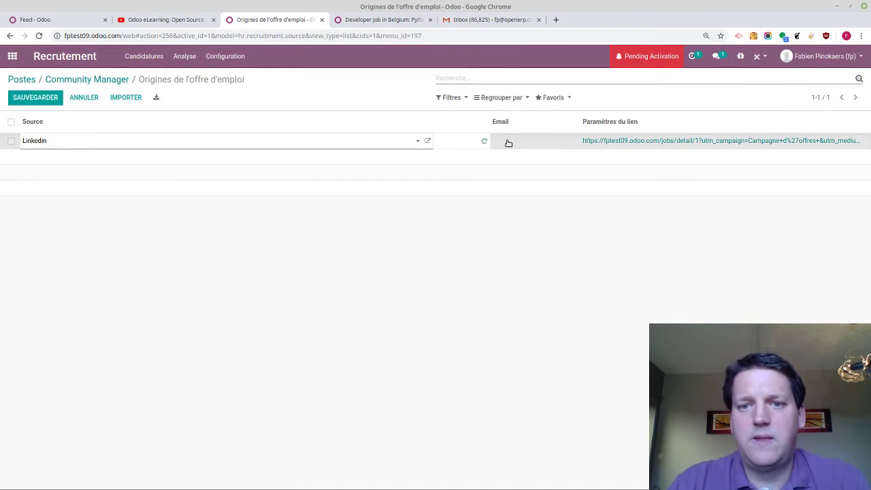
left_click(482, 141)
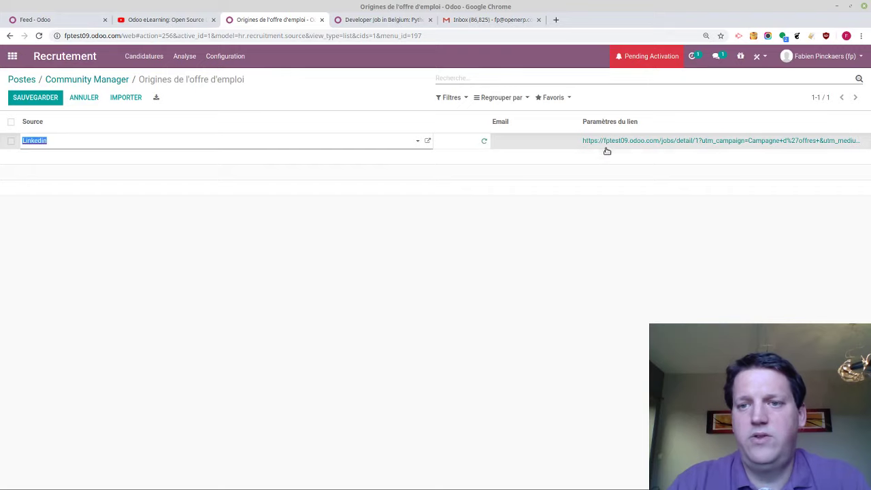
left_click(474, 144)
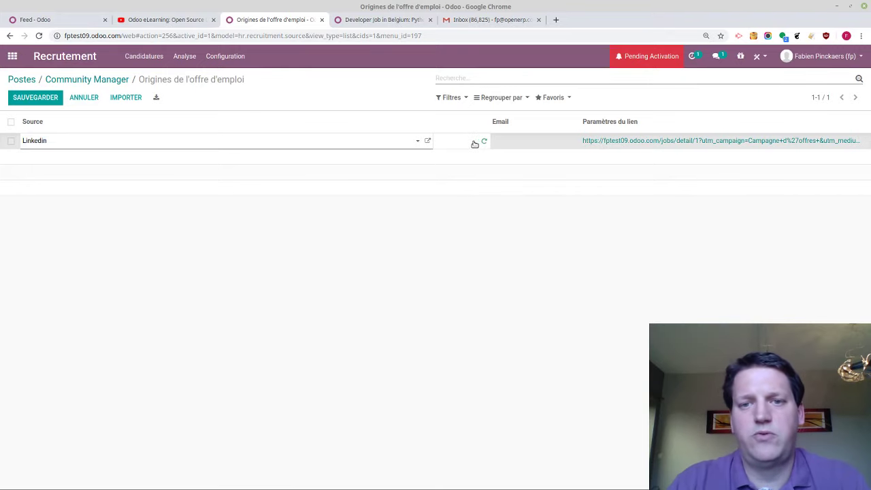
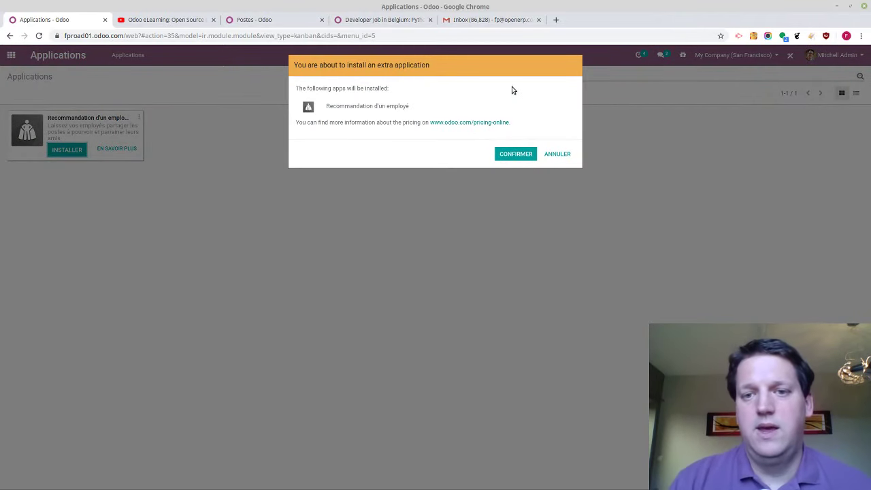
Confirm installing the employee referral app and return to the 'Postes - Odoo' tab
left_click(515, 154)
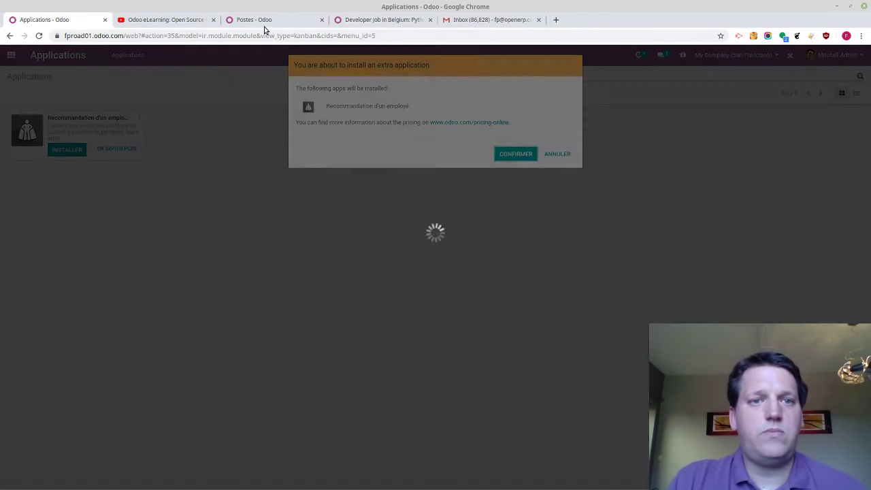
left_click(262, 25)
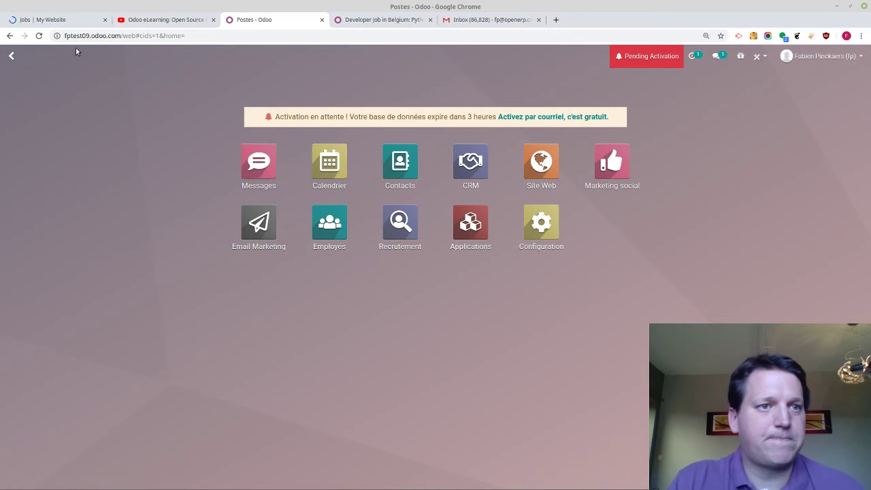
On the 'Jobs | My Website' tab, return to the Odoo app grid and select the site address
left_click(71, 22)
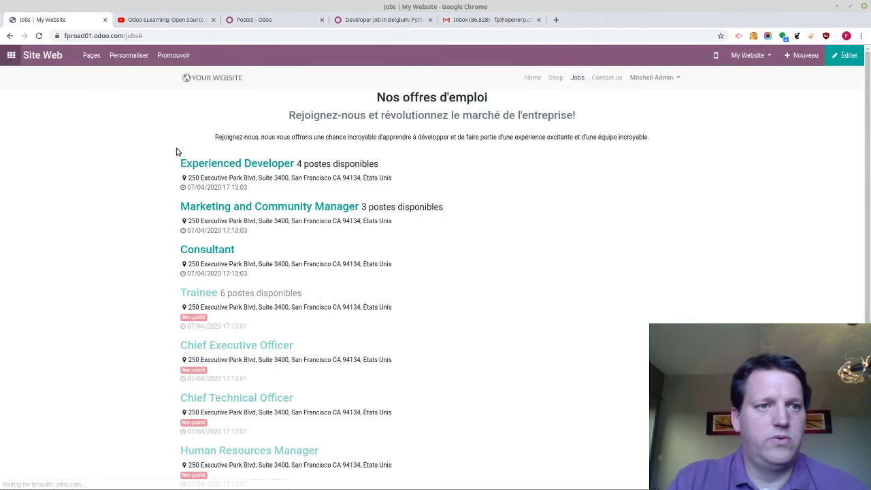
left_click(13, 56)
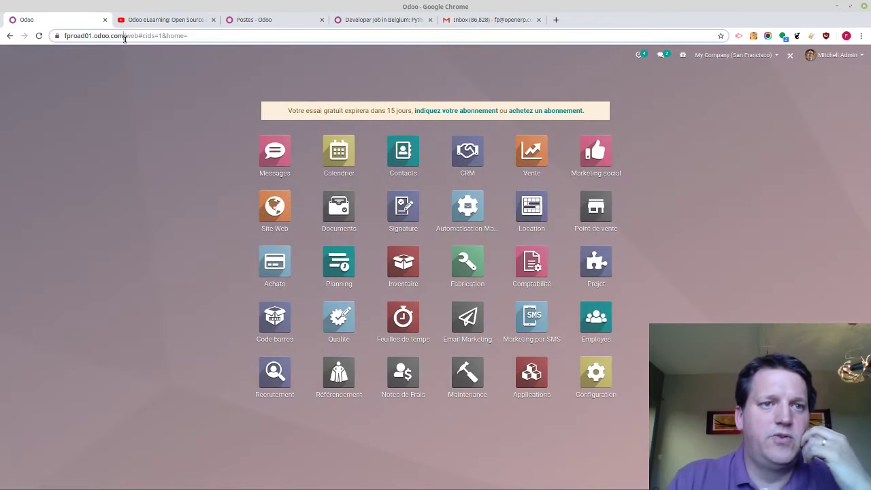
left_click_drag(124, 35, 24, 40)
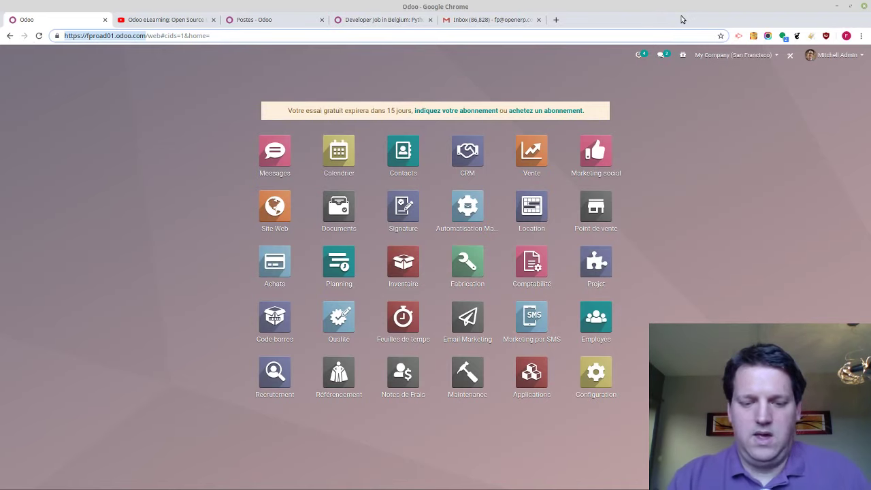
Load fproad01.odoo.com in a new browser tab
left_click(556, 19)
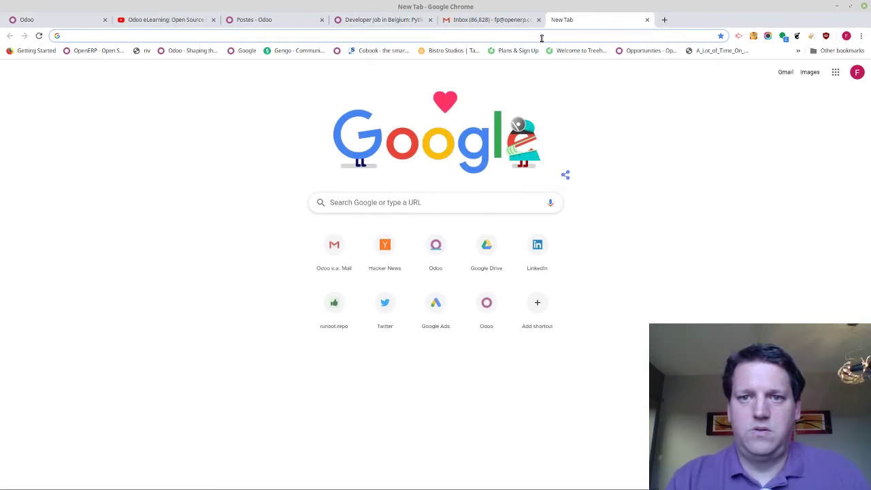
type("fproad01.odoo.com")
key("Return")
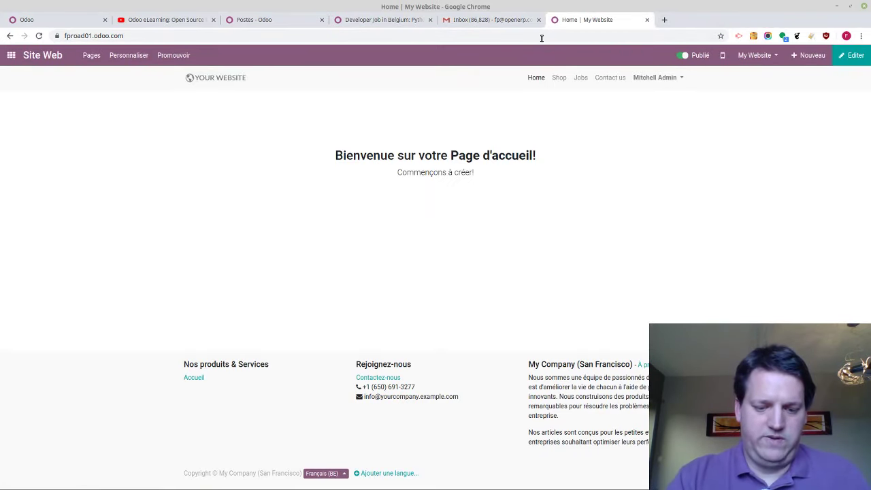
key("ctrl+shift+n")
key("ctrl+w")
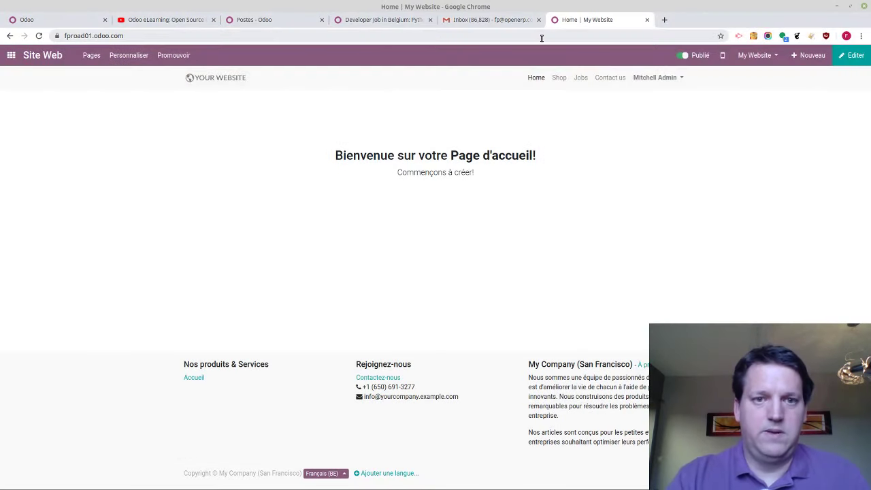
Show the Odoo app menu in a phone-sized view, with DevTools docked on the right
key("ctrl+shift+i")
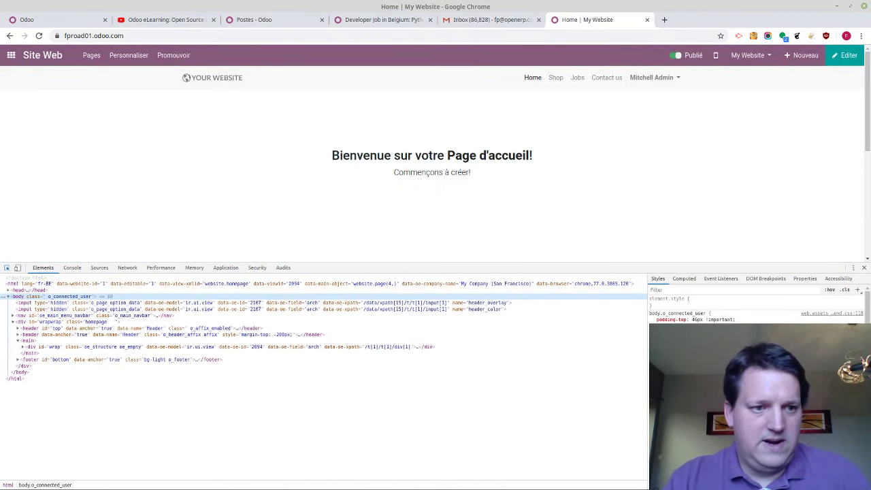
left_click(17, 267)
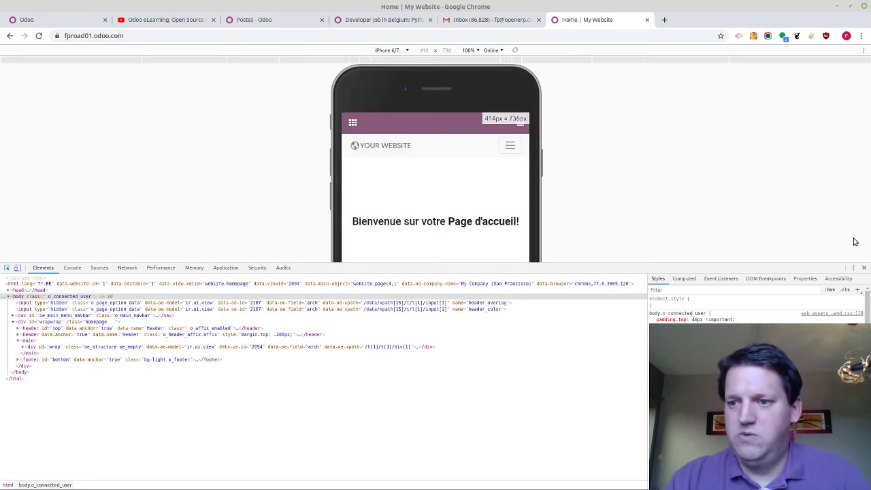
left_click(853, 267)
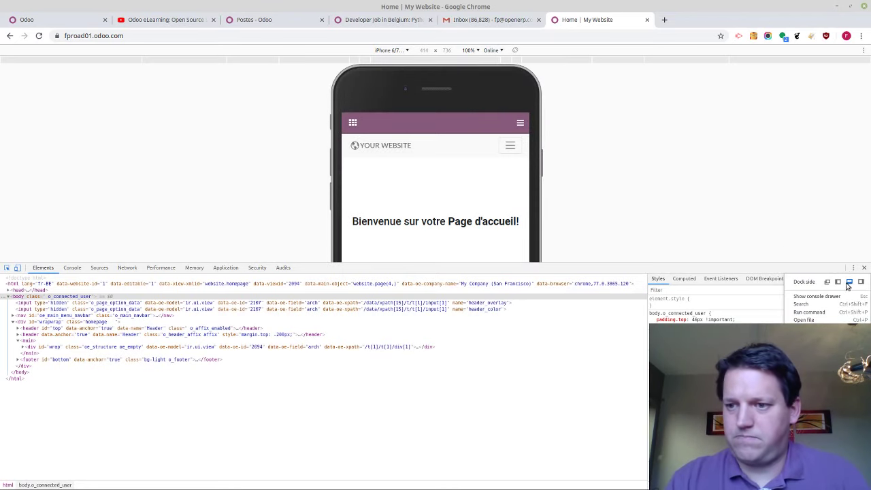
left_click(862, 282)
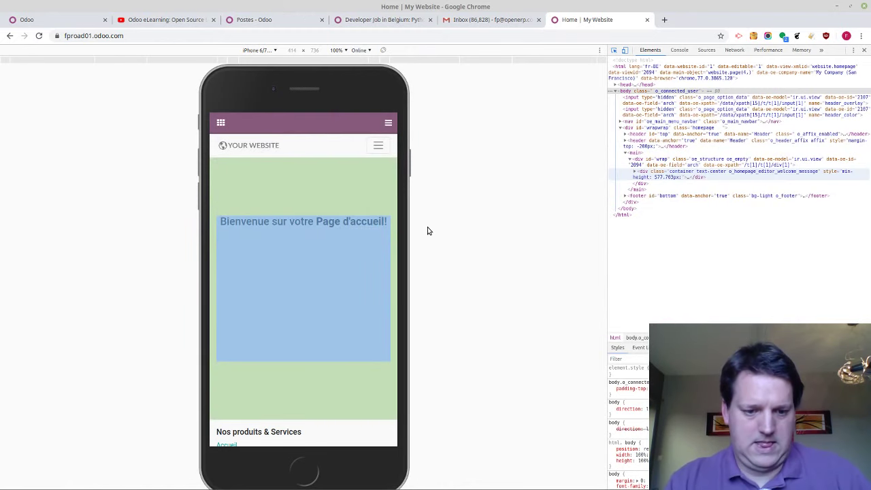
key("F5")
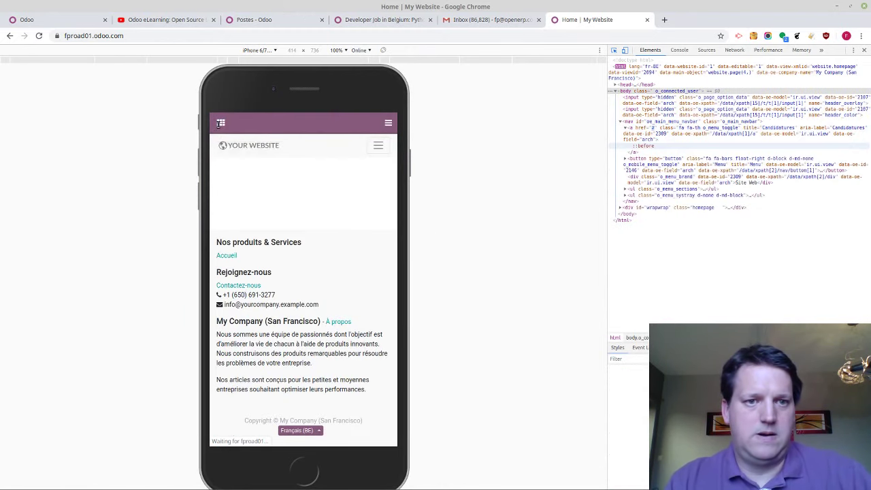
left_click(221, 125)
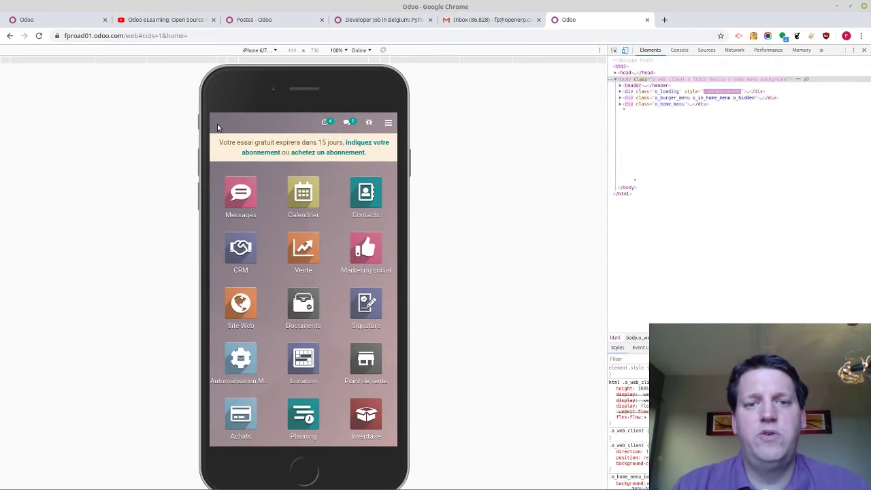
scroll(267, 211, "down", 4)
scroll(267, 209, "up", 2)
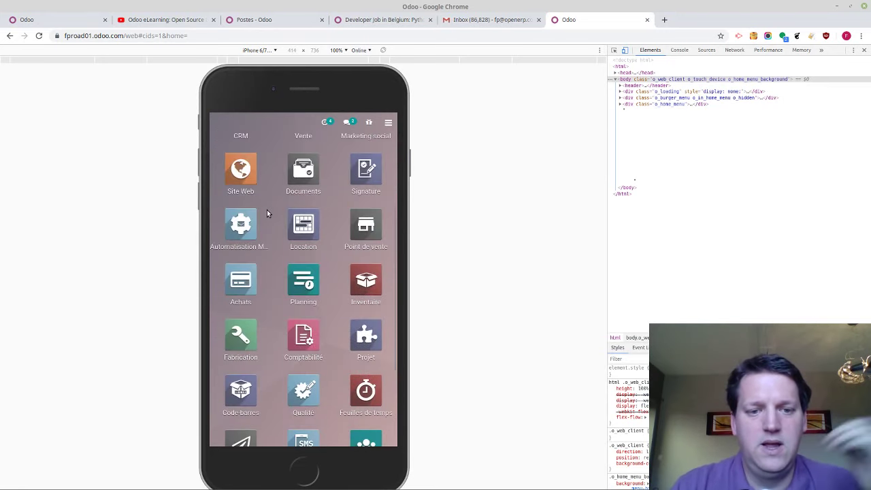
scroll(266, 210, "down", 2)
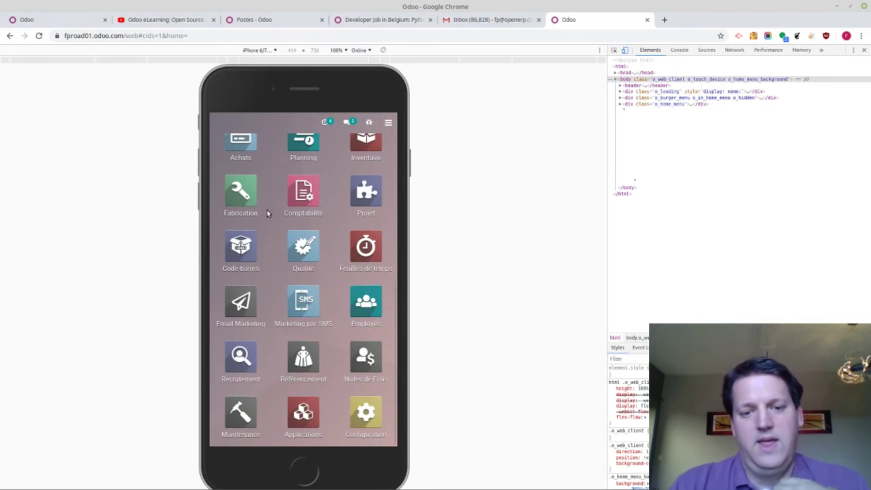
Open the Référencement app and step through its onboarding slides
left_click(297, 362)
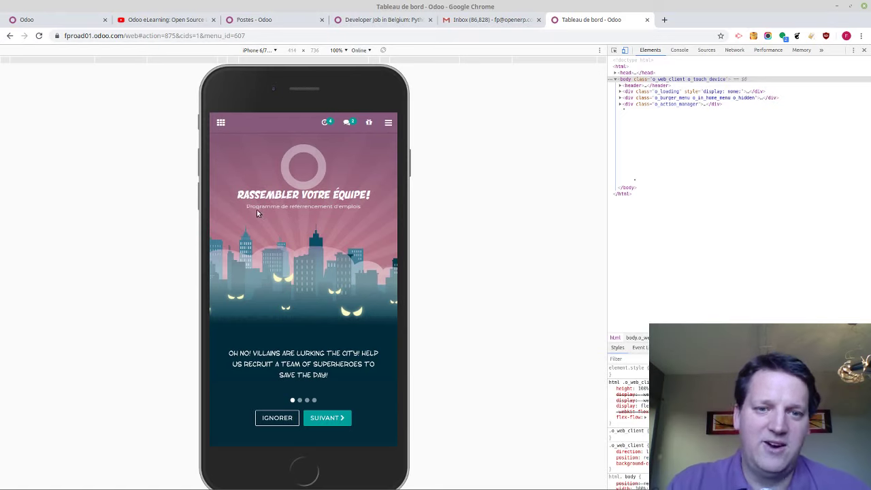
left_click(324, 421)
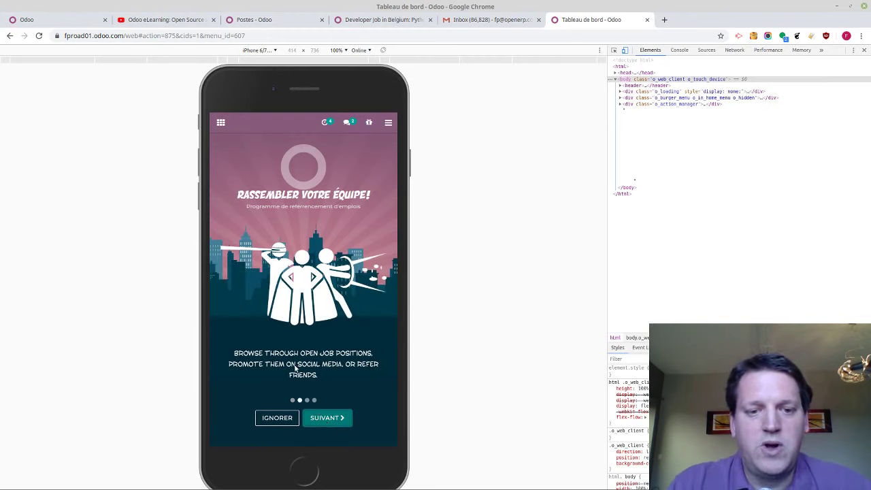
left_click(323, 419)
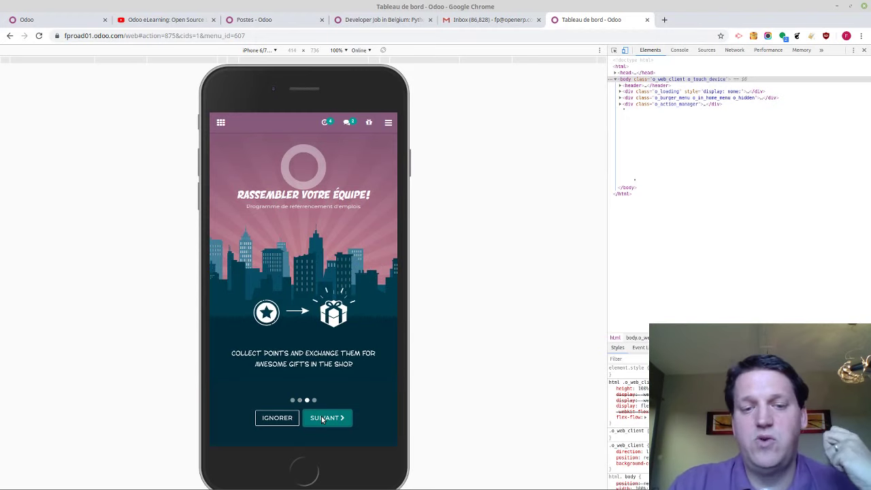
left_click(322, 418)
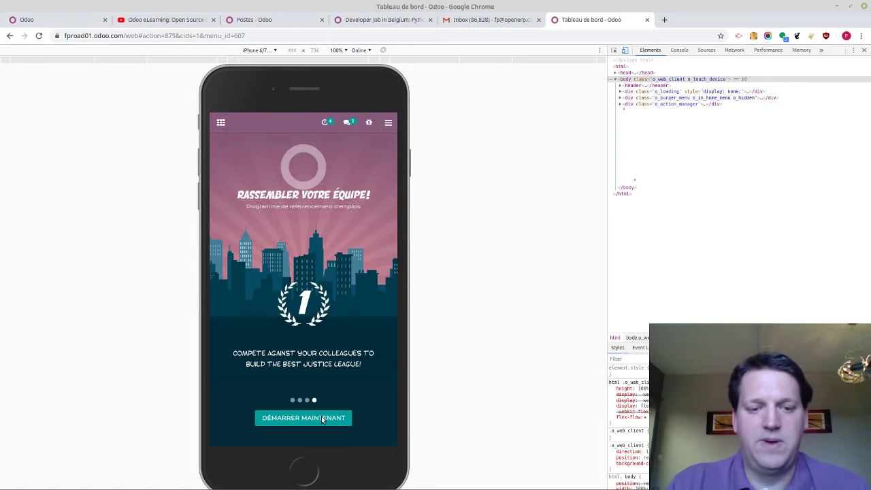
Finish onboarding and give the newly hired referral the female avatar
left_click(322, 419)
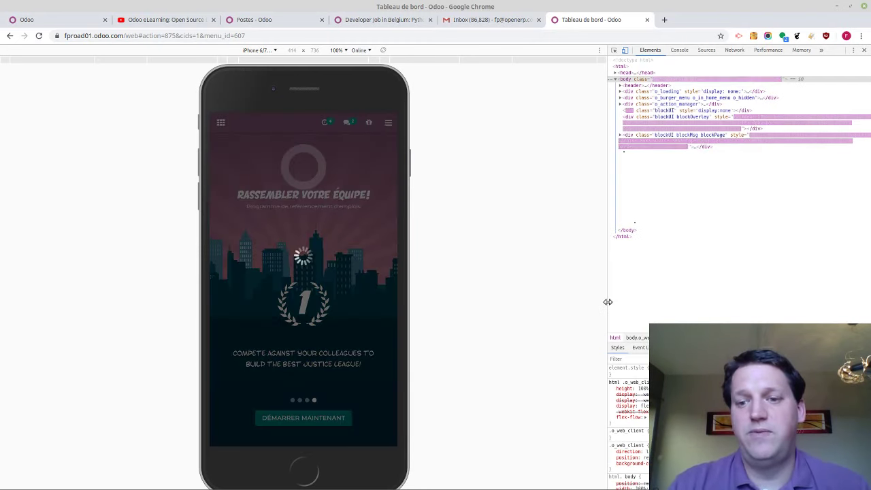
left_click_drag(607, 301, 840, 305)
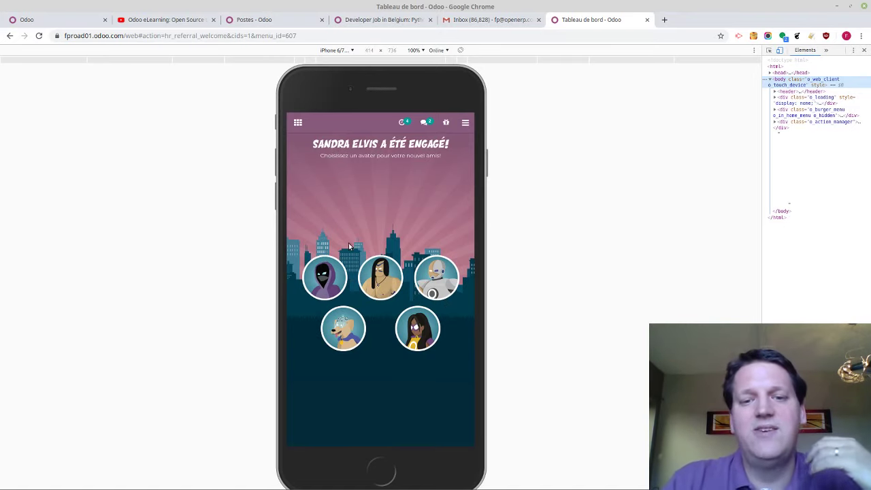
left_click(413, 327)
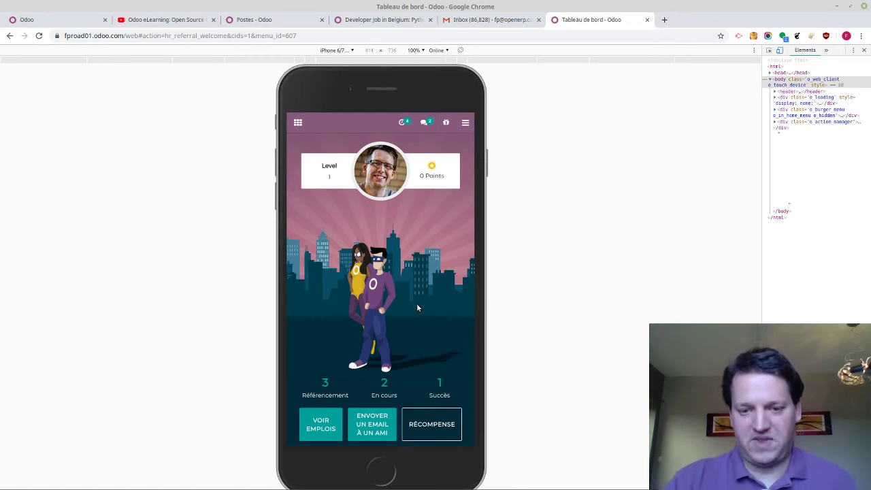
left_click(436, 419)
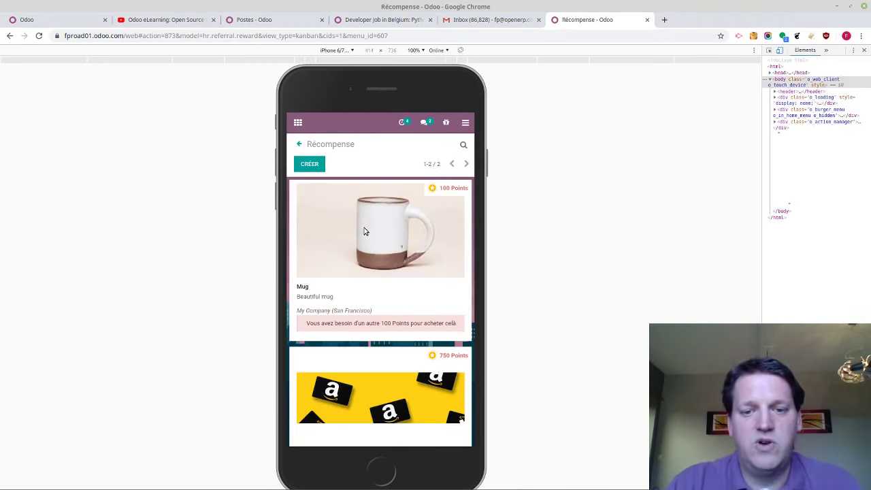
scroll(364, 231, "down", 1)
scroll(422, 319, "down", 1)
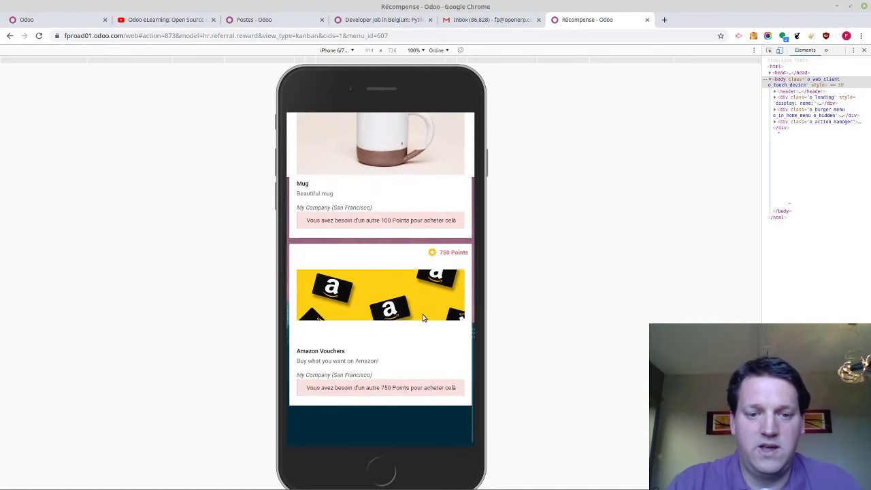
scroll(378, 320, "up", 2)
scroll(378, 320, "down", 2)
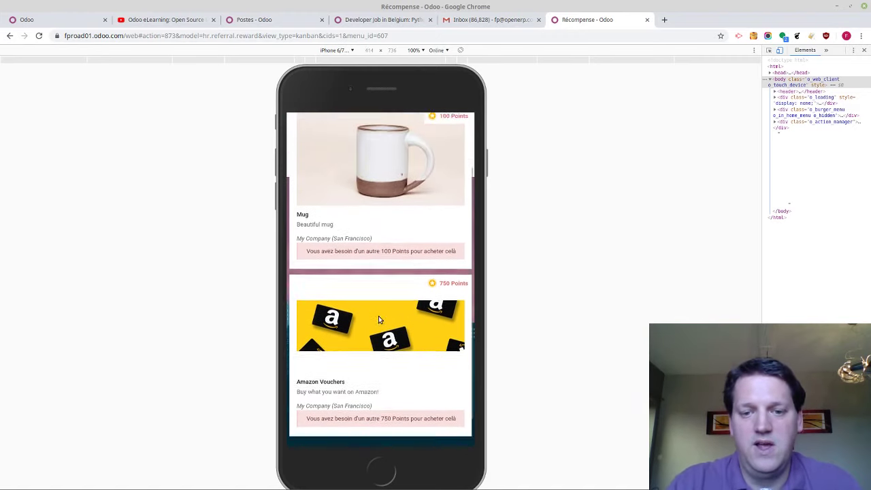
scroll(379, 320, "up", 2)
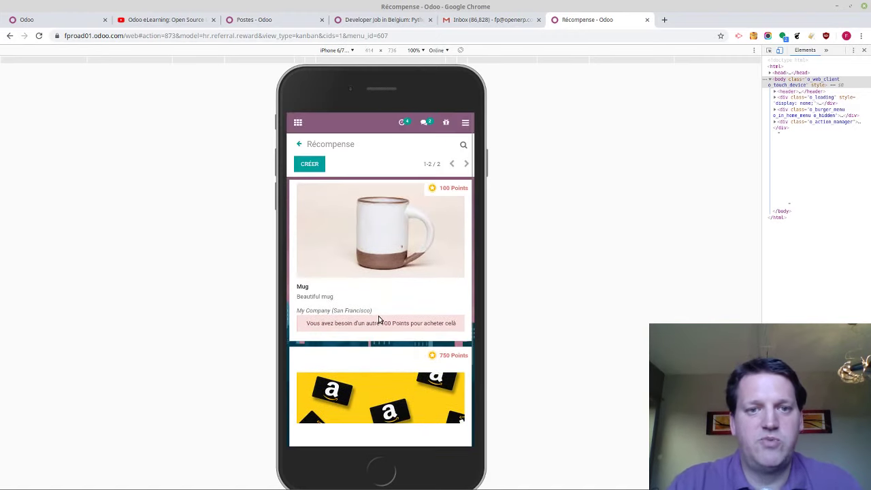
left_click(298, 145)
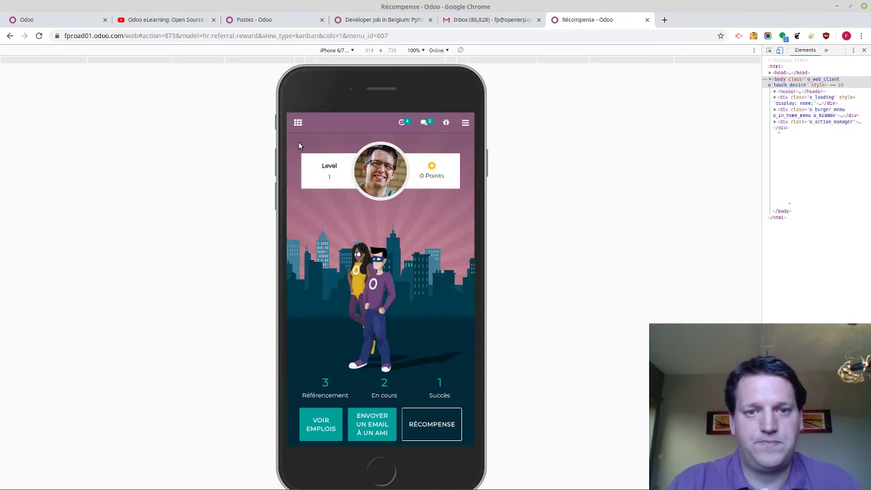
left_click(325, 433)
scroll(365, 276, "down", 2)
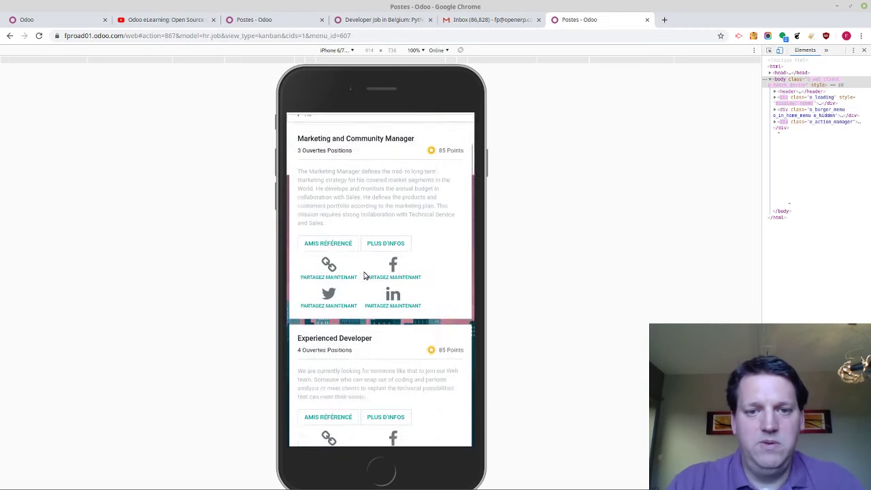
scroll(364, 275, "down", 4)
scroll(364, 276, "up", 3)
scroll(362, 277, "up", 3)
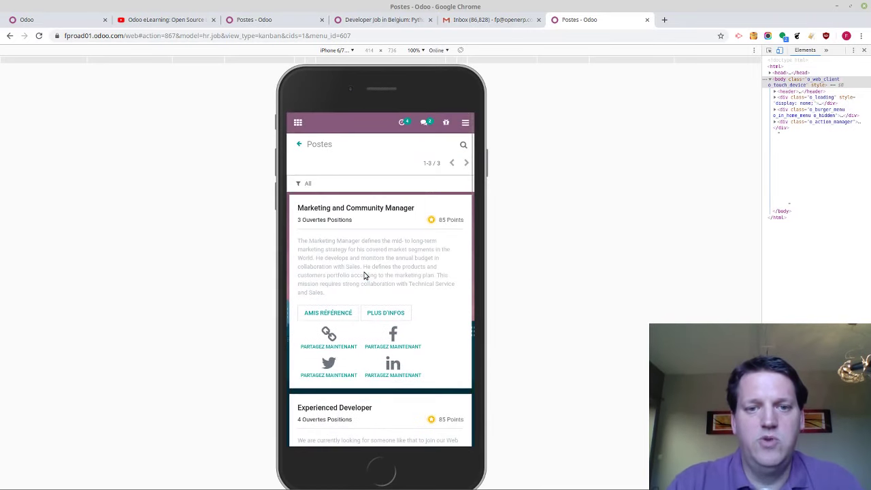
scroll(347, 342, "down", 3)
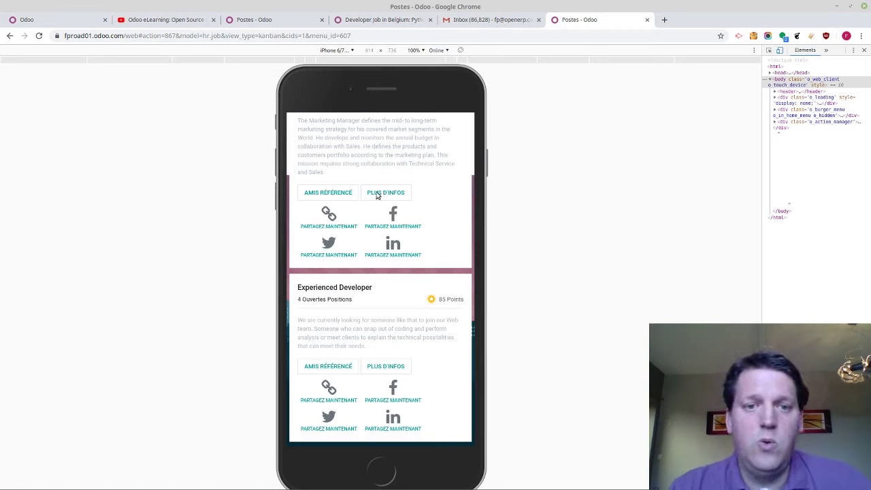
left_click(349, 193)
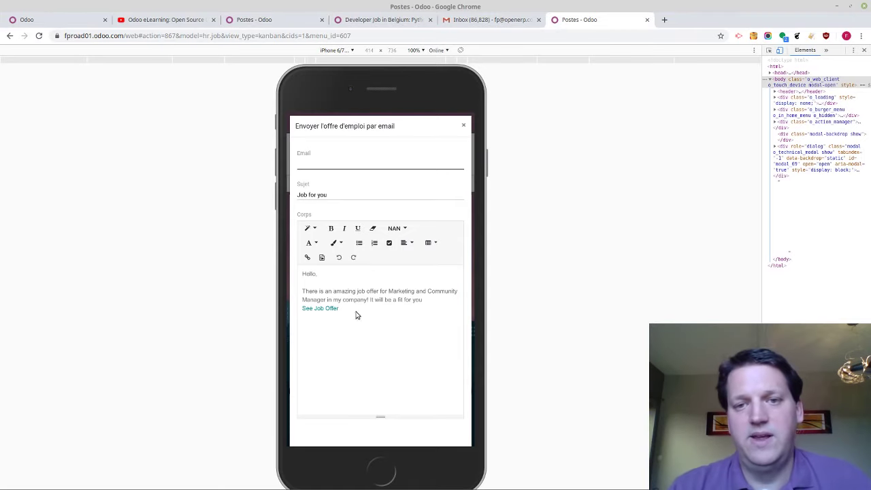
left_click(463, 125)
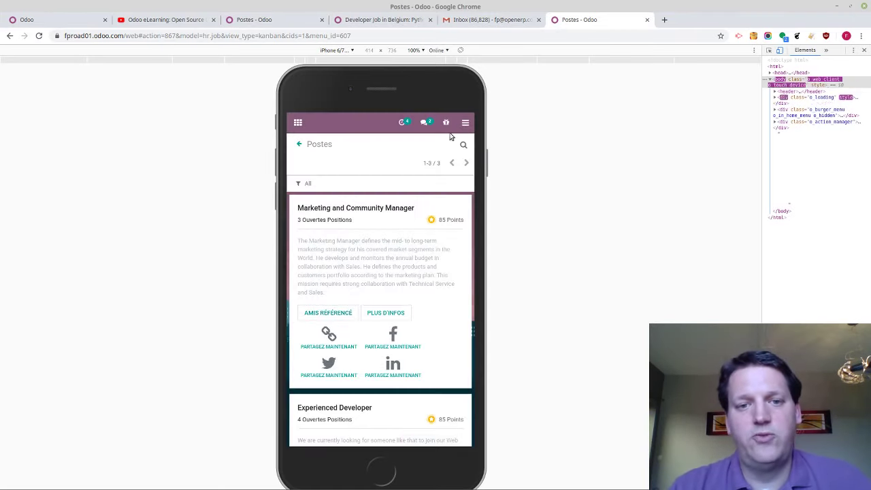
left_click(300, 147)
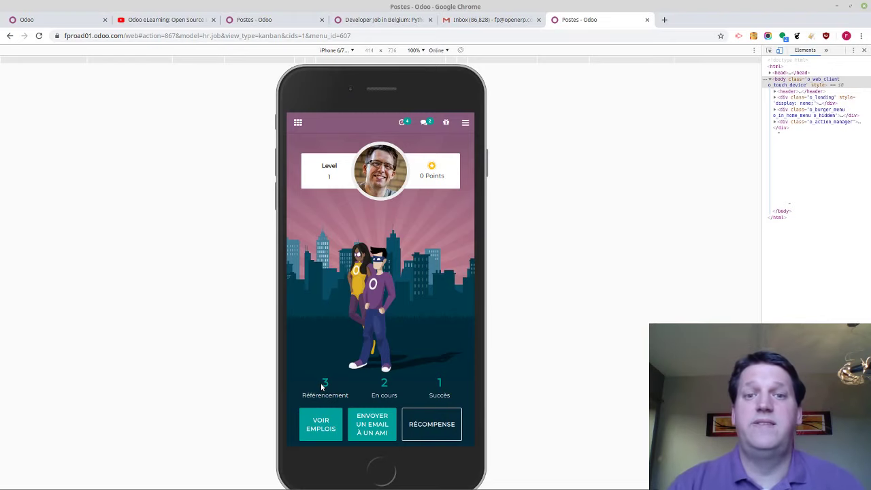
Review the list of people referred, then return to the referral dashboard
left_click(323, 383)
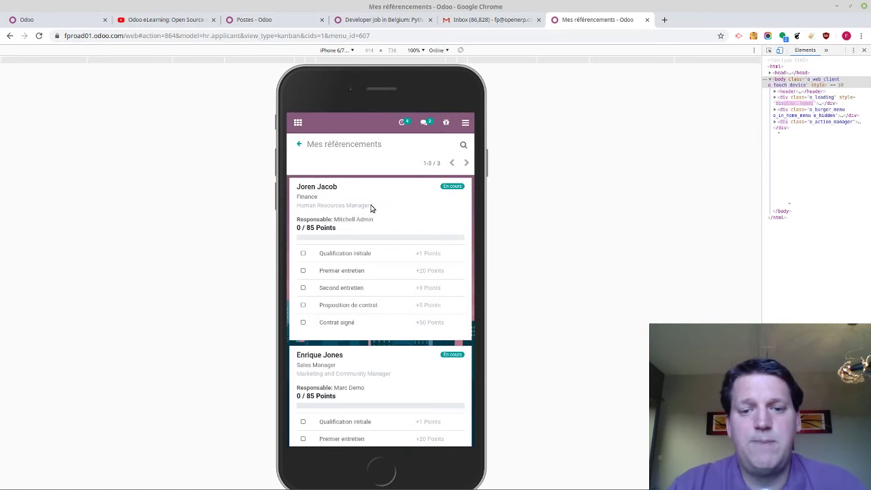
scroll(373, 207, "down", 4)
scroll(372, 208, "up", 3)
scroll(371, 208, "up", 2)
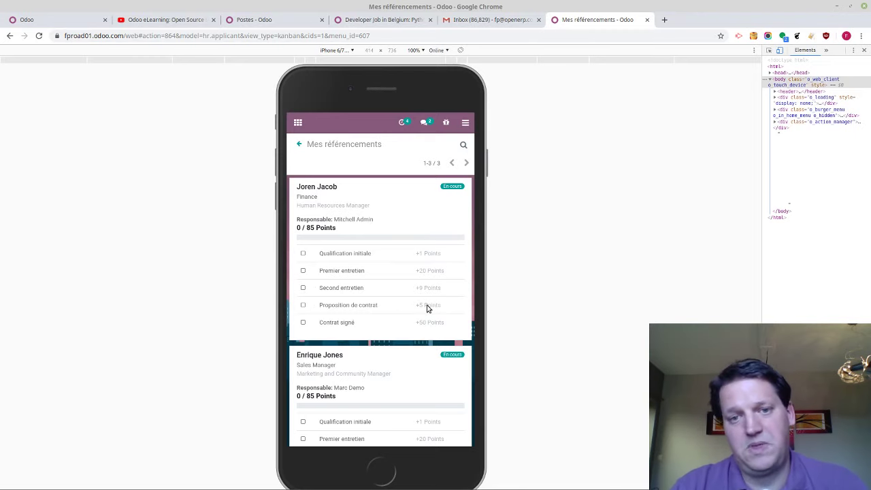
scroll(426, 308, "down", 4)
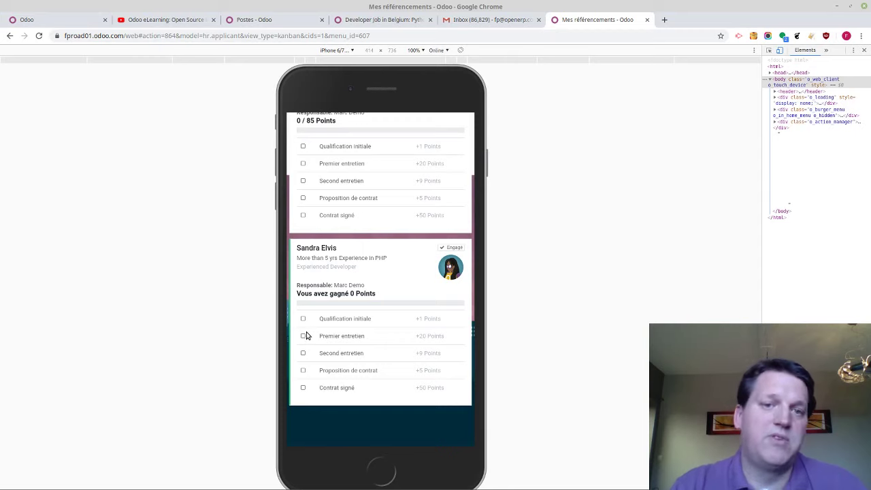
scroll(306, 335, "up", 5)
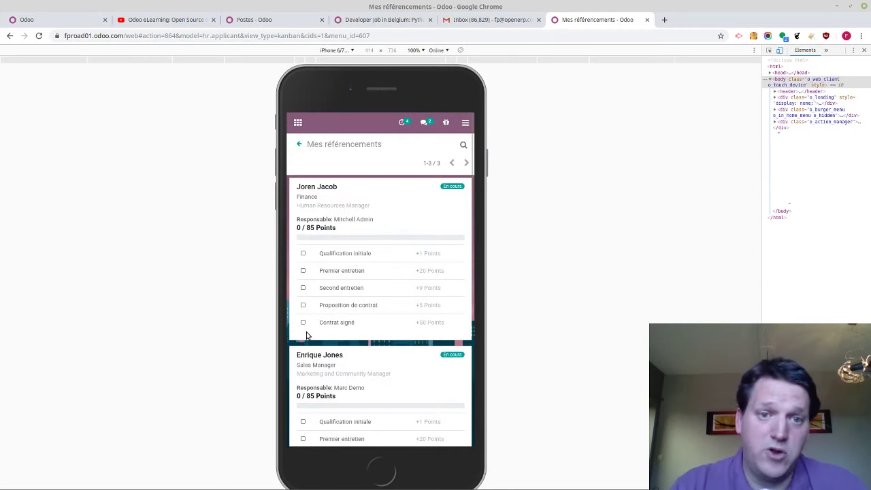
left_click(301, 145)
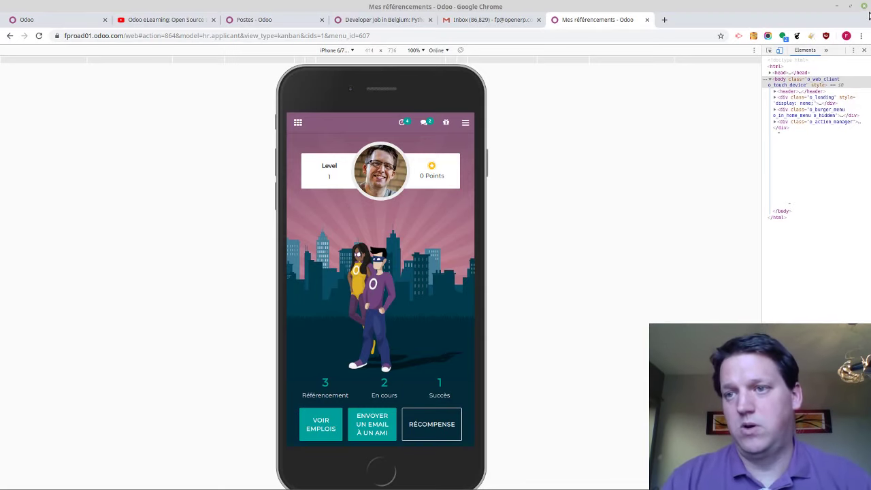
Close DevTools and advance the Mentimeter presentation to the HR processes question
left_click(862, 51)
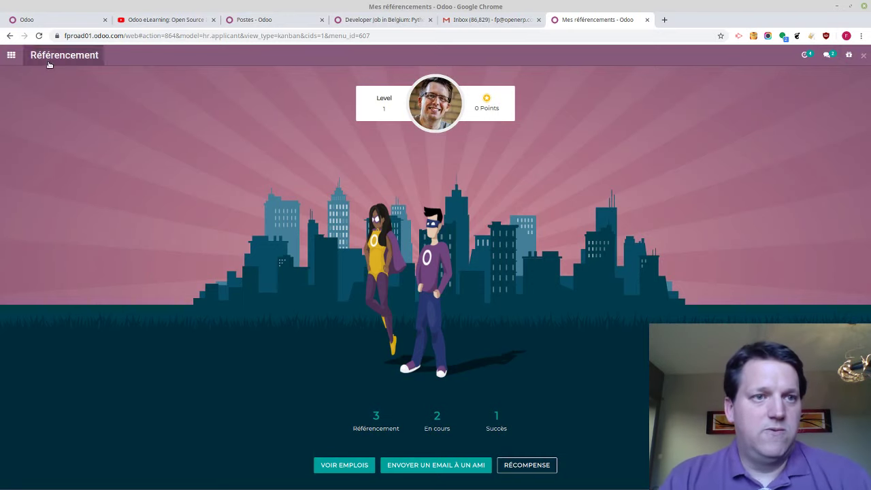
left_click(41, 21)
key("alt+Tab")
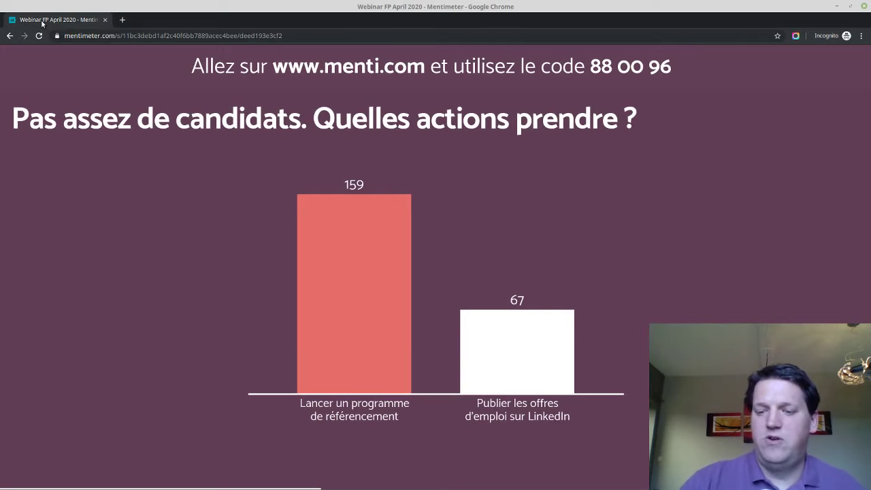
key("Right")
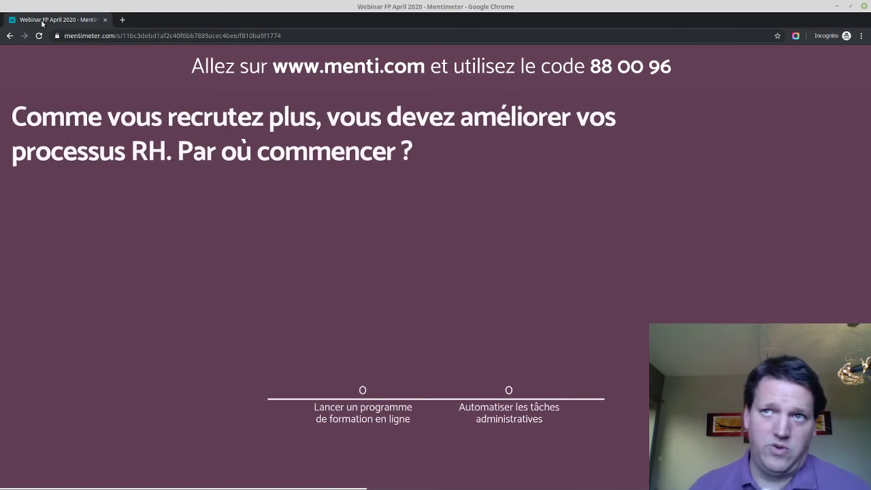
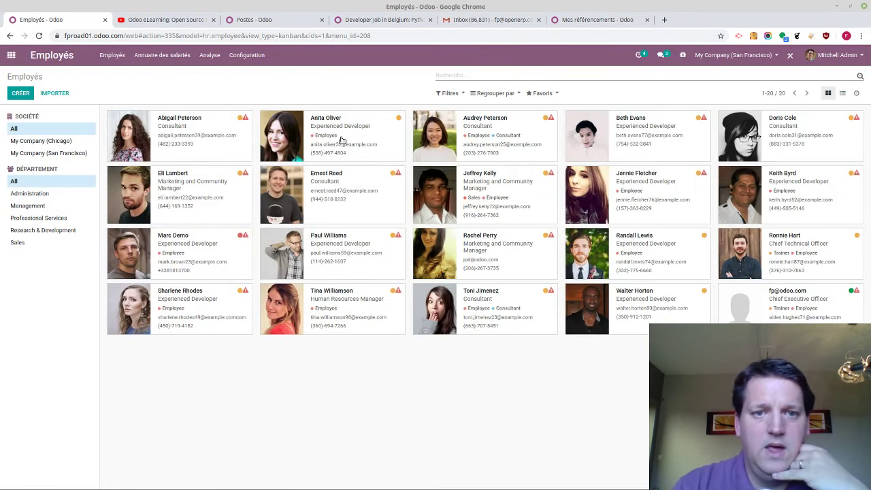
Open two employee records from the directory, stepping back with the pager between them
left_click(343, 139)
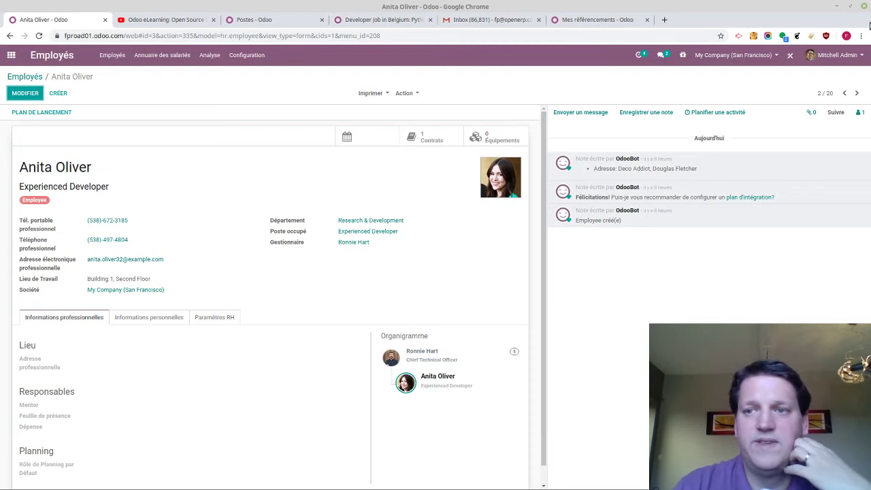
left_click(845, 93)
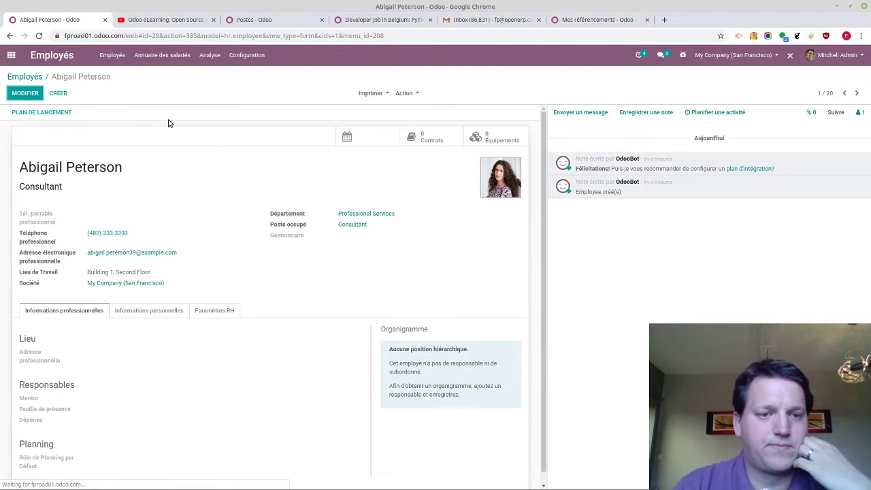
left_click(25, 76)
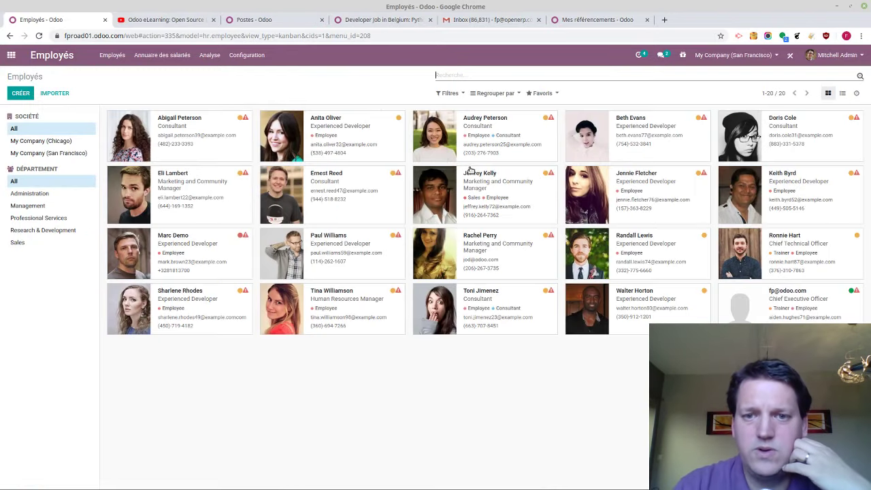
left_click(186, 262)
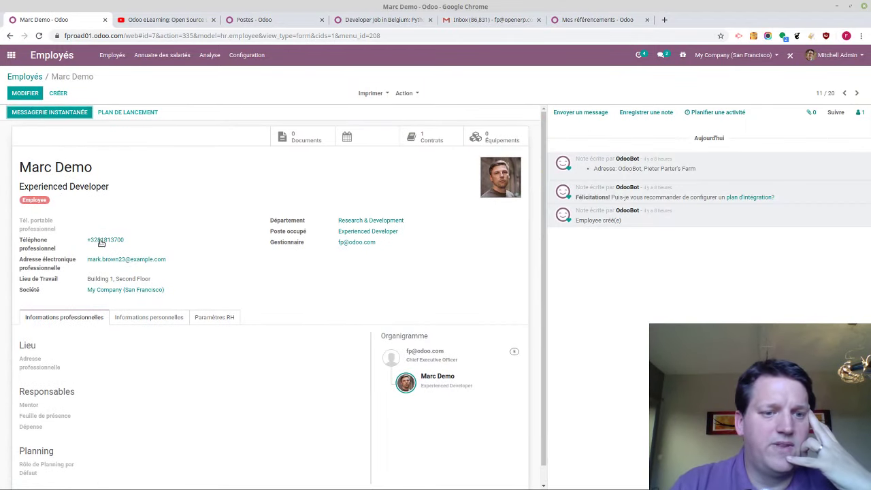
left_click(24, 76)
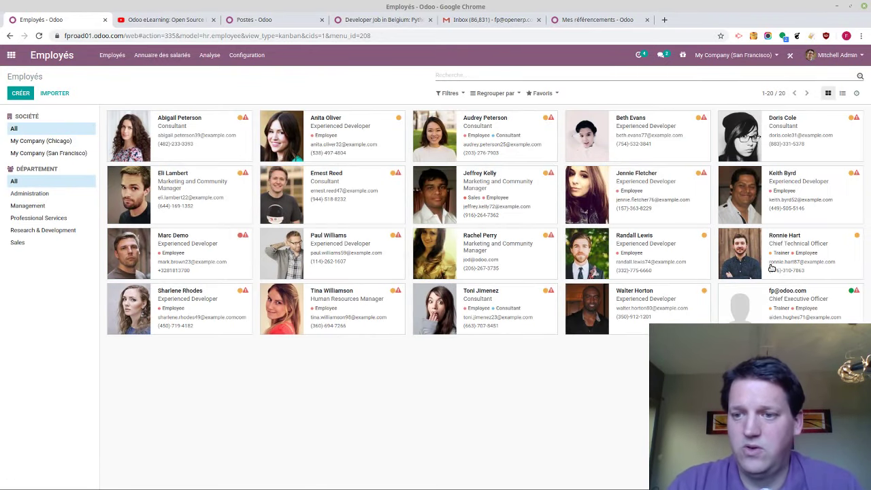
Open another employee's record and review its personal, HR settings and professional tabs
left_click(819, 308)
scroll(196, 386, "down", 1)
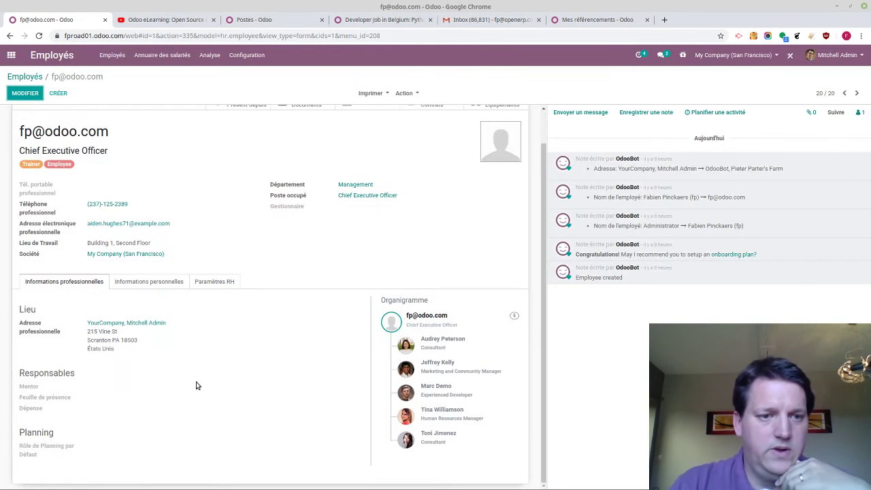
left_click(156, 281)
left_click(204, 281)
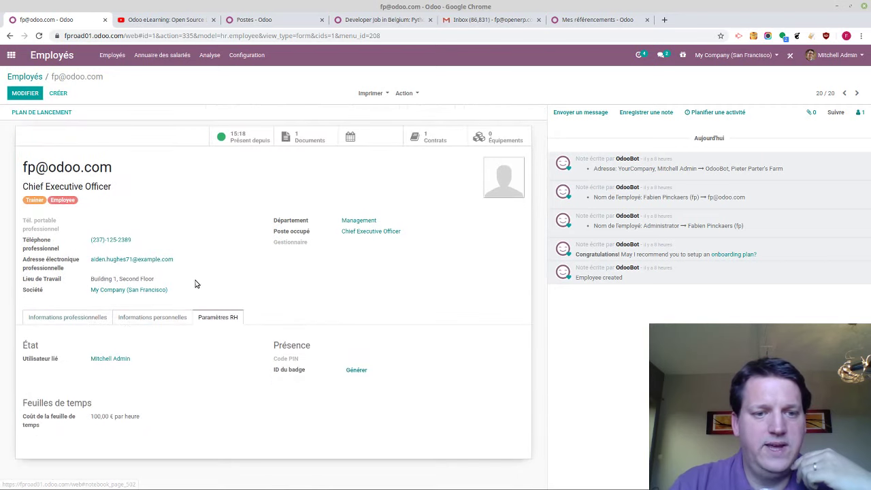
left_click(78, 320)
scroll(415, 372, "down", 1)
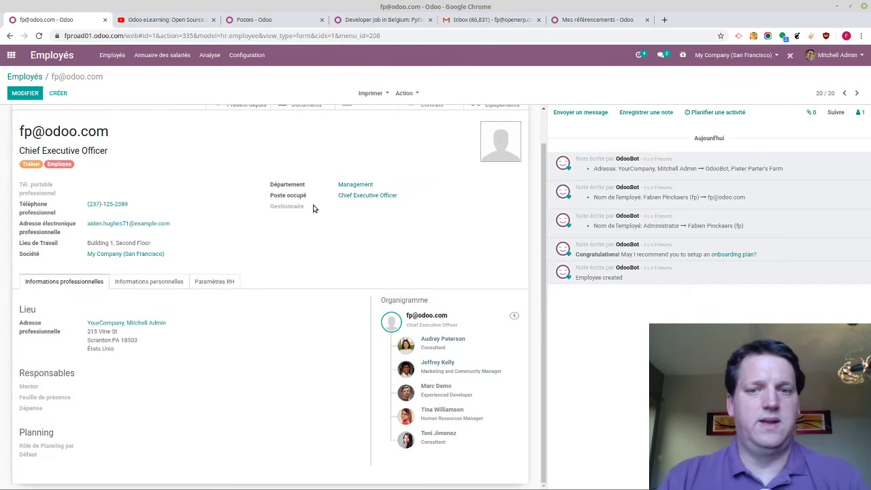
scroll(311, 247, "up", 1)
Open the Applications catalogue of 65 modules and read the Parc Automobile description
left_click(11, 54)
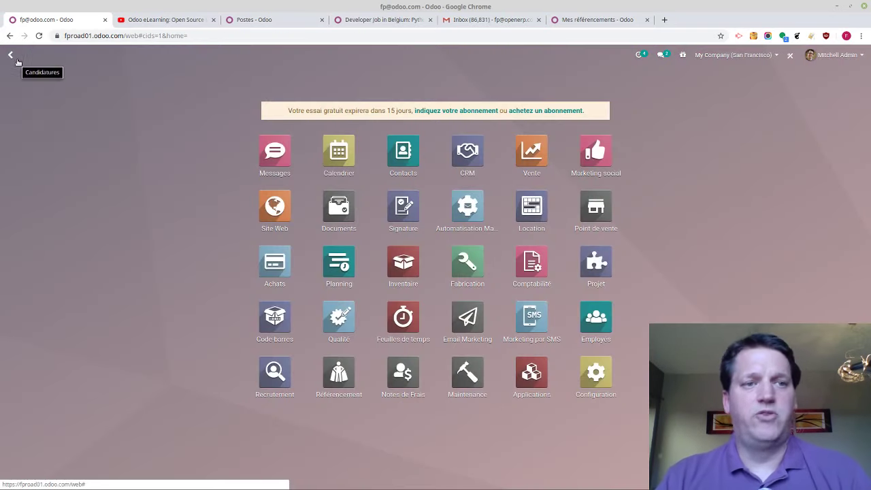
left_click(521, 378)
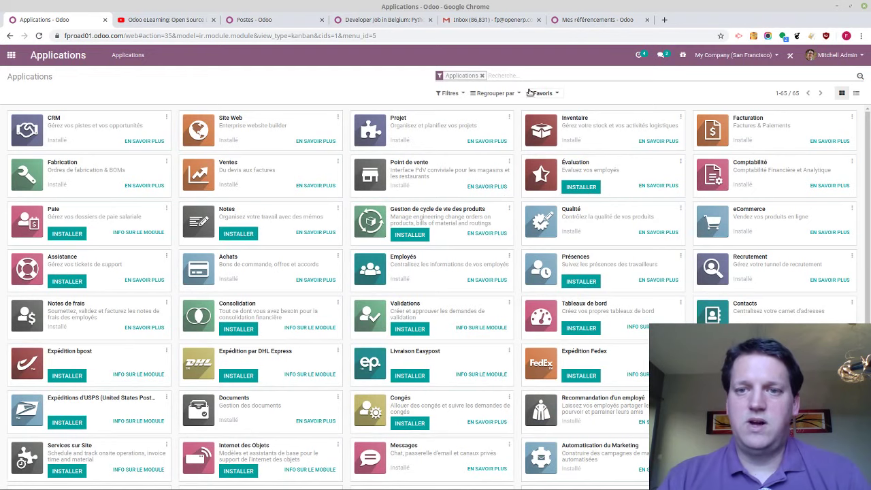
scroll(505, 147, "down", 3)
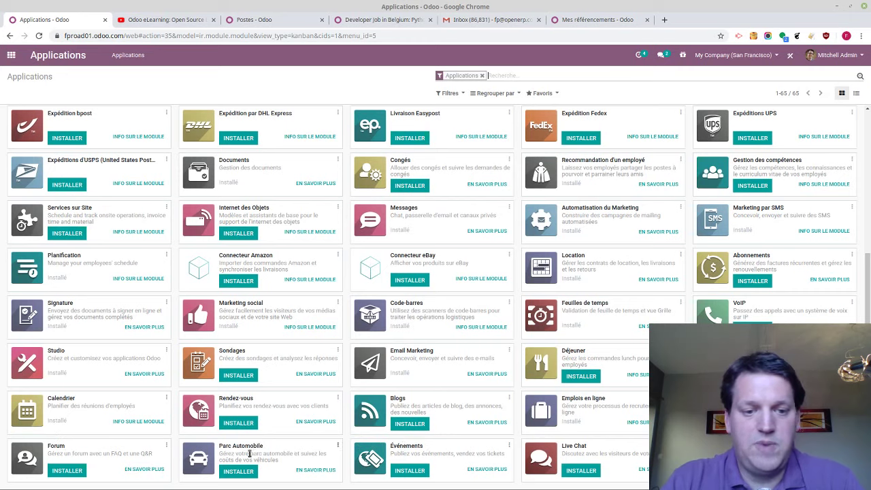
left_click_drag(247, 454, 269, 456)
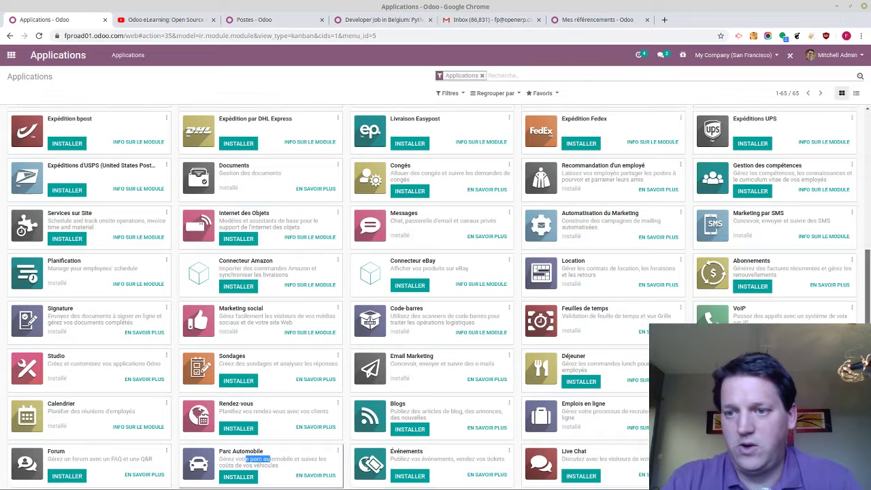
scroll(858, 293, "up", 3)
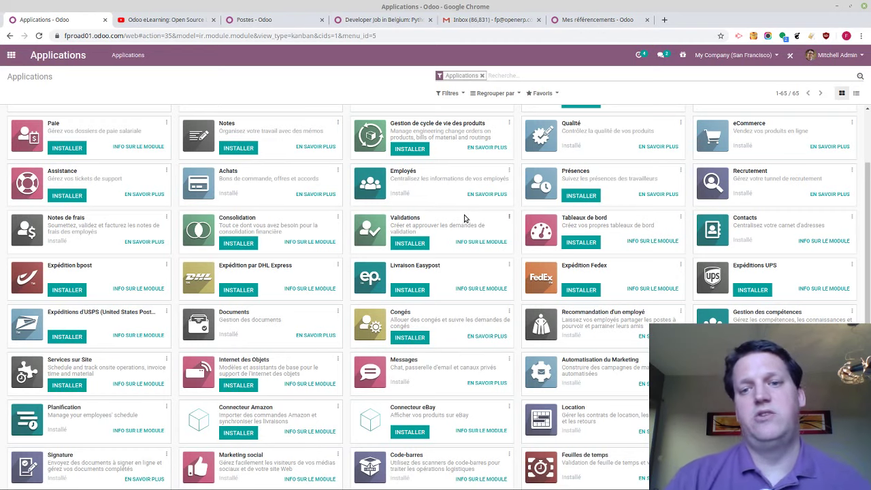
Scroll through the module cards again, then open a new browser tab
scroll(469, 218, "down", 2)
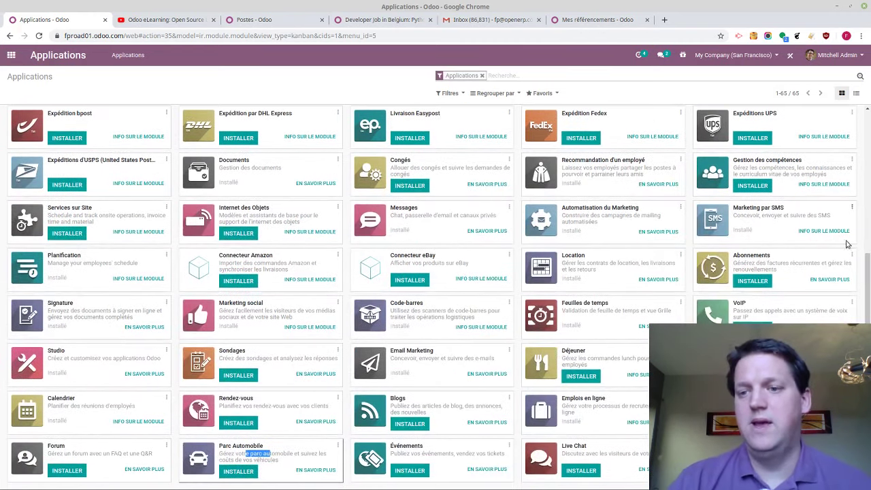
scroll(469, 218, "up", 1)
scroll(469, 218, "down", 1)
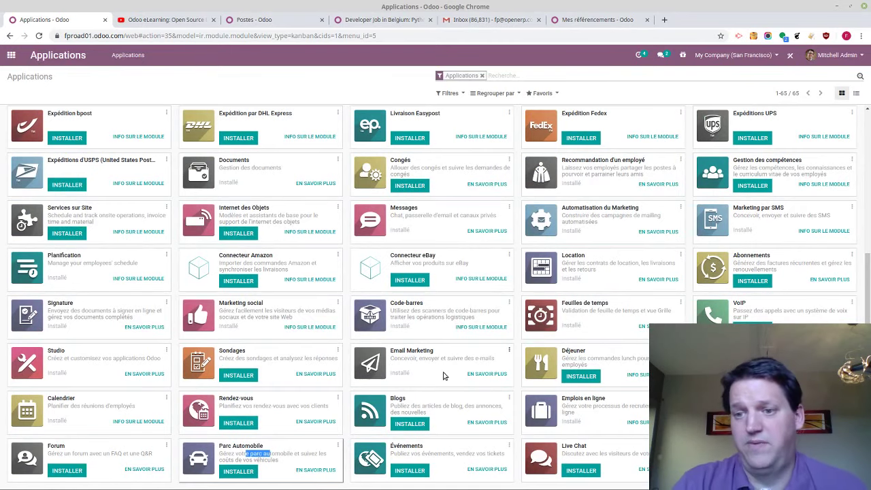
scroll(443, 376, "up", 3)
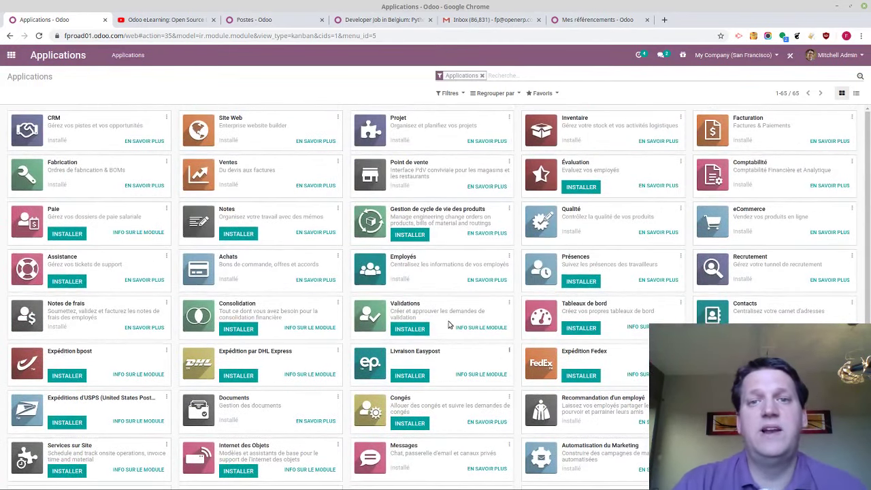
key("ctrl+t")
Load odoo.com/jobs and generate a salary package for a Software Developer with 3 years' experience
type("odoo.C")
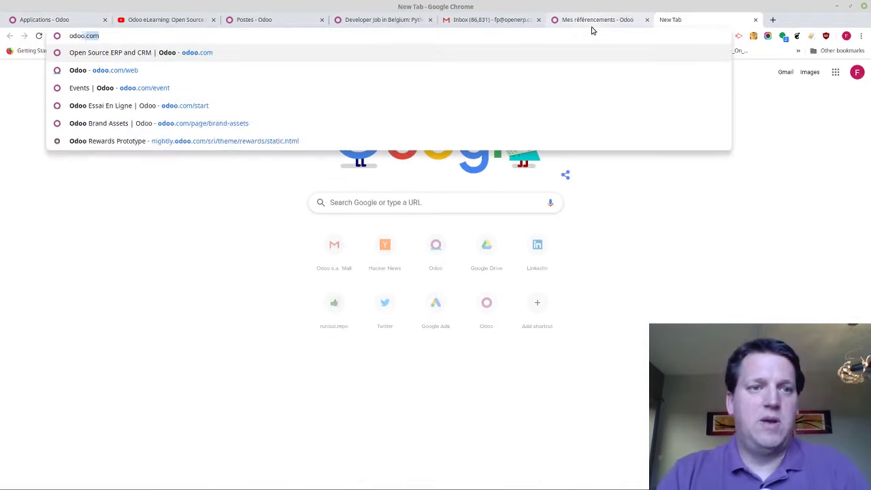
type("om/jobs")
key("Return")
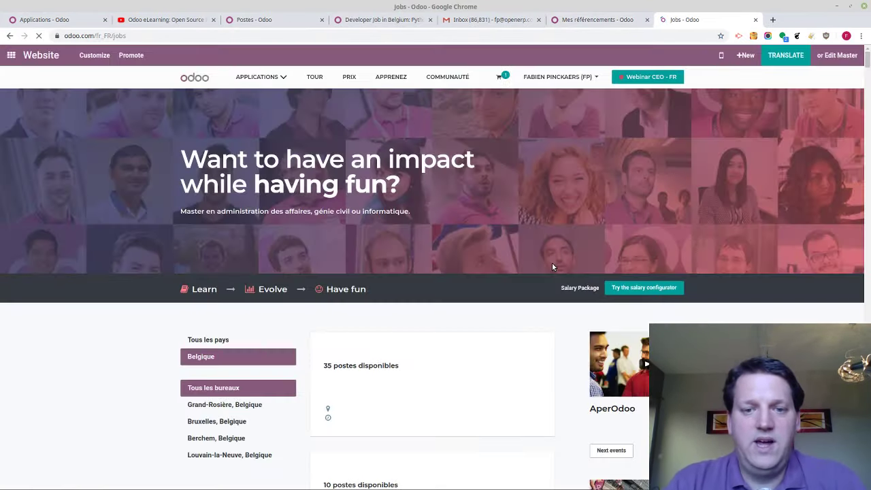
left_click(668, 287)
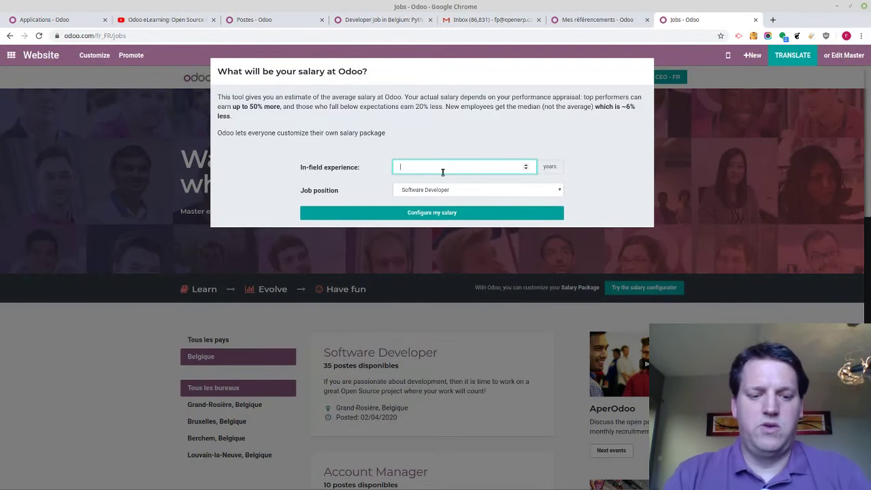
type("3")
left_click(402, 193)
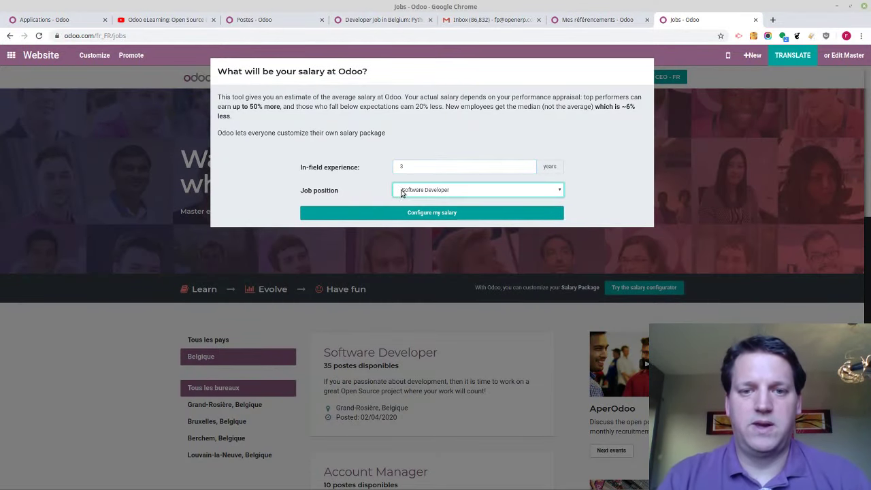
left_click(397, 213)
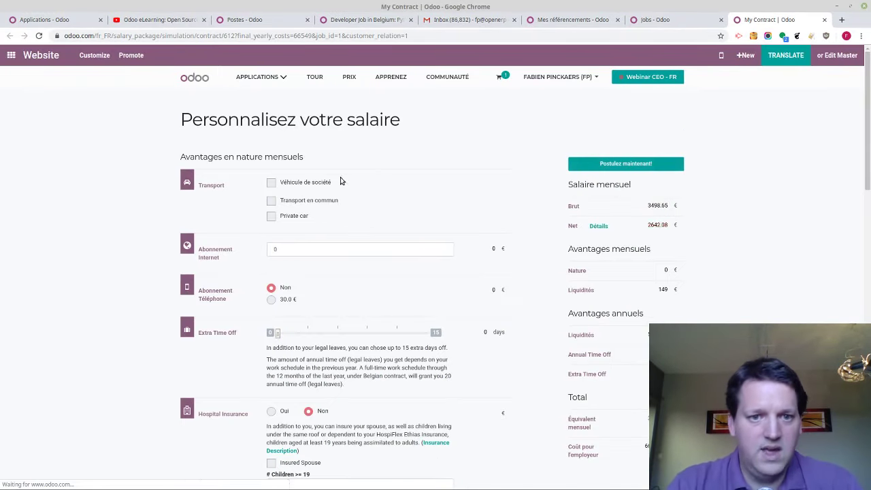
Choose the first Opel Corsa as the company car in the salary package
left_click(296, 184)
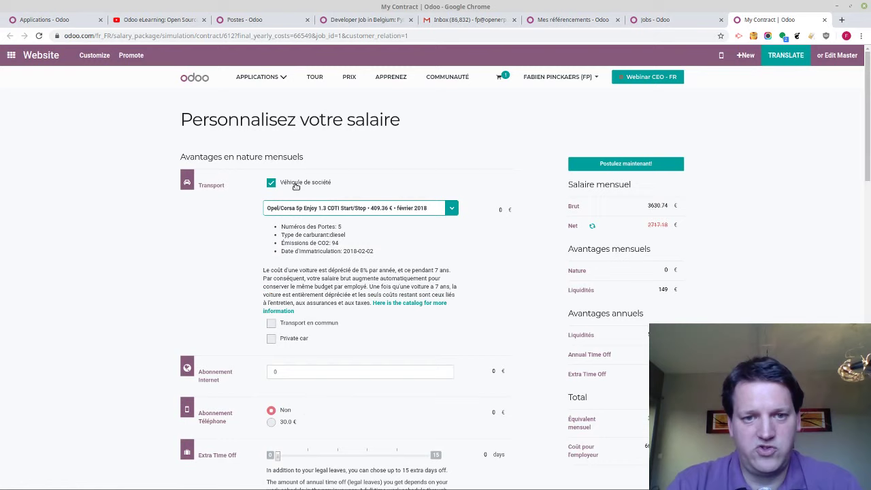
left_click(451, 208)
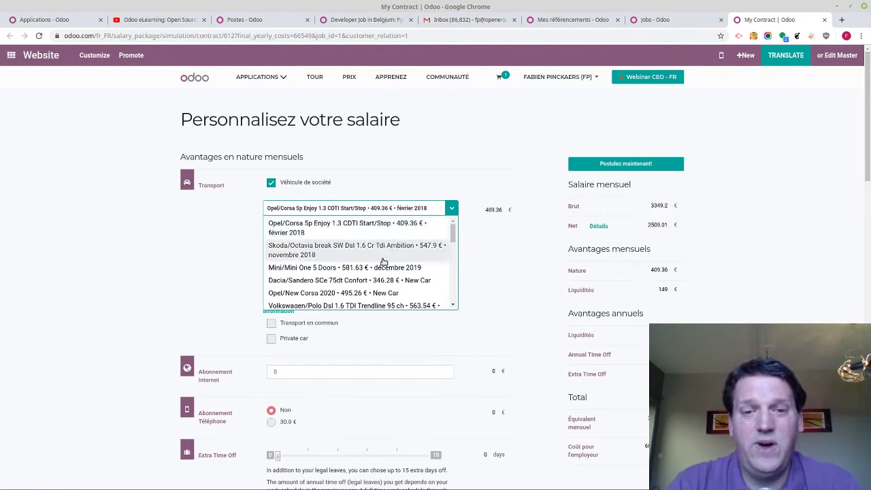
scroll(383, 261, "down", 2)
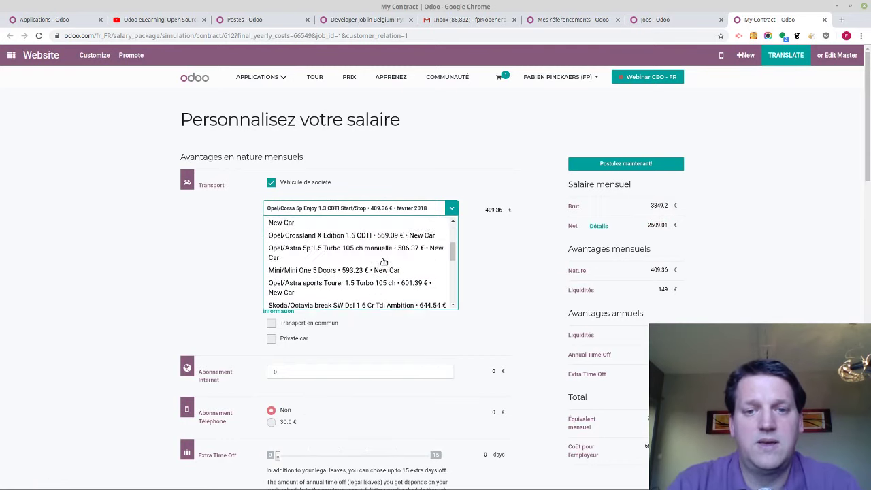
scroll(381, 255, "up", 3)
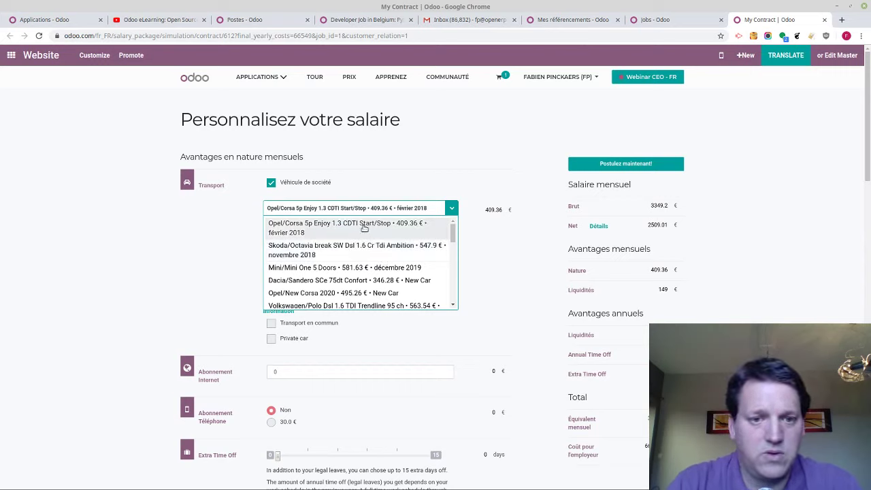
left_click(363, 228)
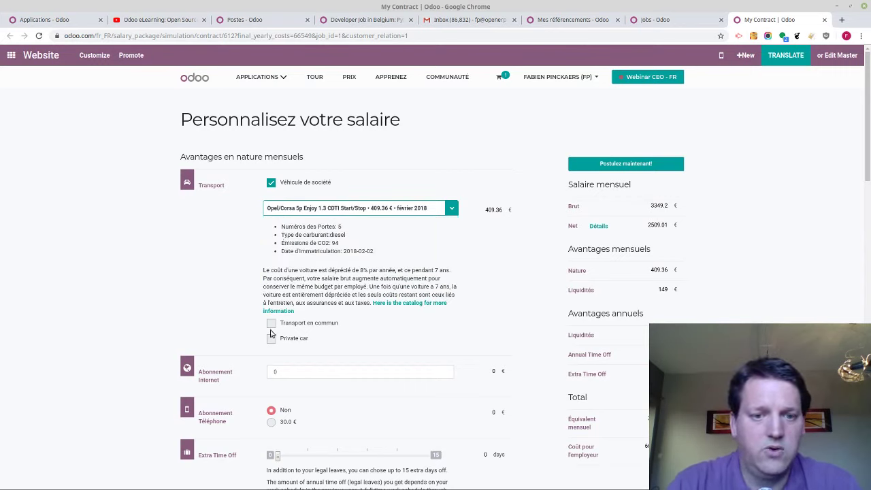
Set the internet subscription to 50 € and extra time off to 5 days
left_click(330, 370)
type("50")
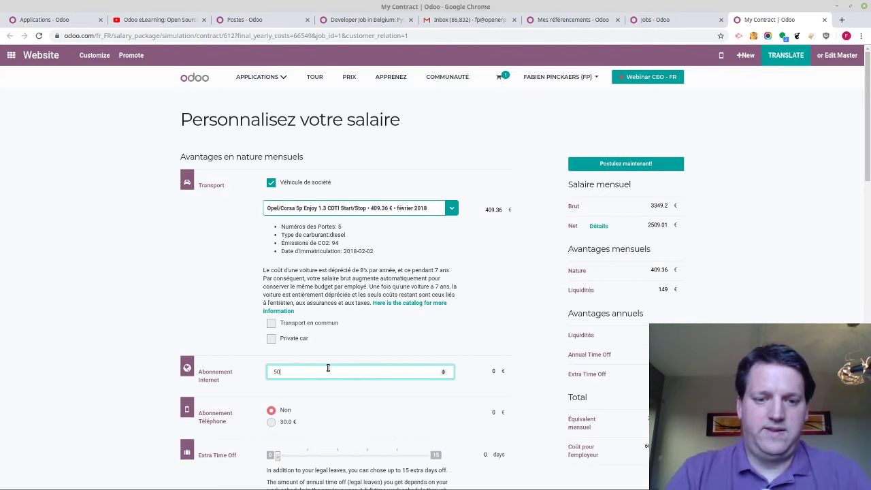
key("Tab")
scroll(277, 389, "down", 3)
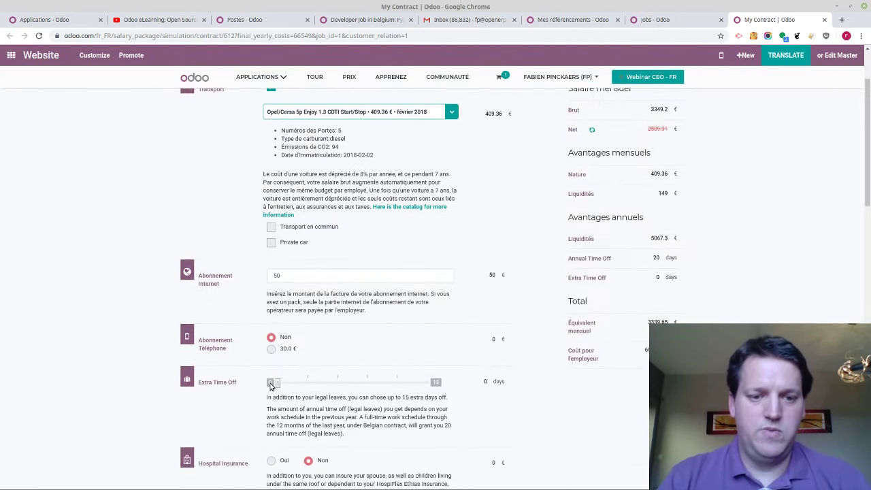
left_click_drag(277, 390, 332, 386)
scroll(556, 336, "up", 3)
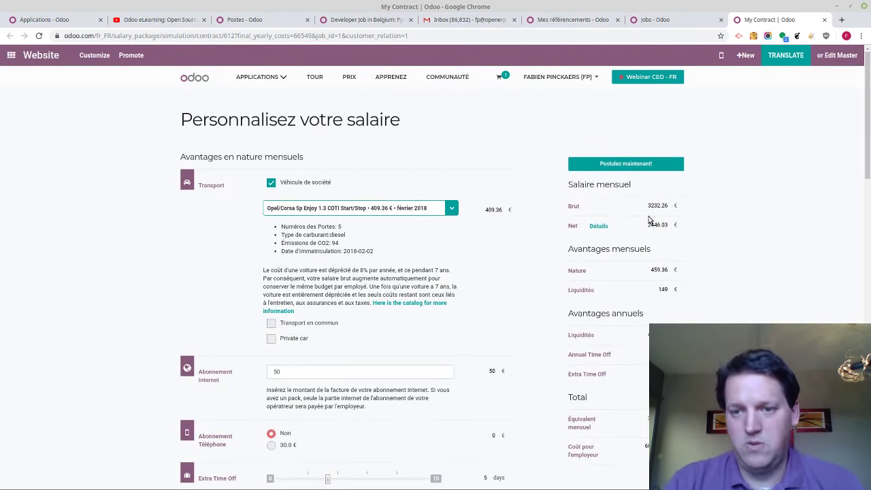
scroll(310, 388, "down", 7)
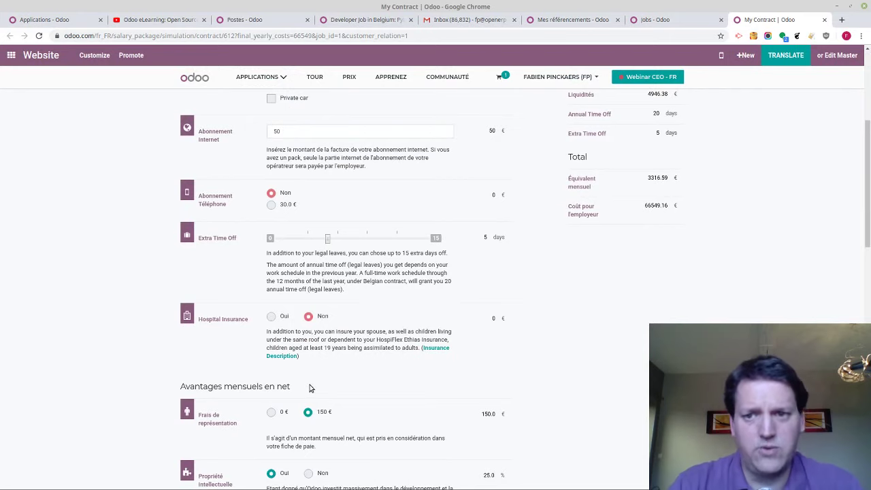
Add hospital insurance, try raising the fuel card, and open the net salary breakdown
left_click(272, 316)
scroll(461, 300, "down", 5)
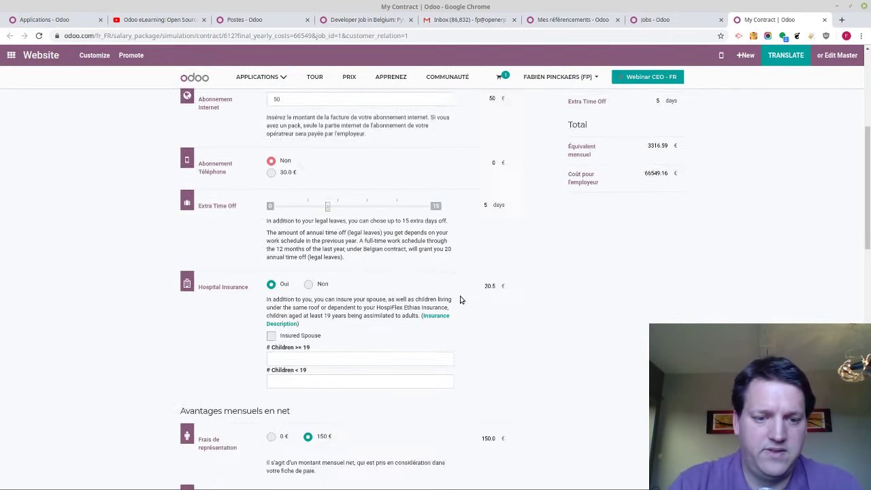
scroll(332, 377, "down", 3)
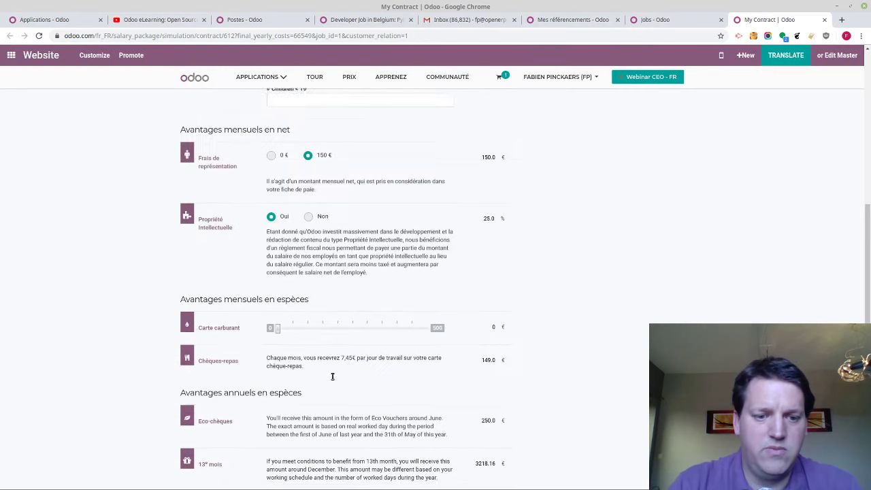
left_click_drag(278, 310, 335, 314)
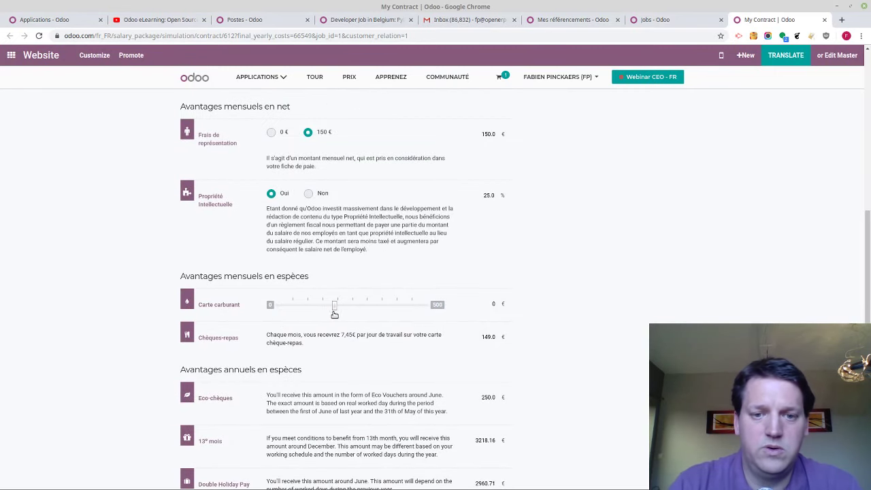
scroll(690, 252, "up", 10)
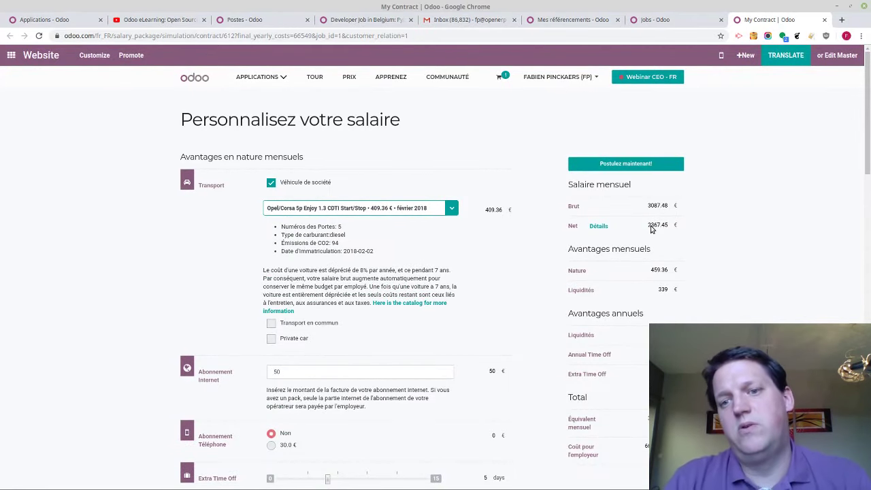
left_click(599, 225)
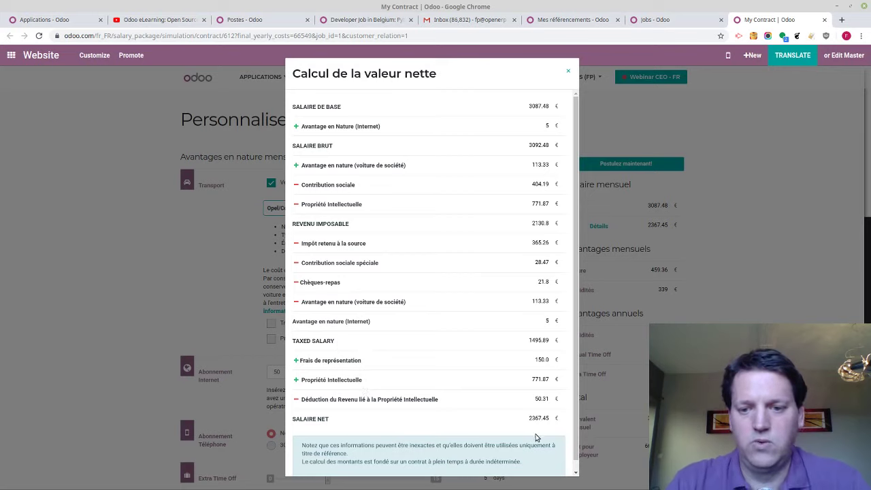
Review the breakdown down to the 2367.45 € net figure and close it
left_click_drag(531, 423, 562, 421)
left_click(561, 423)
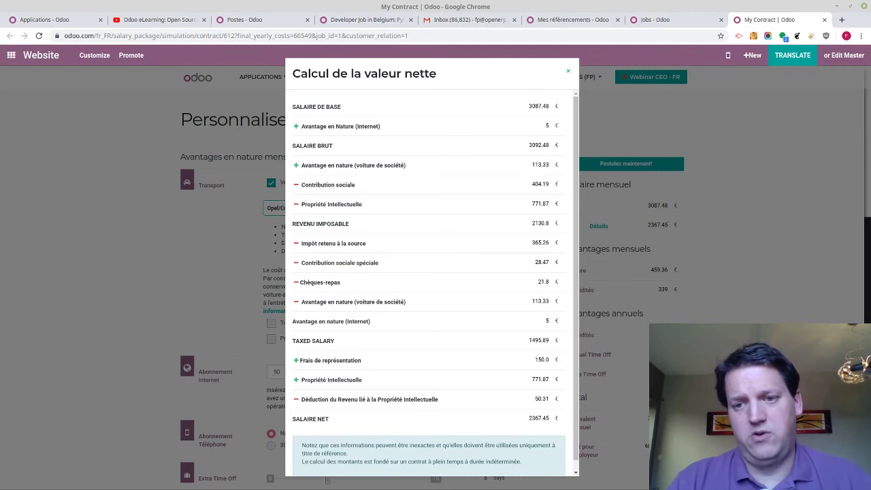
left_click(570, 72)
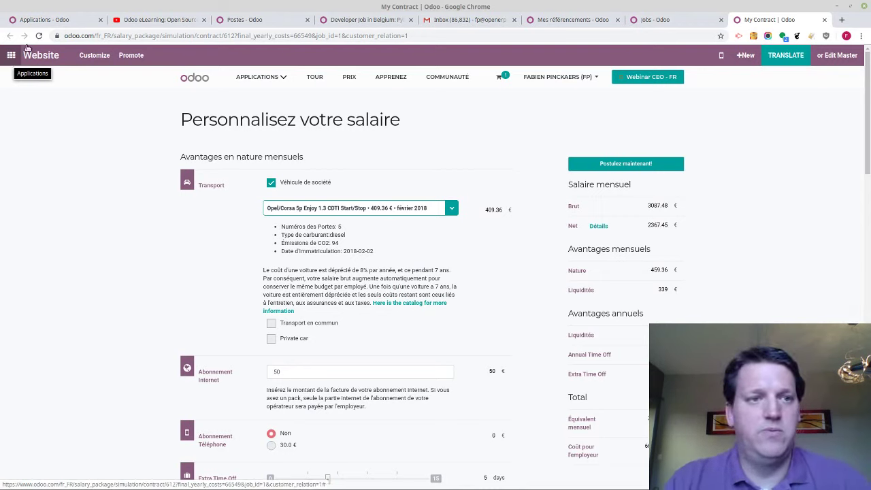
Return to the Odoo tab and scroll through the Applications page
left_click(42, 21)
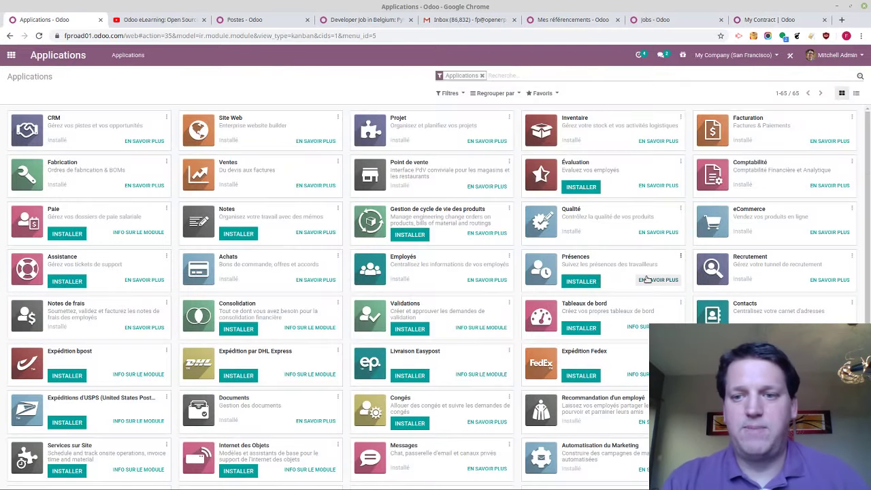
scroll(647, 279, "down", 4)
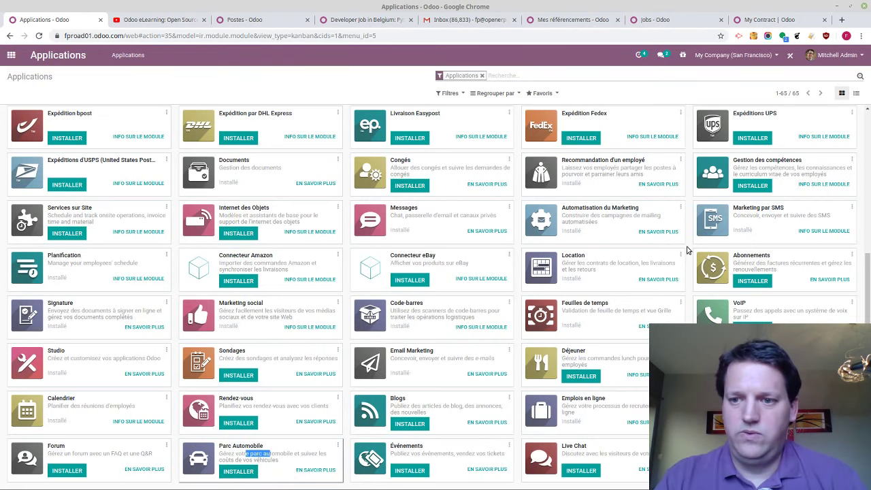
scroll(687, 250, "up", 3)
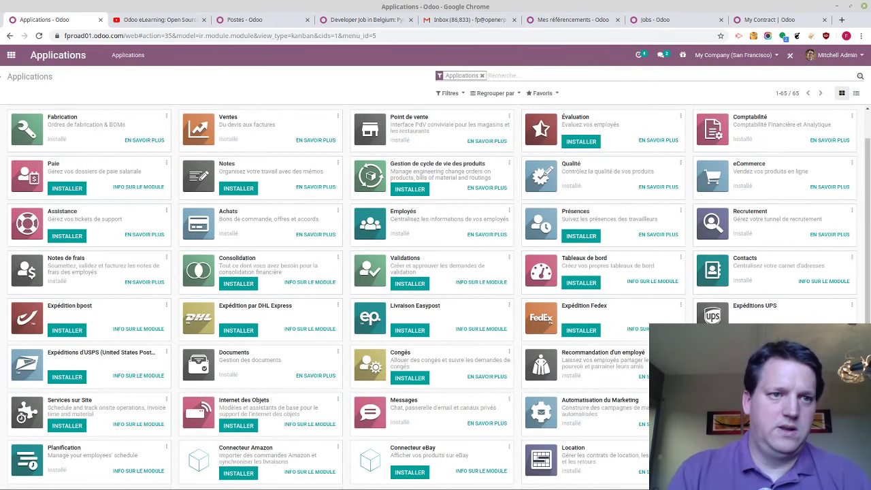
Search the installable modules for 'lunch' to find the Déjeuner app
left_click(11, 55)
type("lu")
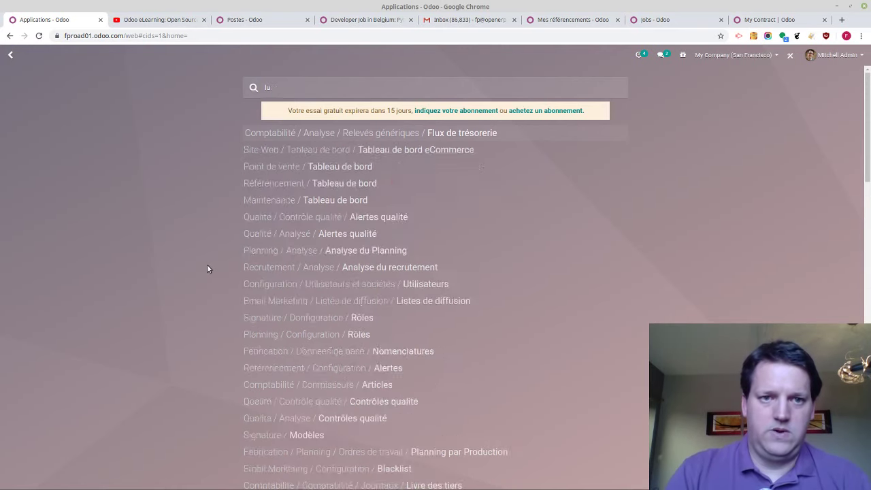
key("BackSpace")
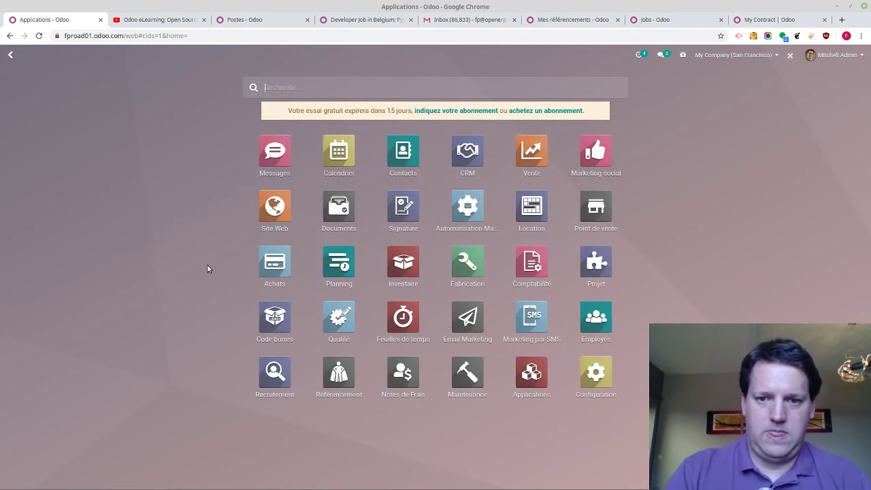
left_click(542, 382)
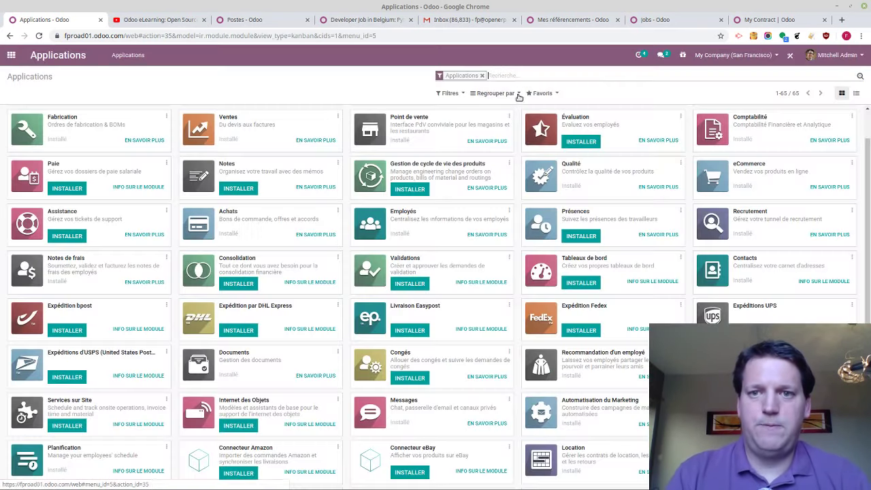
type("lunch")
key("Return")
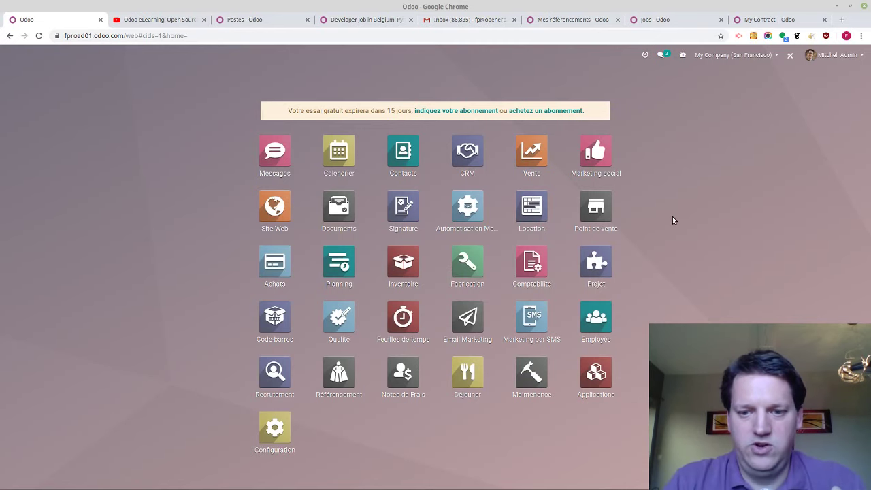
Launch the newly installed Déjeuner app to reach the meal ordering page
left_click(528, 270)
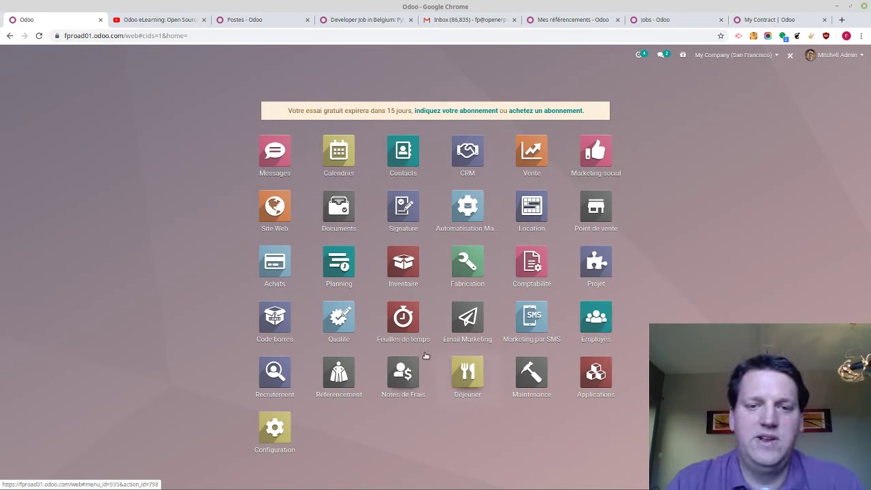
left_click(389, 308)
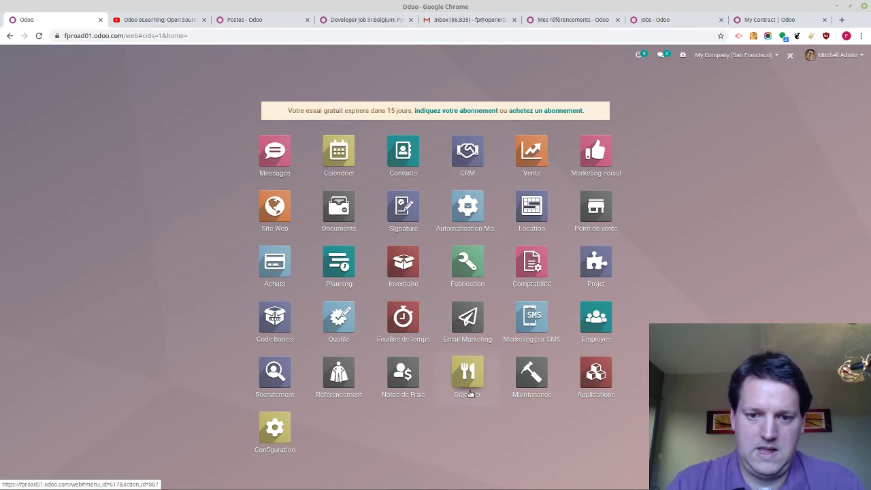
left_click(469, 385)
Add Lunch Maki 18pc and Pizza Italiana with Olives to the lunch cart
left_click(164, 171)
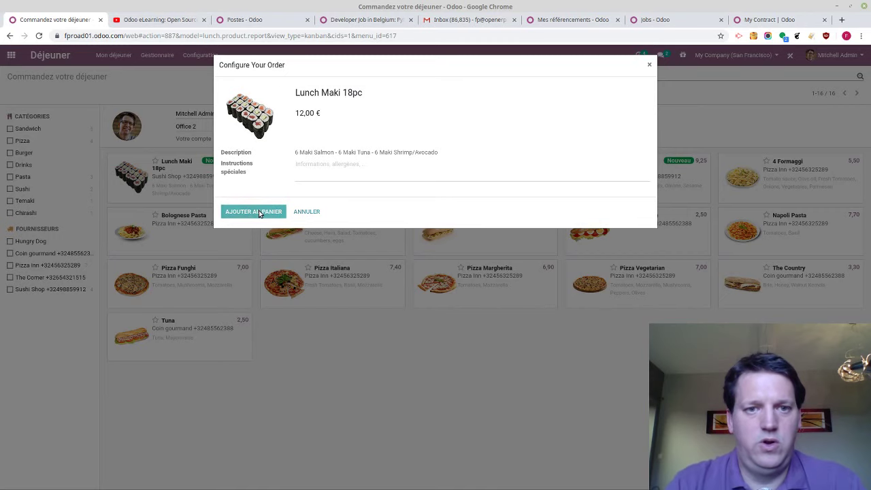
left_click(258, 210)
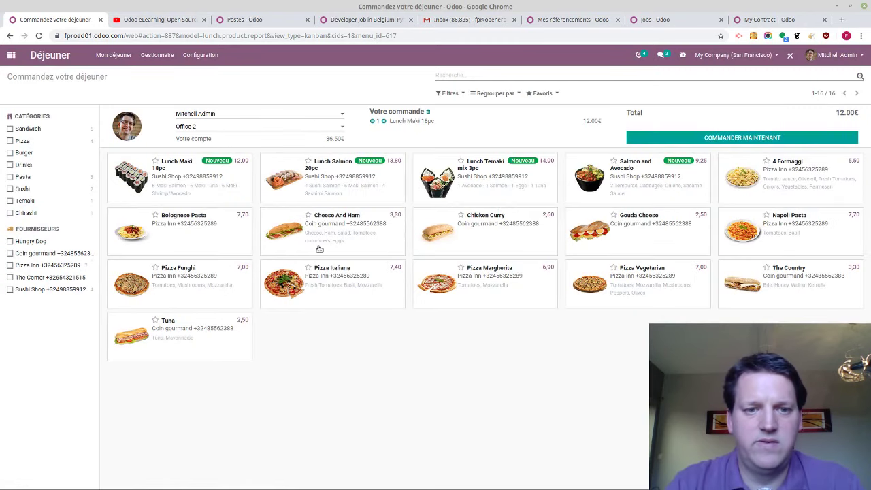
left_click(316, 282)
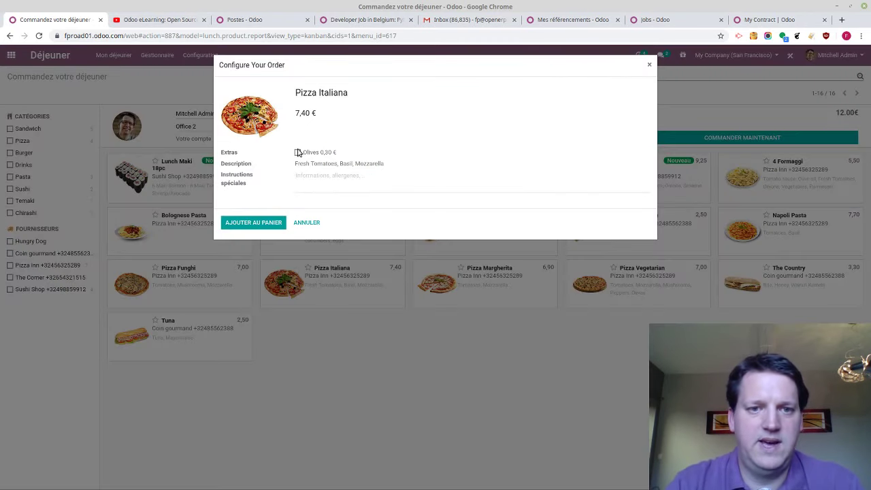
left_click(259, 218)
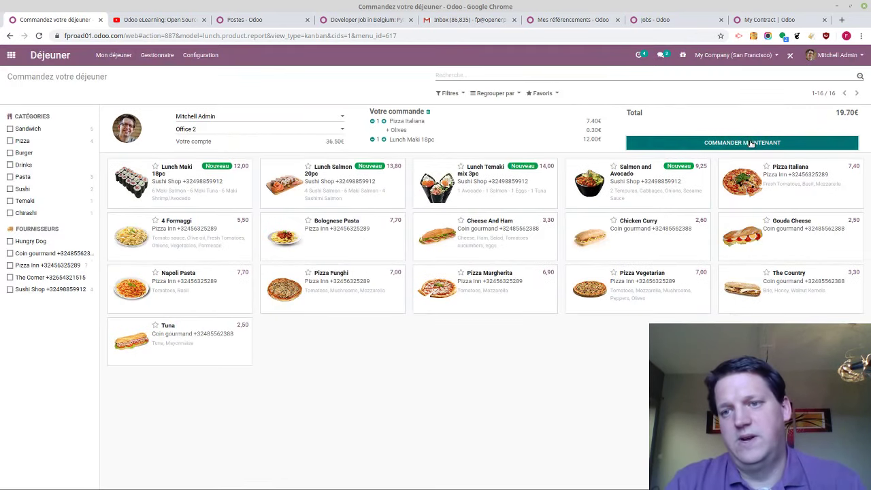
Place the 16.80 € lunch order, then switch to the eLearning YouTube video
left_click(751, 144)
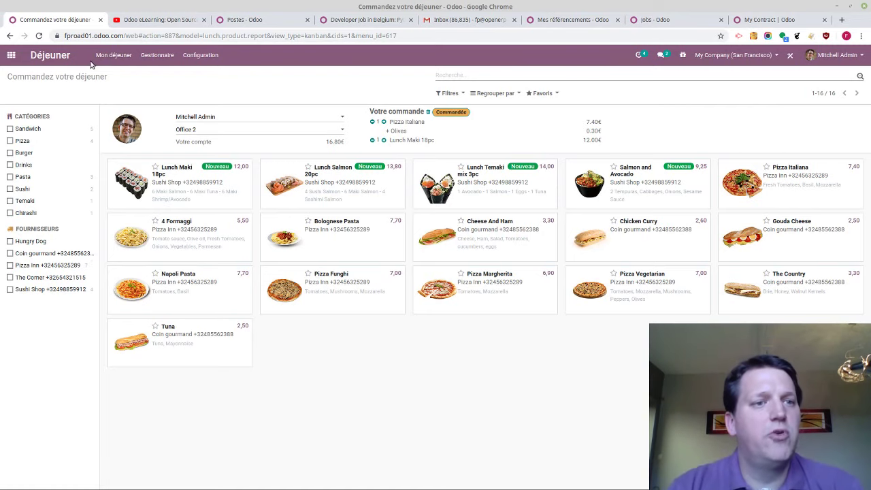
left_click(10, 55)
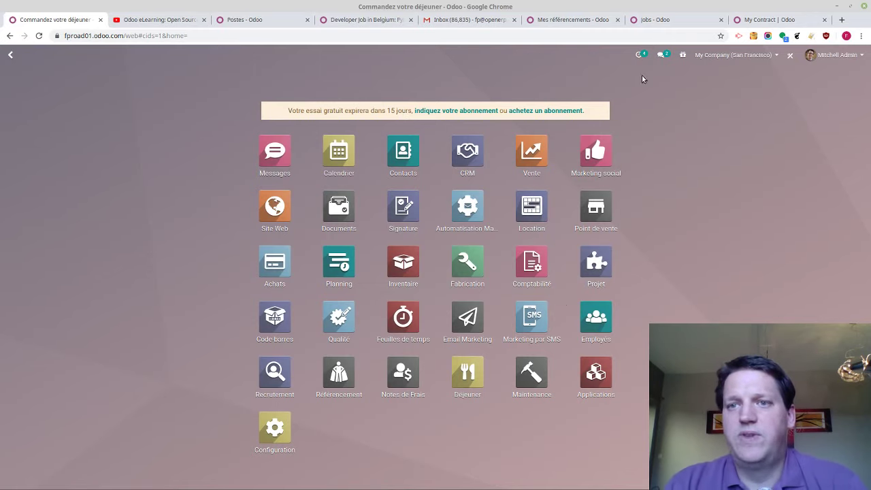
left_click(163, 23)
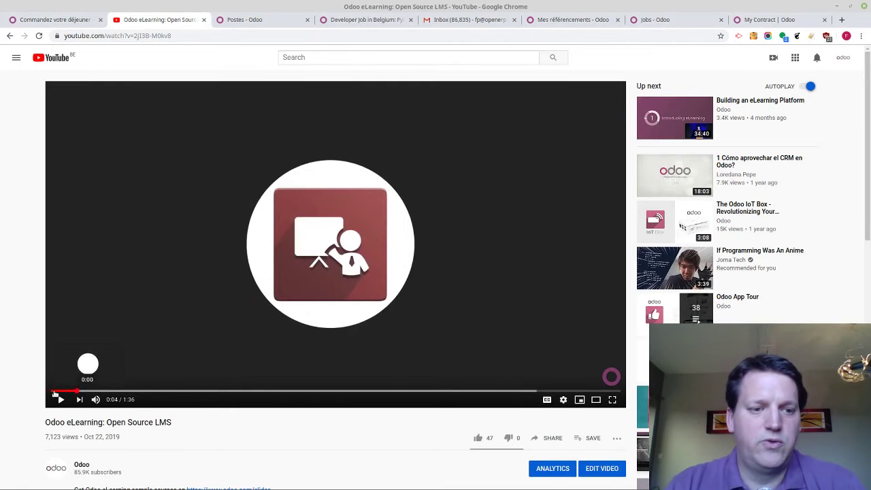
Play the Odoo eLearning video from 0:00 in full screen
left_click(55, 392)
left_click(612, 400)
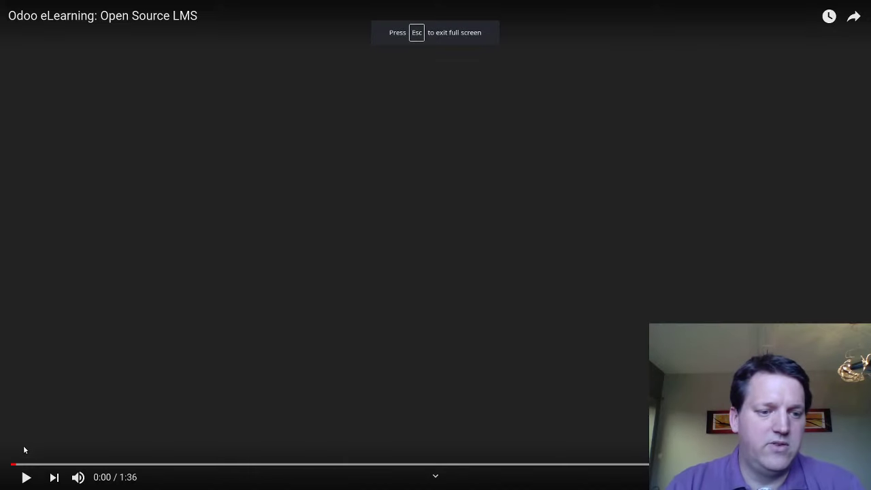
left_click(26, 477)
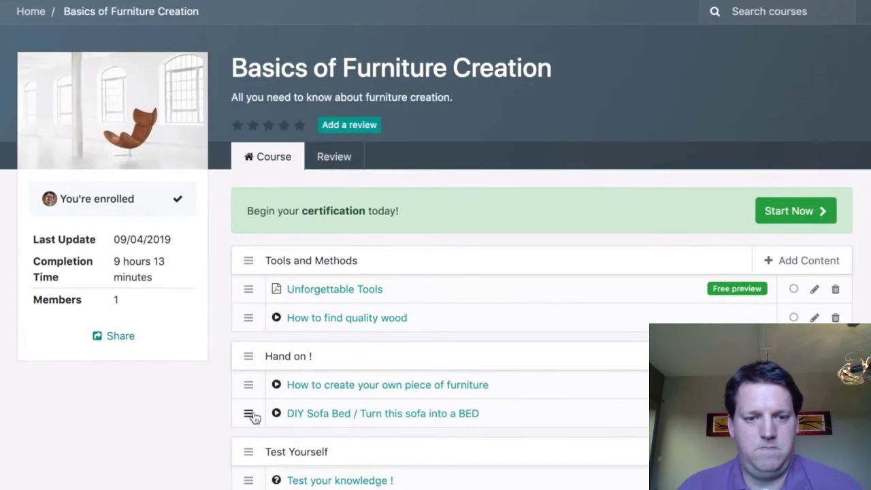
left_click_drag(251, 416, 257, 380)
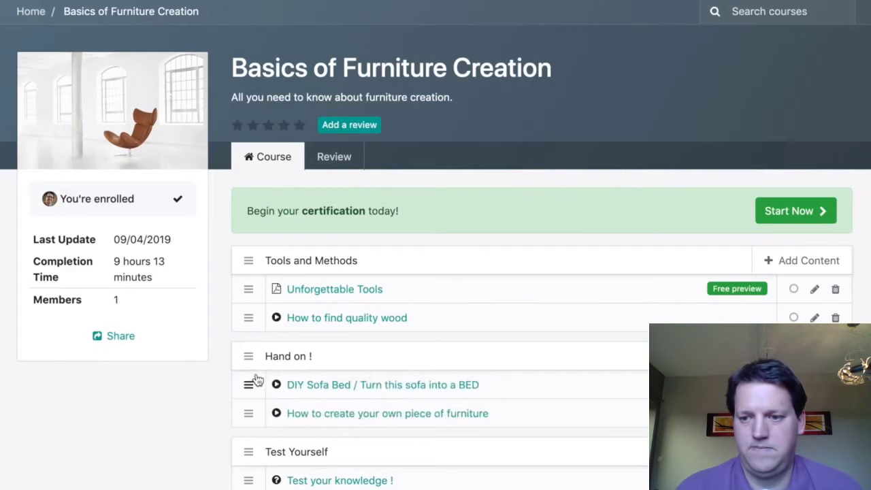
left_click(314, 385)
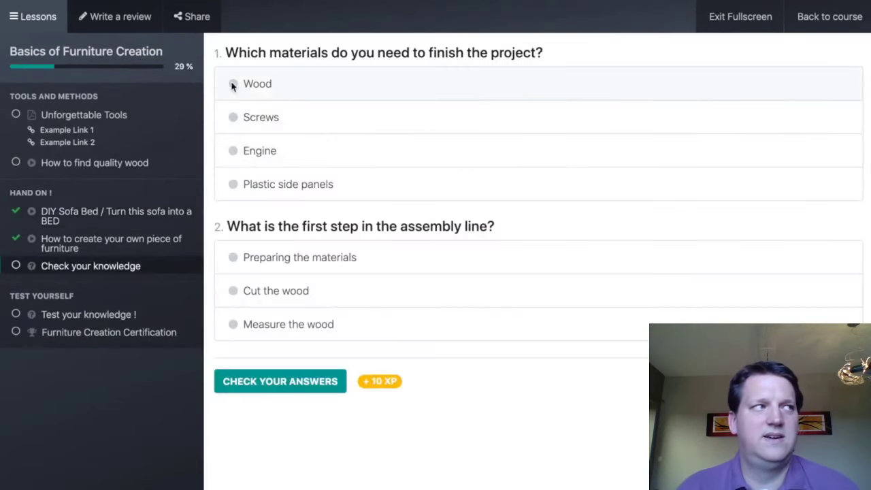
left_click(232, 85)
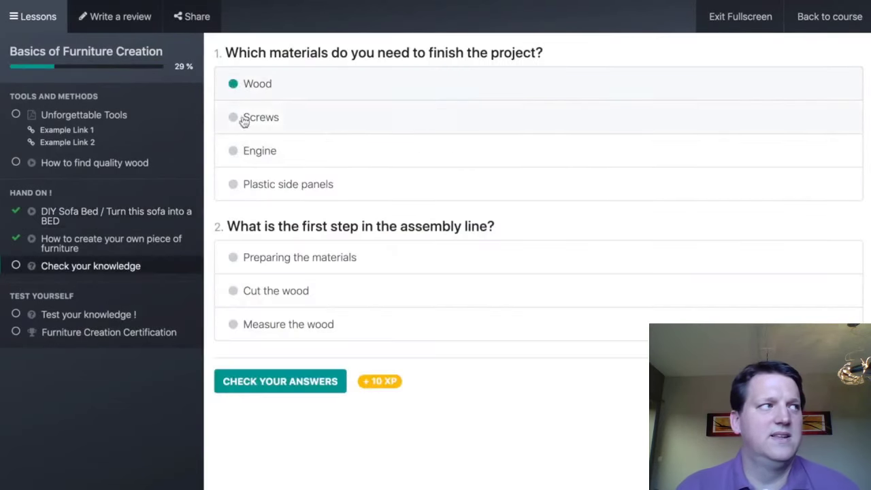
left_click(234, 257)
left_click(281, 381)
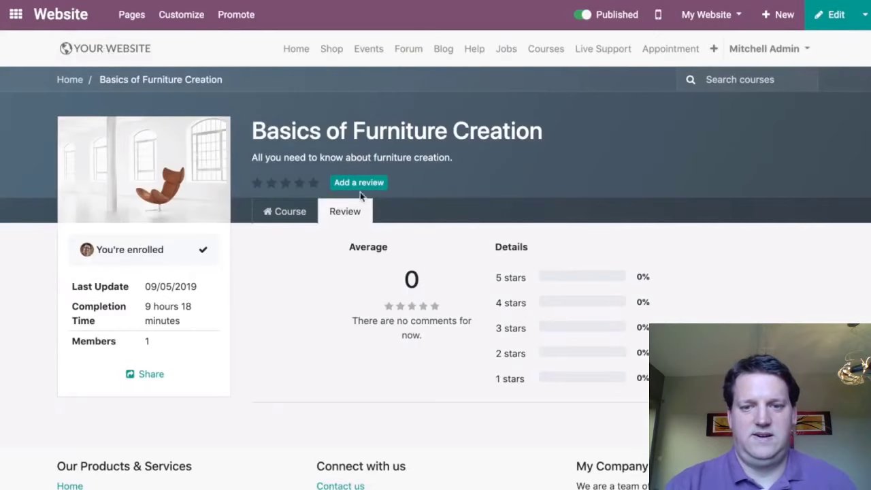
left_click(363, 187)
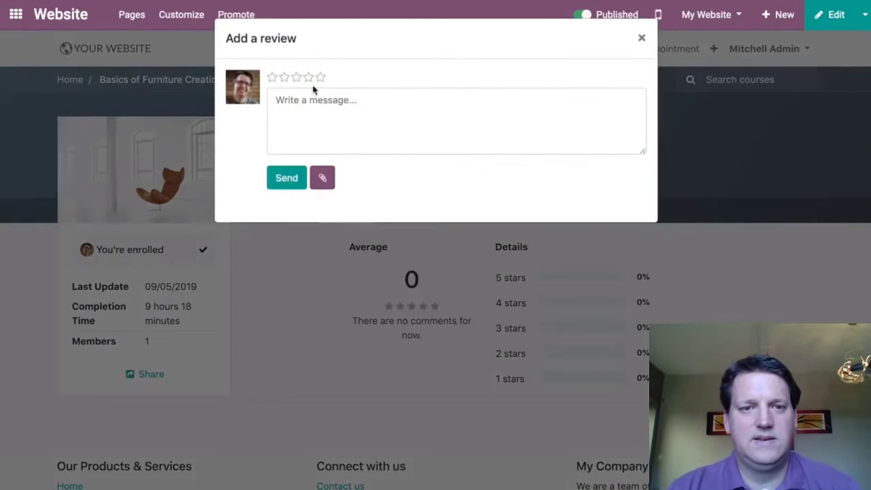
left_click(320, 80)
left_click(300, 98)
type("Amazing")
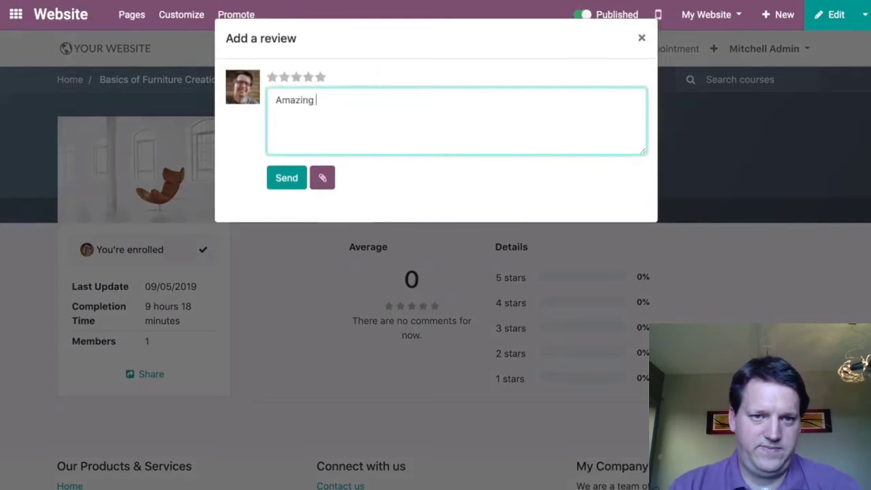
type(" course, thank you!")
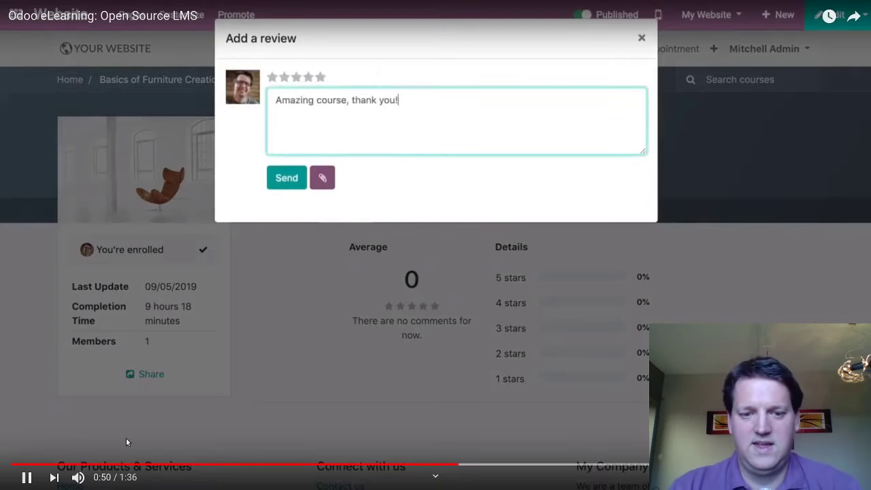
left_click(286, 177)
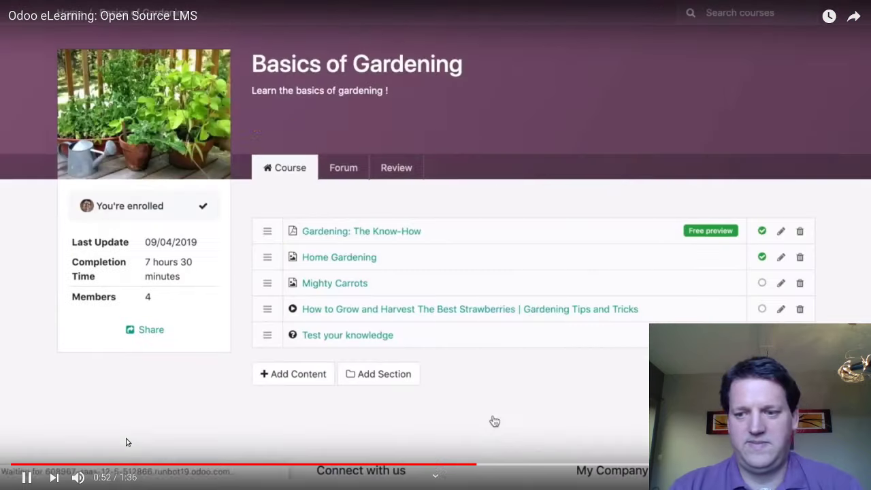
left_click(344, 168)
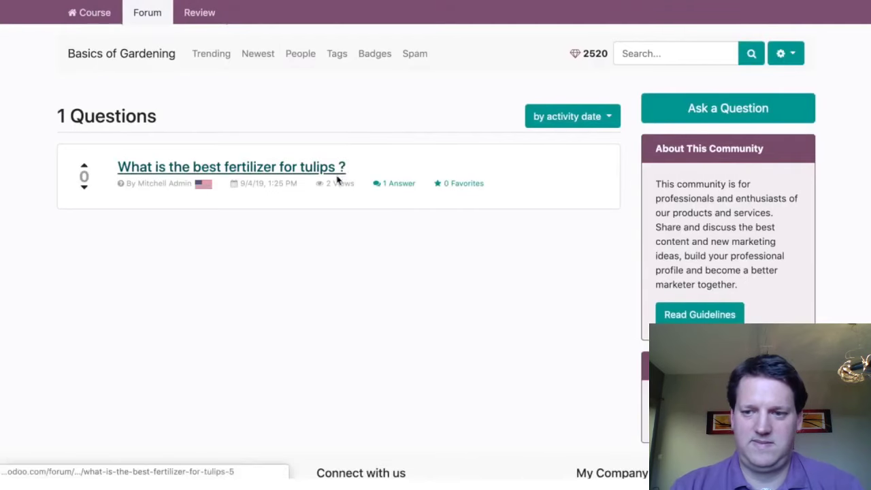
left_click(179, 168)
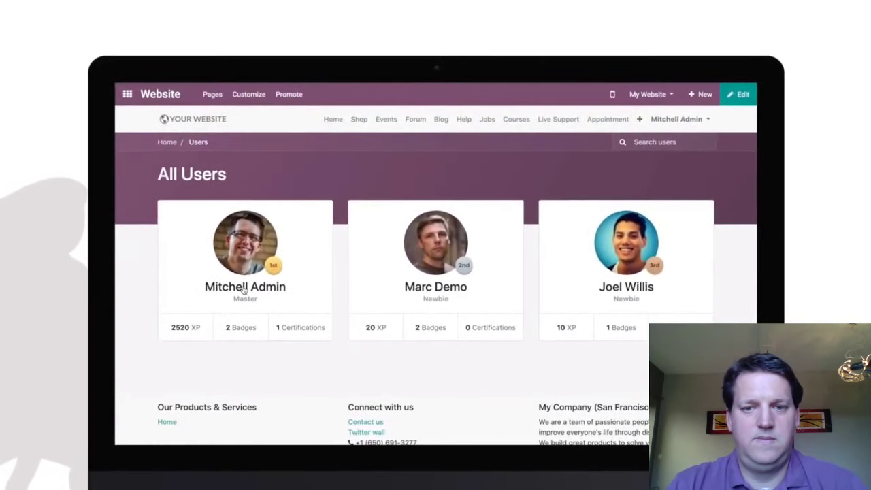
left_click(243, 290)
scroll(242, 290, "down", 1)
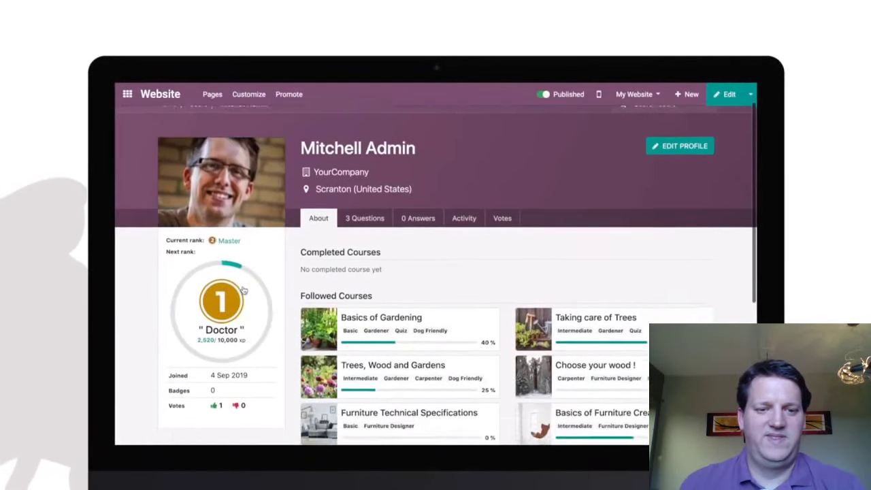
scroll(243, 290, "down", 5)
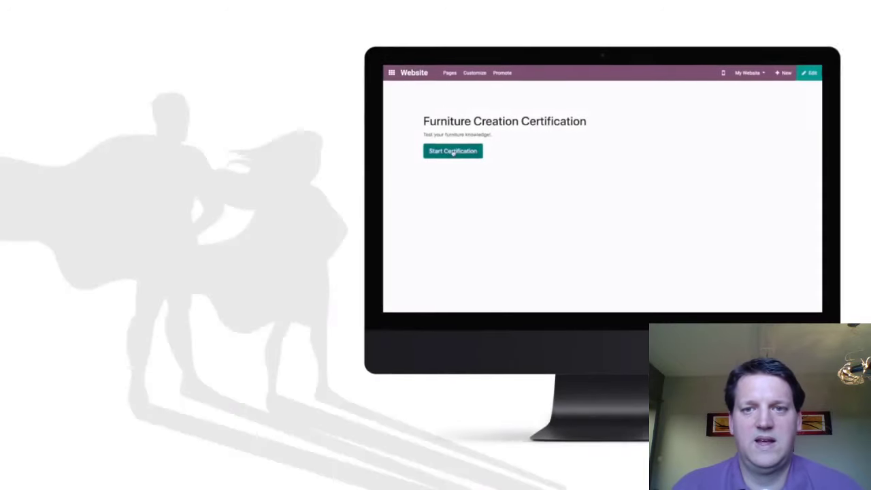
left_click(453, 150)
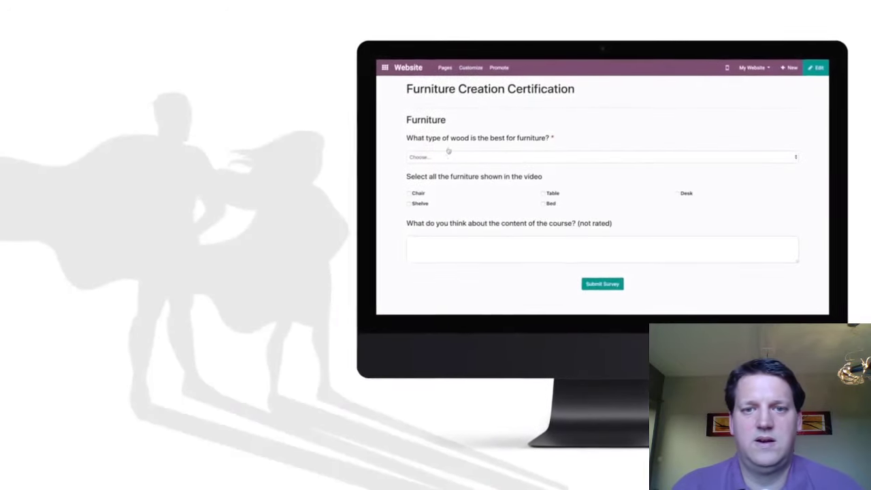
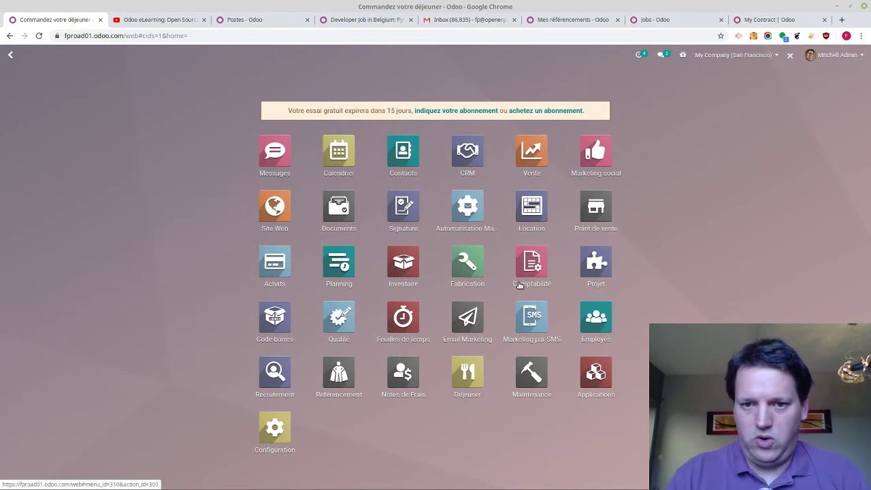
Open the AGR - S00039 task board, move Furniture Delivery to In Progress, and mark Furniture ready
left_click(596, 274)
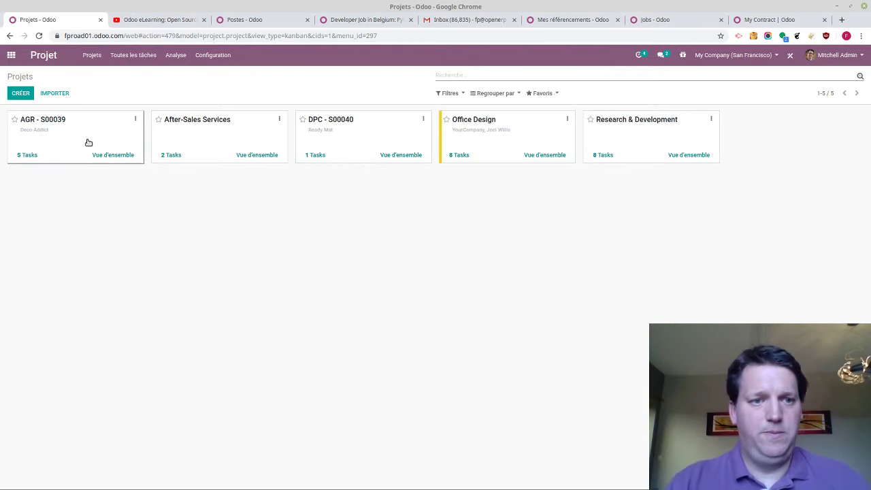
left_click(89, 142)
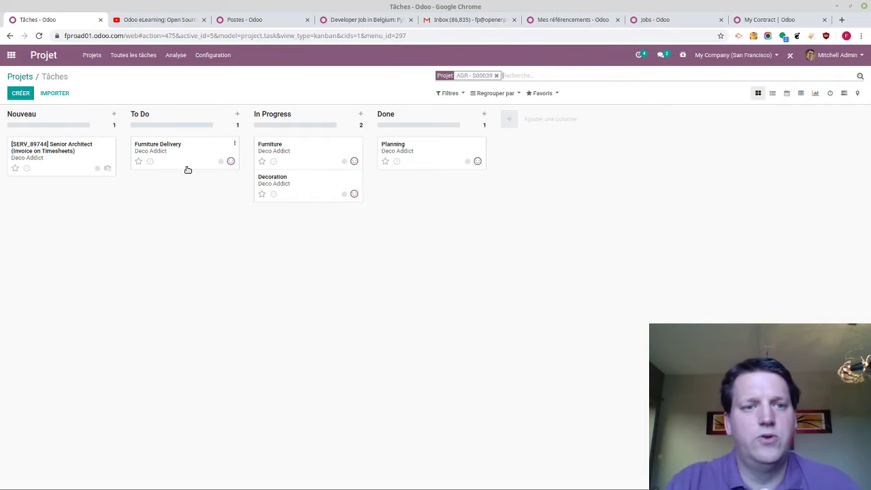
left_click_drag(189, 163, 152, 153)
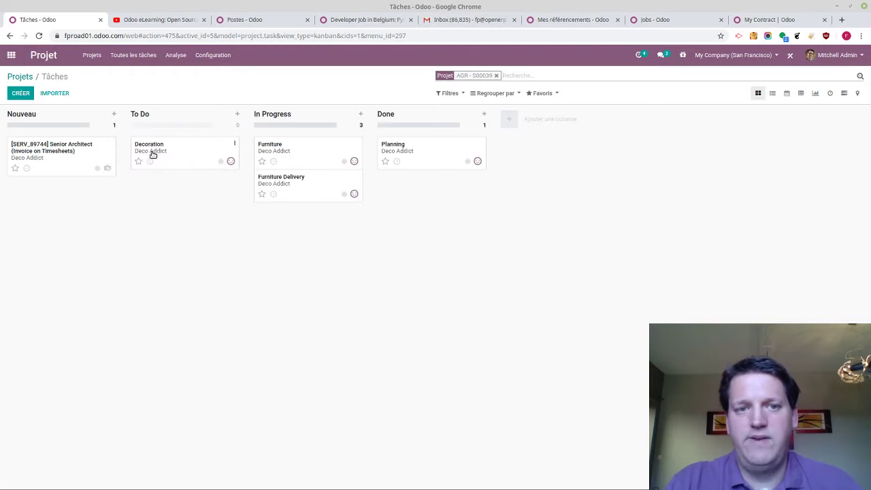
left_click(344, 162)
left_click(330, 172)
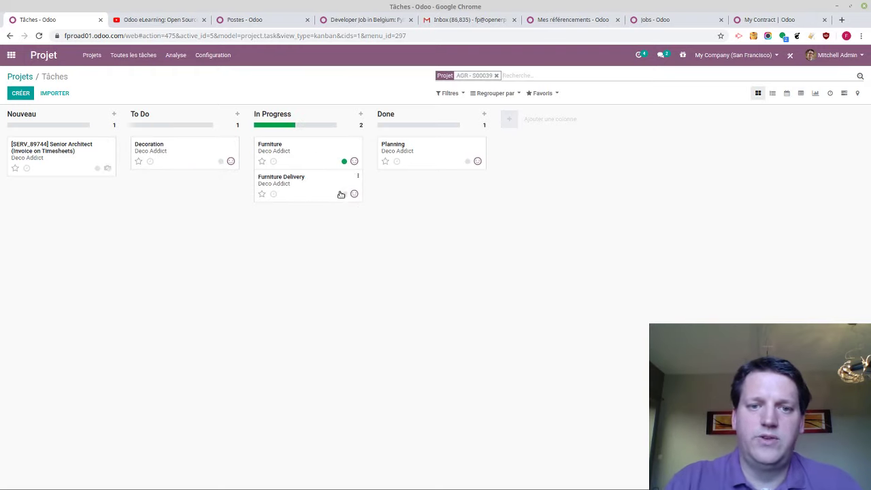
Flag Furniture Delivery as needing help and move Planning from Done to In Progress
left_click(345, 195)
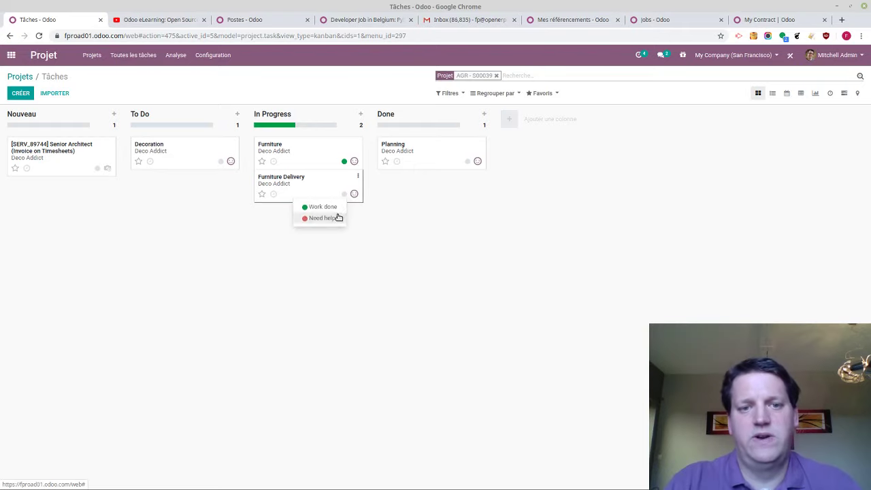
left_click(337, 218)
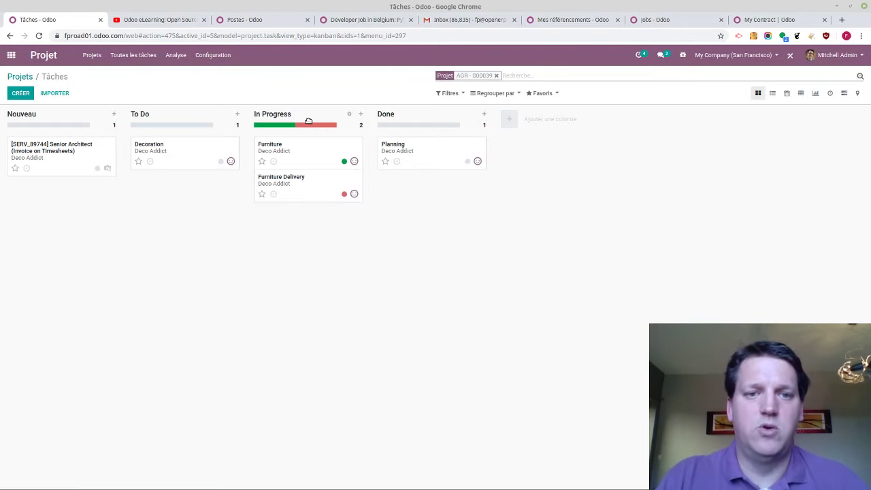
left_click(307, 126)
left_click(307, 126)
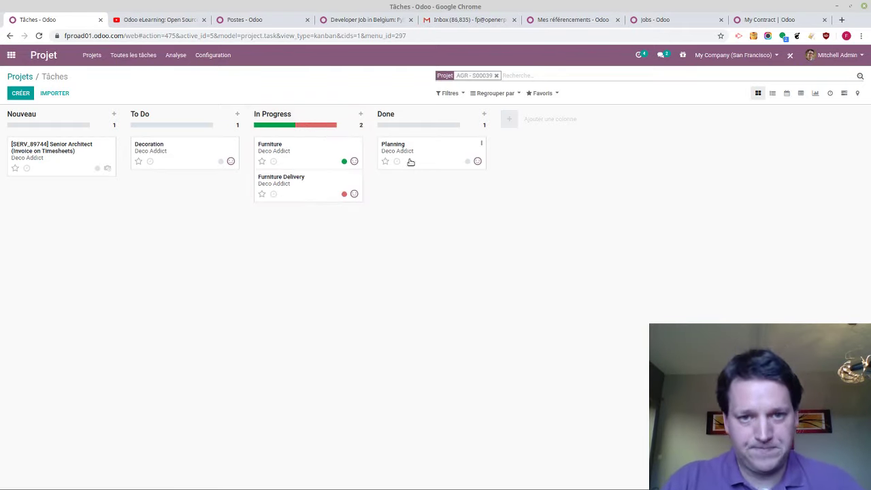
left_click_drag(410, 161, 271, 240)
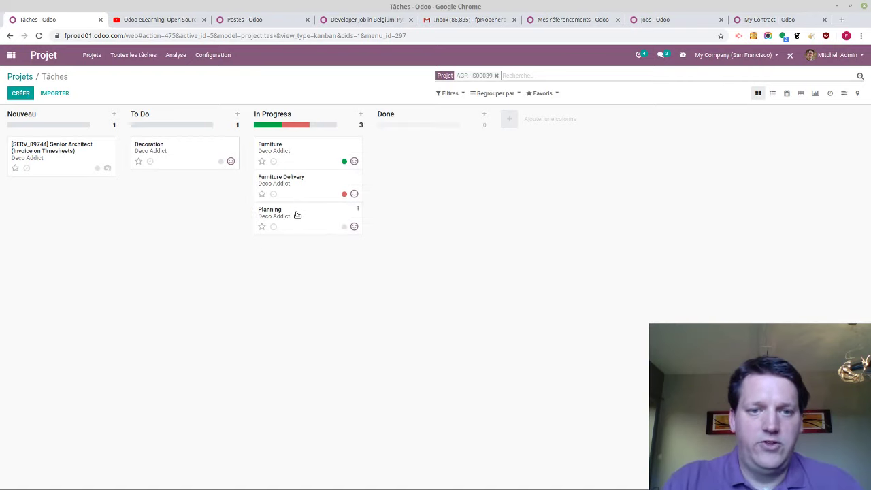
On Furniture Delivery, add timesheet lines 'Do this' and 'Do that' at 02:00
left_click(293, 195)
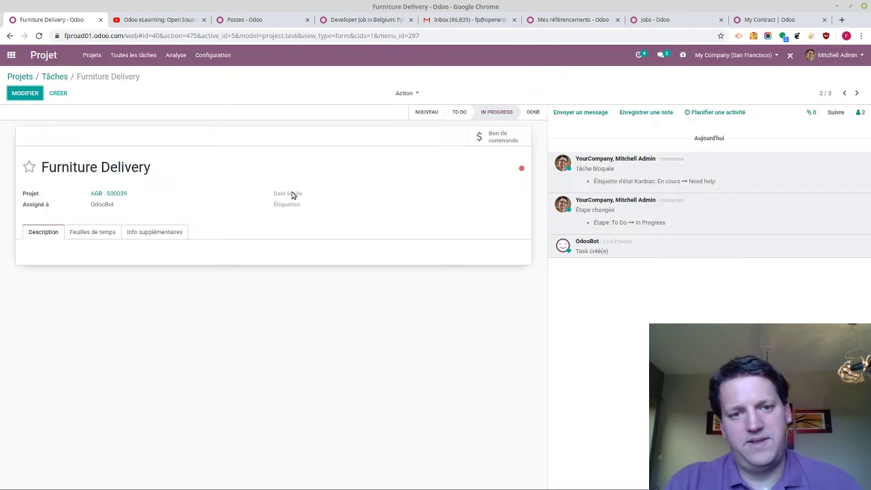
left_click(77, 232)
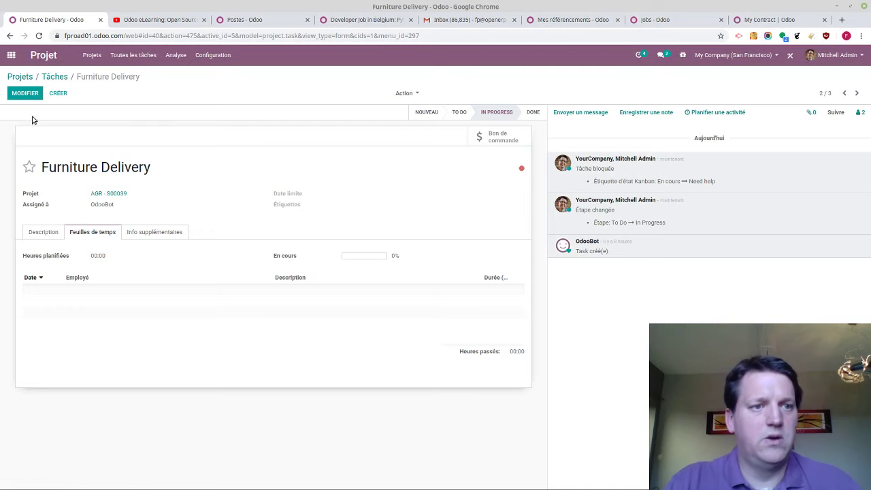
left_click(28, 96)
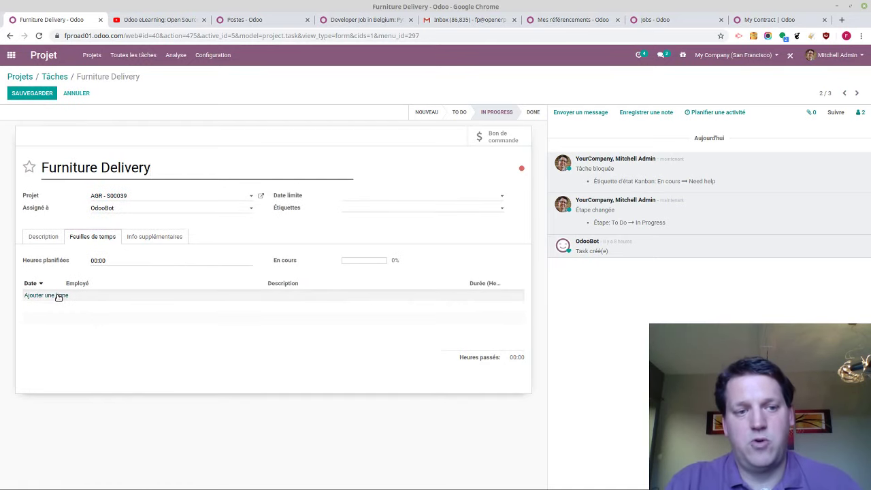
left_click(60, 295)
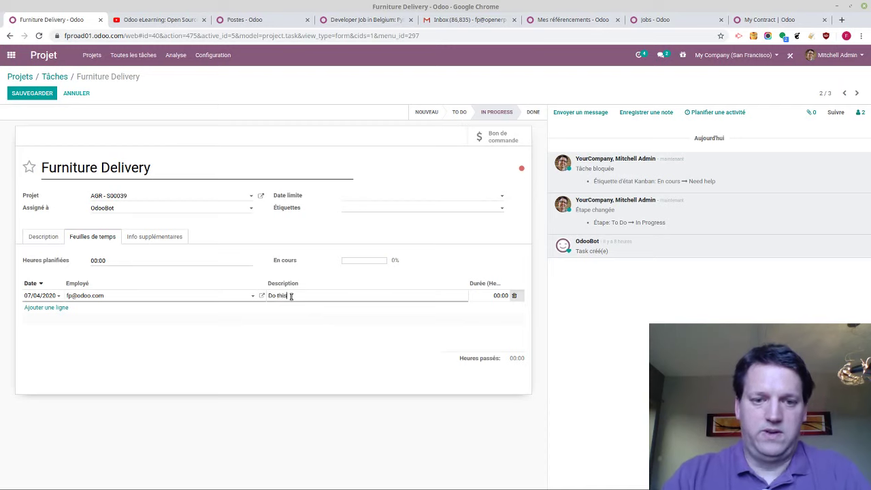
key("Return")
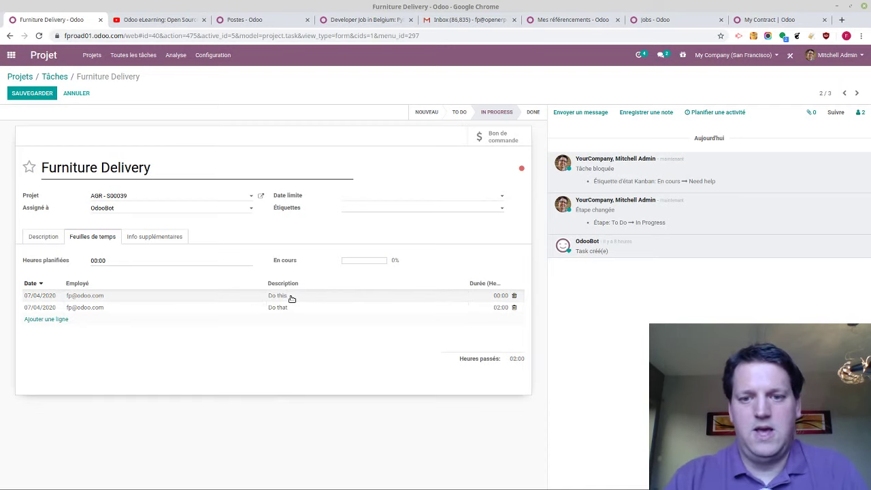
key("Return")
Change the 'Do this' duration to 01:00, save the task, and return home
left_click(537, 346)
left_click(485, 294)
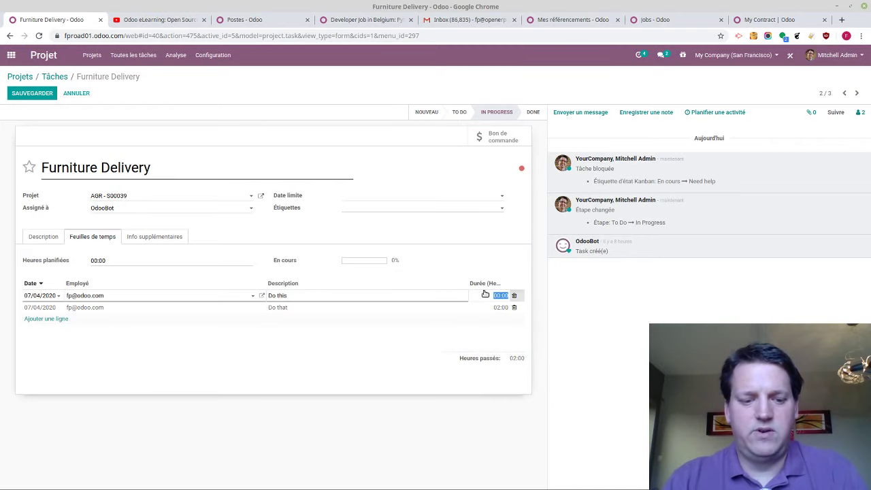
key("Return")
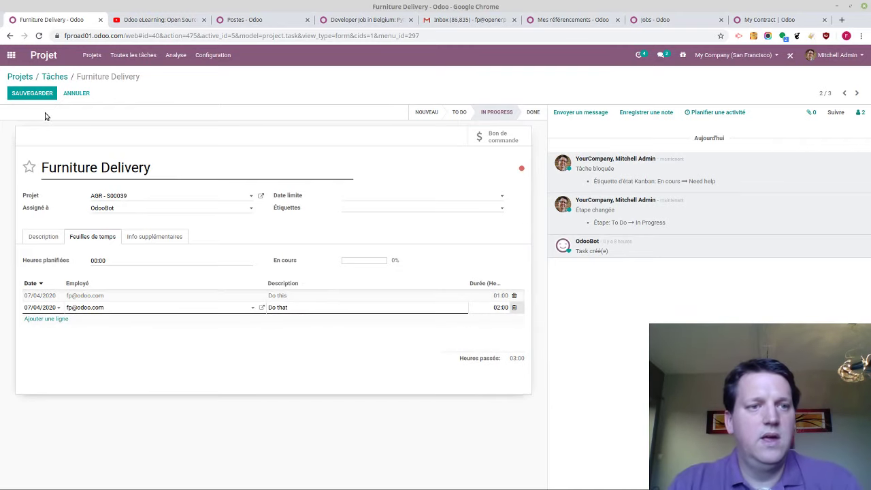
left_click(41, 100)
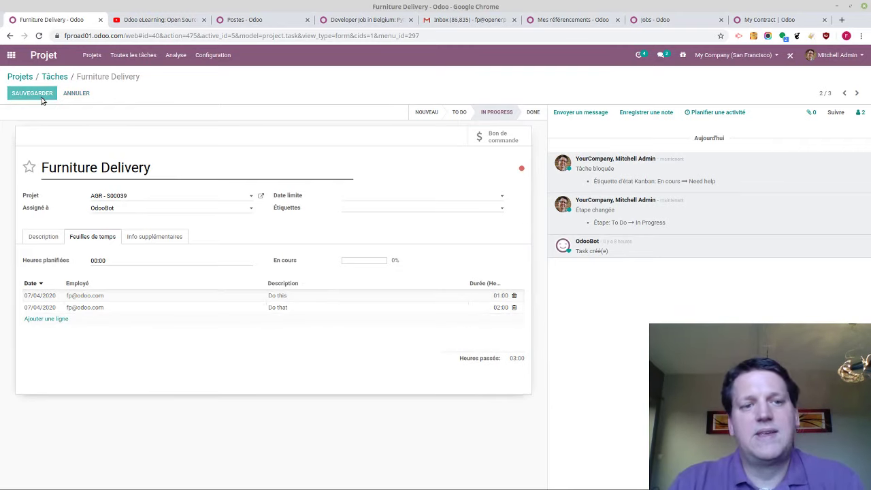
left_click(12, 55)
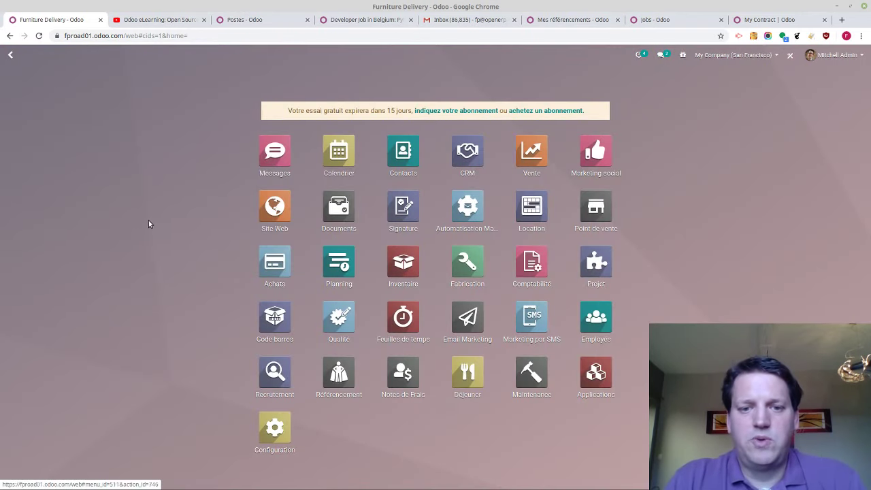
In the weekly timesheet grid, log Furniture Delivery hours from 8 April, starting with 03:00
left_click(407, 335)
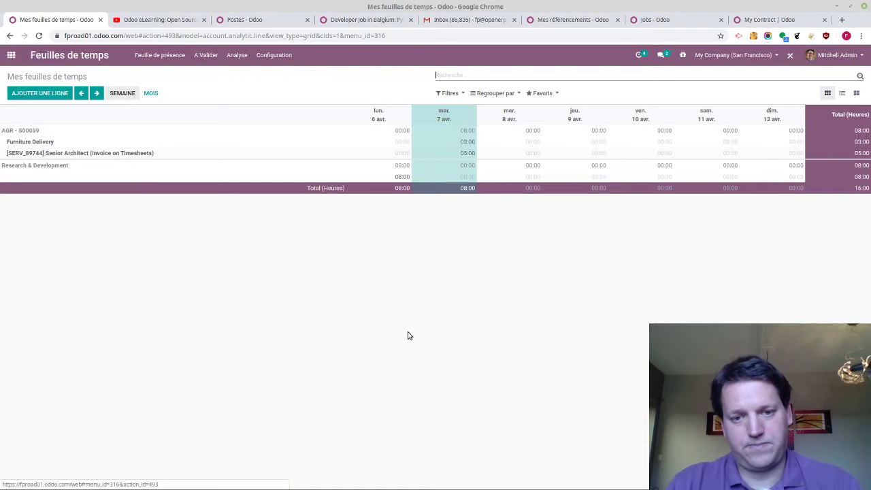
left_click(466, 141)
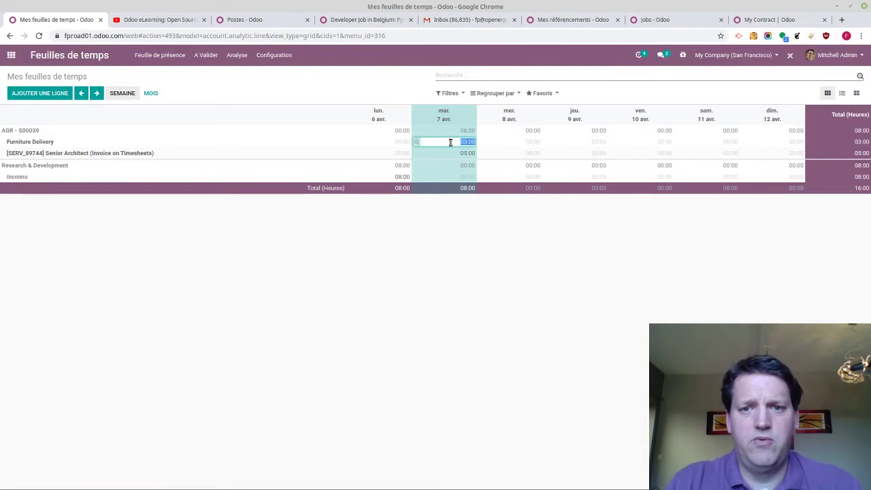
left_click(537, 142)
type("3")
key("Tab")
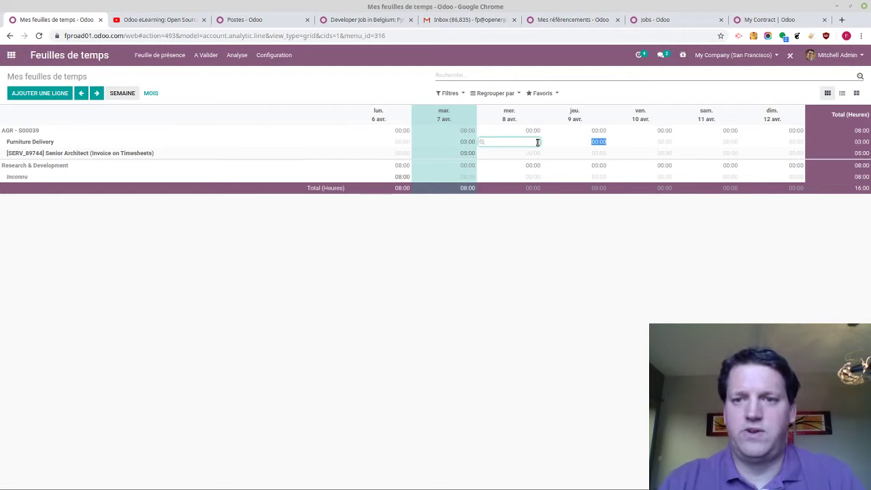
type("42")
key("Tab")
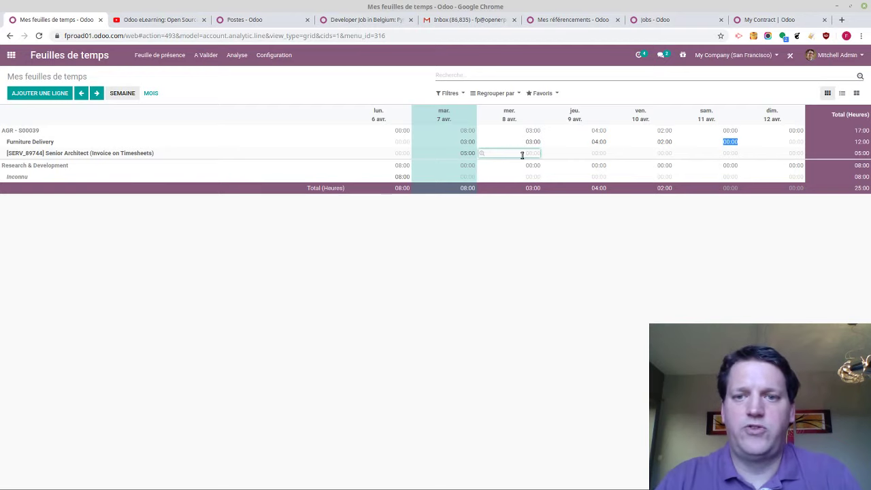
Log Senior Architect hours for 8–10 April, ending with 03:00 on 10 April
left_click(521, 155)
type("2")
key("Tab")
type("32")
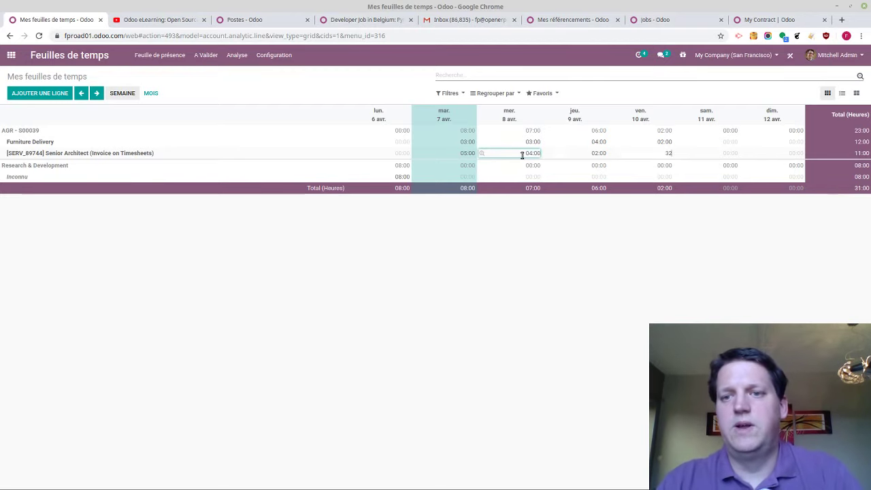
key("Tab")
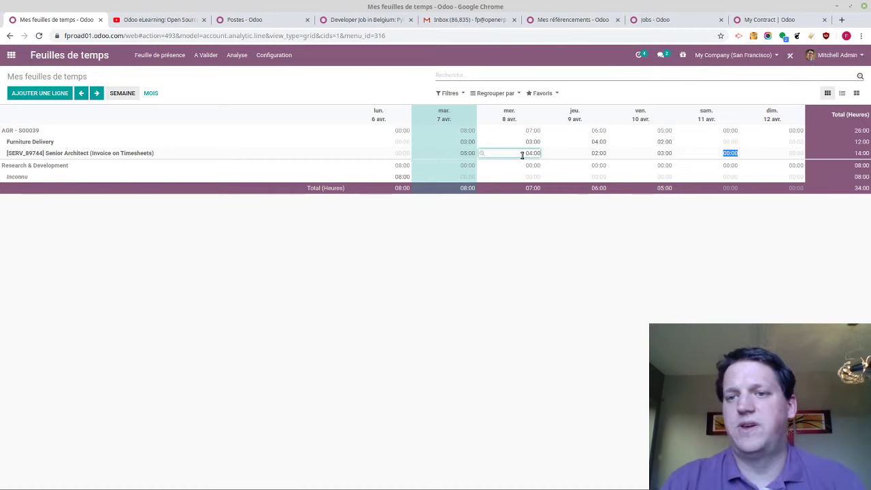
left_click(169, 55)
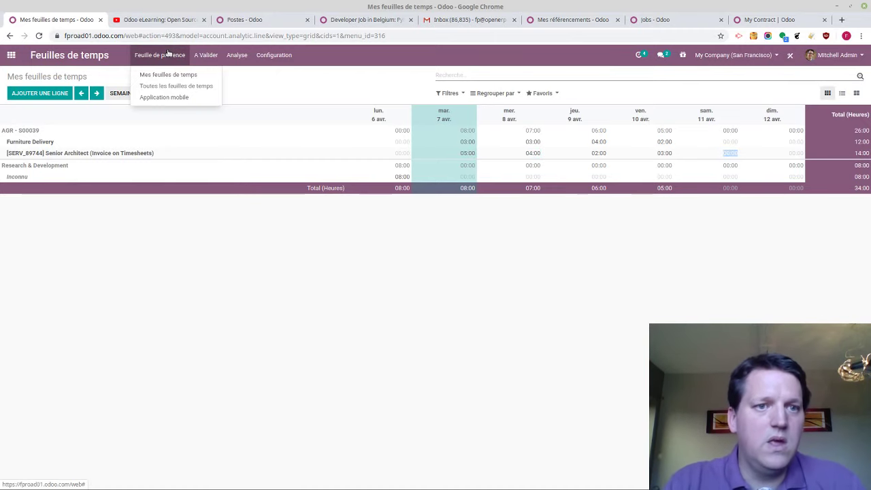
Try the mobile timesheet app's timer, then switch to the My Timesheets grid
left_click(165, 98)
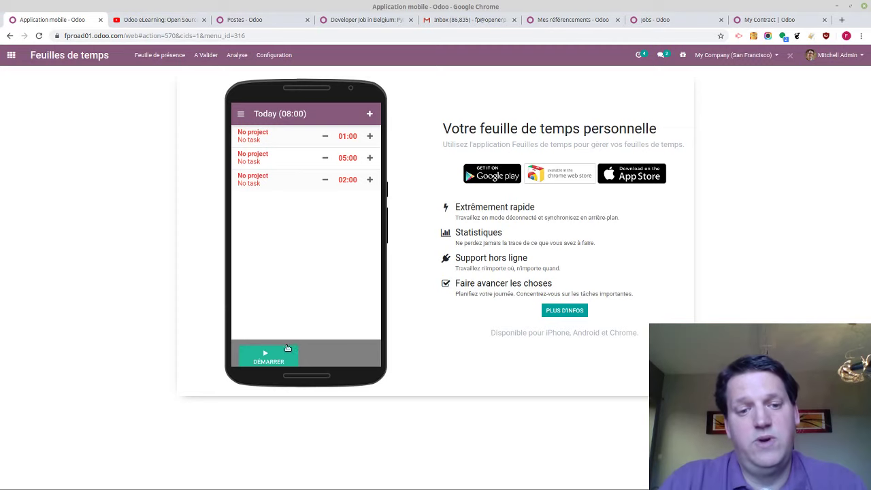
left_click(286, 349)
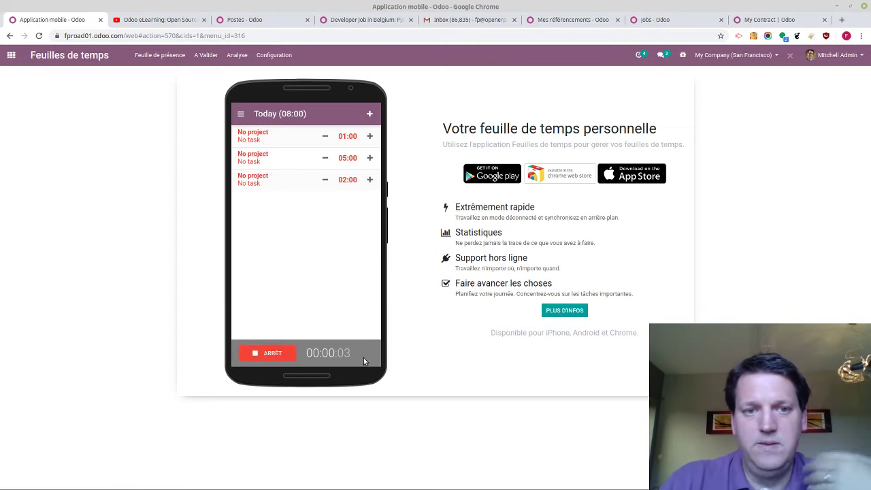
left_click(288, 353)
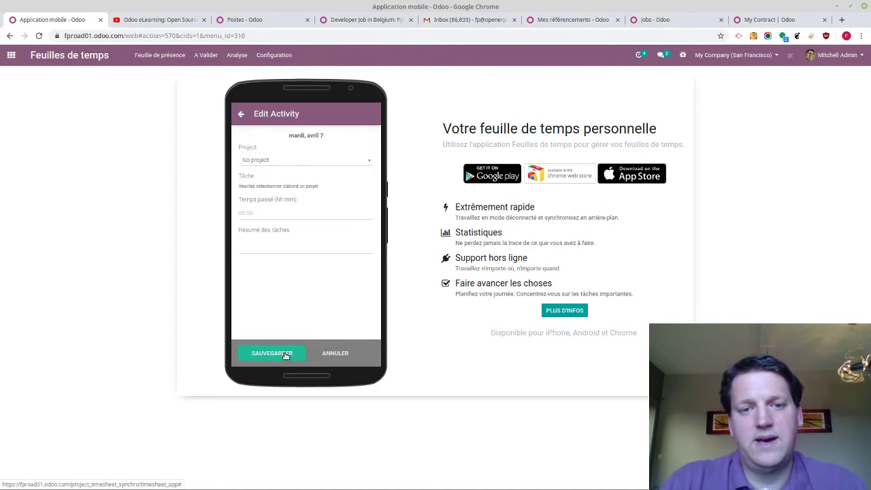
left_click(288, 160)
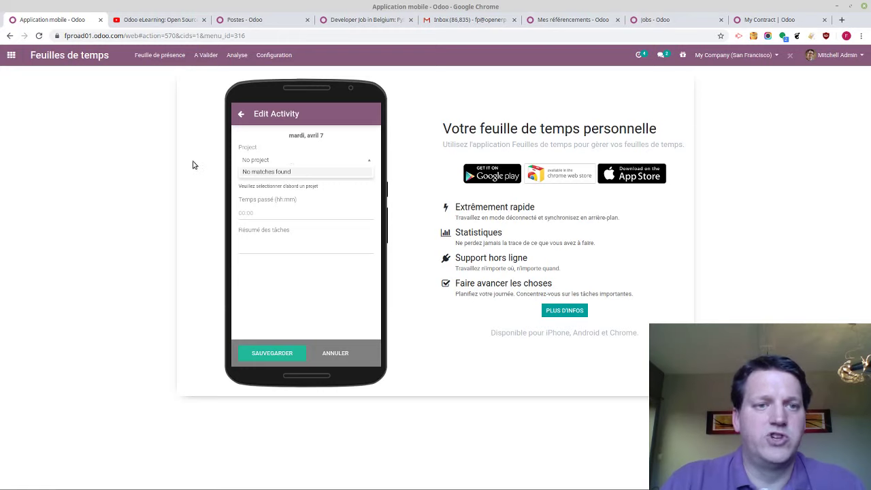
left_click(167, 58)
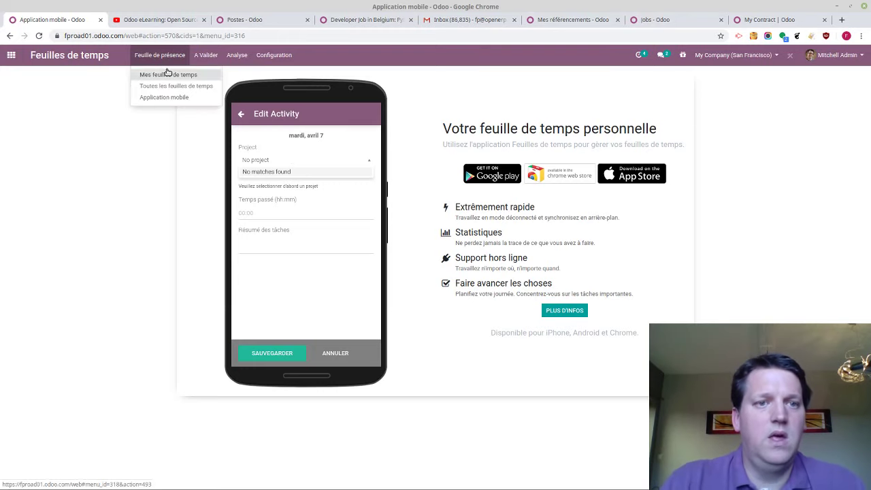
left_click(168, 73)
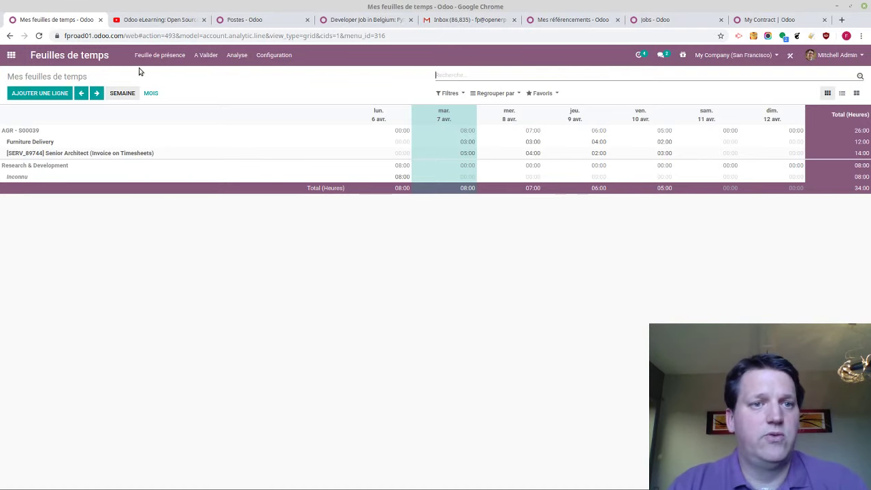
Open the AGR - S00039 project overview in the Projects app
left_click(11, 55)
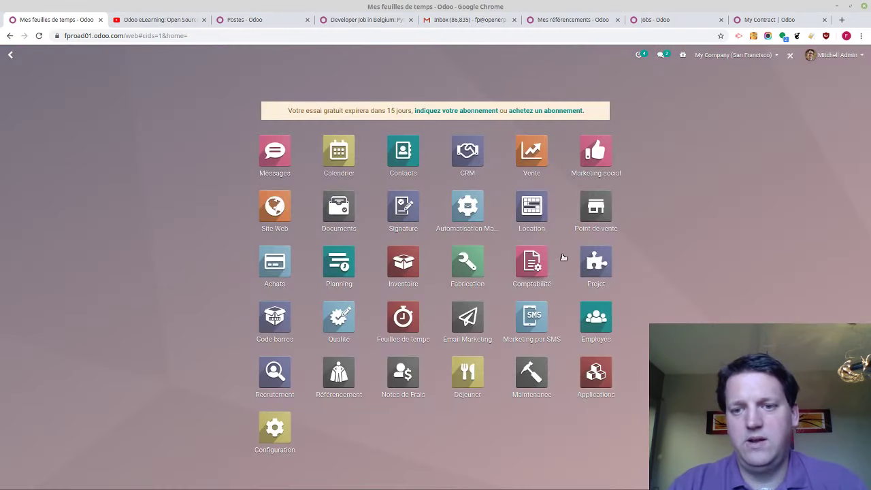
left_click(532, 261)
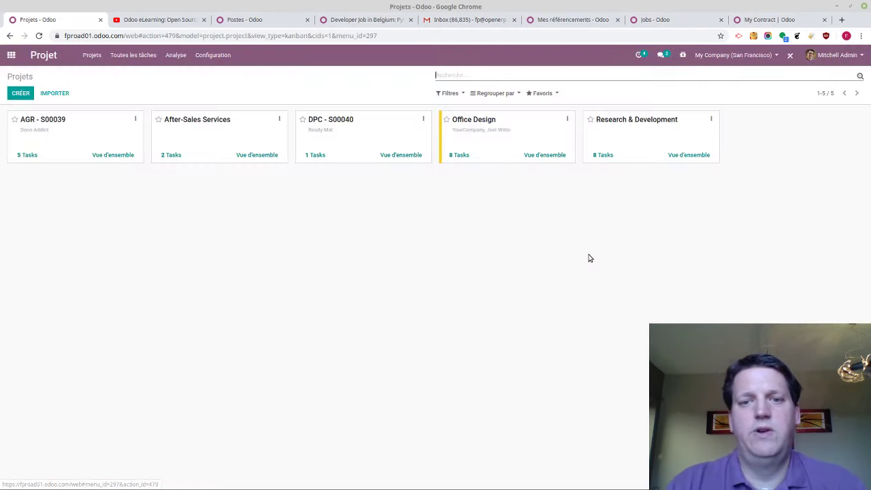
left_click(108, 155)
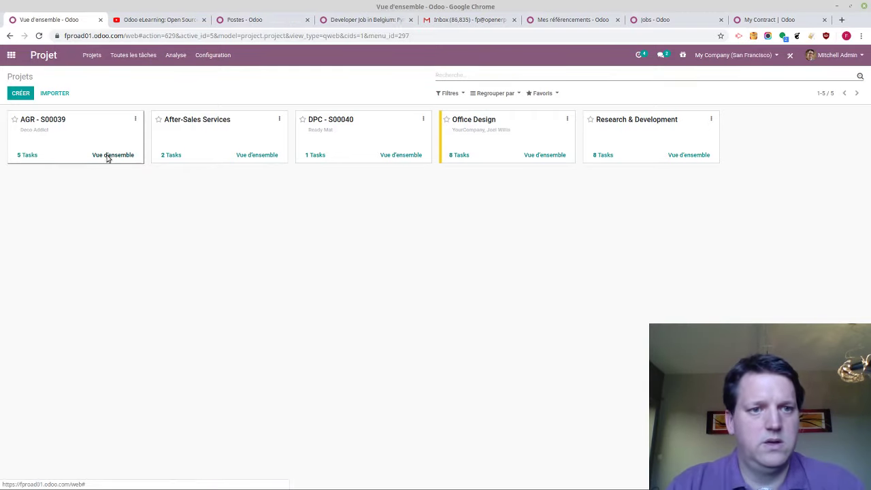
scroll(503, 213, "down", 1)
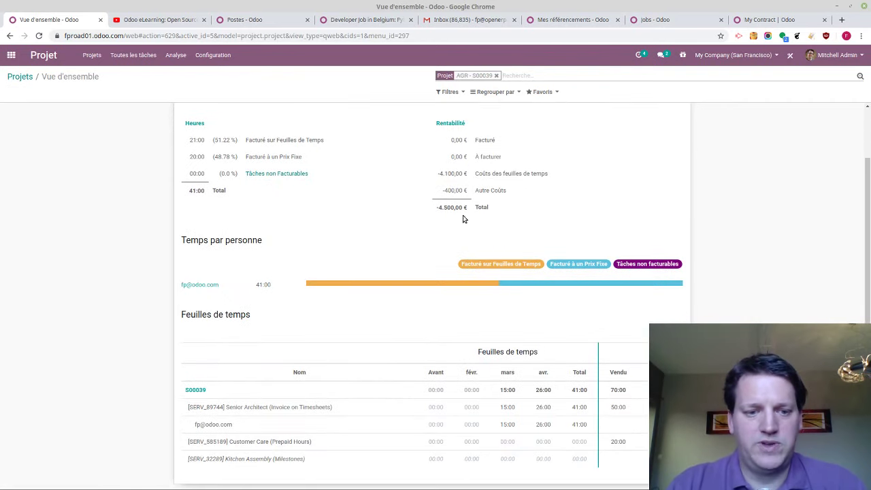
scroll(270, 149, "up", 1)
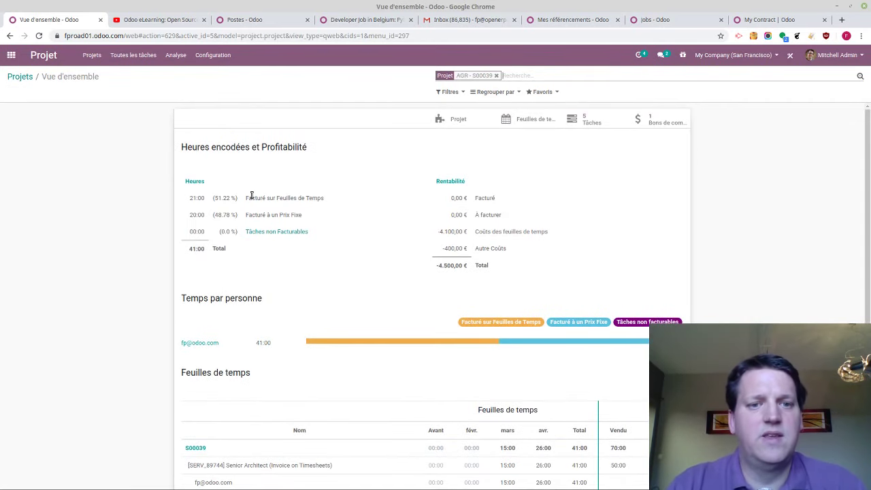
Highlight the timesheet-billed, fixed-price and non-billable hours figures
left_click_drag(252, 197, 304, 196)
left_click_drag(256, 214, 307, 220)
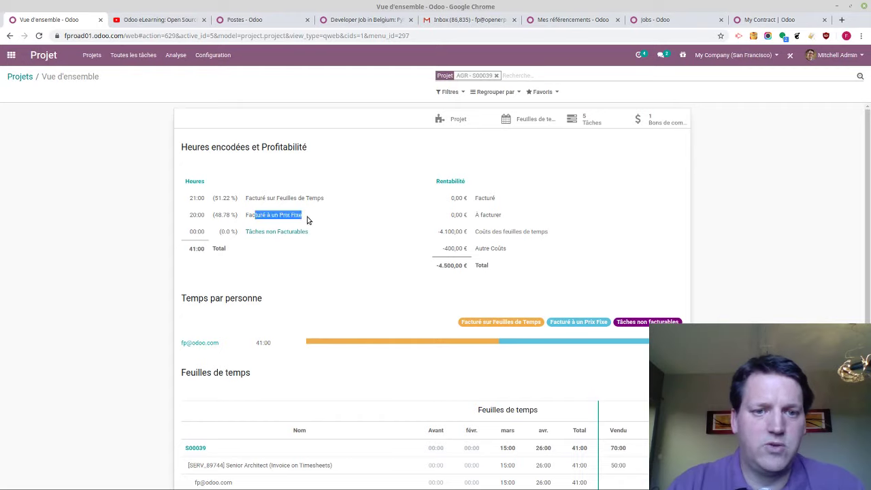
left_click(306, 220)
left_click_drag(193, 234, 182, 248)
left_click(225, 244)
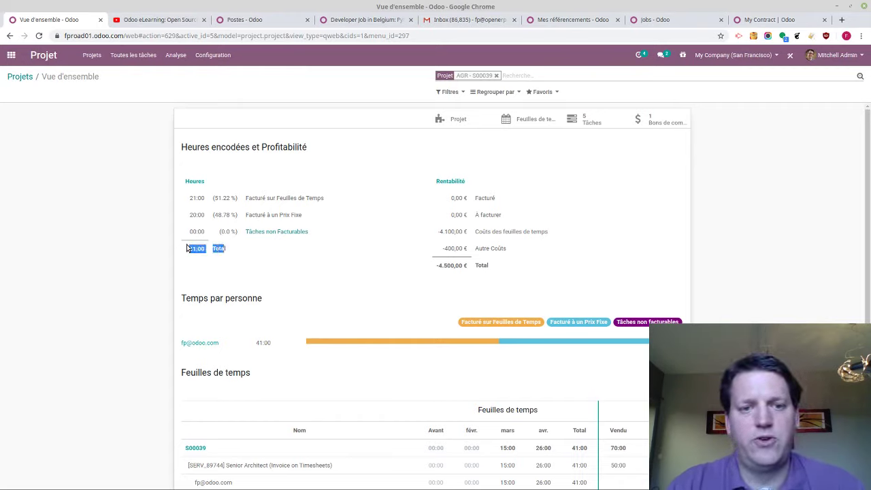
Highlight the 0,00 € invoiced amount, the cost rows and the -4.500,00 € profitability total
left_click_drag(488, 193, 467, 198)
left_click(457, 196)
left_click(461, 198)
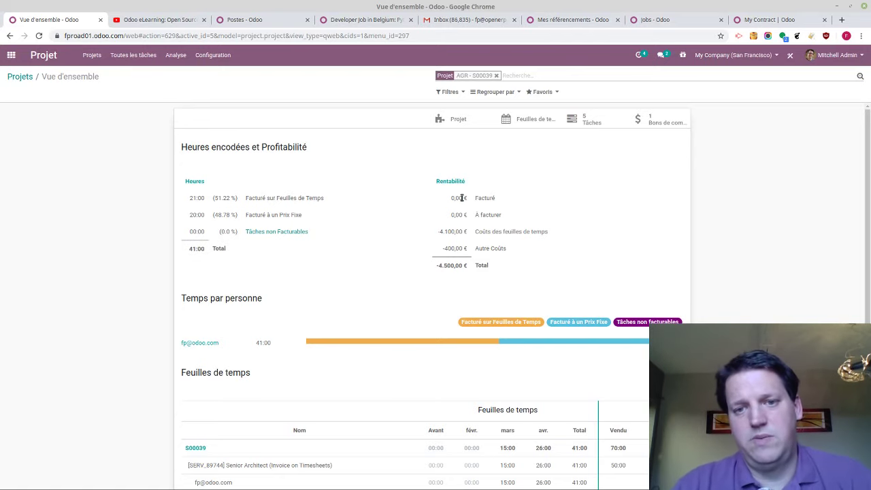
left_click_drag(476, 232, 565, 234)
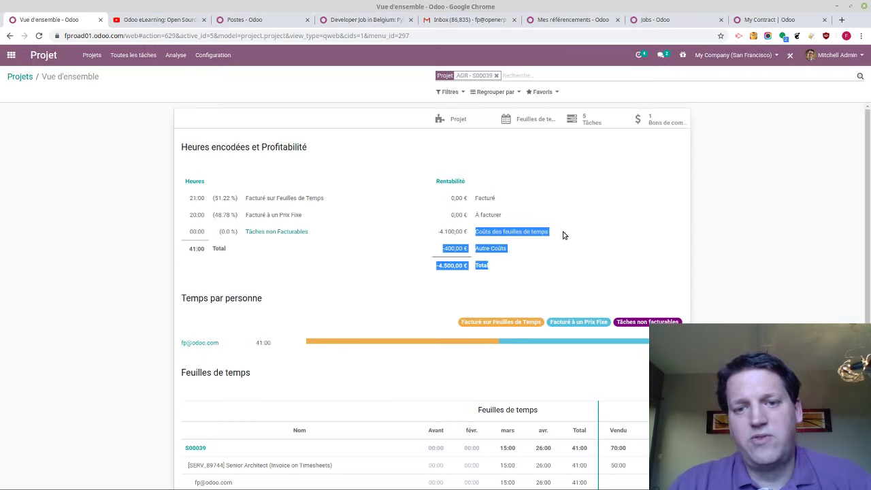
left_click(560, 232)
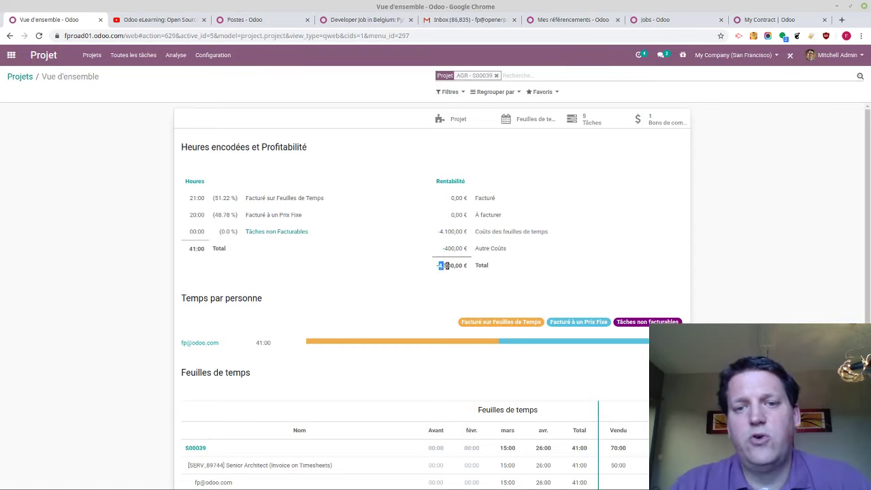
left_click_drag(446, 266, 463, 265)
double_click(455, 198)
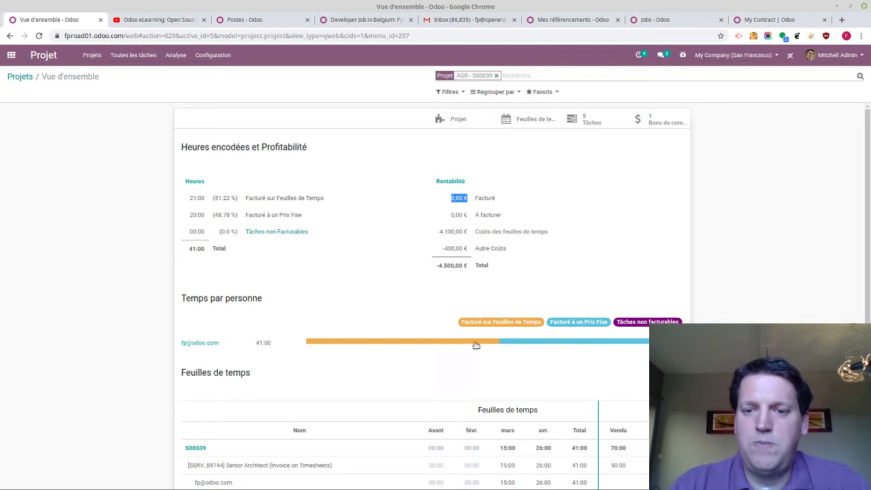
scroll(408, 348, "down", 1)
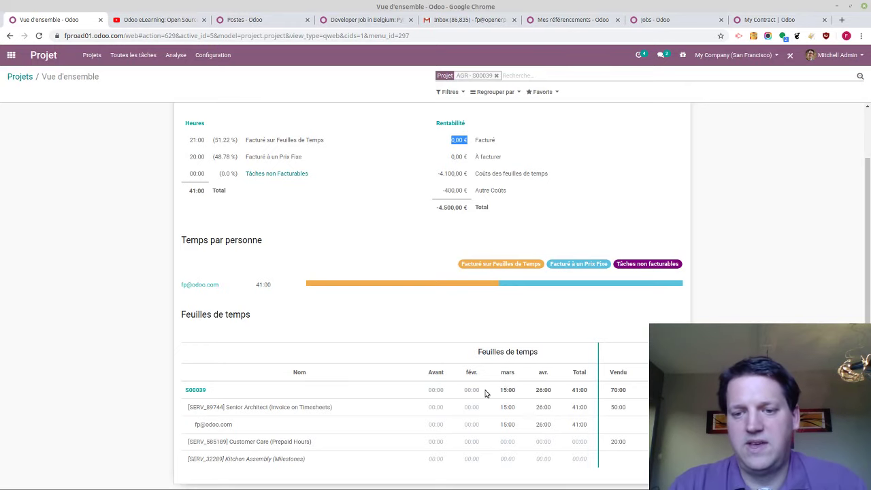
scroll(865, 360, "up", 1)
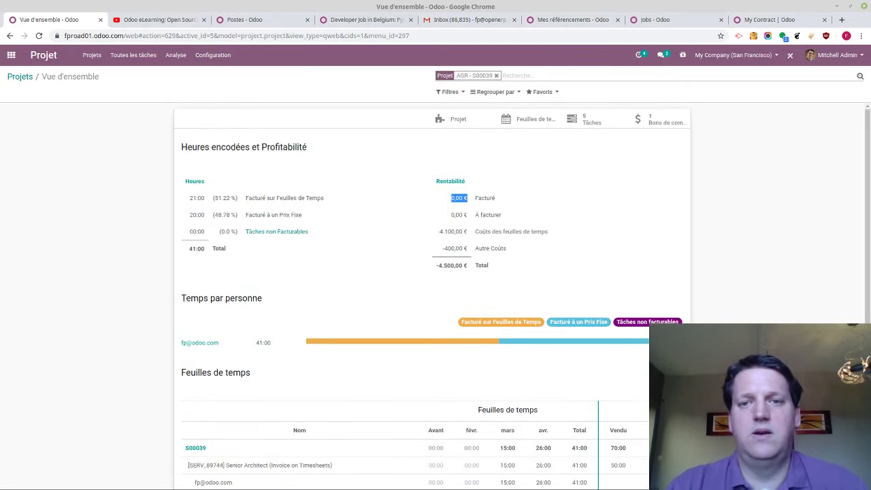
Open sale order S00039 and list the timesheets logged against it
left_click(649, 128)
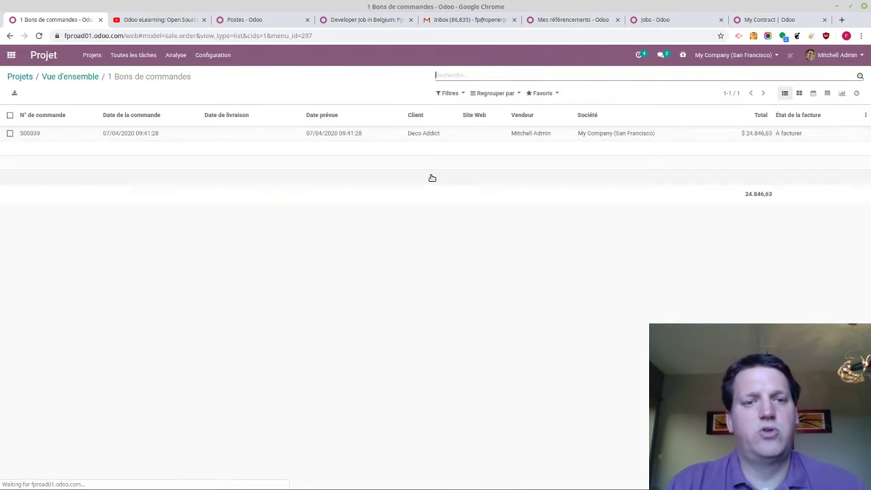
left_click(221, 136)
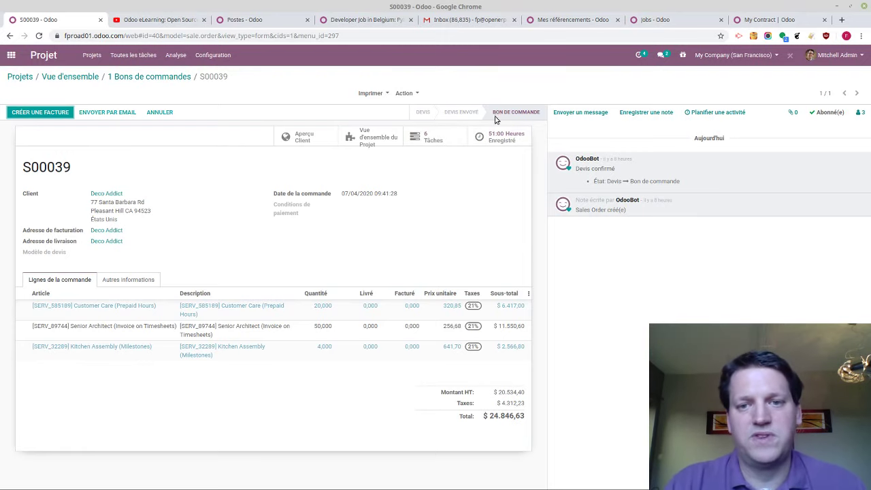
left_click(494, 141)
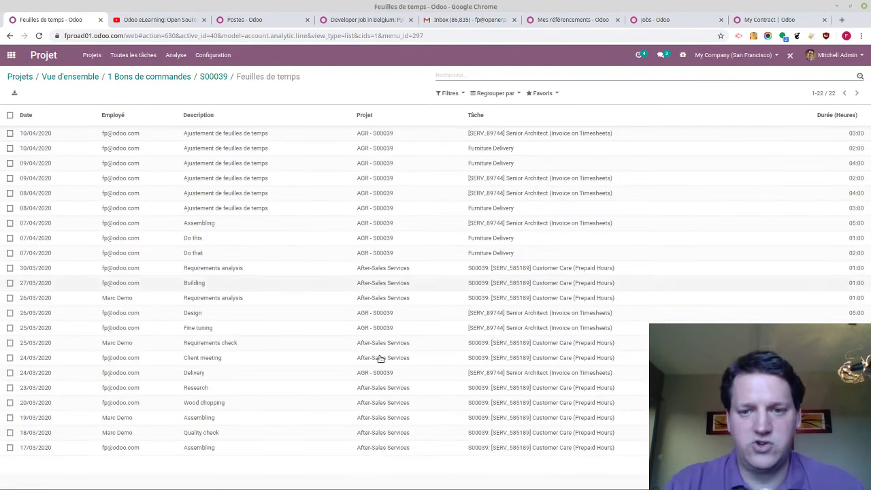
Group the timesheets by project and day, expand 09 avr. 2020, then return to Projets
left_click(500, 93)
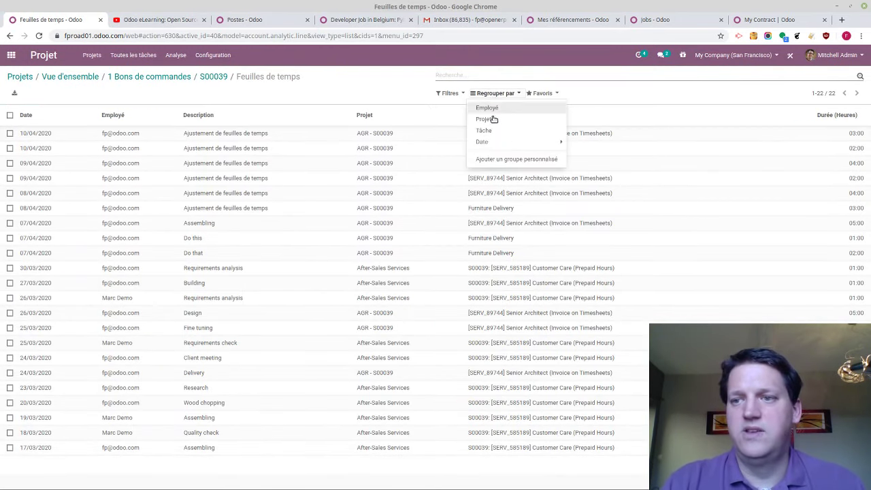
left_click(490, 119)
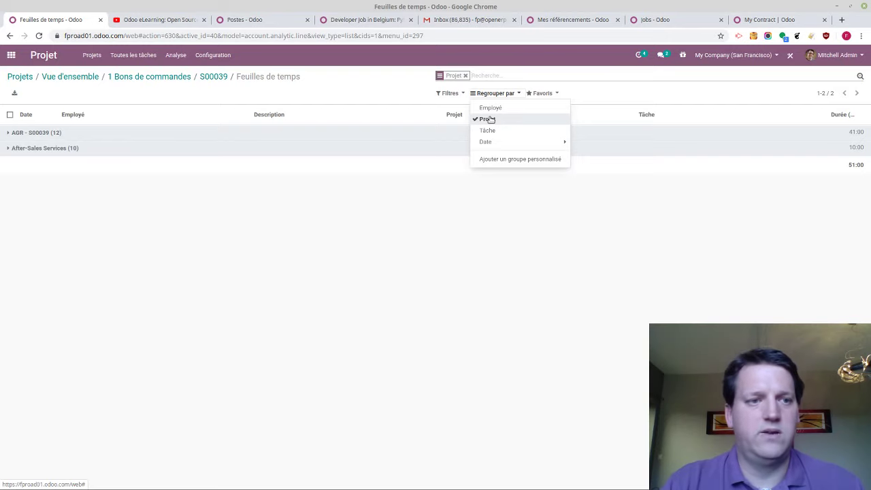
left_click(493, 131)
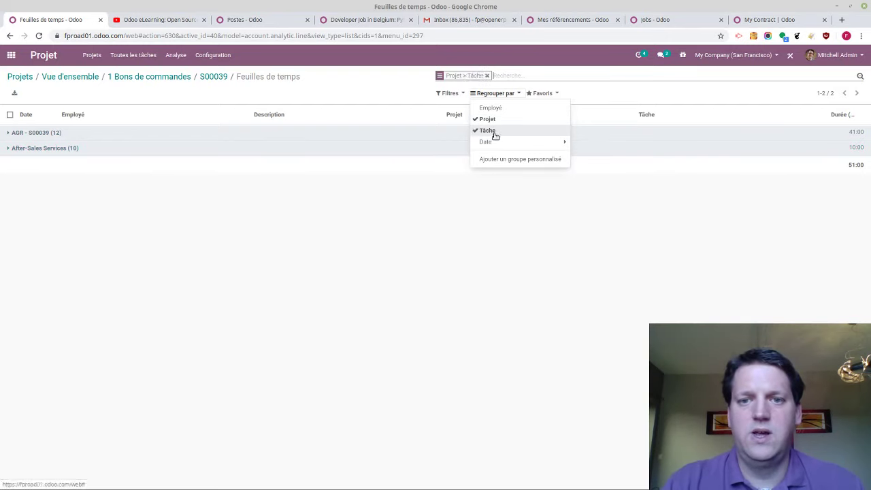
left_click(484, 141)
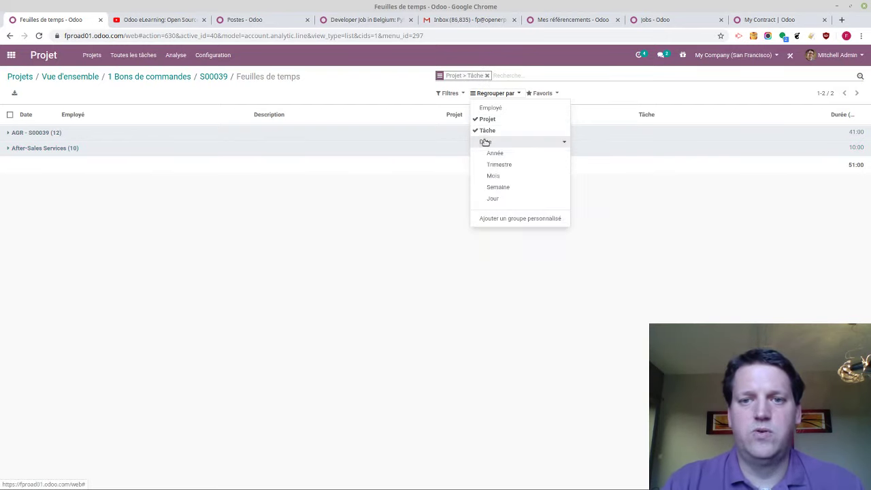
left_click(487, 198)
left_click(487, 130)
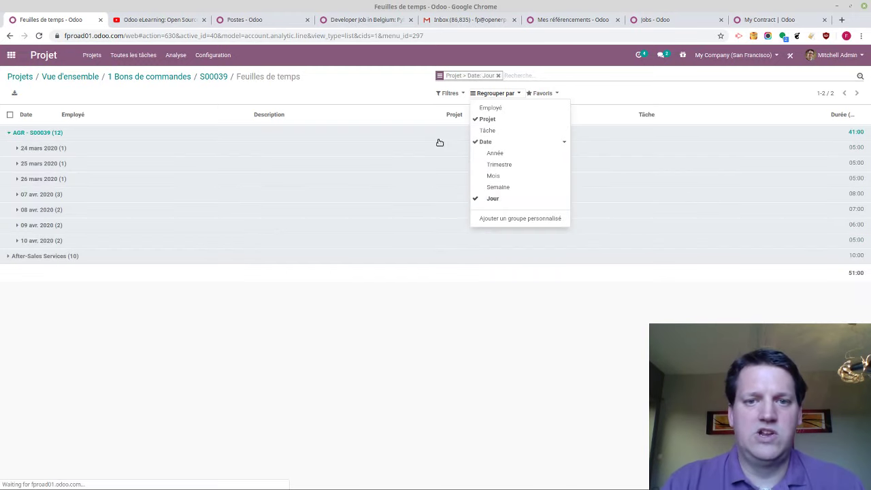
left_click(220, 225)
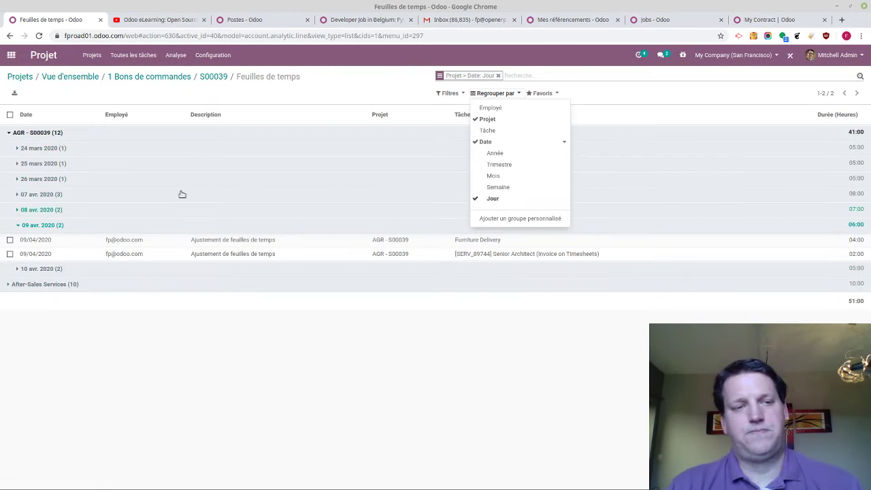
left_click(25, 76)
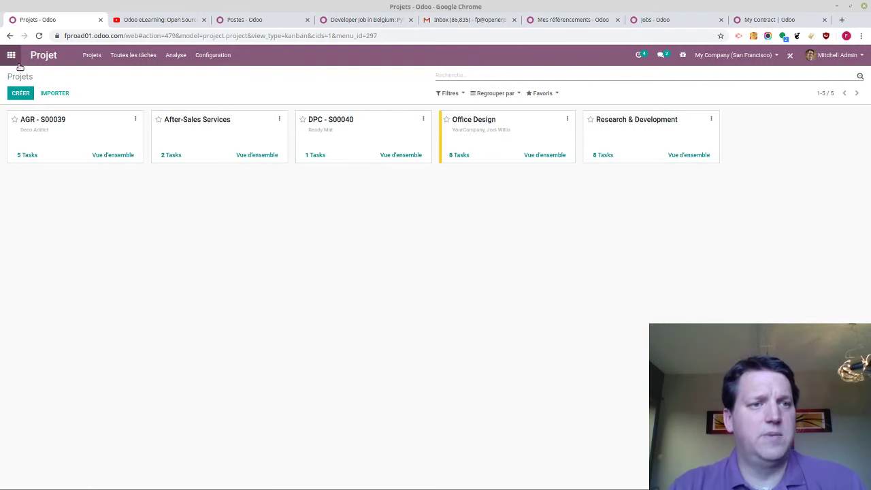
Open the Planning app and view the shift schedule by employee
left_click(10, 55)
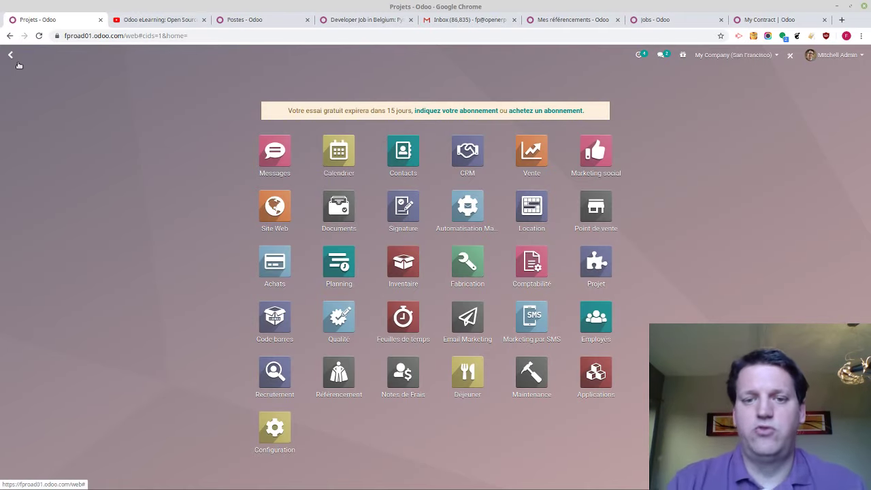
left_click(339, 264)
left_click(181, 55)
mouse_move(154, 60)
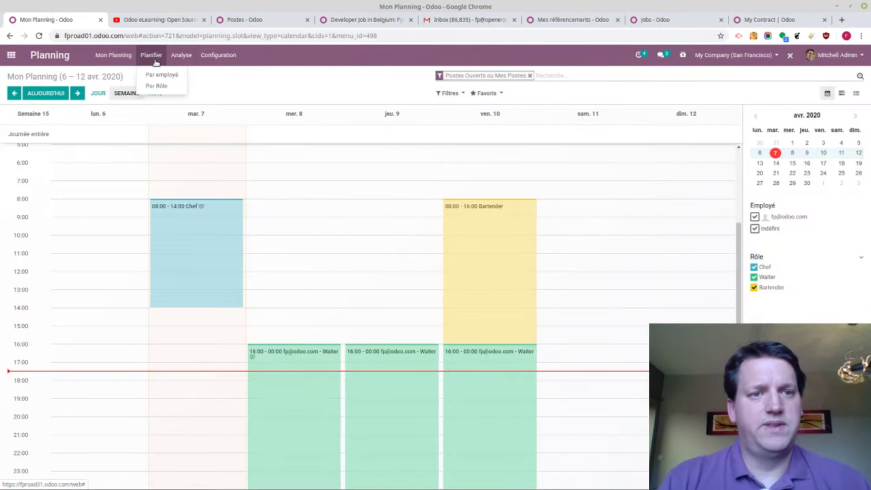
left_click(162, 75)
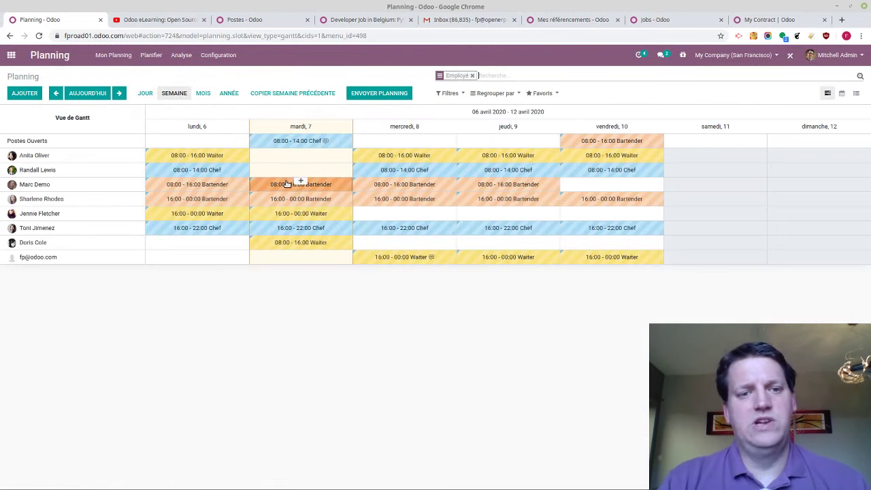
left_click(151, 55)
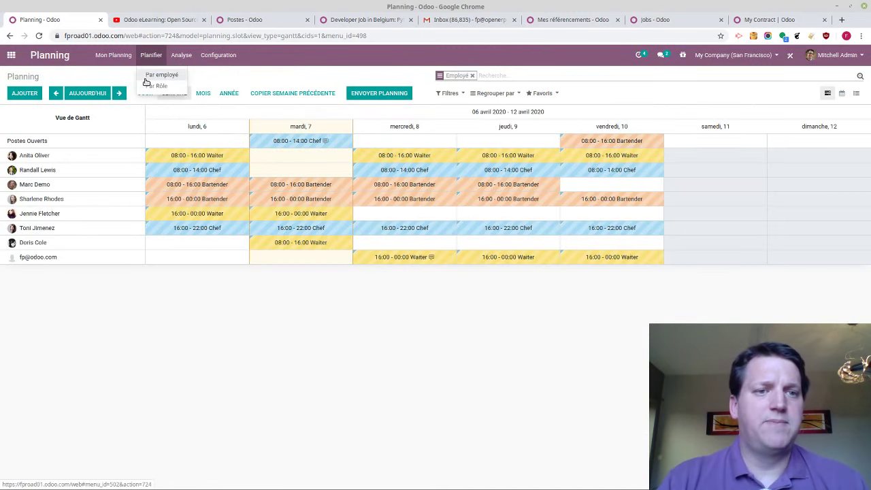
left_click(144, 79)
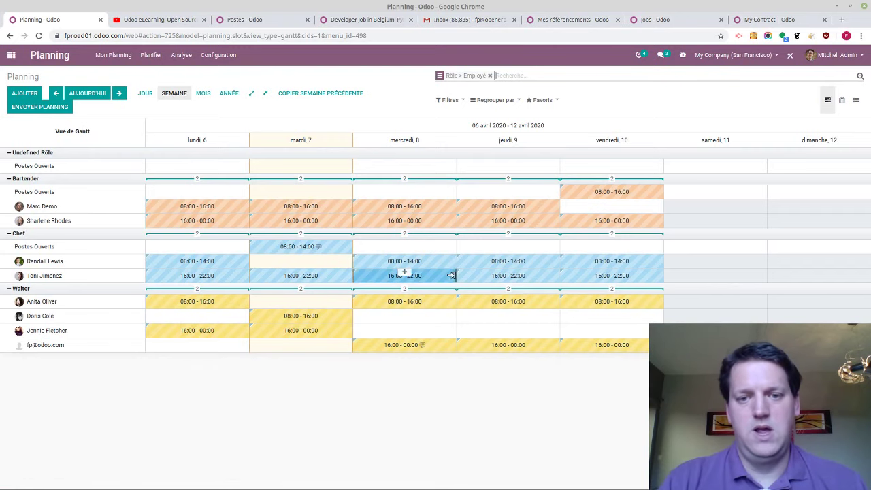
Move the waiter's Tuesday 08:00–16:00 shift to Thursday 9, toggling the Bartender group
left_click_drag(315, 320, 542, 318)
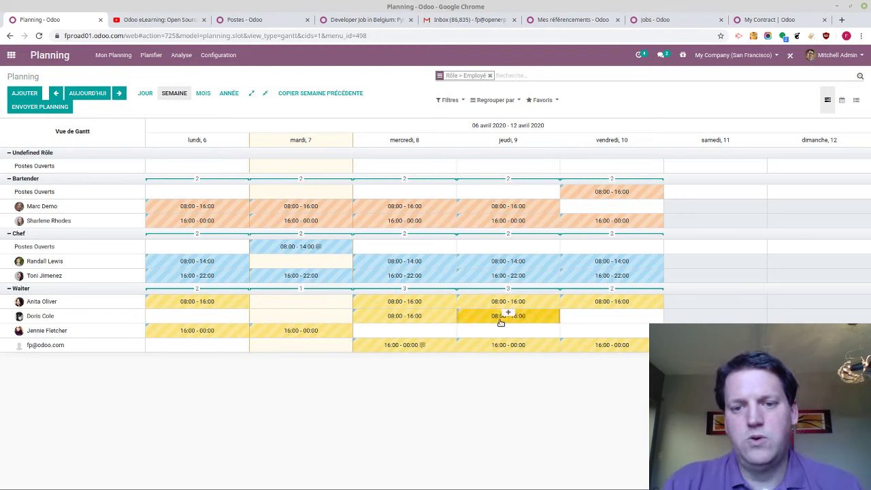
left_click(206, 179)
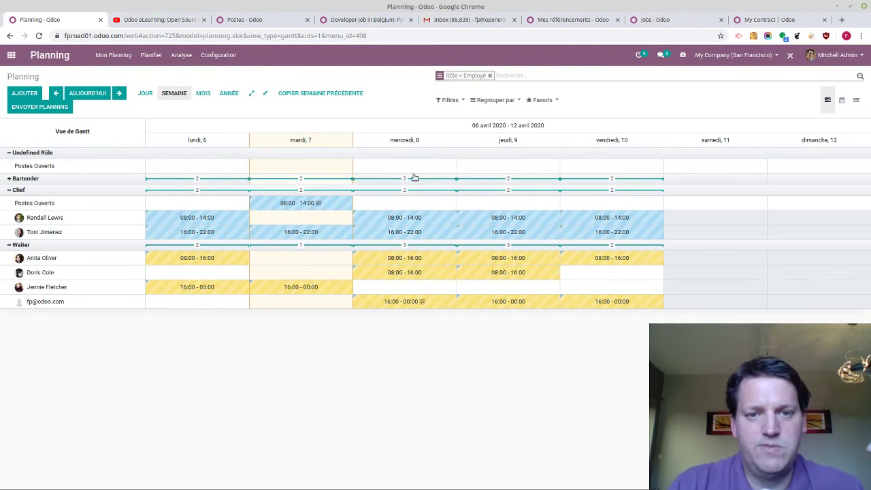
left_click(58, 181)
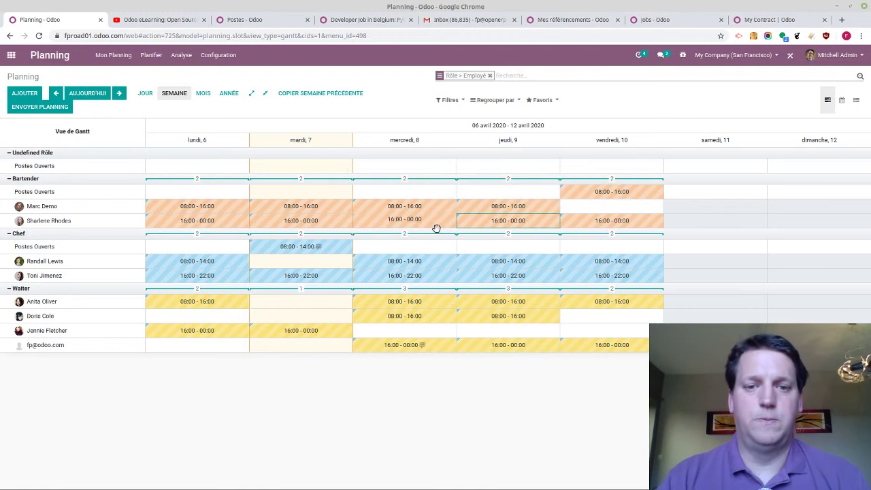
left_click(12, 55)
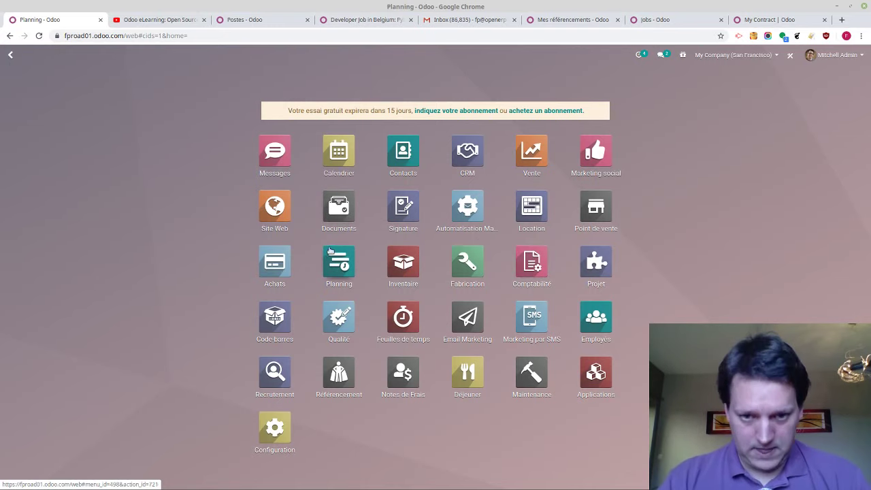
Show Assembly Line 1's work orders as kanban cards from the Fabrication dashboard
left_click(478, 273)
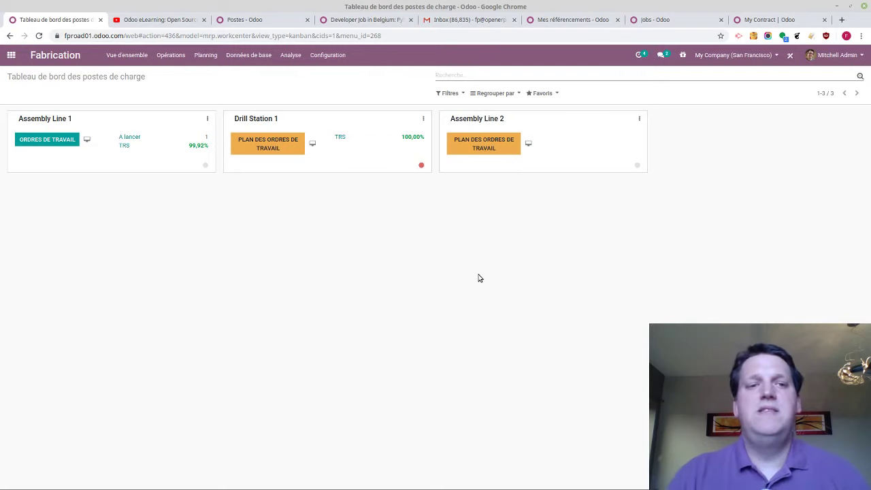
left_click(87, 139)
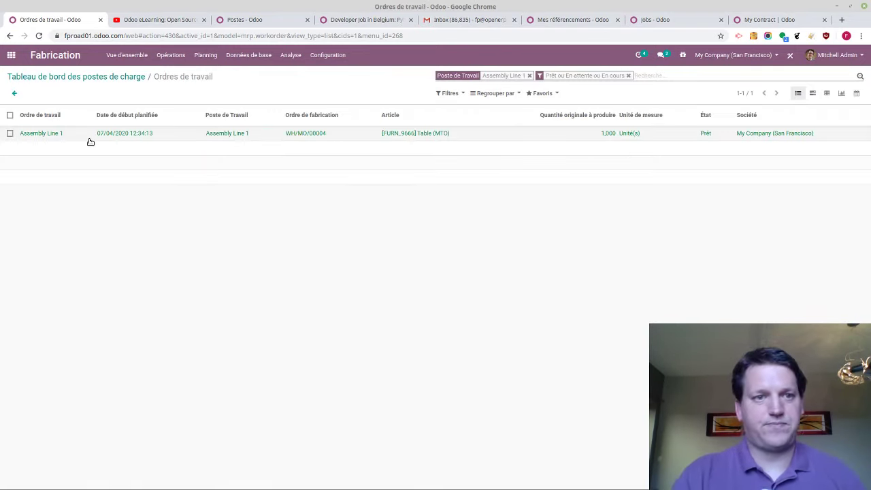
left_click(32, 76)
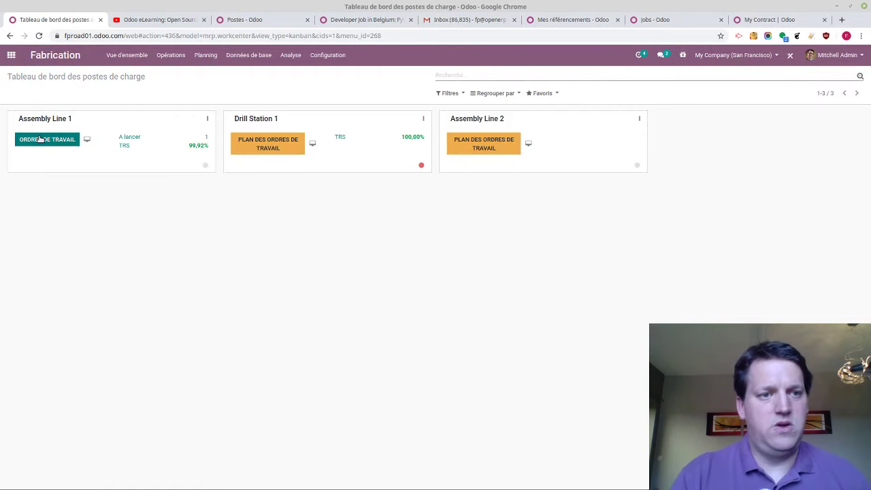
left_click(41, 140)
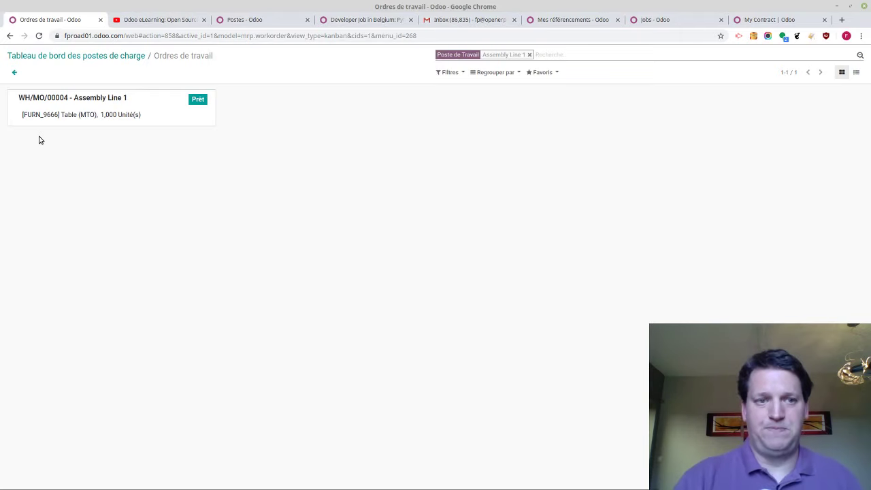
Open work order WH/MO/00004 in tablet view and attach ogone.gif as the step photo
left_click(91, 115)
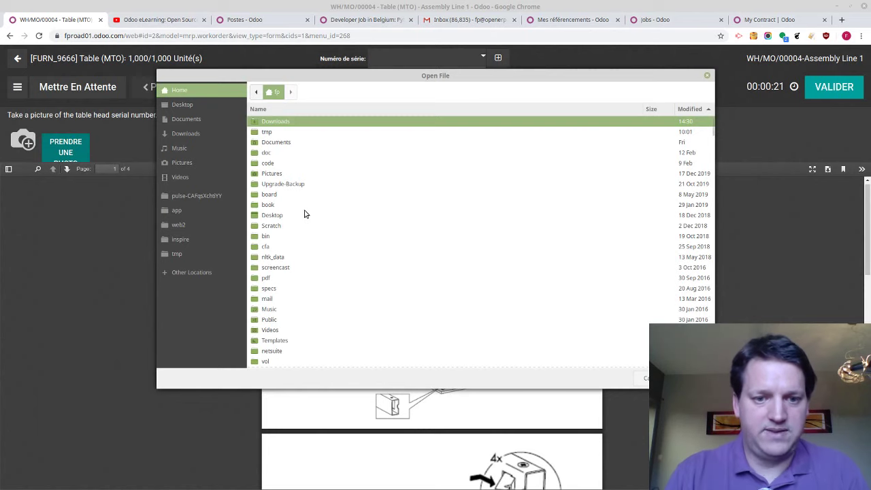
scroll(304, 213, "down", 10)
scroll(304, 213, "down", 15)
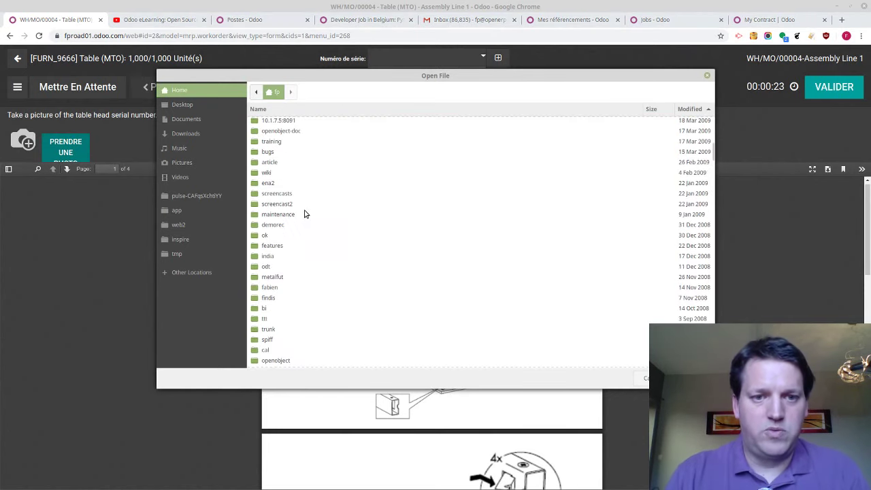
scroll(304, 213, "up", 5)
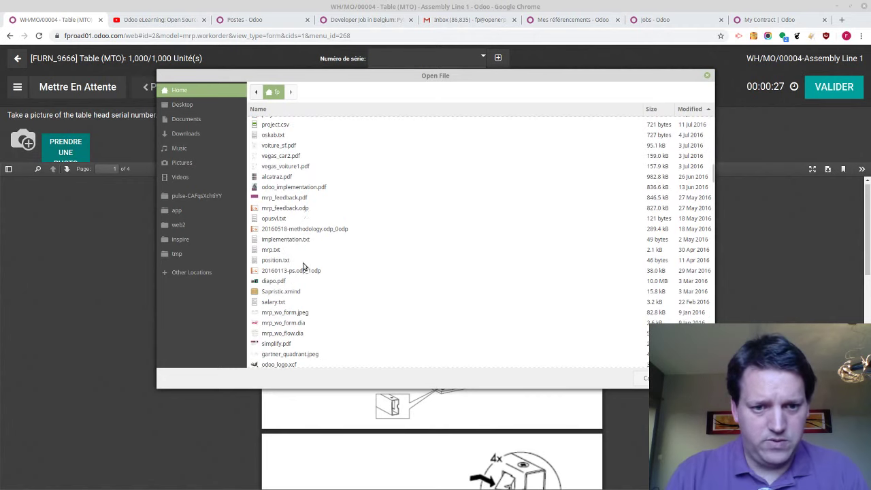
scroll(304, 266, "down", 10)
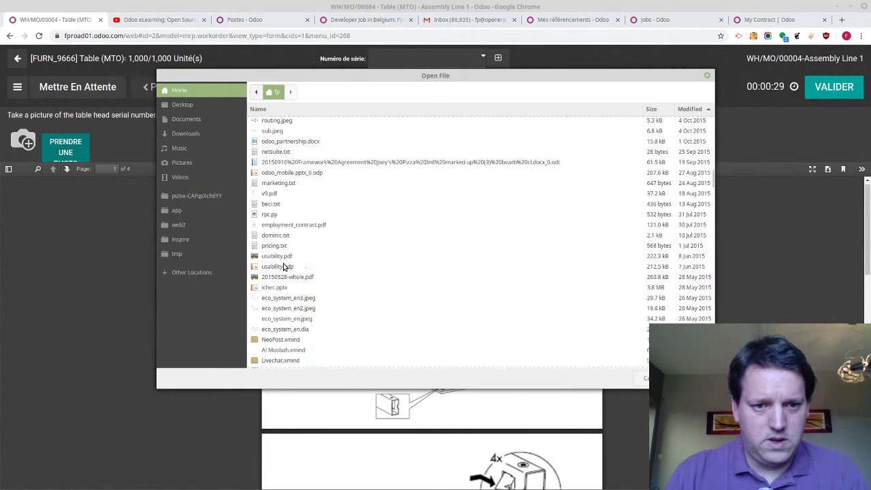
scroll(281, 334, "up", 8)
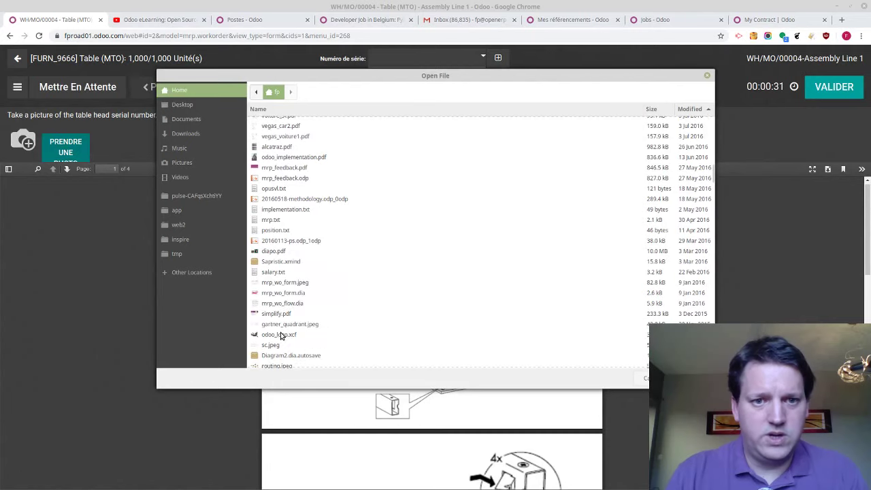
scroll(277, 141, "up", 5)
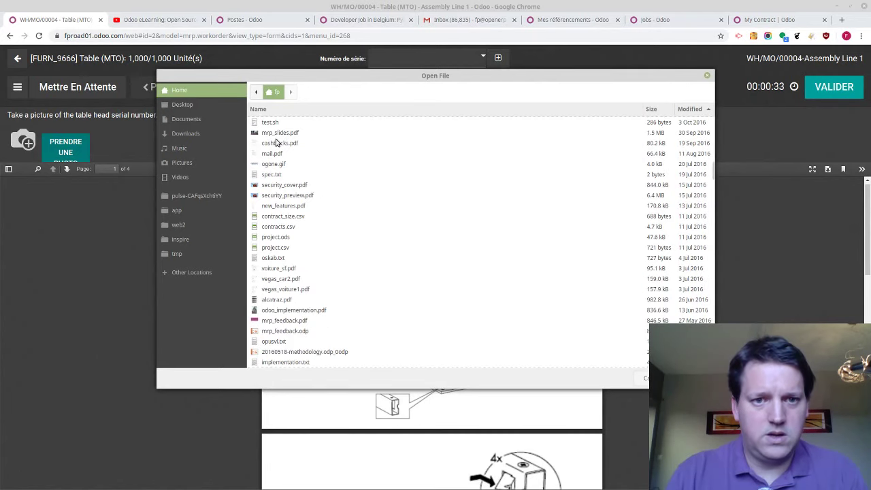
left_click(277, 166)
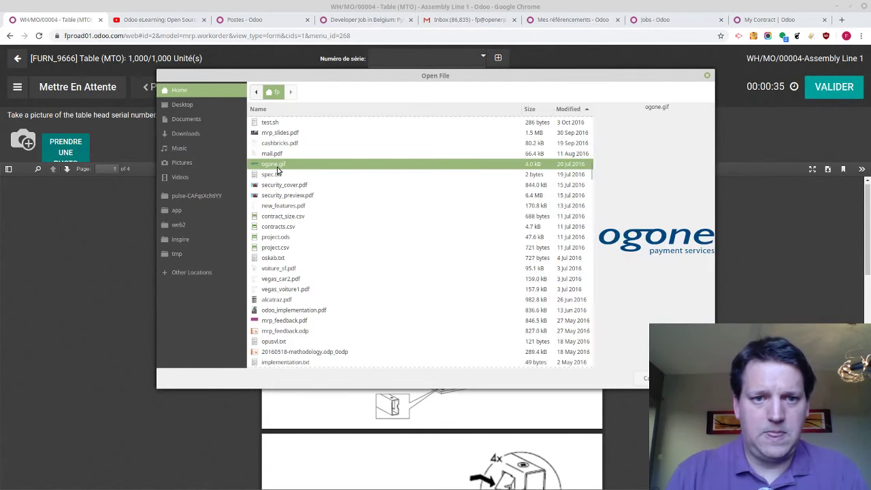
double_click(277, 169)
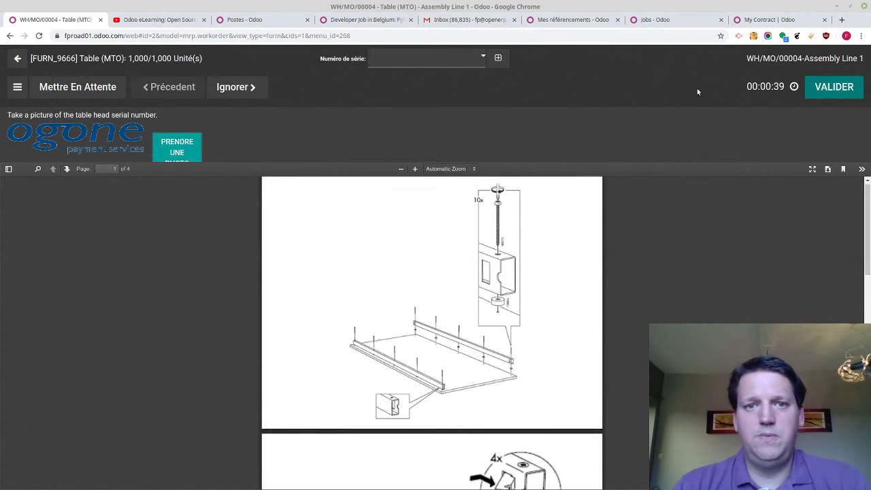
Create serial numbers 'dfslkjfsdksdl' for the product and 'fsddfsfsd' for the table head, validating each
left_click(437, 63)
type("dfslkjfsdksdl")
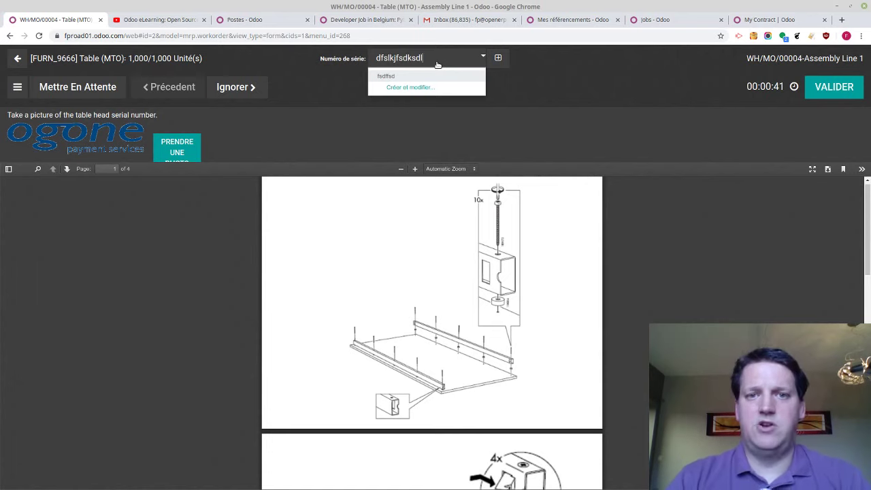
key("Return")
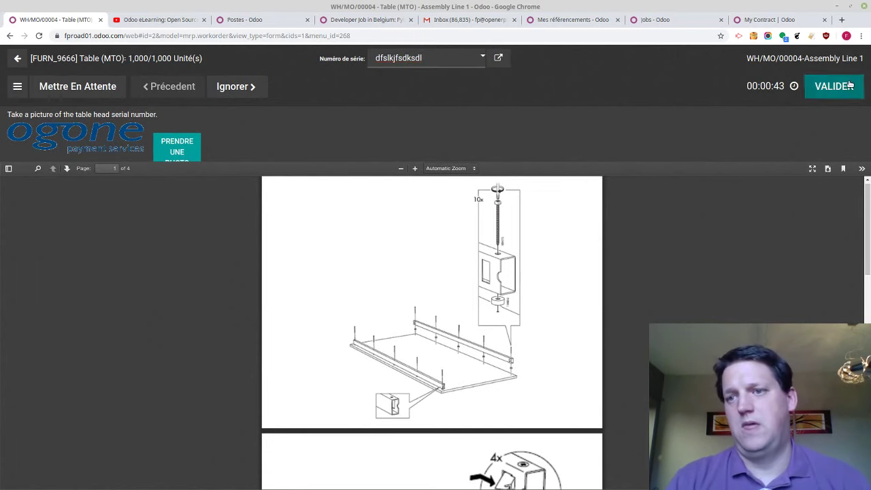
left_click(850, 85)
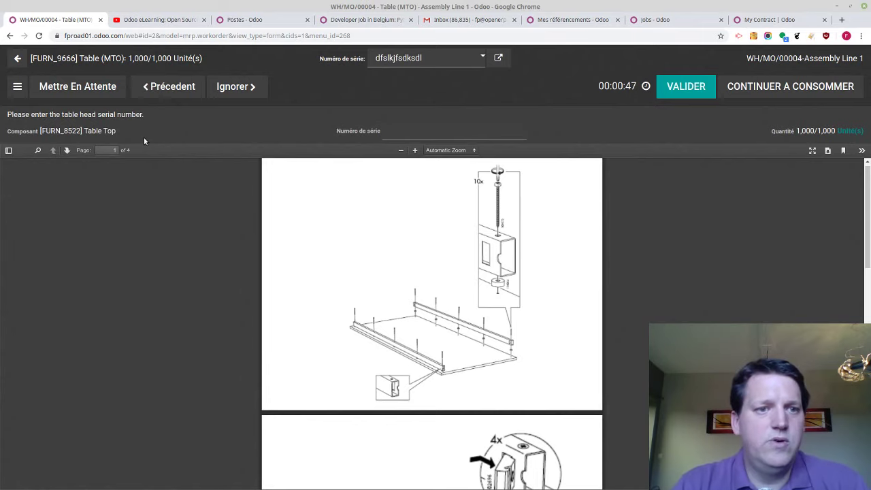
left_click(412, 138)
type("fsddfsfsd")
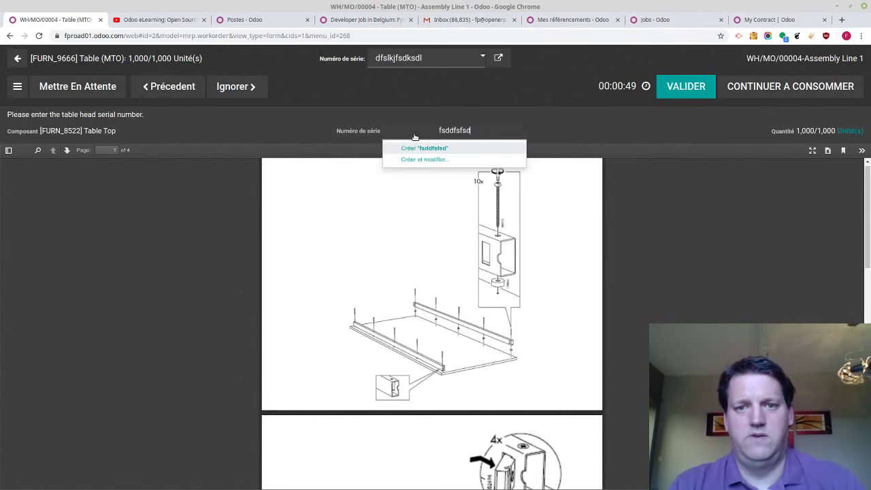
key("Return")
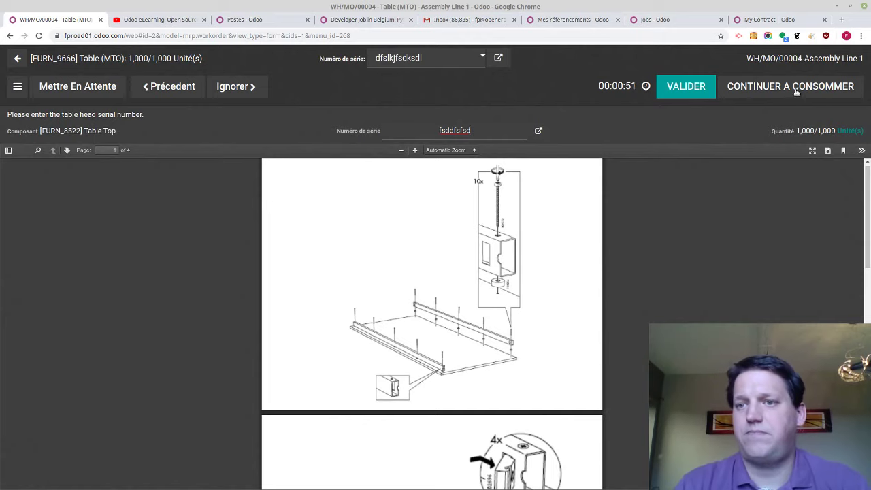
left_click(685, 87)
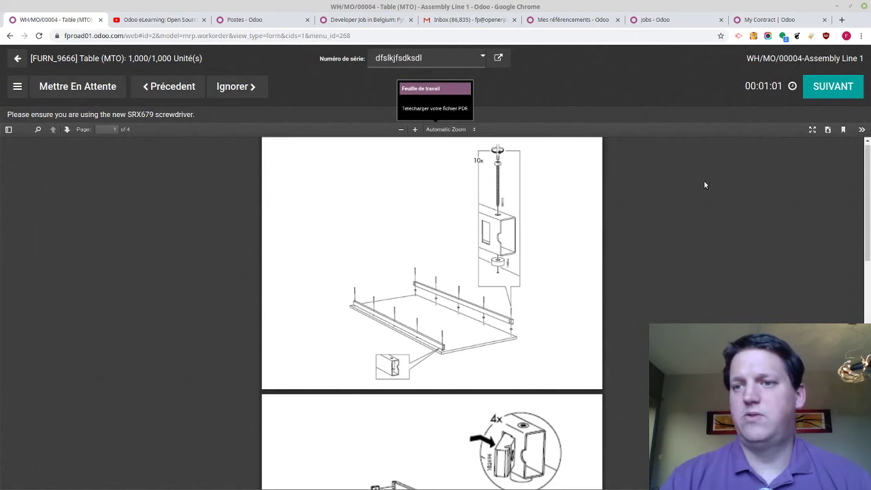
Pass the screwdriver and fastening checks and record a 90 angle measurement
left_click(833, 86)
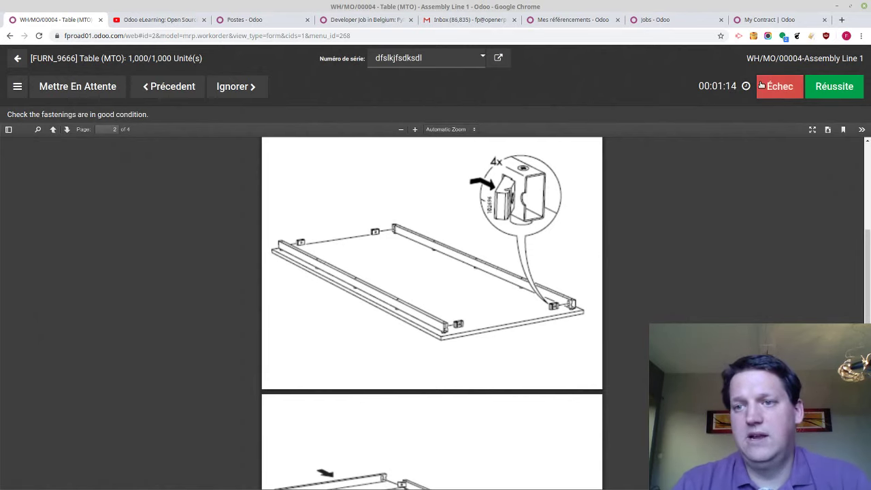
left_click(836, 87)
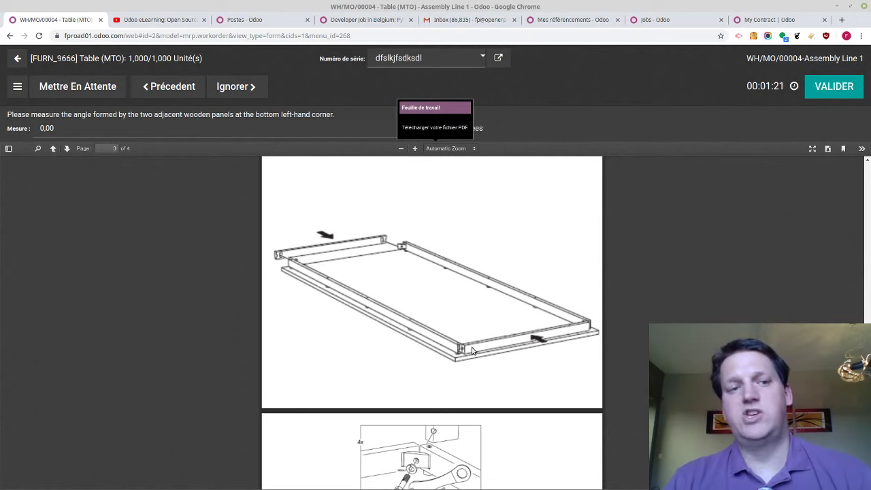
left_click(200, 131)
type("90")
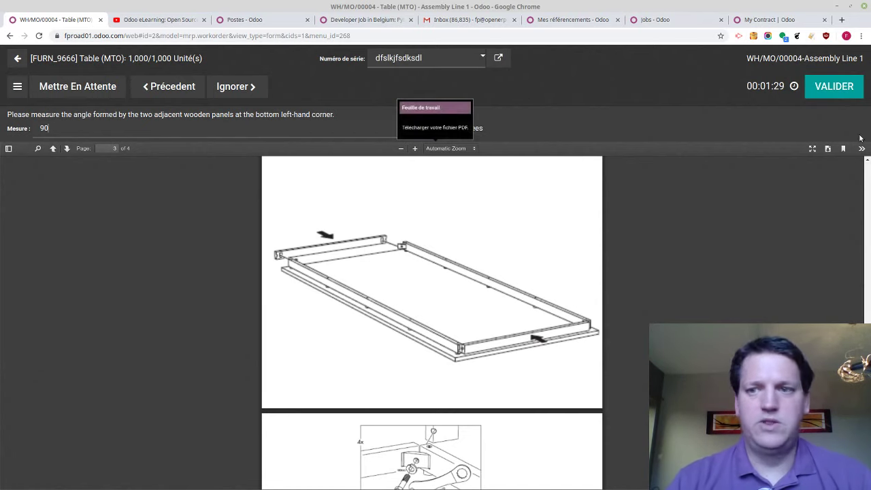
left_click(840, 93)
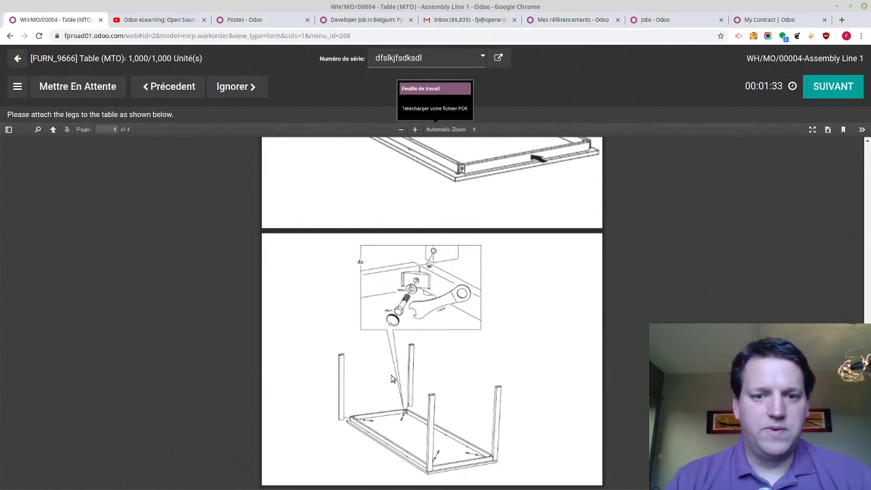
Pause and resume the work order, then bring up its action menu
left_click(75, 87)
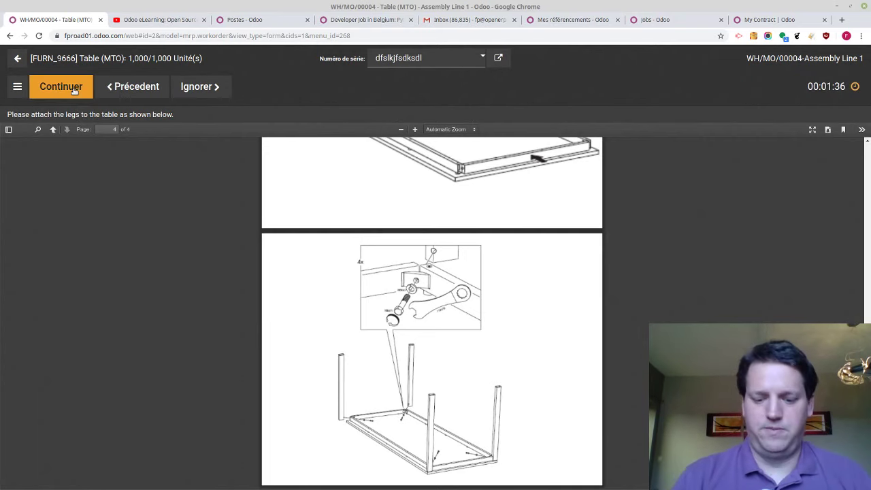
left_click(75, 88)
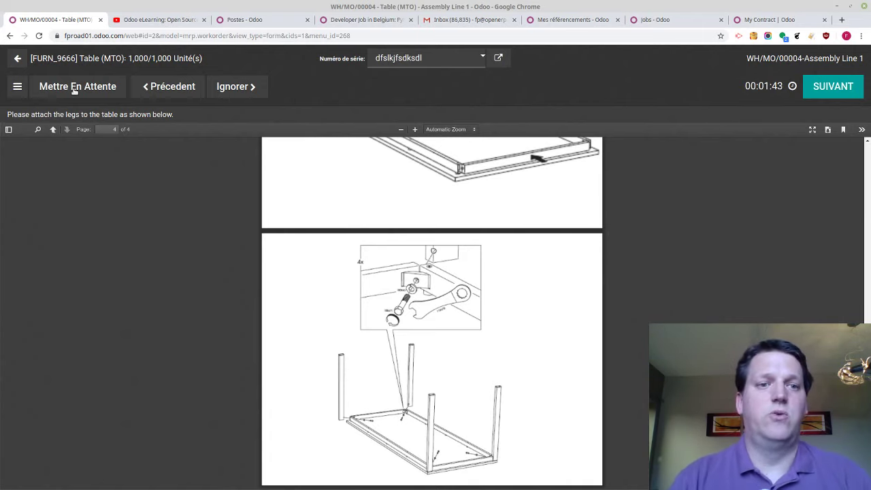
left_click(18, 86)
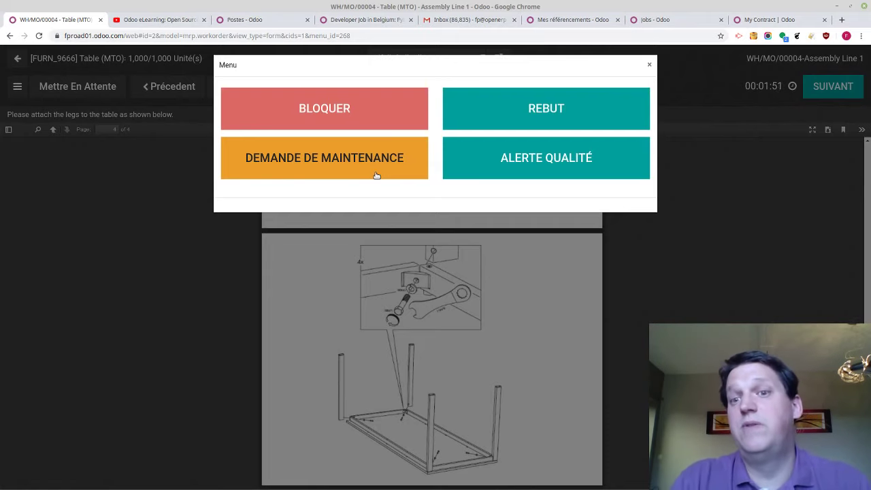
Block Assembly Line 1 for Equipment Failure, then unblock it and resume the work order
left_click(332, 113)
left_click(323, 98)
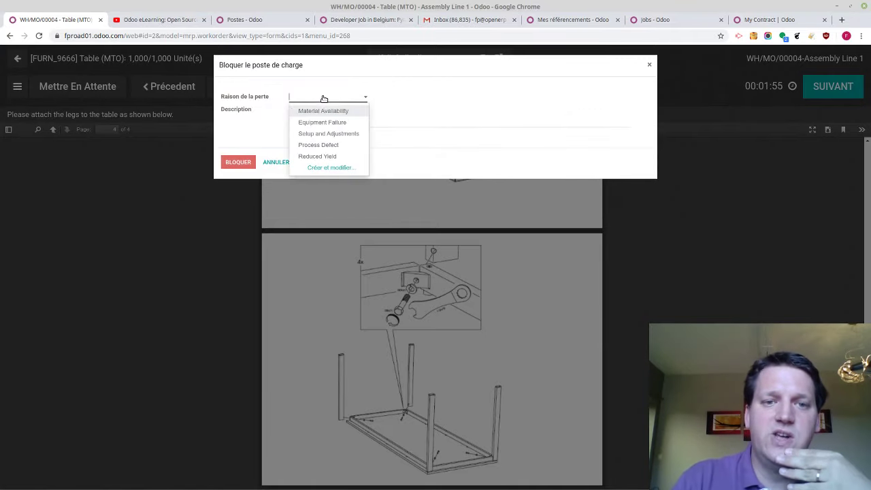
left_click(324, 122)
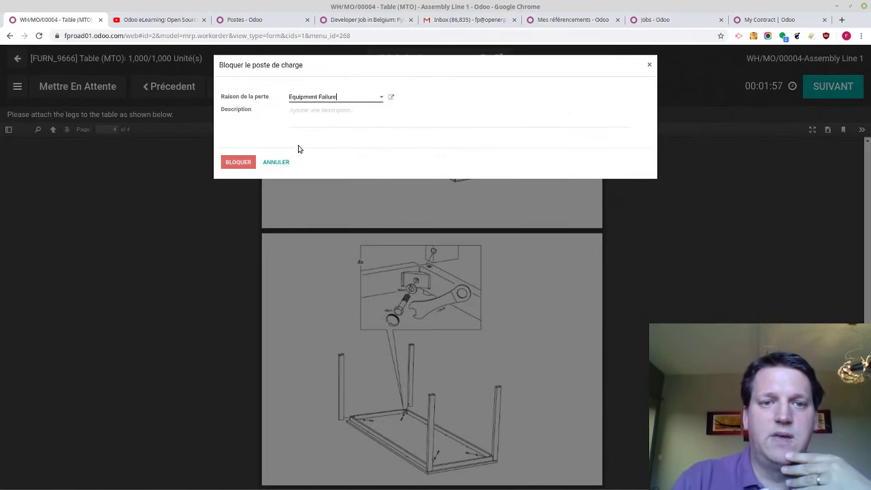
left_click(226, 161)
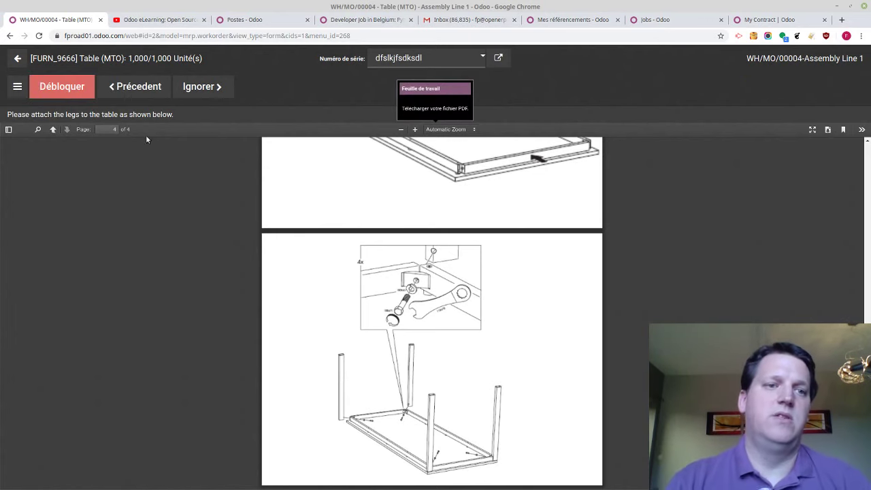
left_click(71, 90)
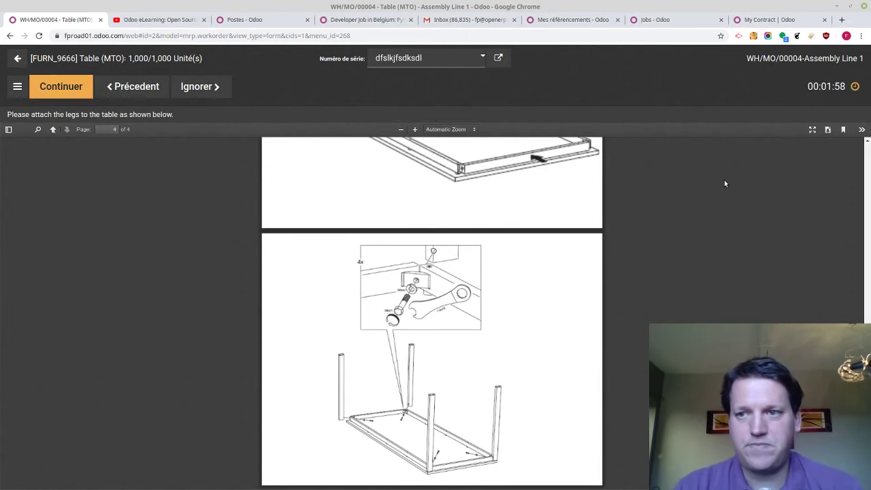
left_click(76, 94)
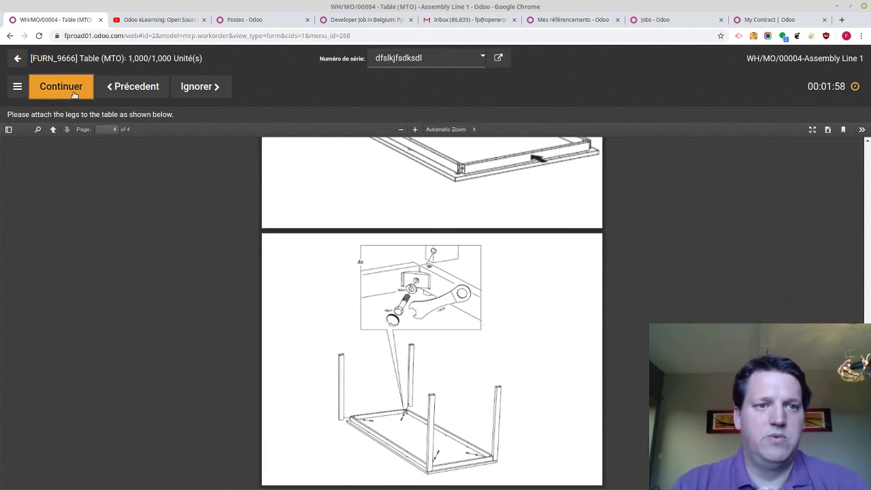
Create lot 'kjklkjkl' for the table legs, print the table labels, and mark the work order done
left_click(833, 86)
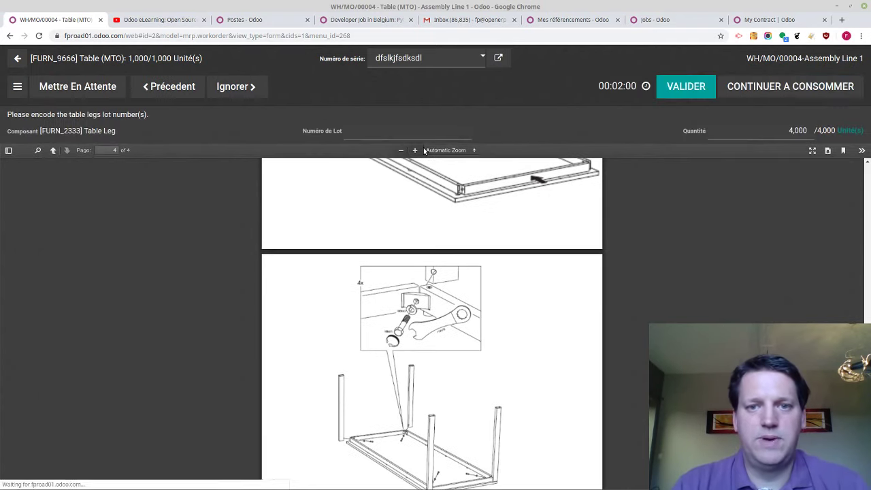
left_click(397, 134)
type("kjklkjkl")
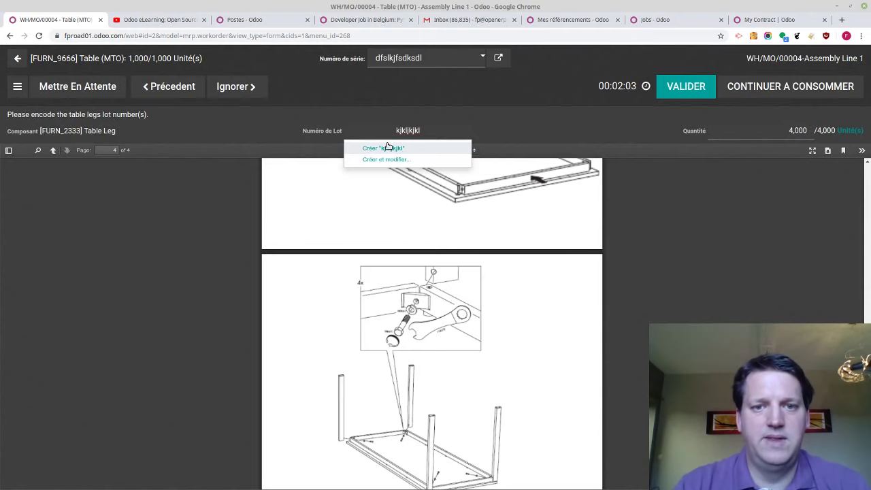
left_click(385, 148)
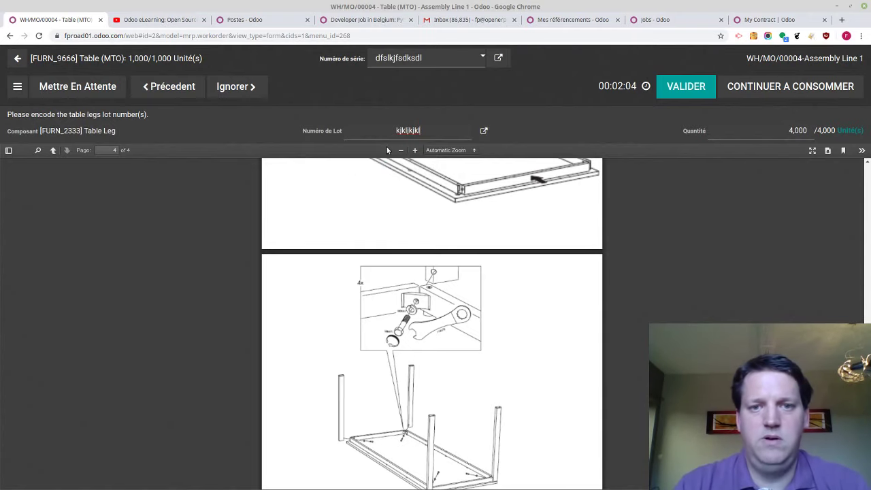
left_click(689, 95)
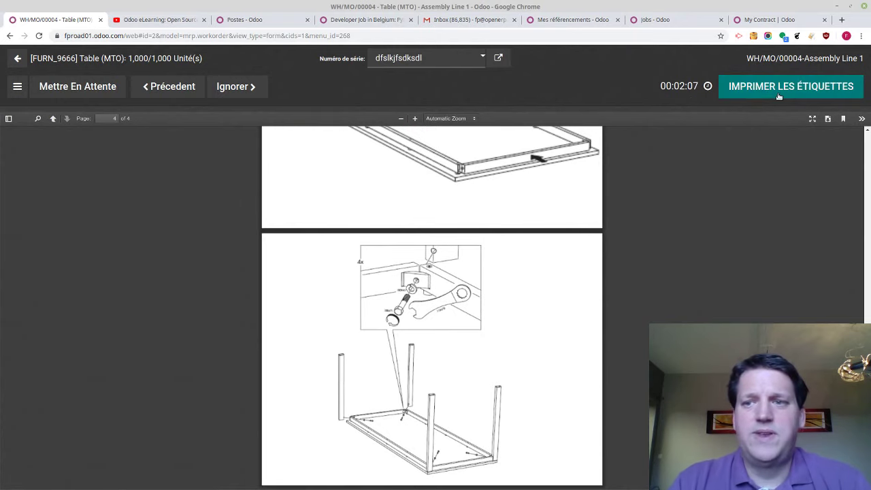
left_click(779, 96)
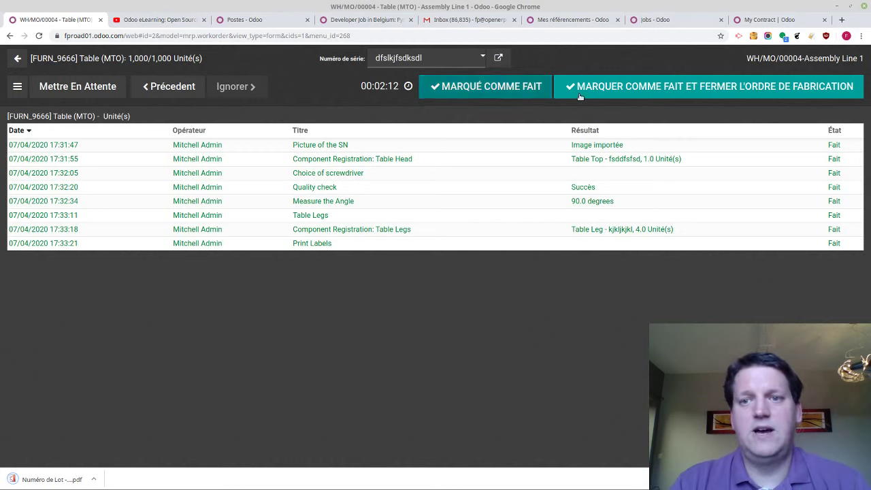
left_click(530, 93)
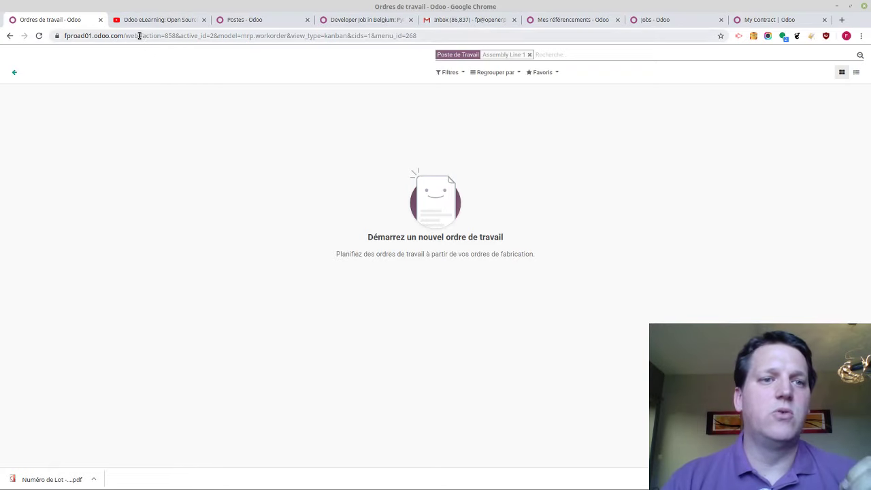
Trim the address back to /web to reach the apps home, then open Fabrication
left_click_drag(139, 35, 500, 55)
key("BackSpace")
key("Return")
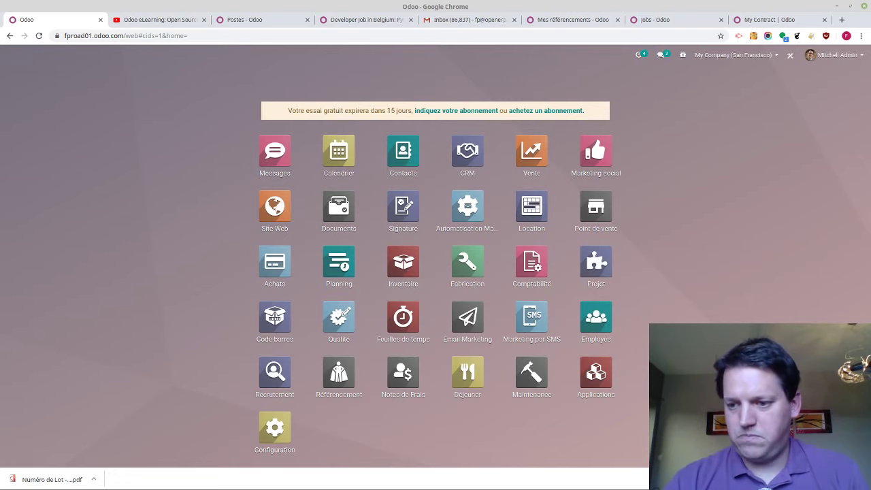
left_click(471, 265)
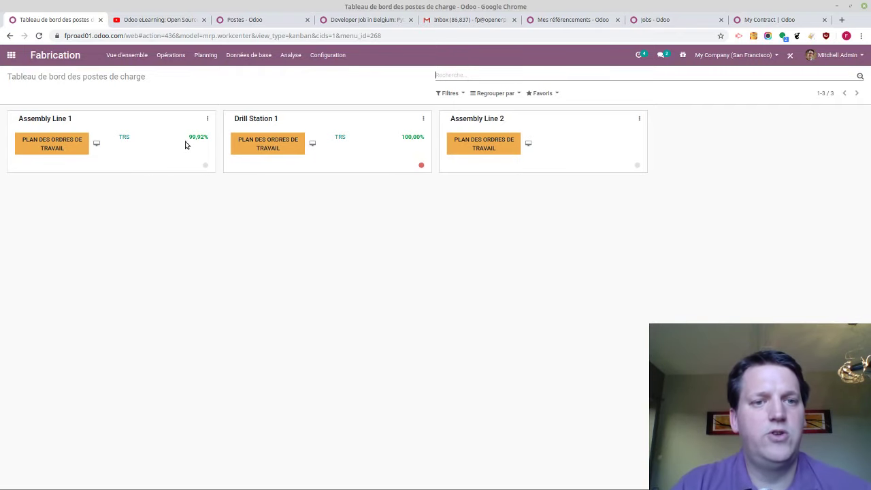
Toggle Fully Productive Time off and on in Assembly Line 1's OEE chart, then return home
left_click(123, 138)
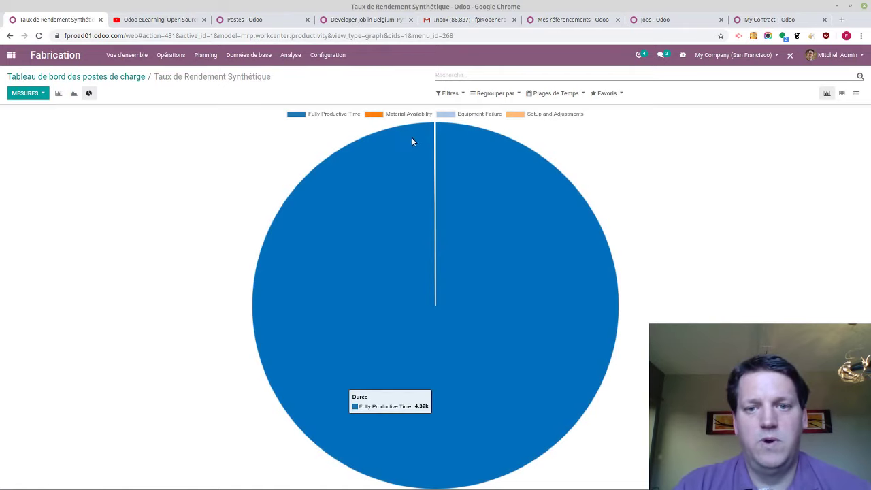
left_click(303, 115)
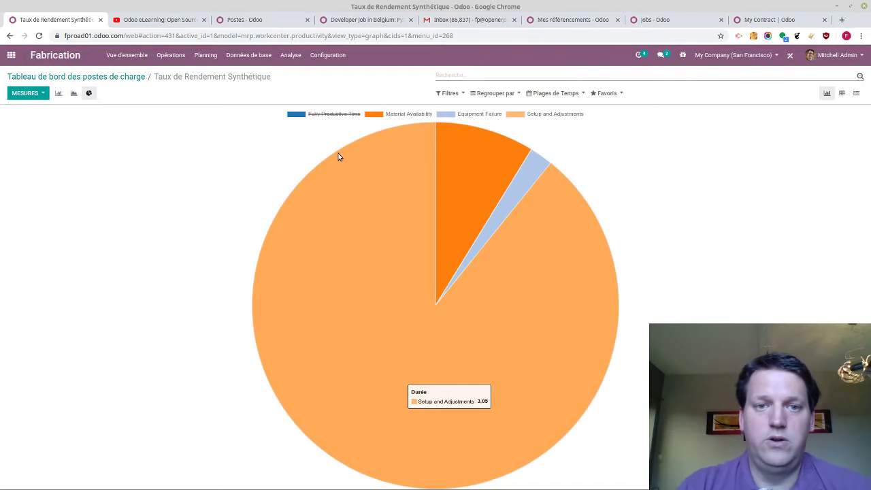
left_click(302, 116)
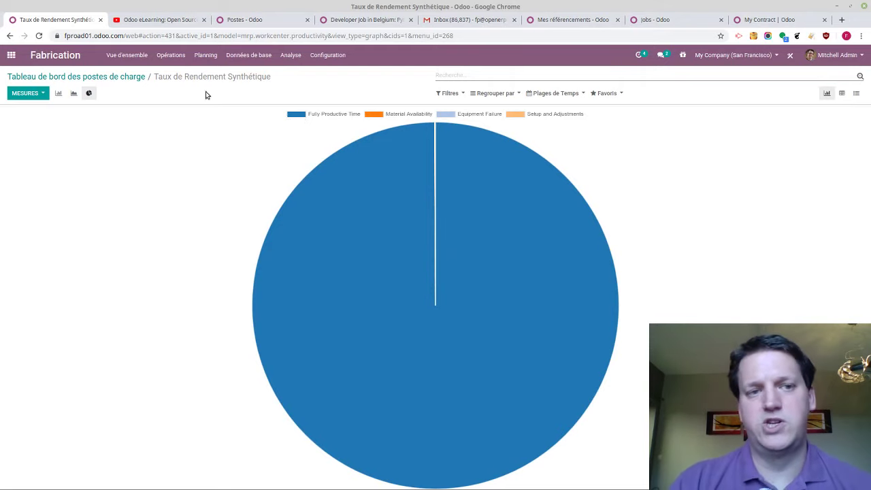
left_click(127, 76)
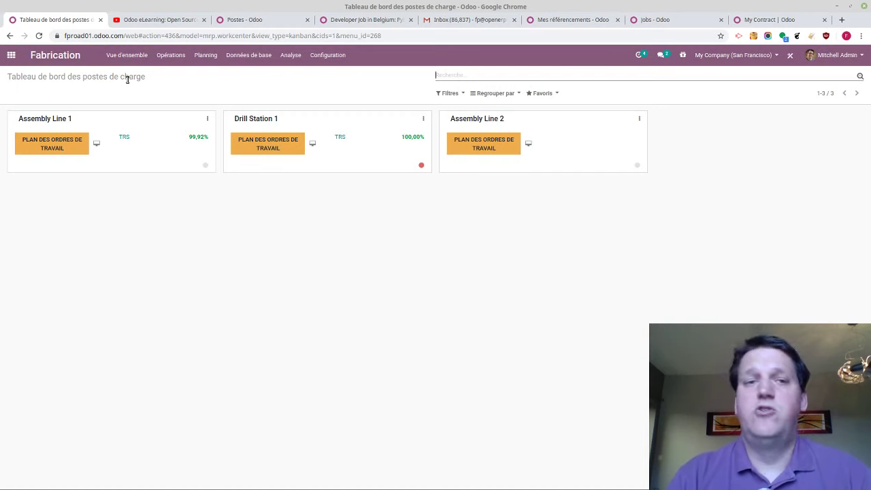
left_click(11, 55)
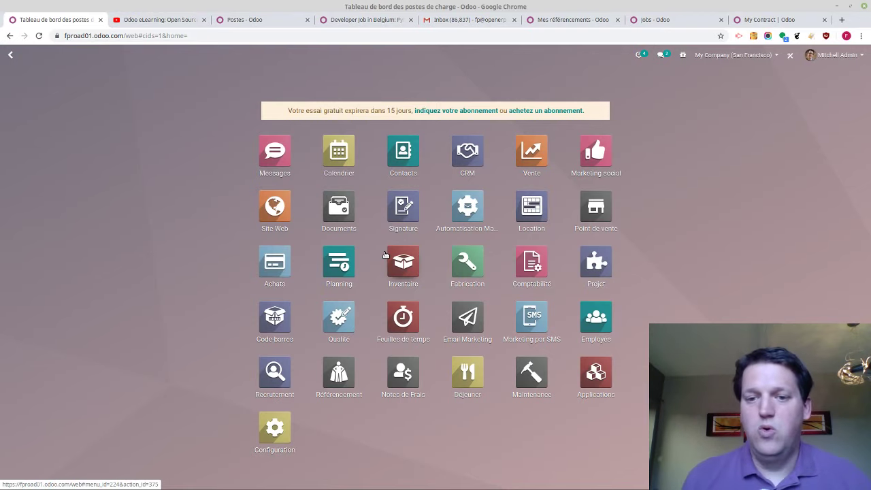
Open receipt WH/IN/00010 in the Barcode app
left_click(273, 321)
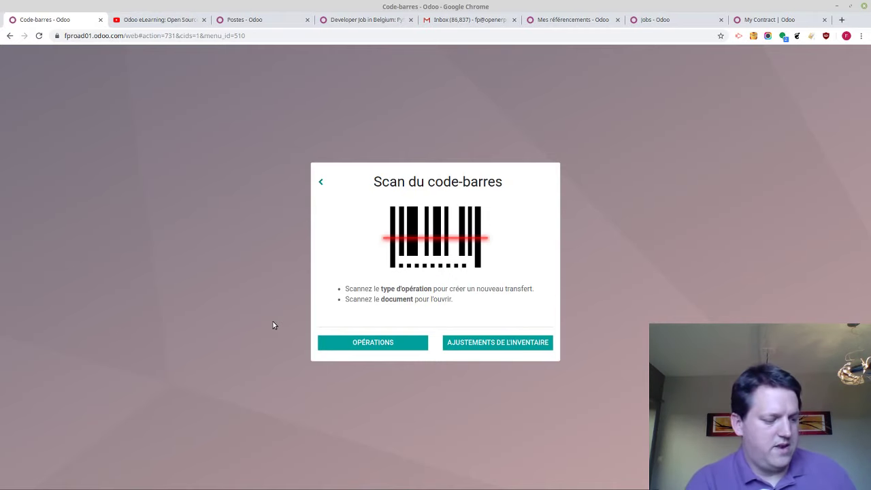
type("WH/IN/00010")
key("Return")
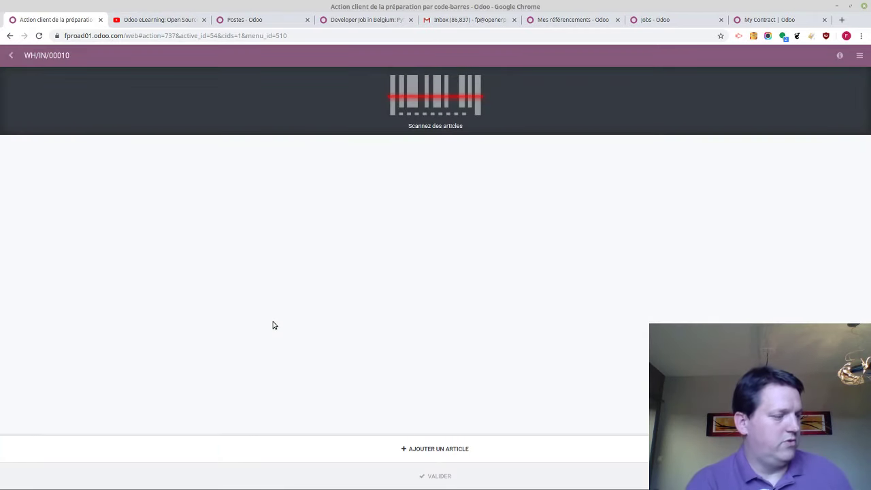
Scan FURN_1118 twice and FURN_7800 once into the receipt, then scan the validate barcode
type("FURN_1118")
key("Return")
type("FURN_7800")
key("Return")
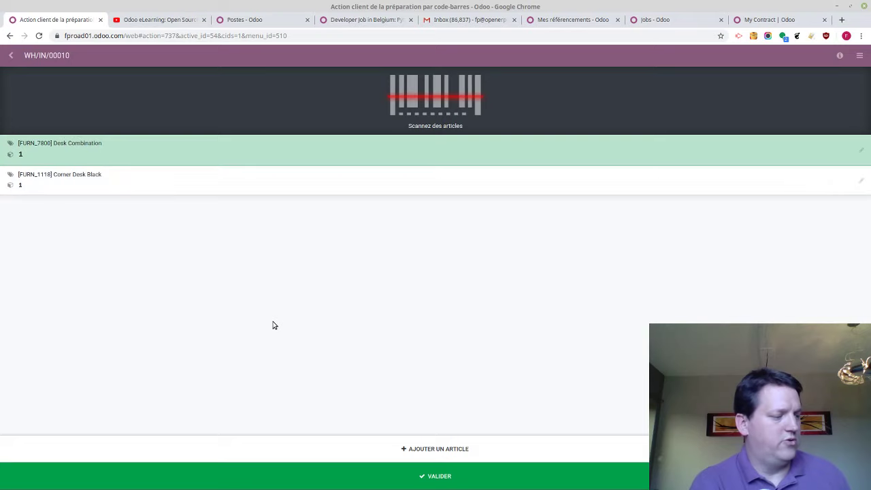
type("FURN_1118")
key("Return")
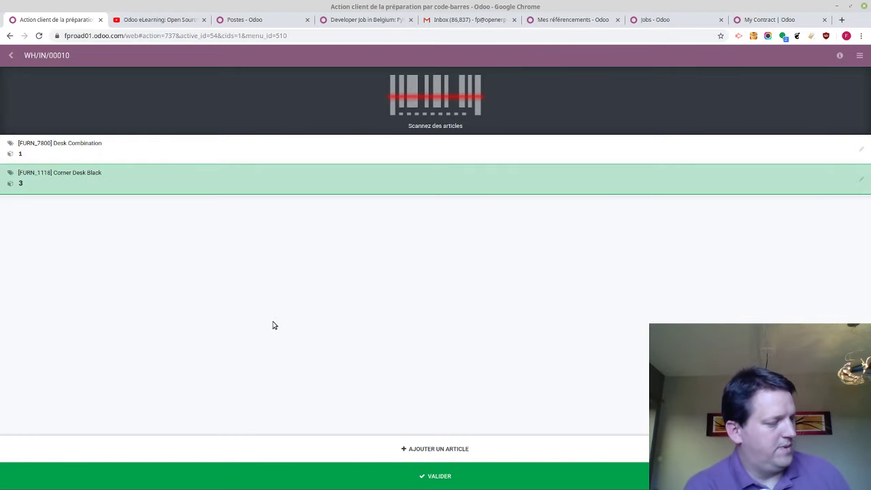
type("O-BTN.validate")
key("Return")
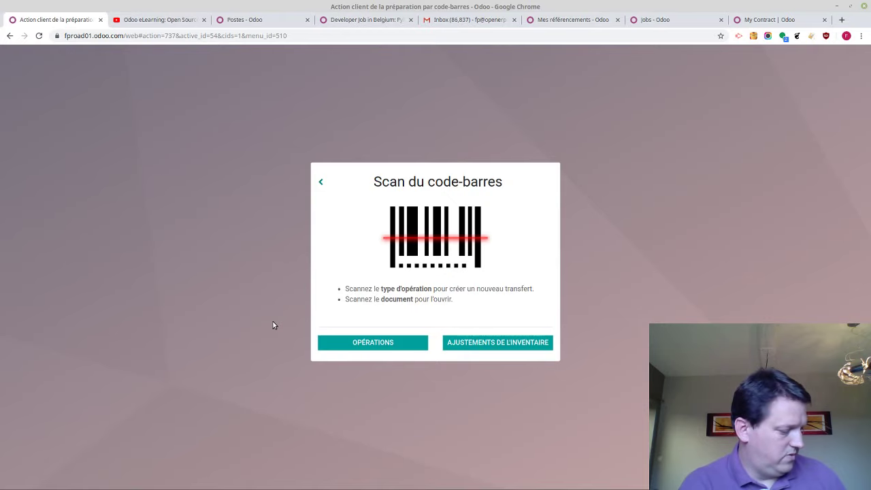
Open delivery WH/OUT/00035 and scan one FURN_1118 and one FURN_7800
type("WH/OUT/00035")
key("Return")
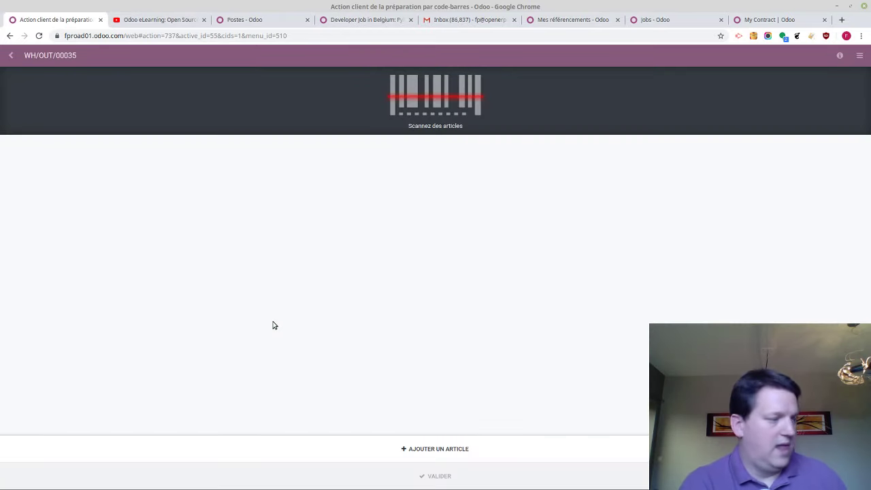
type("FURN_1118")
key("Return")
type("FURN_7800")
key("Return")
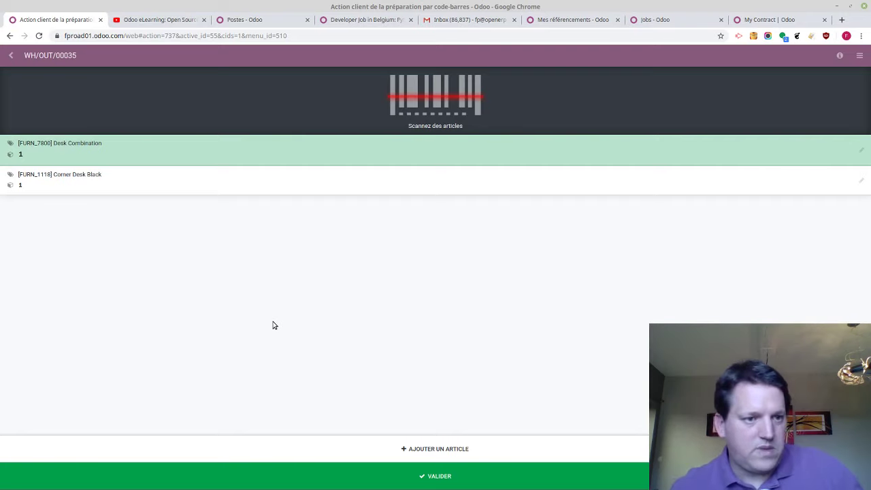
Validate the delivery and switch to the Mentimeter poll results
type("O-BTN.validate")
key("Return")
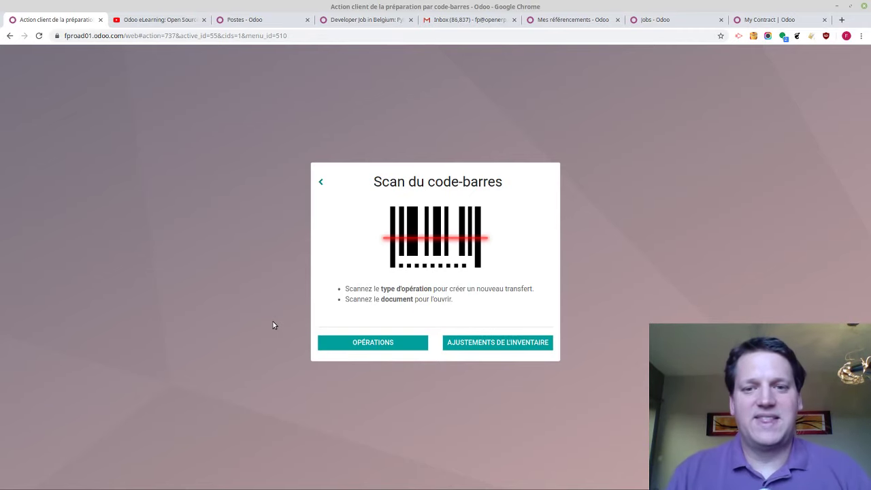
key("alt+Tab")
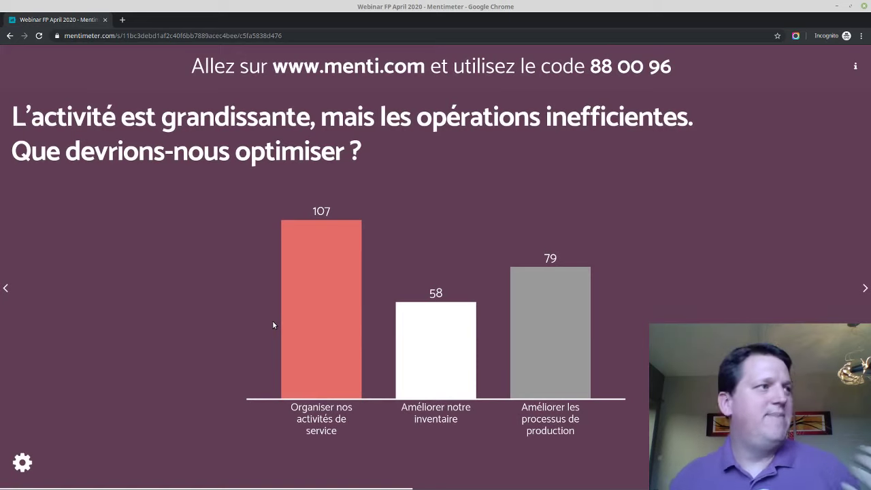
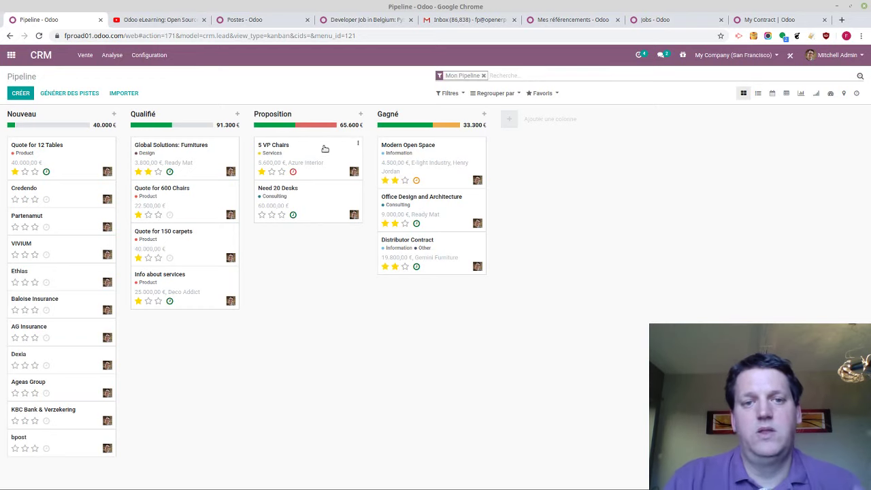
Apply Odoo's estimated 97,60 % probability to the 5 VP Chairs opportunity
left_click(324, 148)
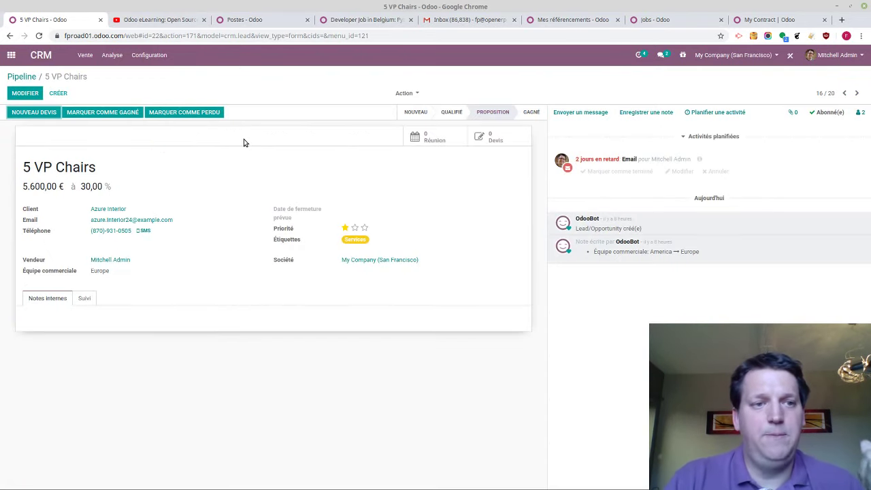
left_click(26, 95)
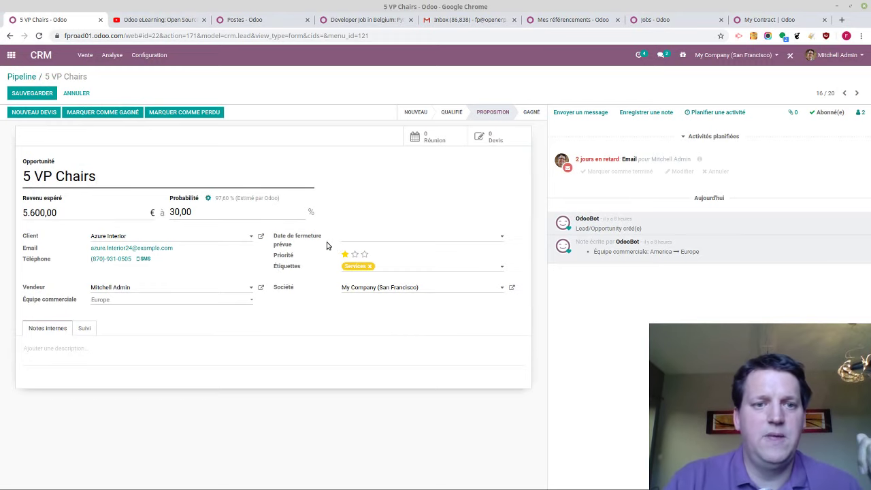
left_click_drag(216, 202, 230, 200)
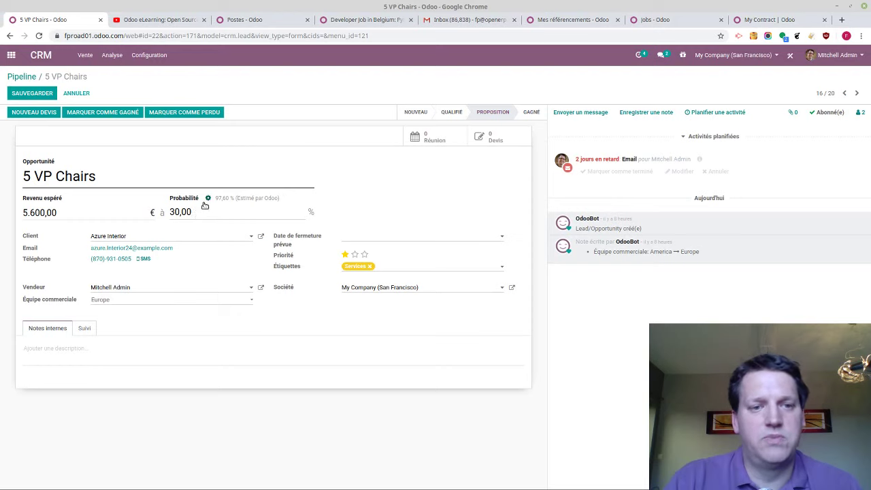
left_click(206, 198)
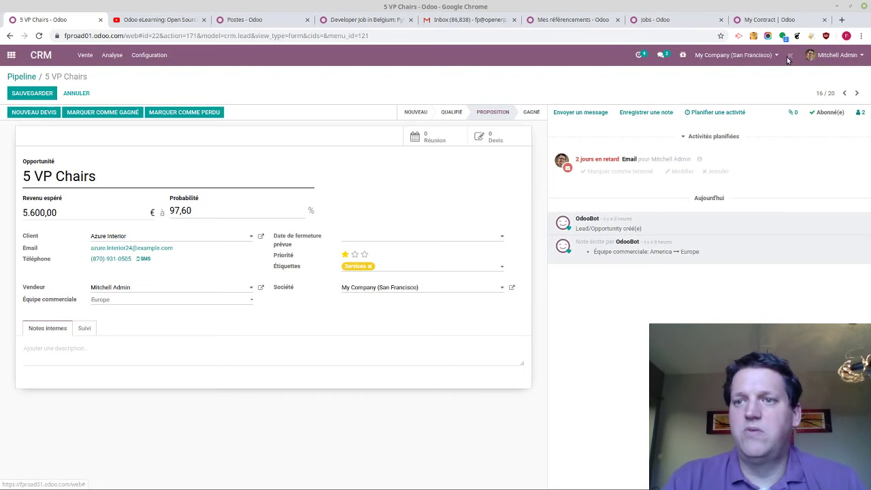
left_click(789, 56)
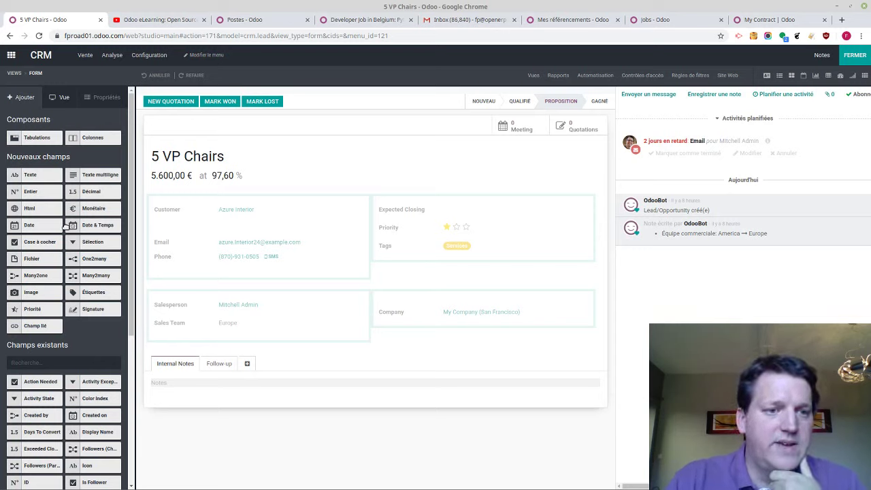
Drop a selection field near Phone with values Bois, Metal, Mix, labelled Type Mobilier
left_click_drag(93, 242, 259, 278)
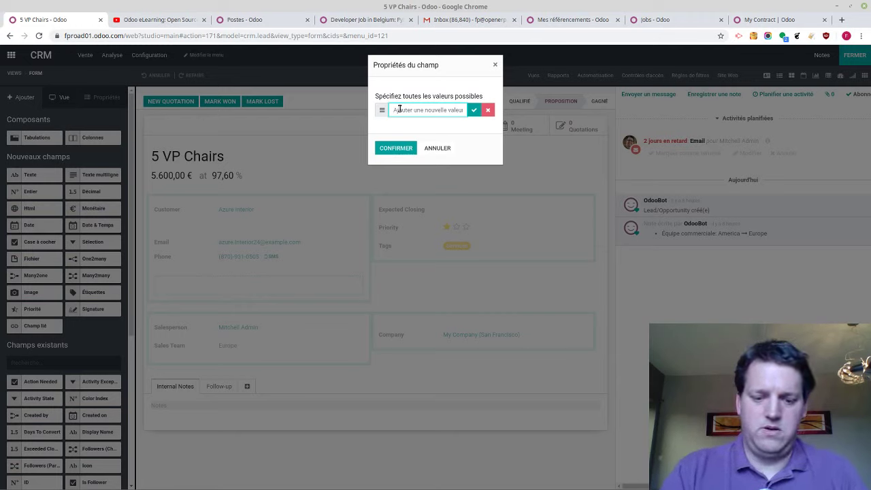
left_click(474, 110)
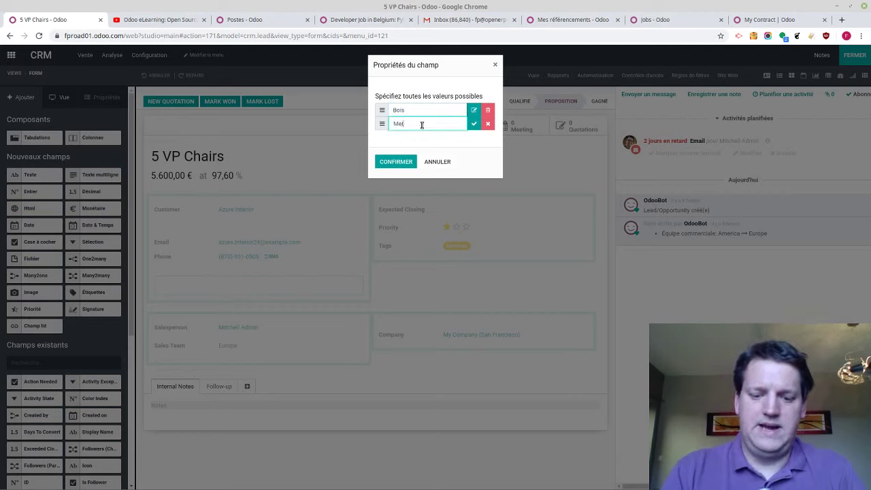
left_click(473, 124)
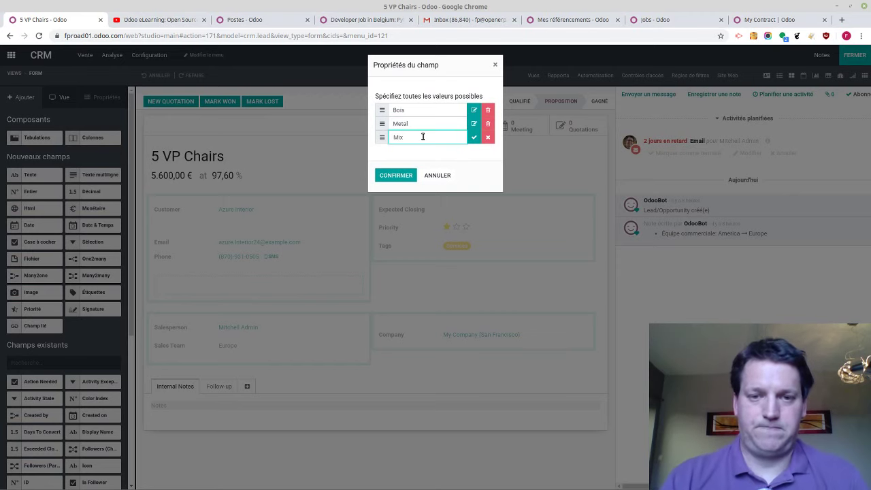
left_click(394, 173)
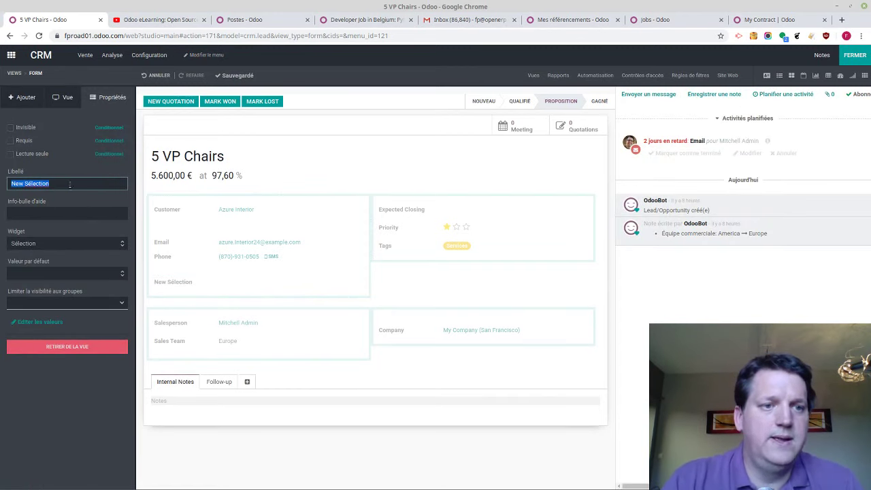
type("Type Mobilier")
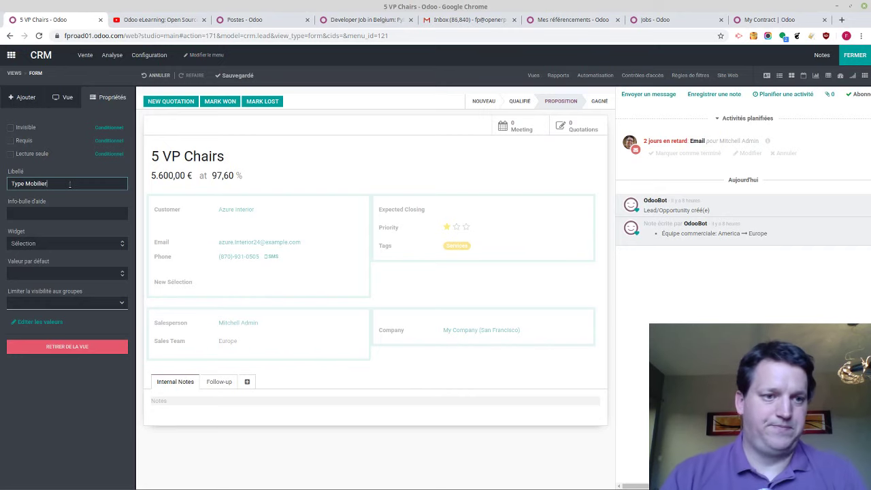
key("Return")
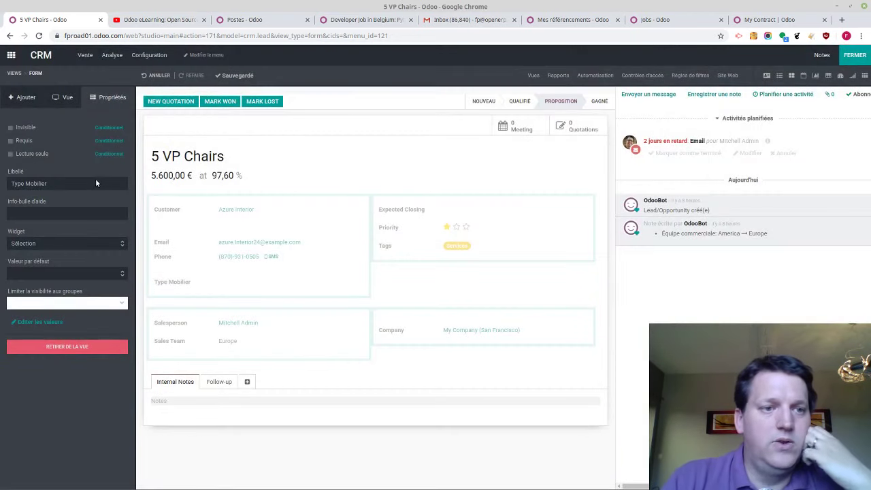
left_click(9, 100)
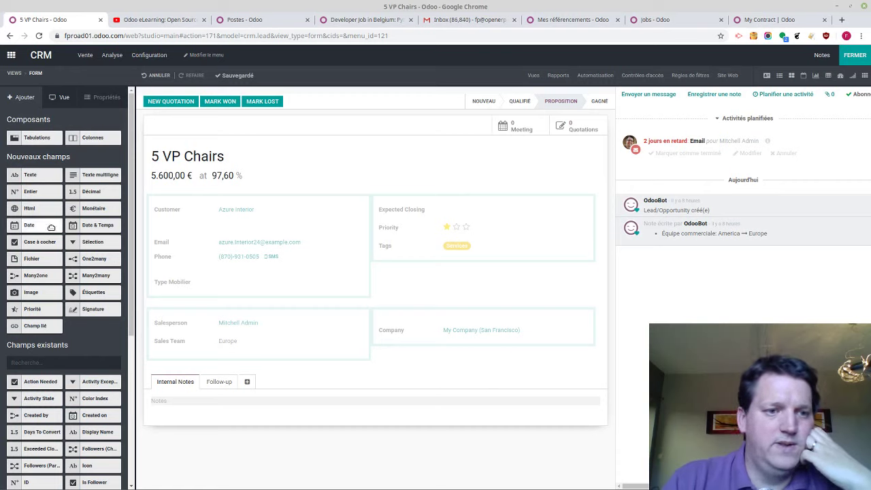
Place a date field under Type Mobilier and label it Date Bois
left_click_drag(51, 227, 234, 296)
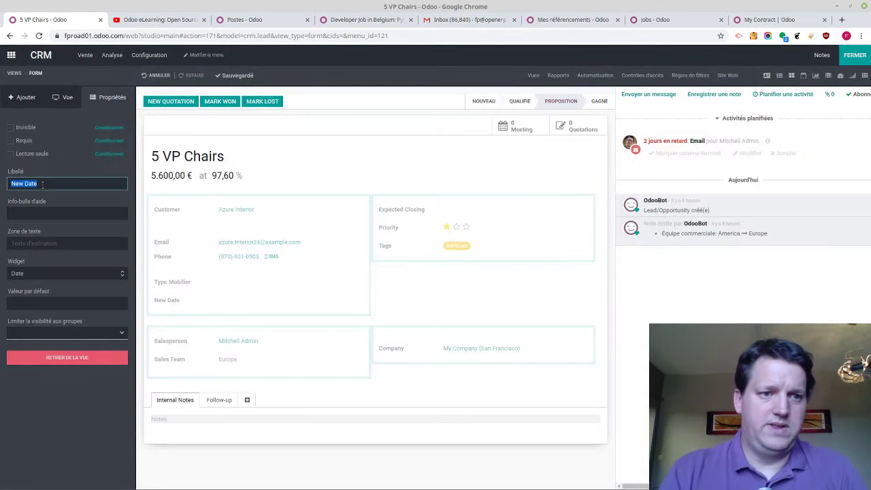
type("Date Bo")
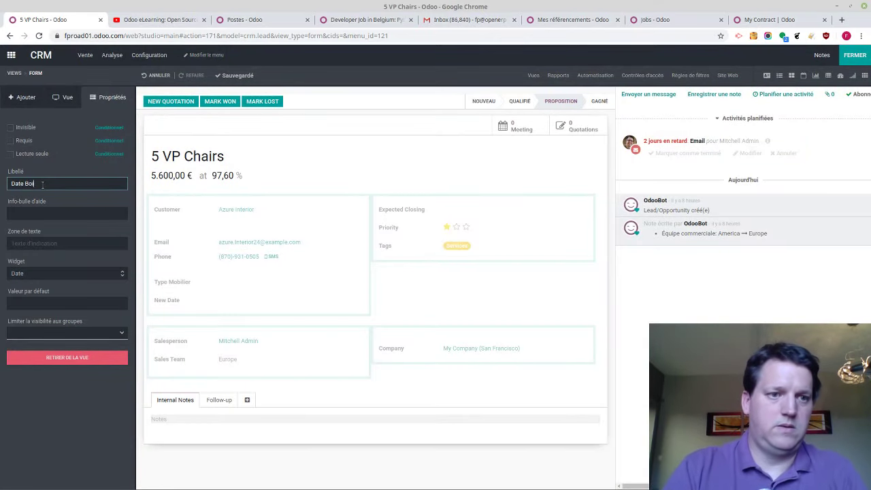
type("is")
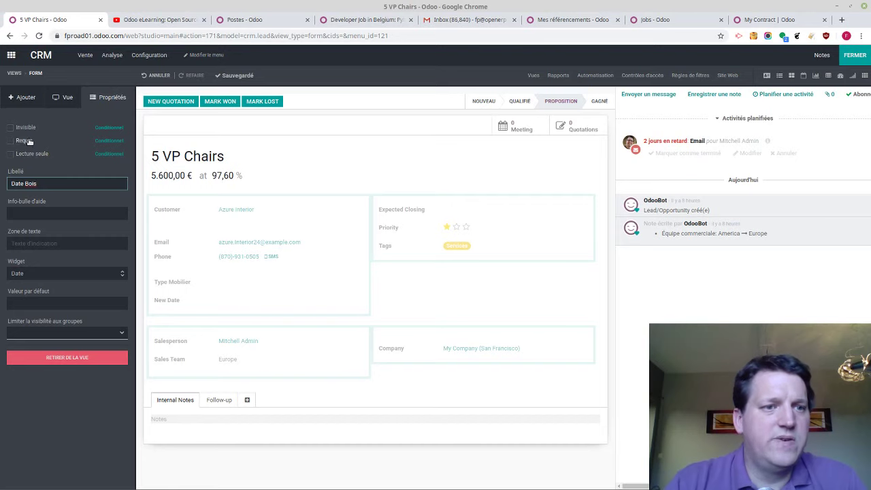
key("Return")
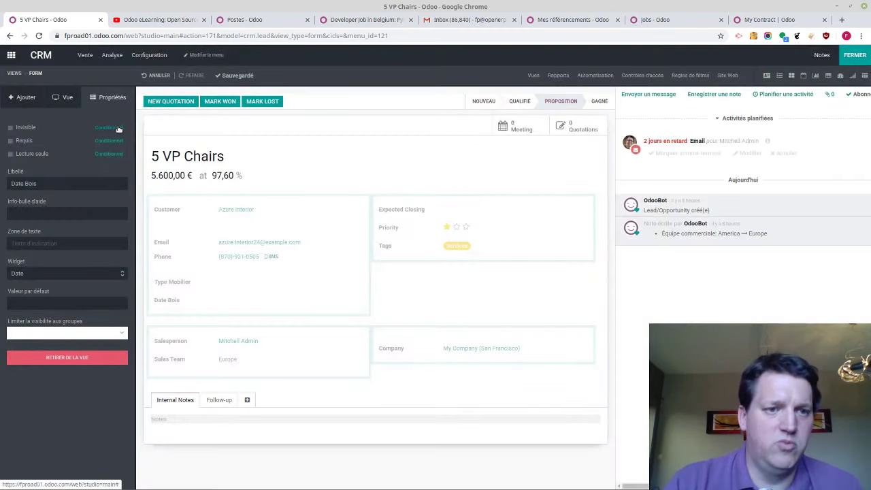
Make Date Bois conditionally invisible when Type Mobilier equals Bois
left_click(117, 127)
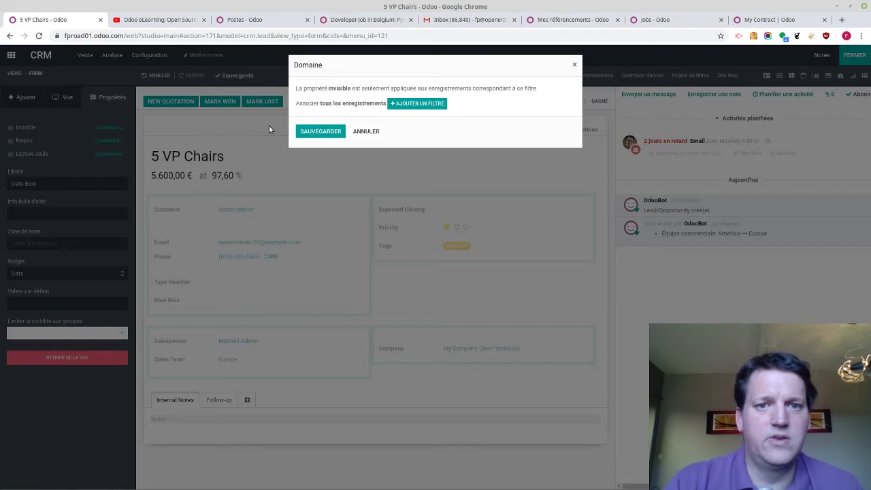
left_click(365, 130)
left_click(107, 127)
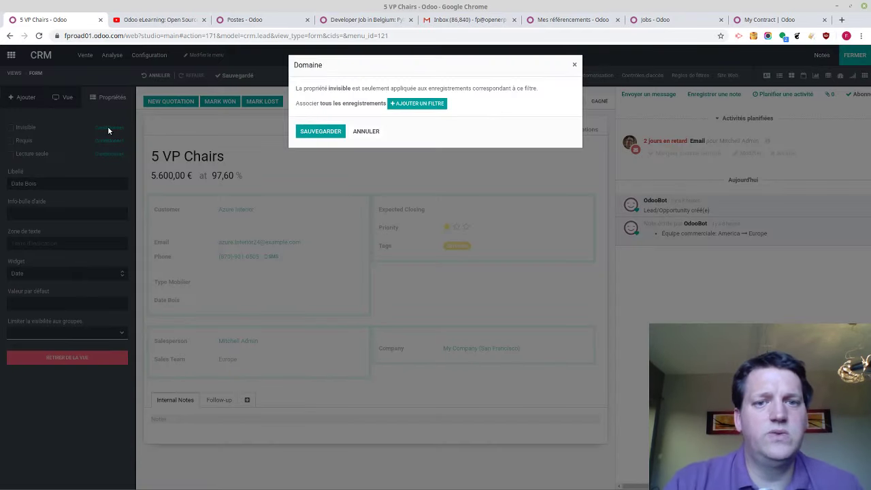
left_click(433, 106)
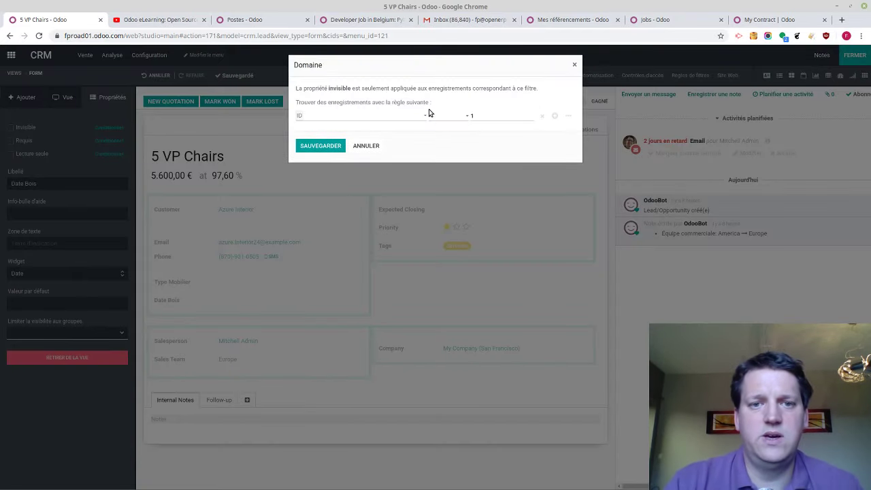
left_click(368, 117)
scroll(361, 192, "down", 5)
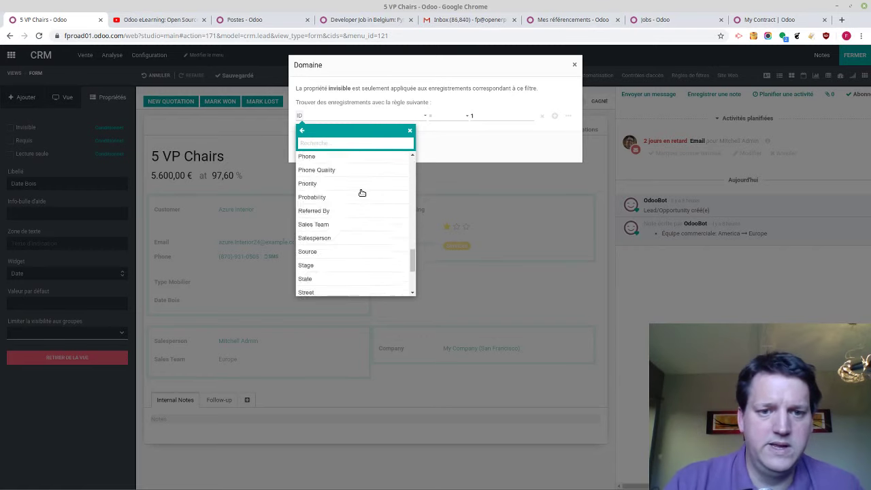
scroll(360, 192, "down", 3)
left_click(339, 266)
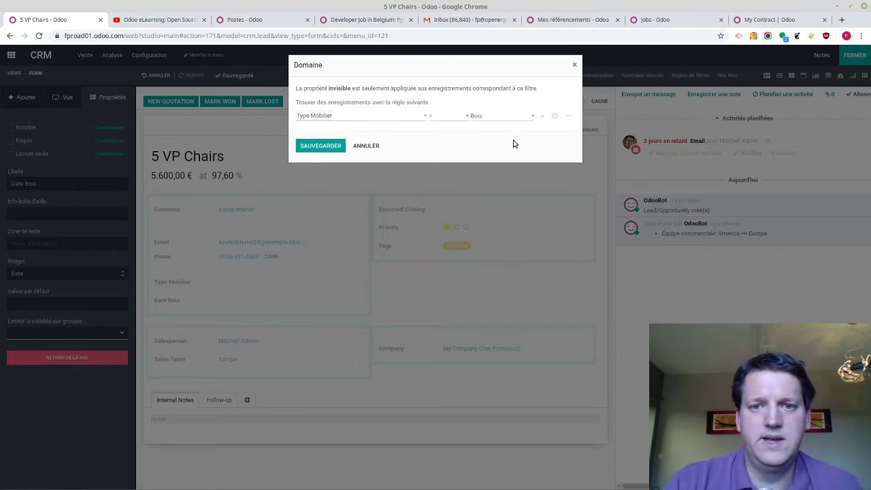
left_click(333, 147)
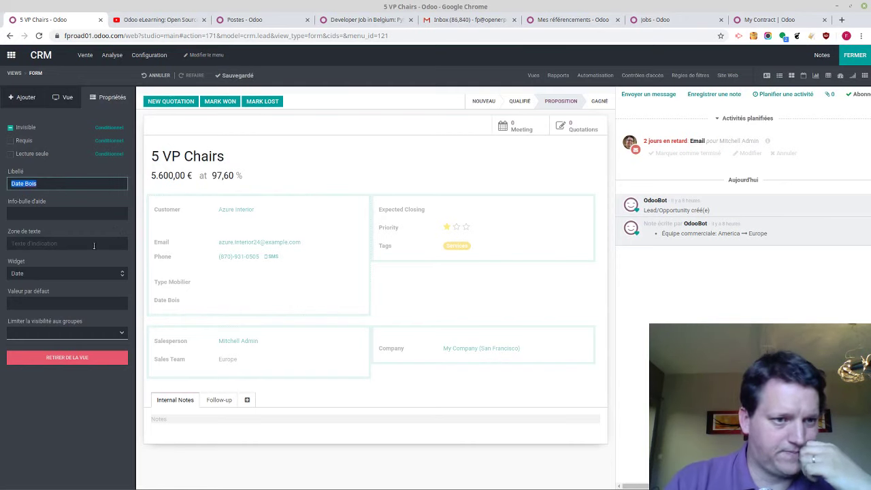
Give Date Bois the help tooltip 'mdfslkm'
left_click(30, 215)
type("mdfslkm")
key("Tab")
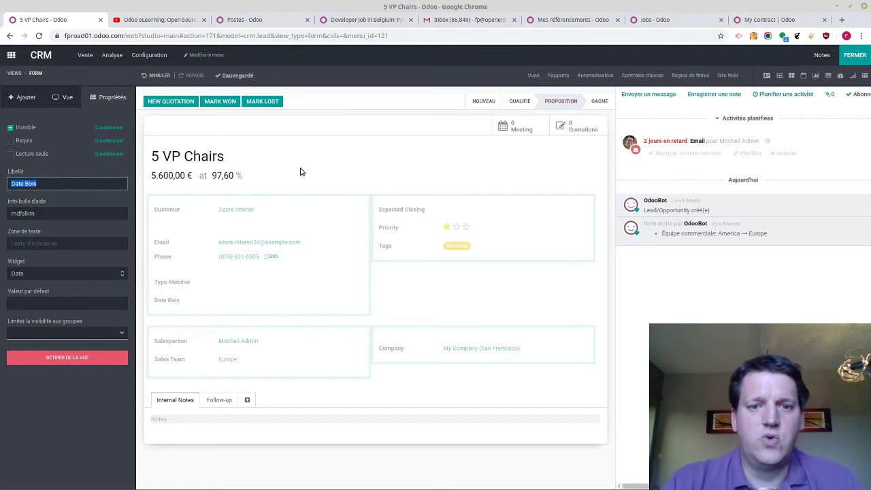
left_click(24, 106)
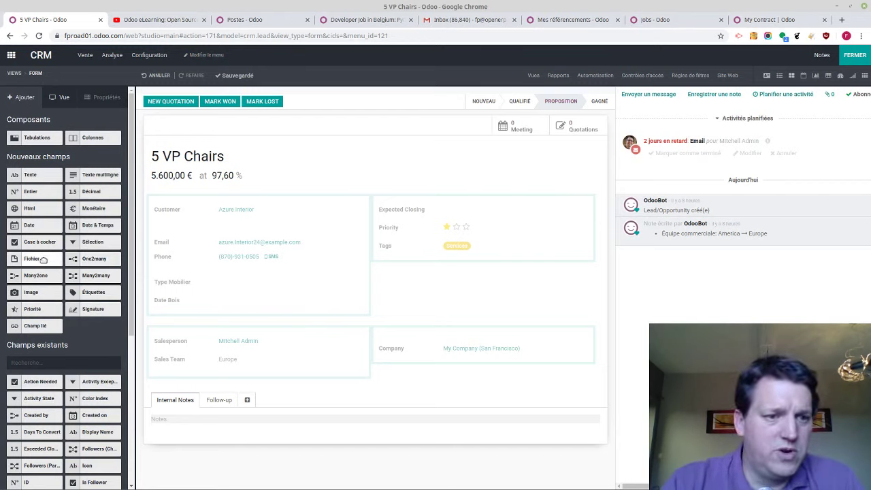
Add an image field labelled Photo Bureaux below Tags, then return to editing the opportunity
left_click_drag(43, 260, 473, 259)
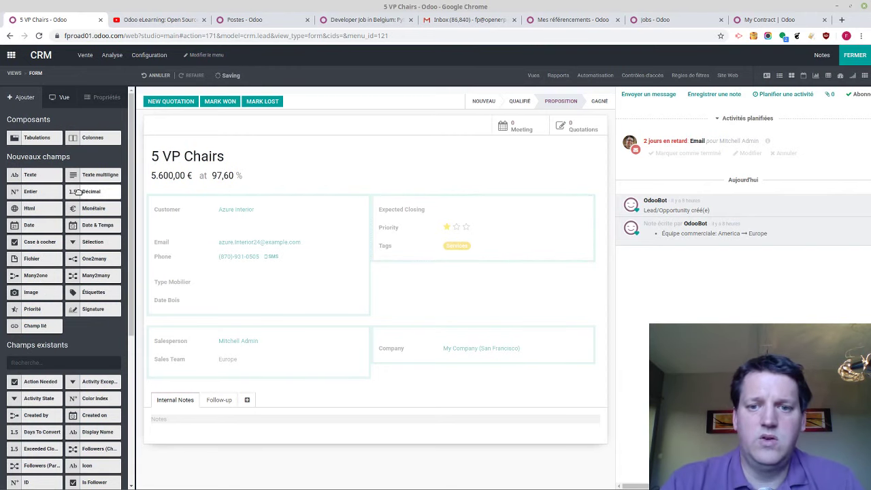
left_click(402, 266)
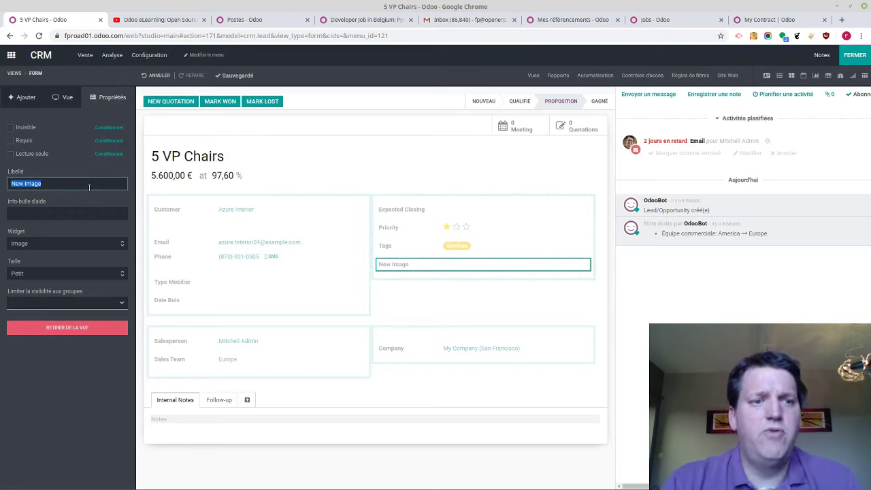
type("Photo Bureaux")
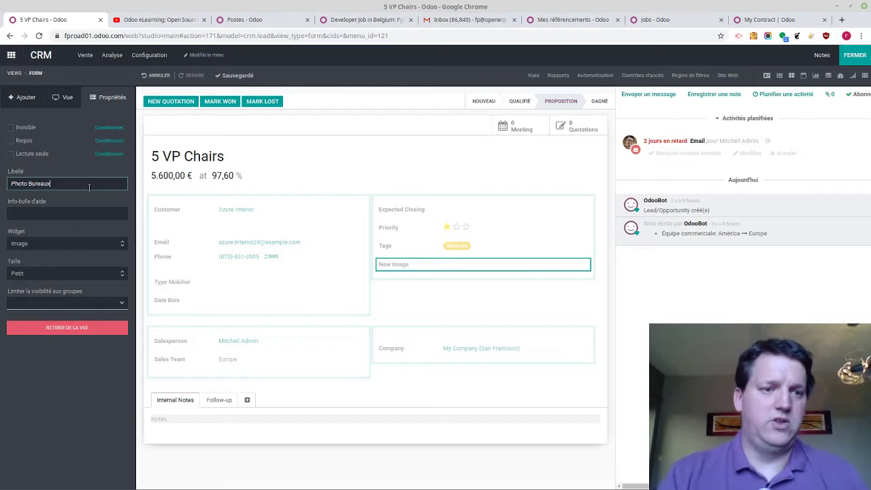
key("Return")
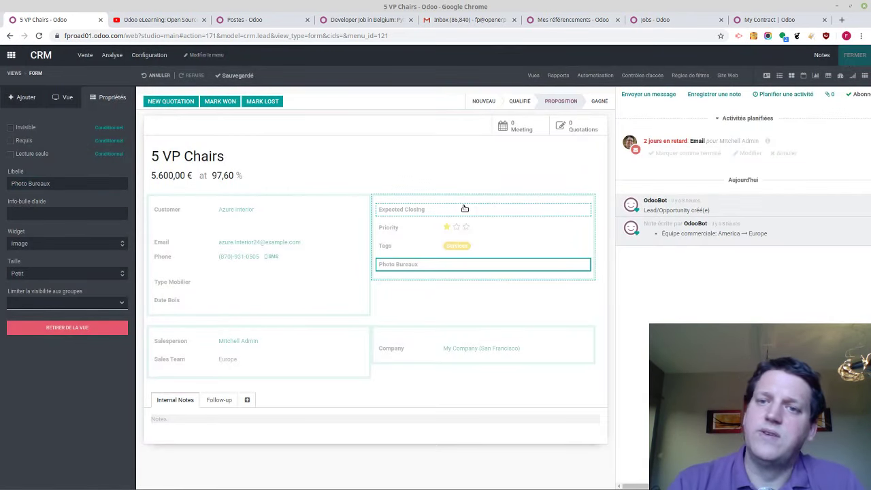
key("alt+Left")
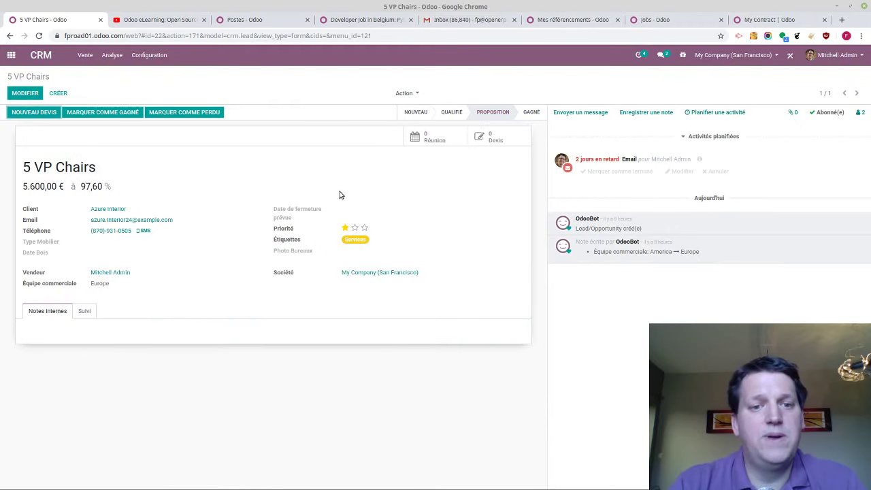
left_click(34, 92)
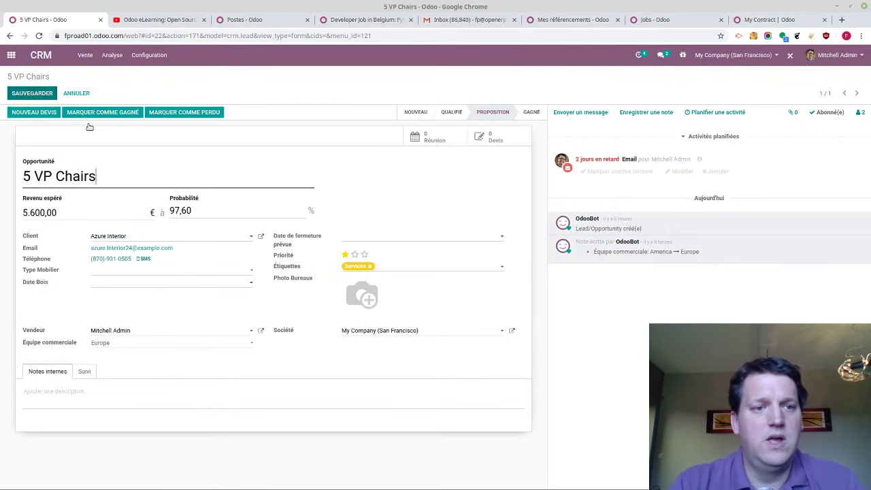
Set Type Mobilier to Metal and Date Bois to 24/04/2020
left_click(170, 276)
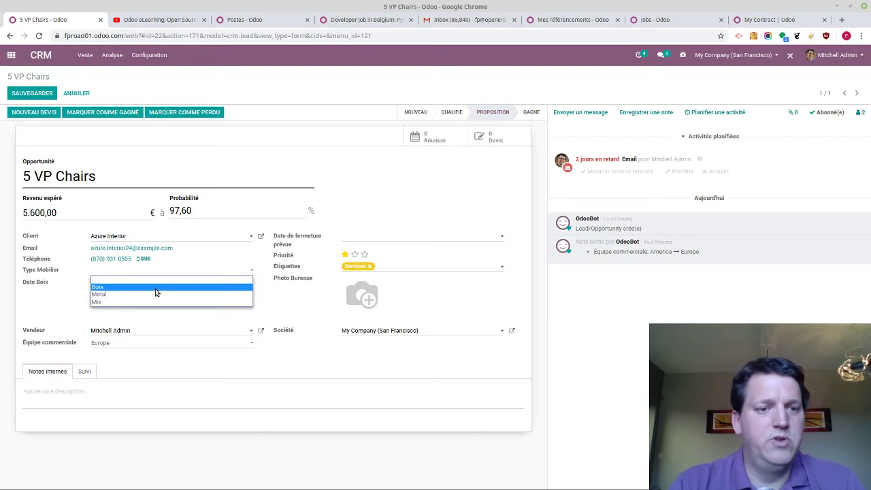
left_click(155, 291)
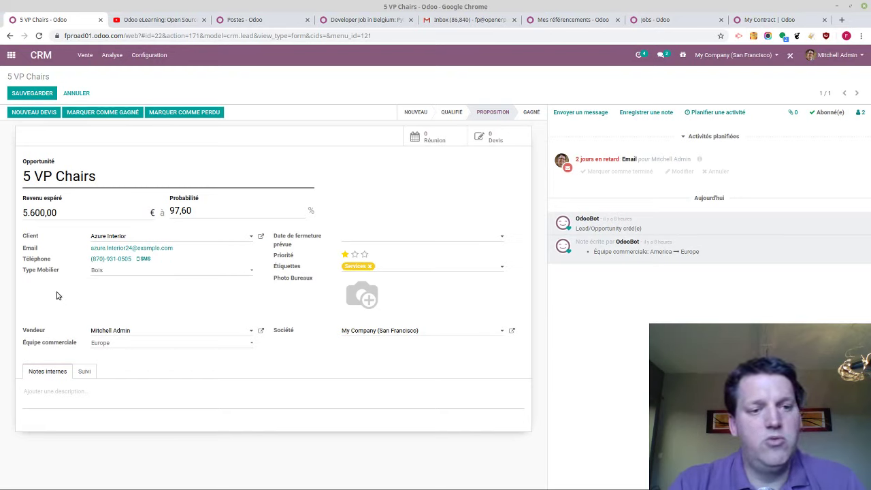
left_click(117, 277)
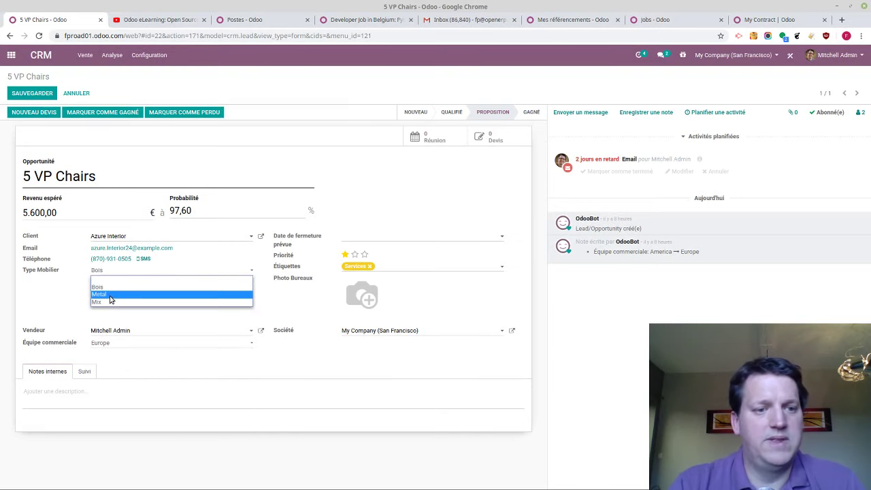
left_click(111, 299)
left_click(107, 285)
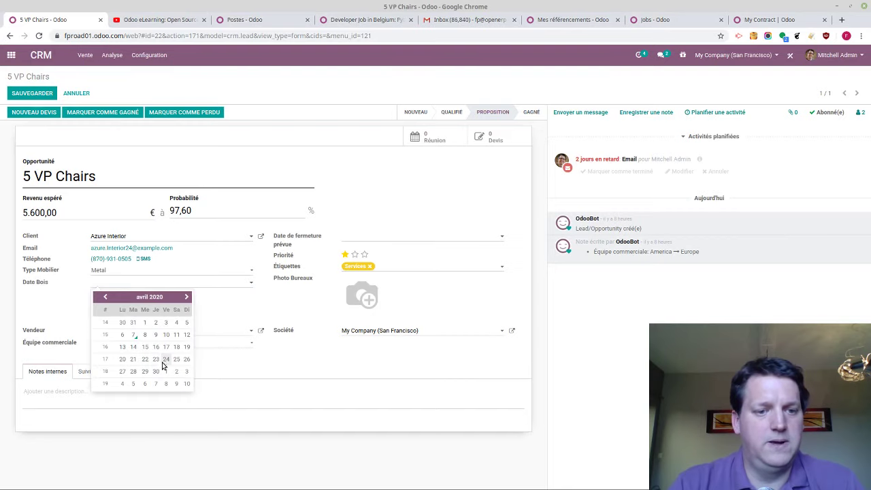
left_click(165, 358)
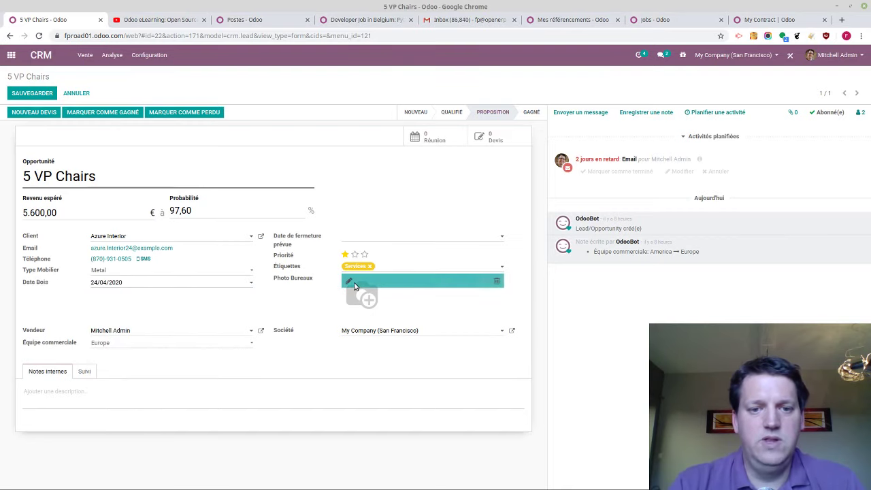
Upload odoo_logo.jpg as the Photo Bureaux image and save the opportunity
left_click(349, 281)
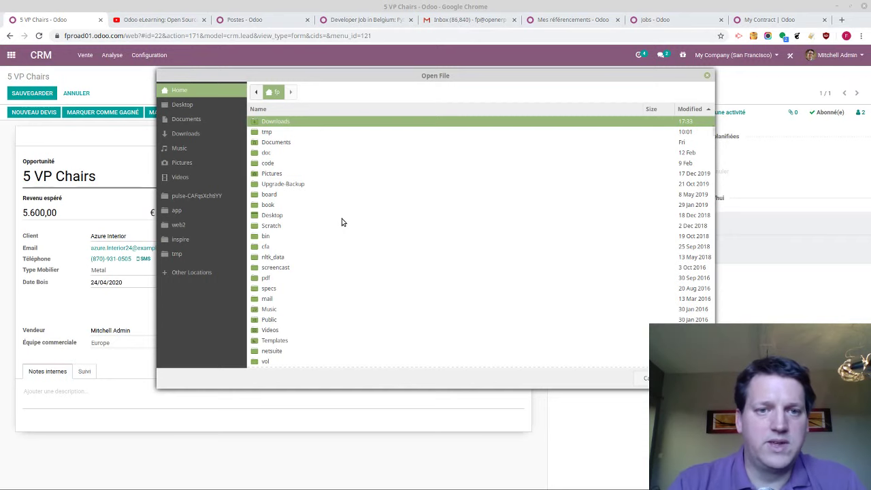
scroll(342, 222, "down", 15)
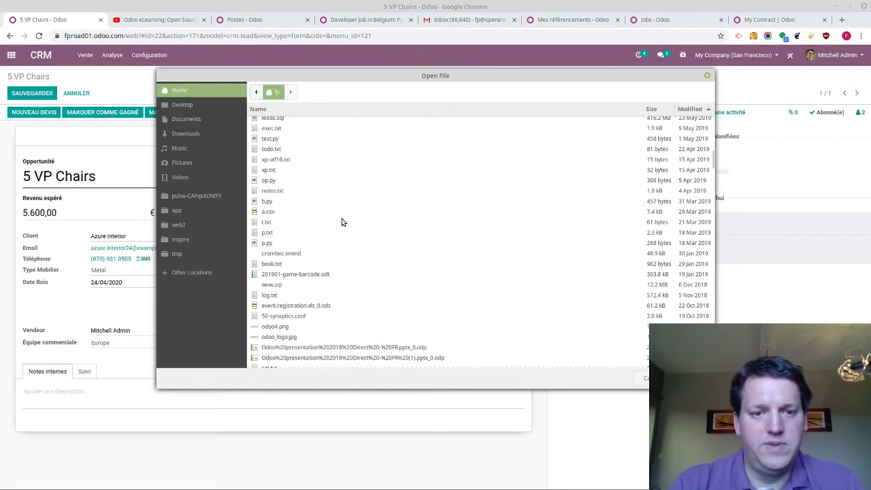
scroll(343, 222, "down", 3)
double_click(297, 246)
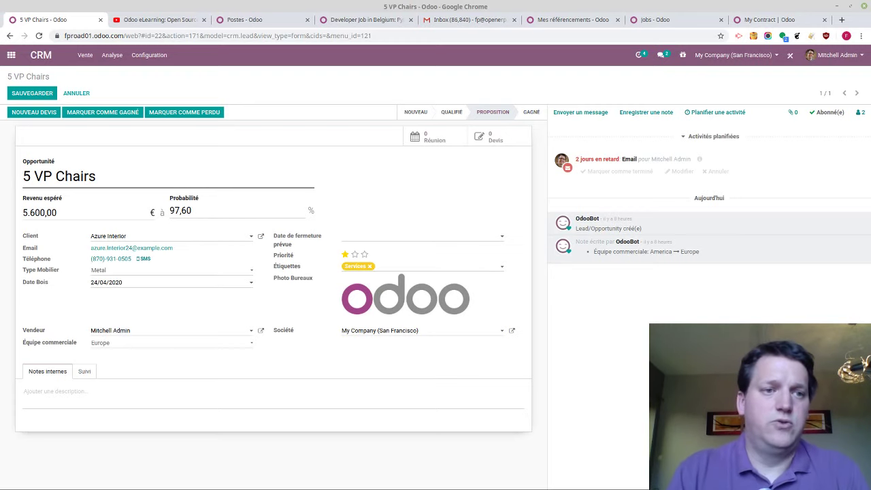
left_click(27, 95)
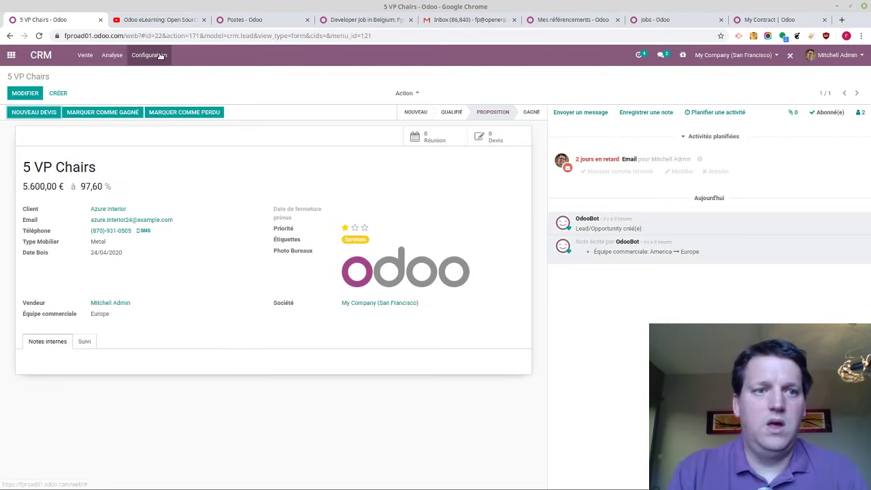
Show Vente > Mon Pipeline as a list
left_click(85, 56)
left_click(90, 74)
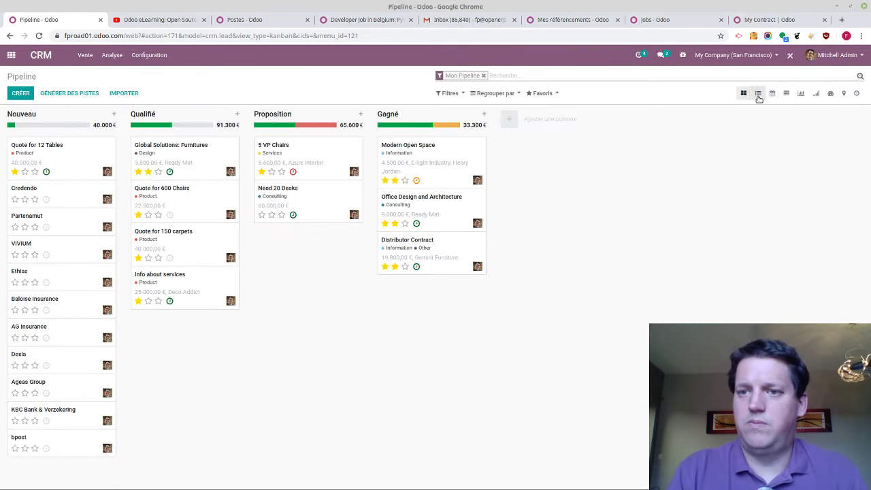
left_click(757, 93)
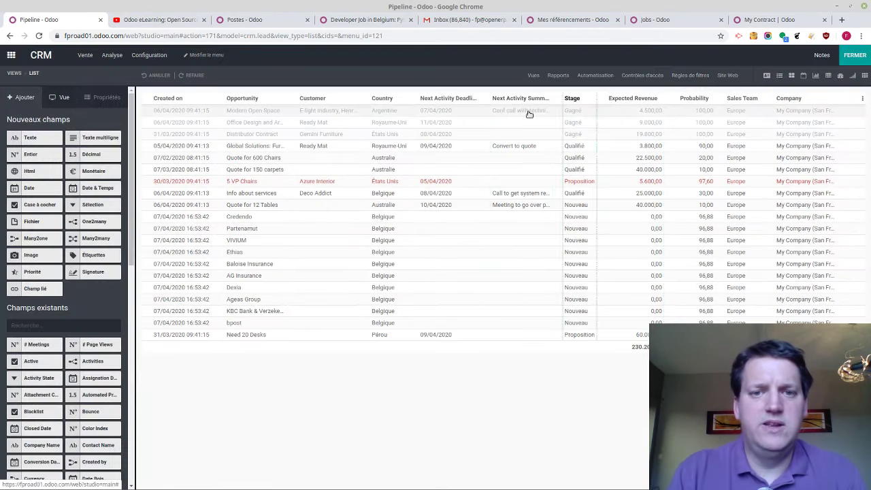
Add the Type Mobilier field as a list column in Studio and close Studio
scroll(77, 340, "down", 3)
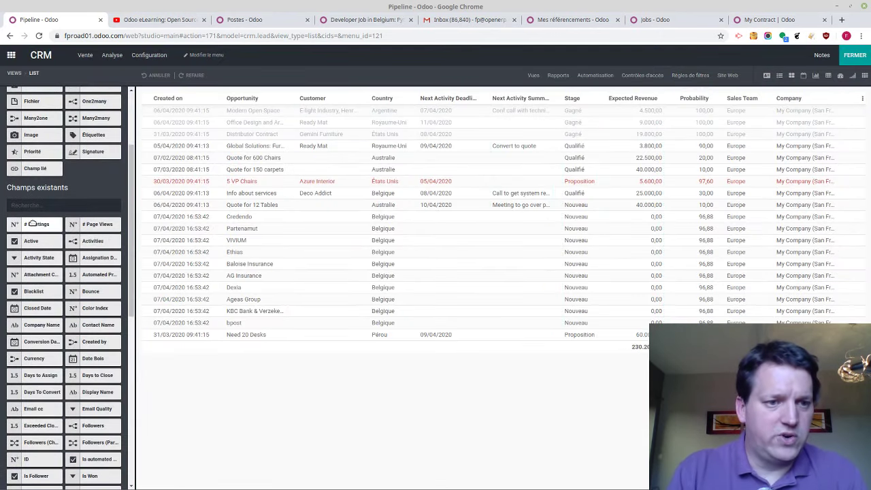
left_click(30, 205)
type("type")
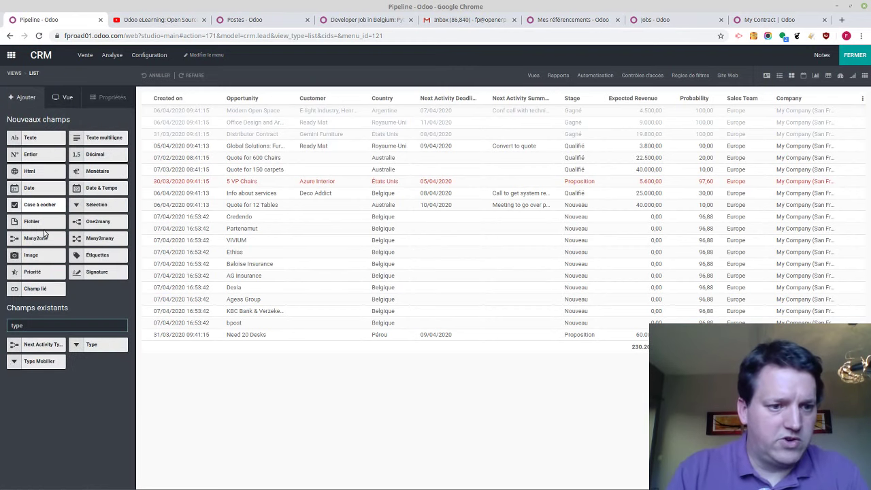
left_click_drag(41, 361, 409, 164)
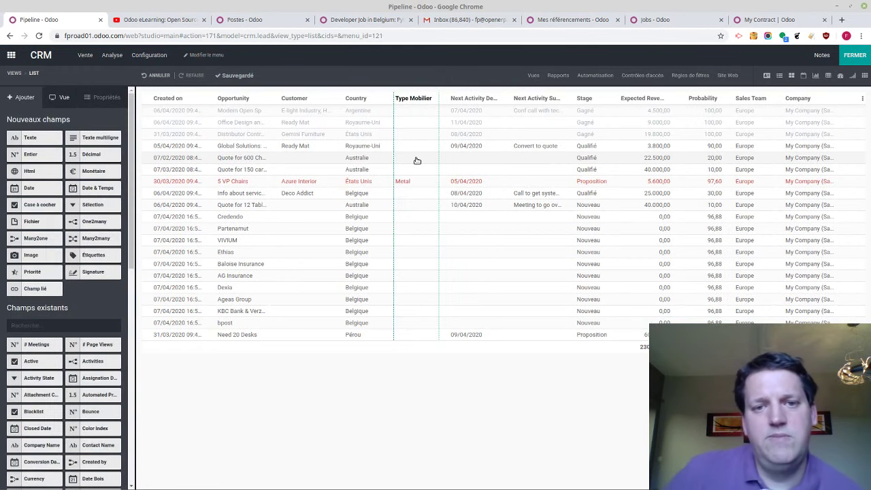
left_click(861, 55)
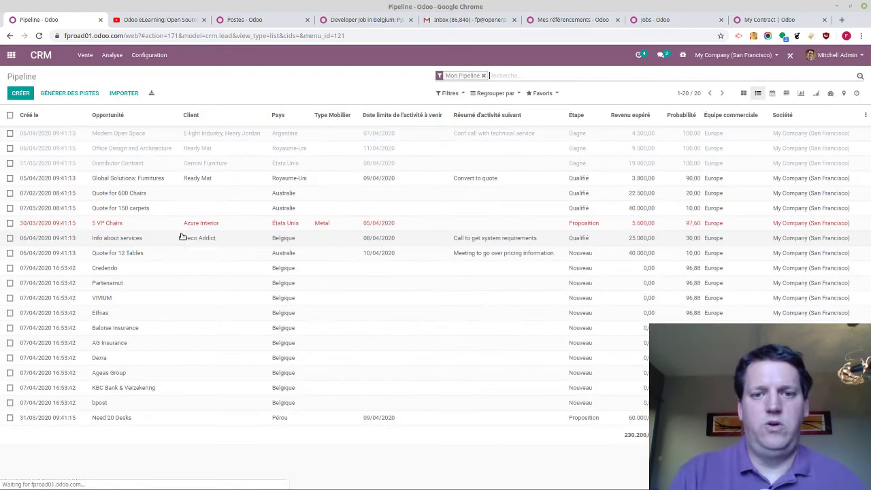
Sort the list by Type Mobilier in reverse order and switch to the graph view
left_click(331, 114)
left_click(332, 114)
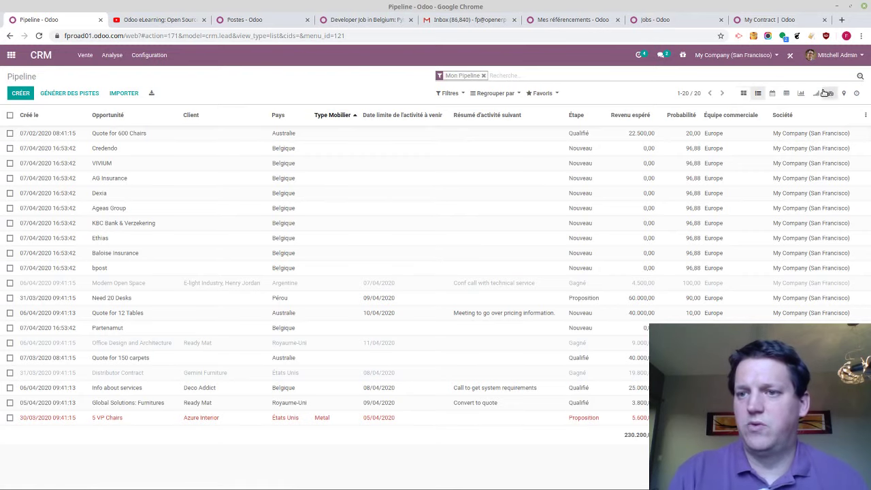
left_click(801, 93)
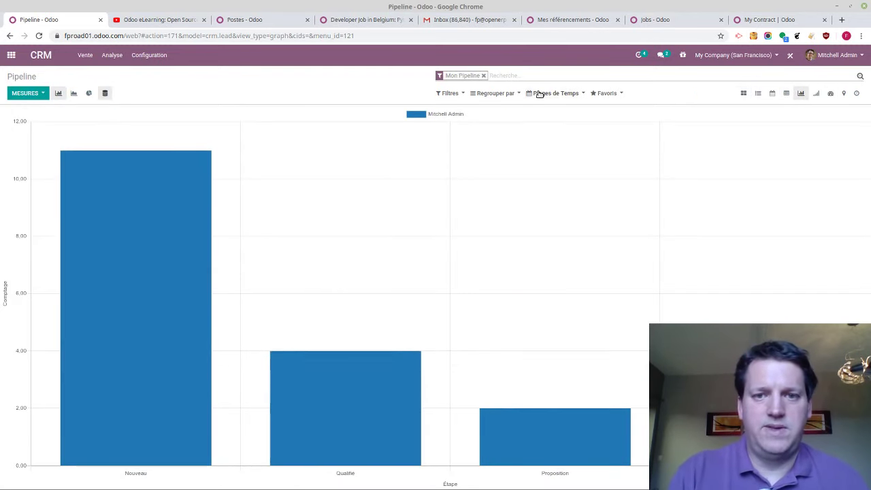
Group the chart by the custom field Type Mobilier, then show the April 2020 calendar
left_click(512, 93)
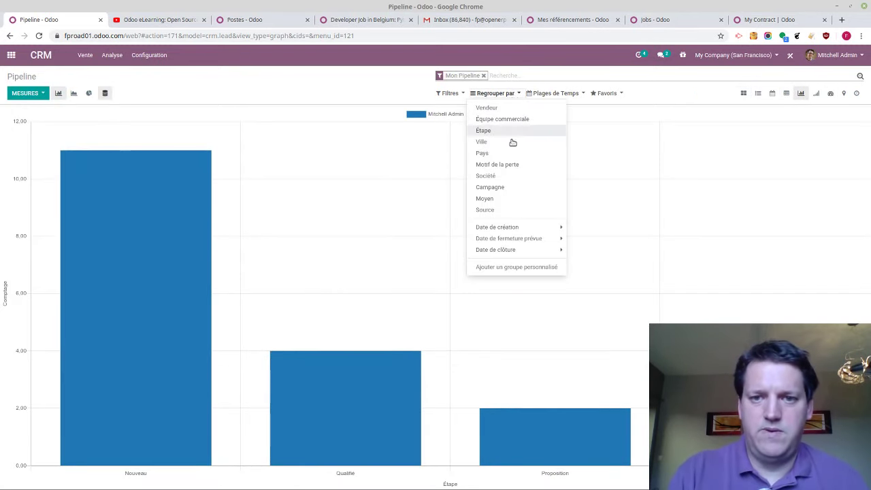
left_click(505, 267)
left_click(506, 279)
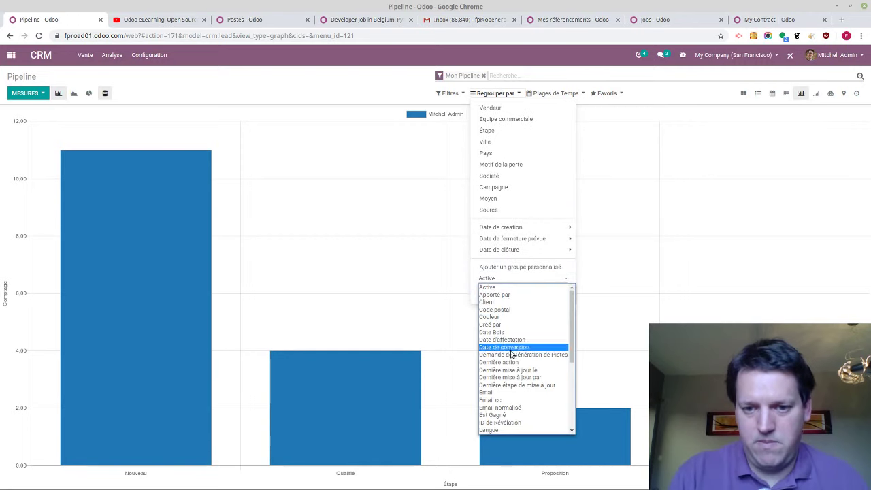
scroll(510, 355, "down", 6)
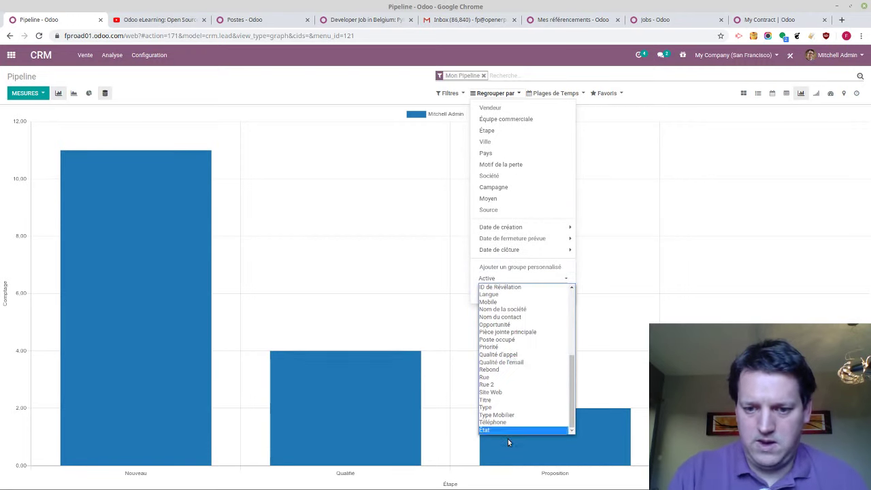
left_click(506, 414)
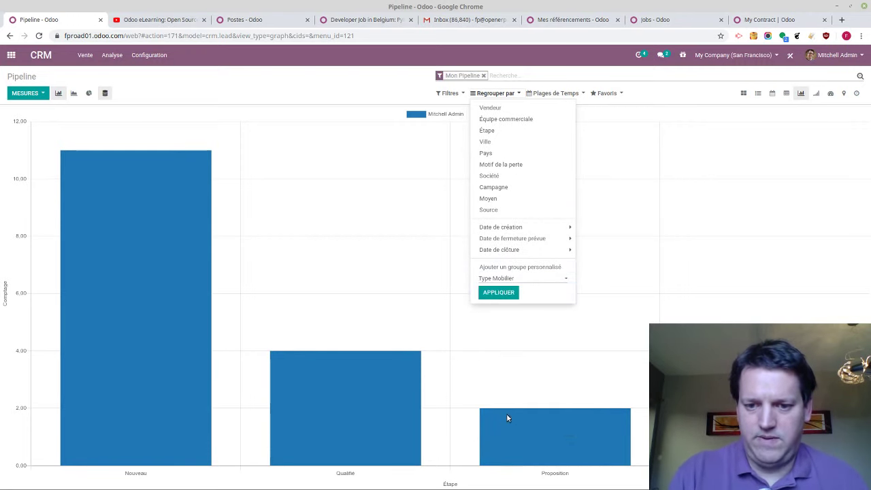
left_click(504, 294)
left_click(312, 268)
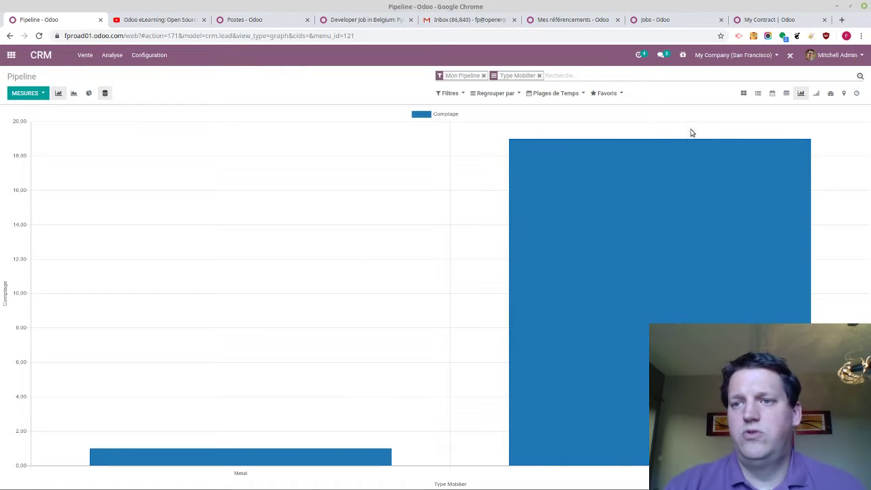
left_click(772, 96)
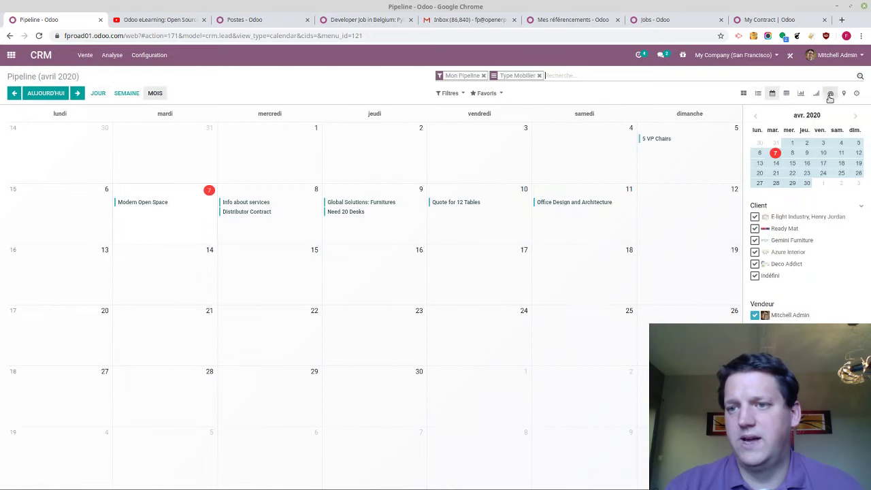
Cycle through the Cohort, Dashboard and Map views of the pipeline
left_click(815, 96)
left_click(830, 95)
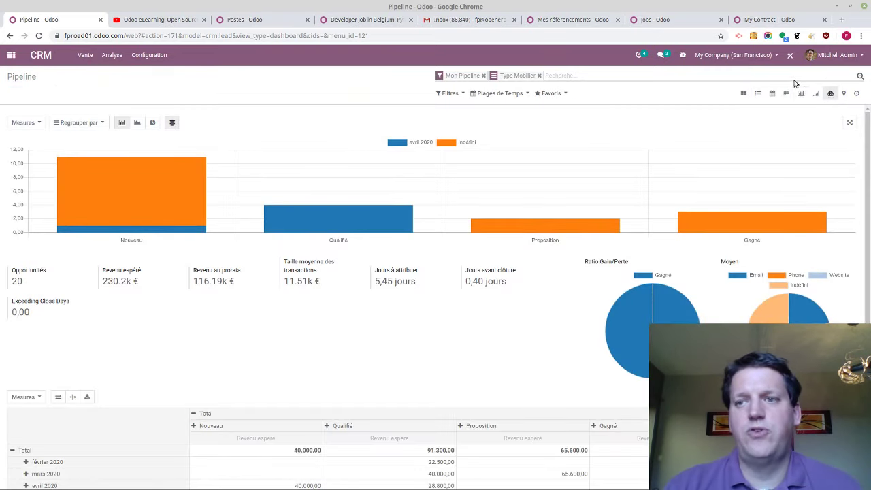
left_click(843, 94)
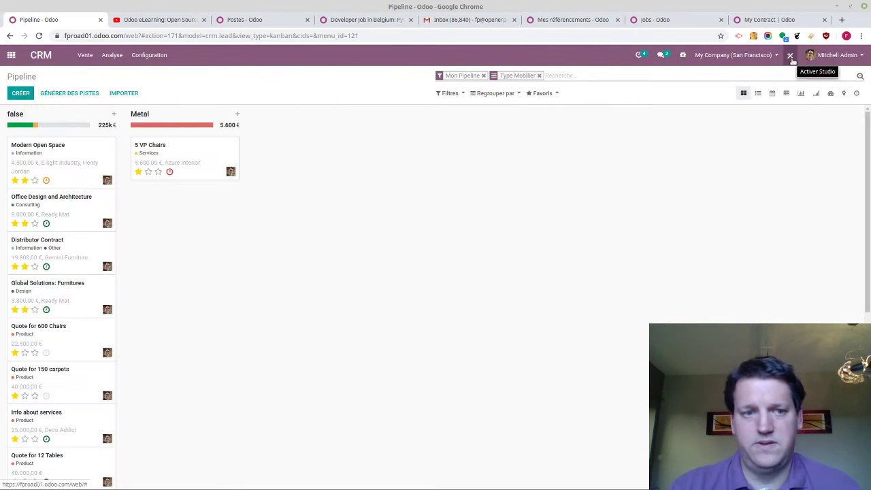
Exit Studio back to the stage-based kanban and switch to the Mentimeter poll window
left_click(790, 55)
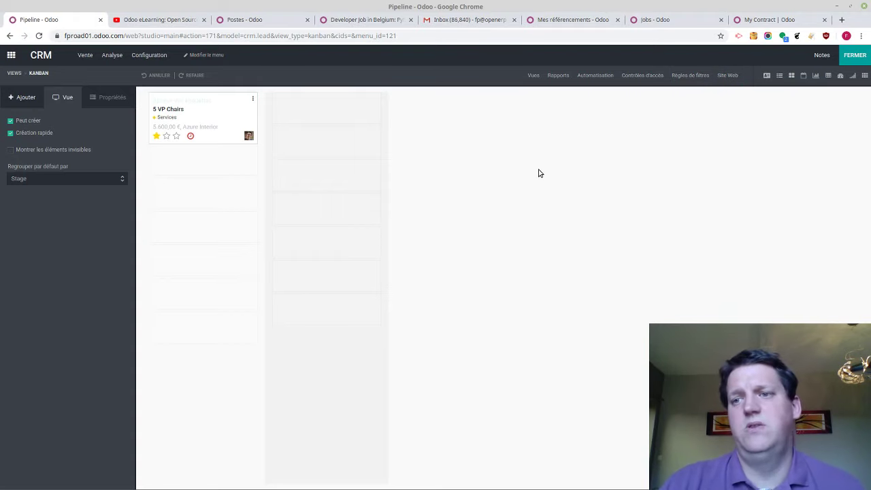
left_click(854, 54)
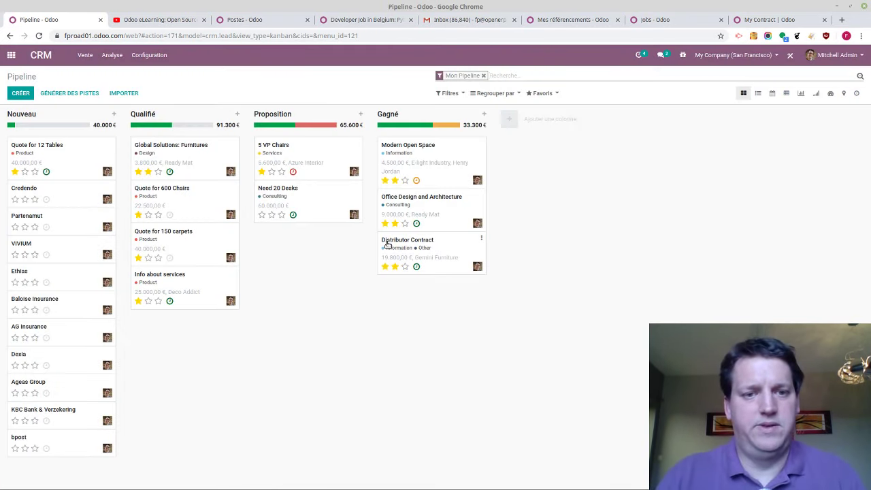
key("alt+Tab")
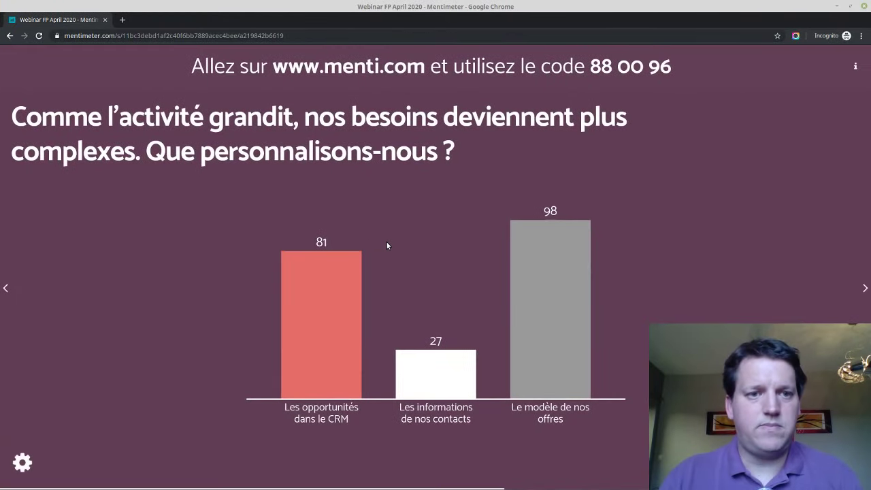